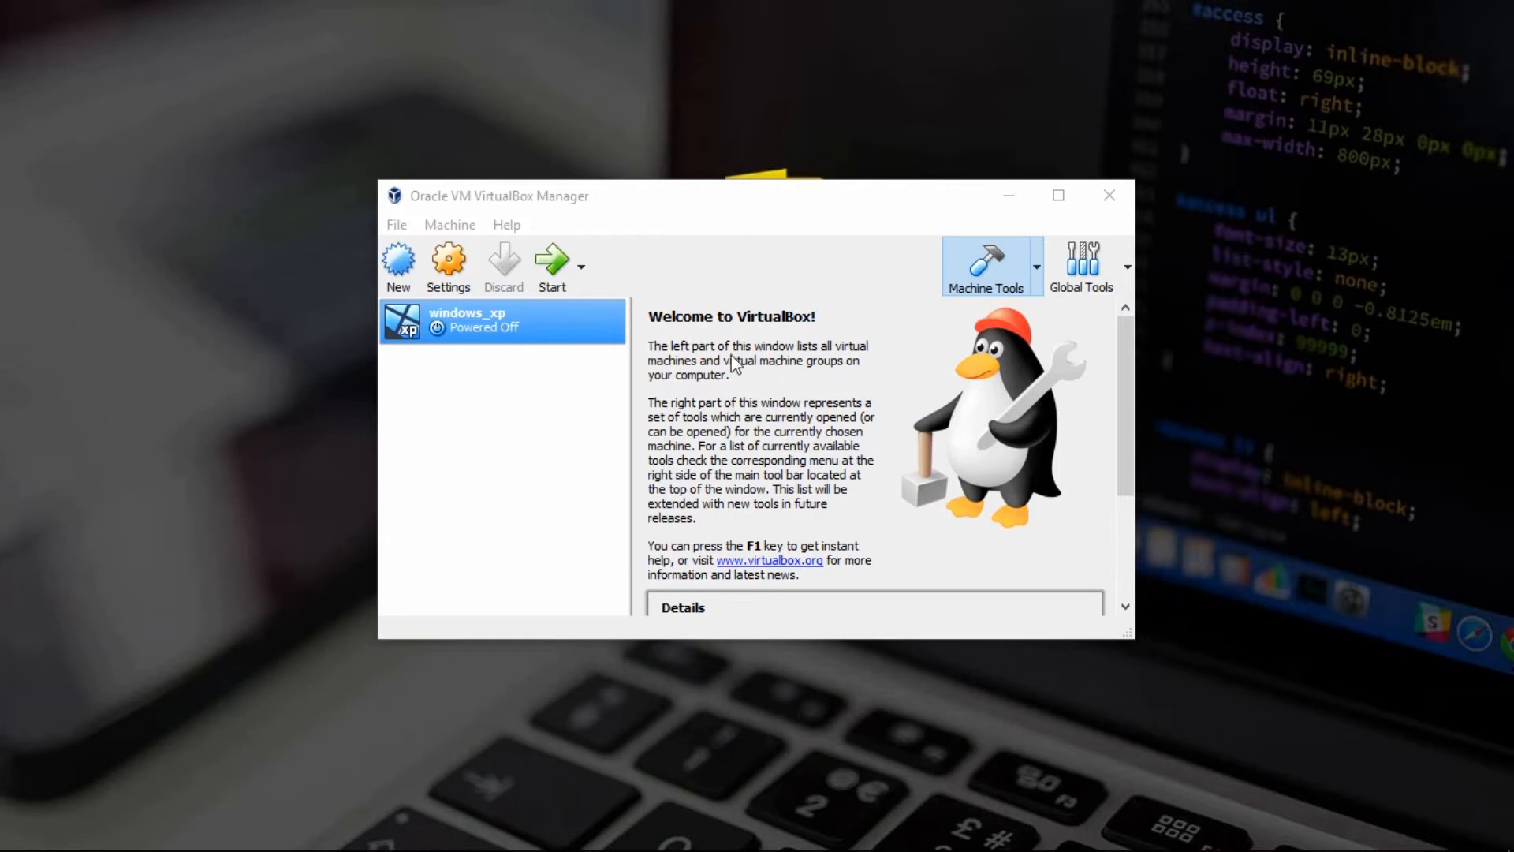
- Set up a new virtual machine named Mikrotik with type Other, version Other/Unknown and 64 MB of memory
left_click(397, 272)
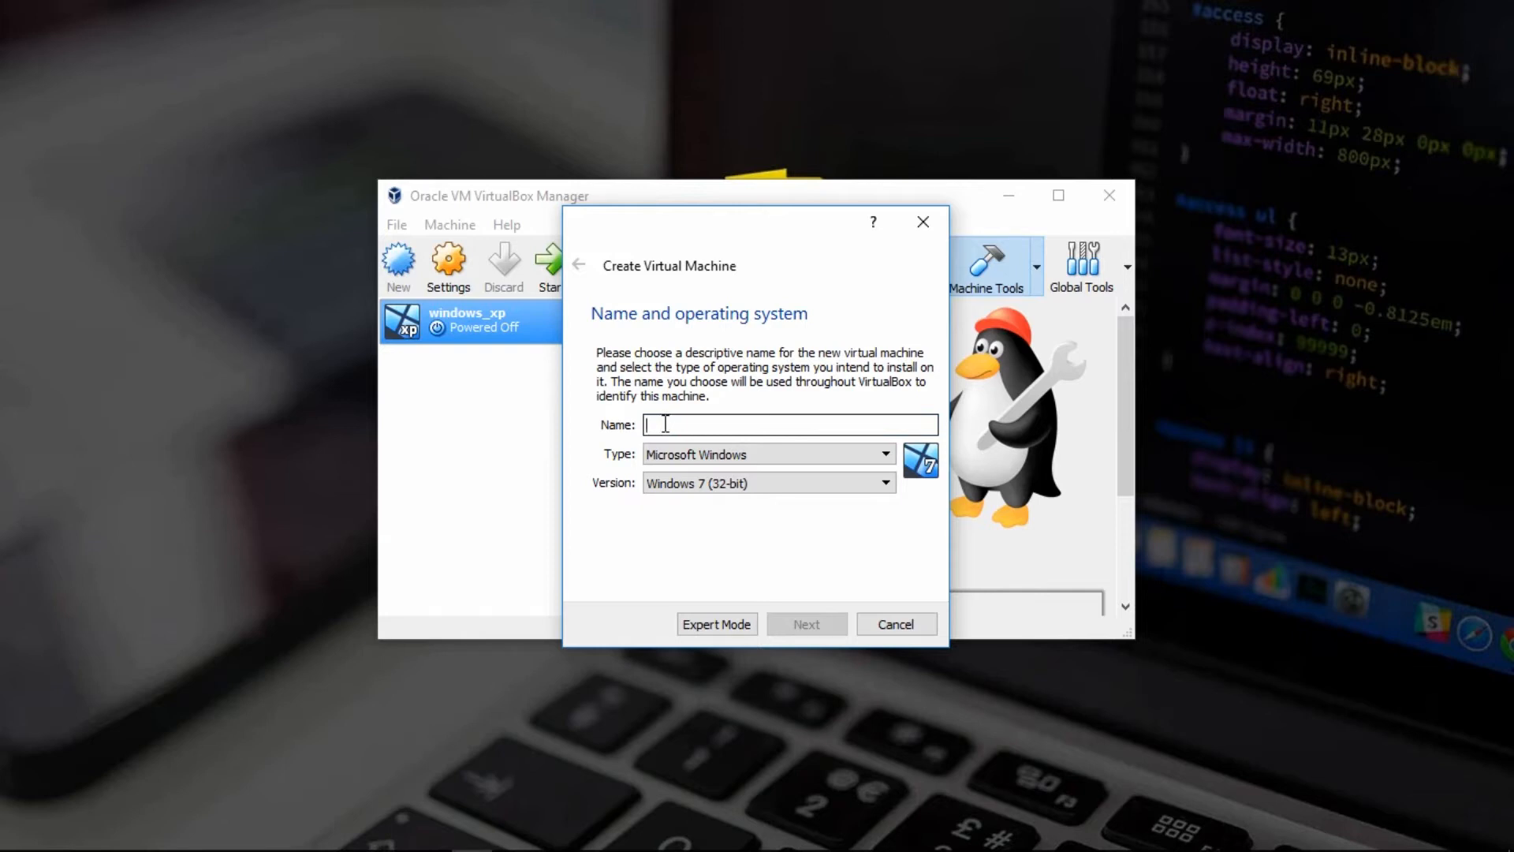
type("Mik")
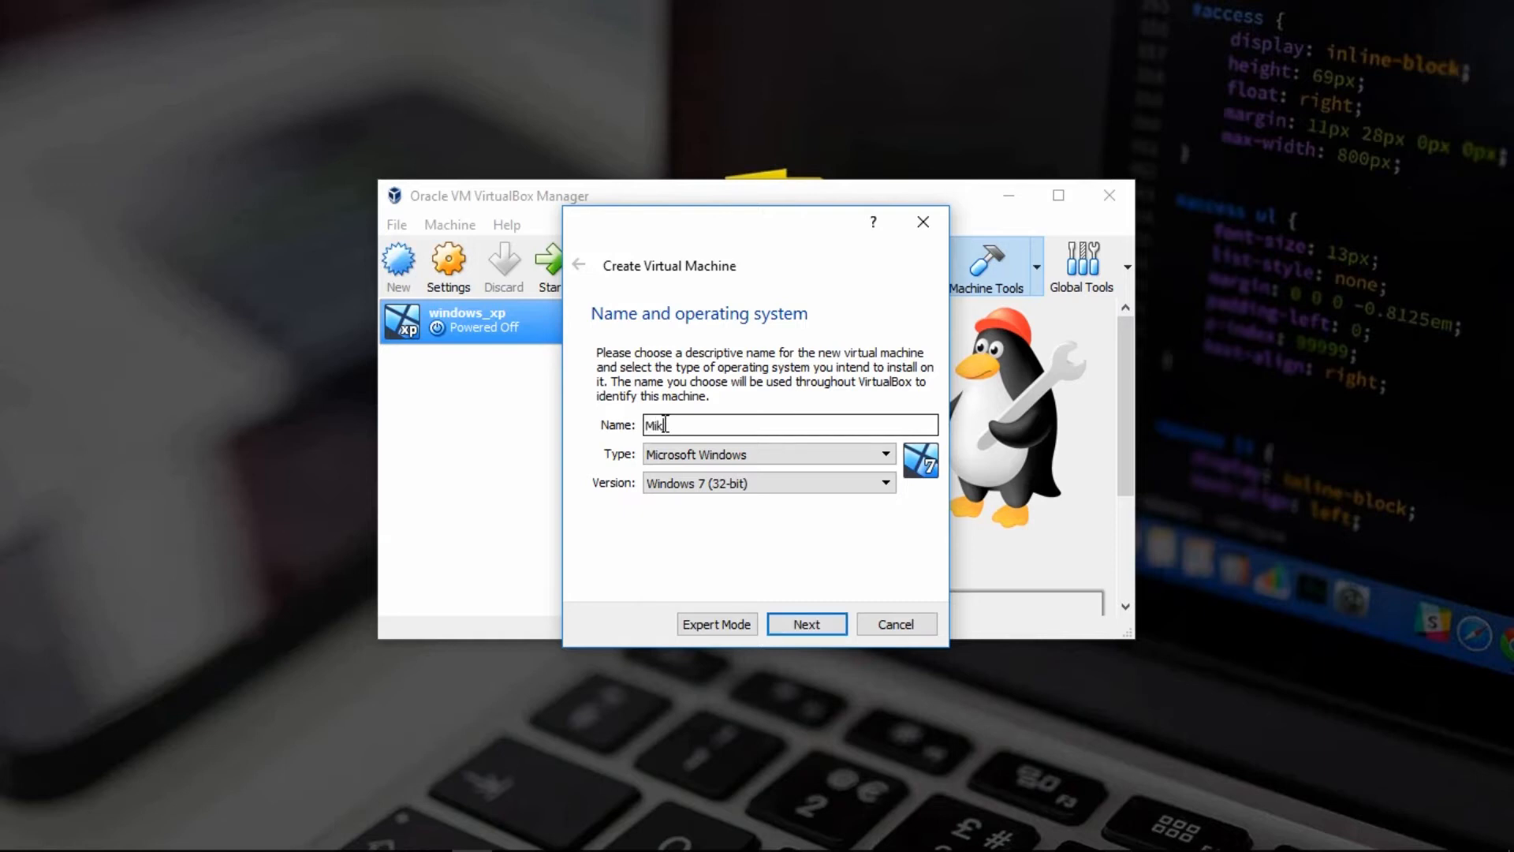
type("rotik")
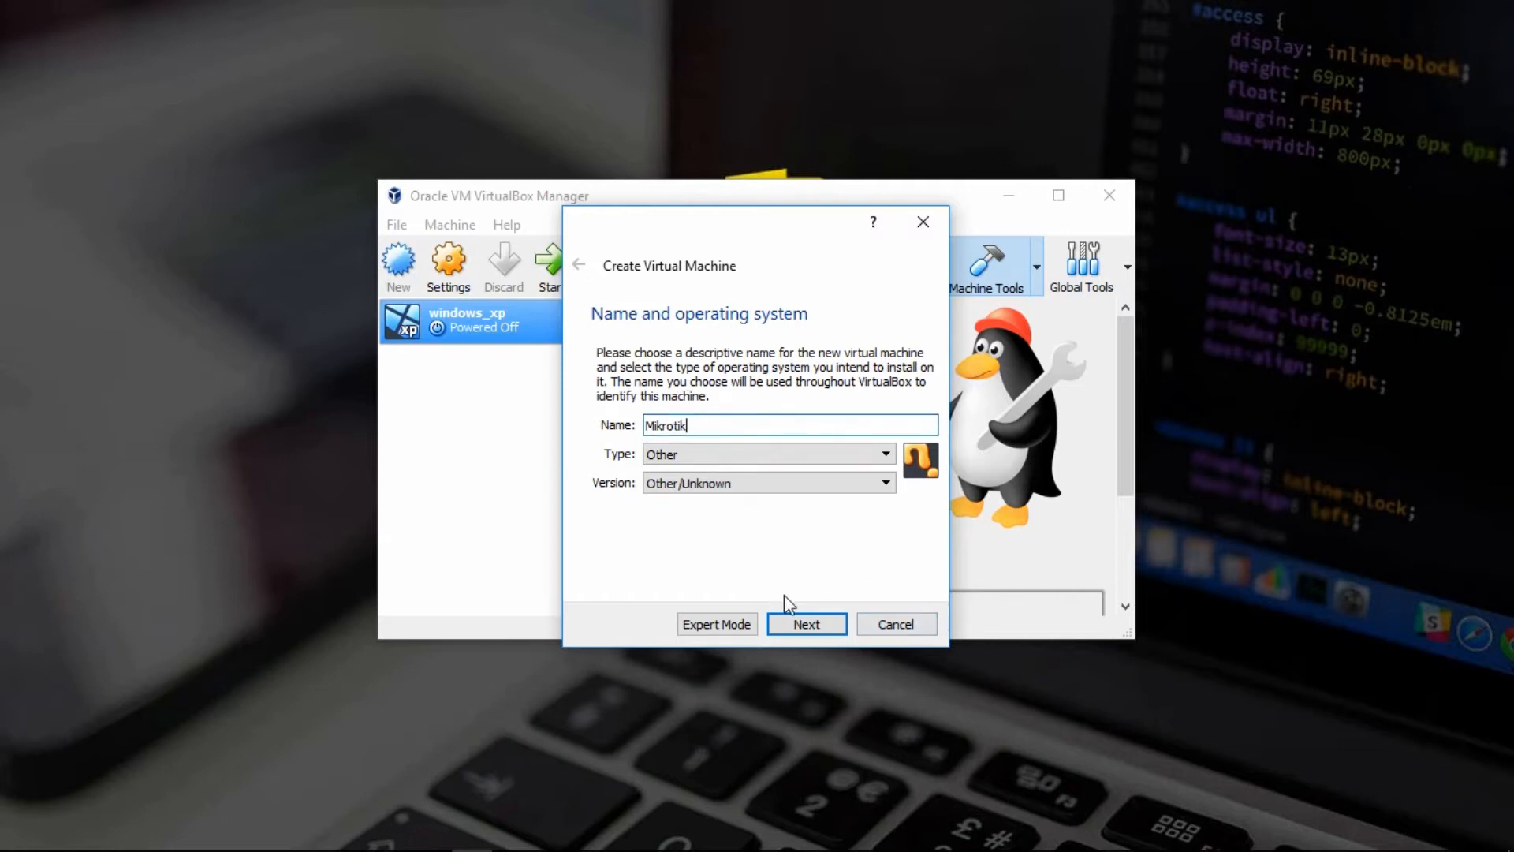
left_click(808, 623)
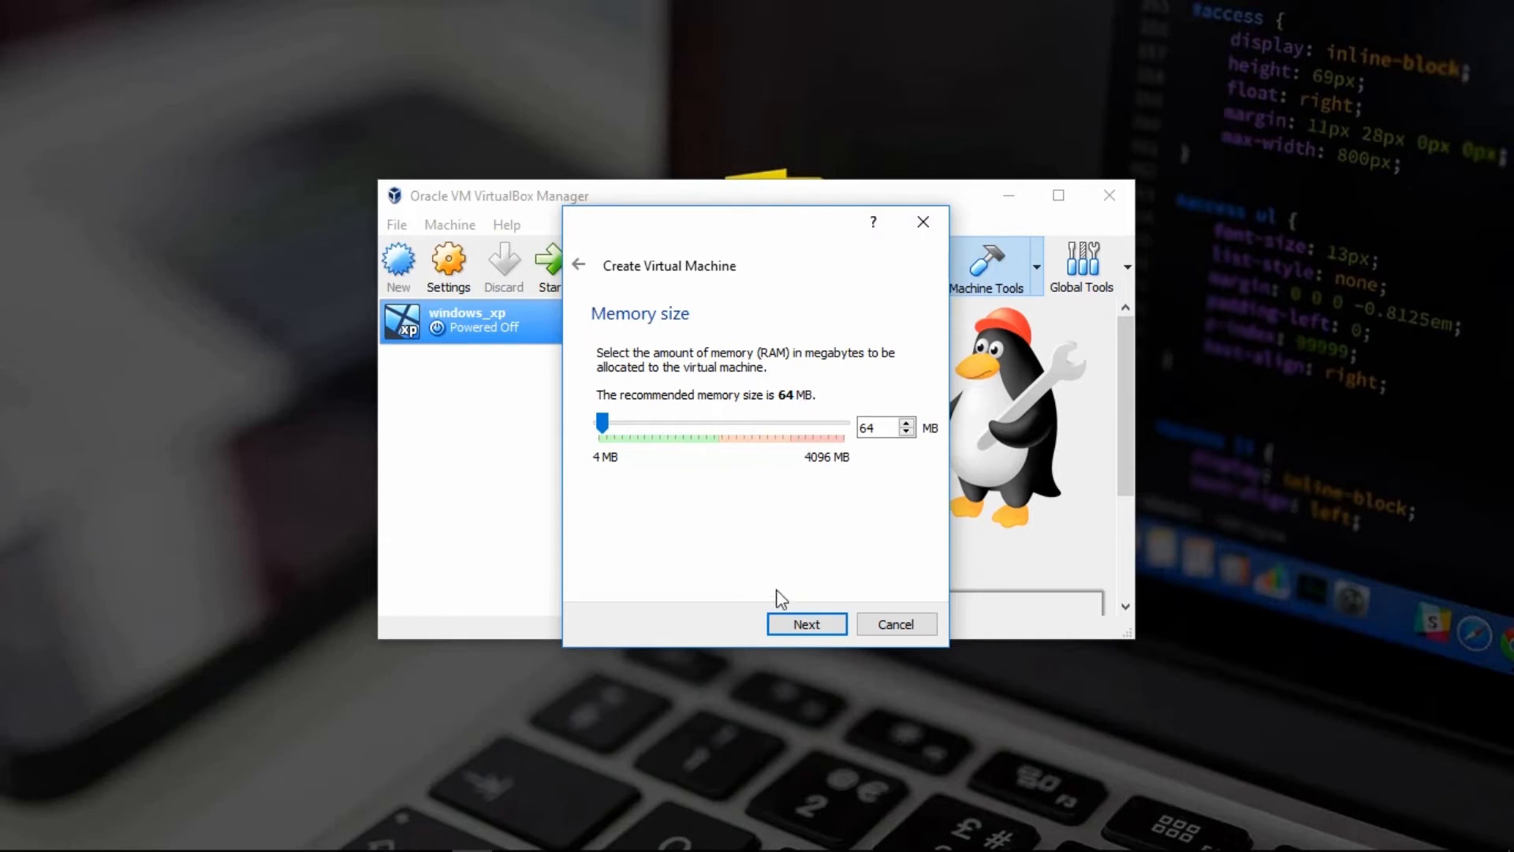
left_click(800, 626)
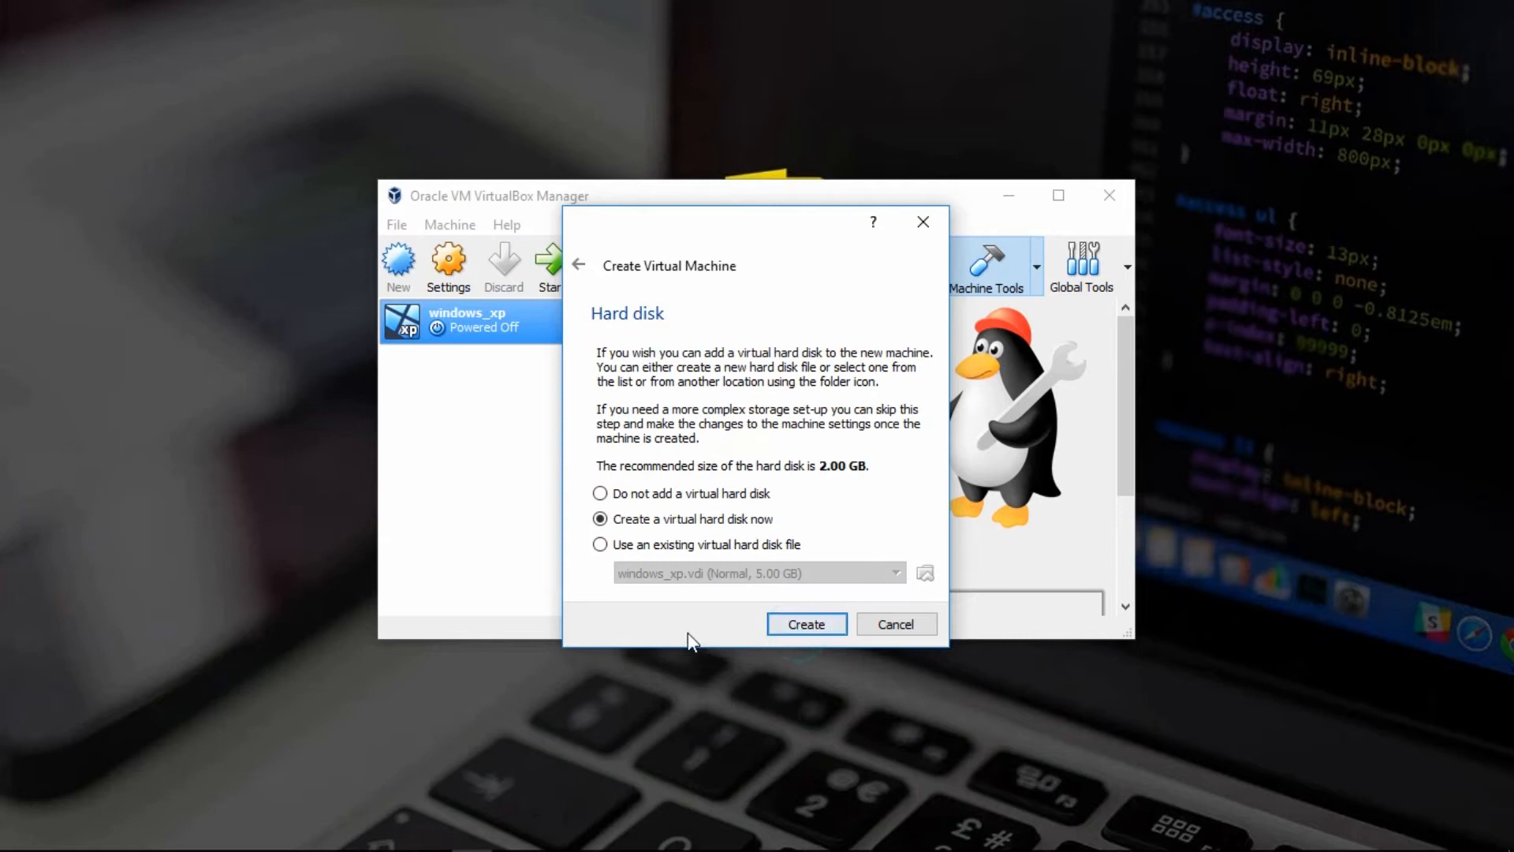
- Create a dynamically allocated 1.00 GB VDI hard disk for the machine, stored as Mikrotik.vdi in the PPL folder on drive E
left_click(807, 627)
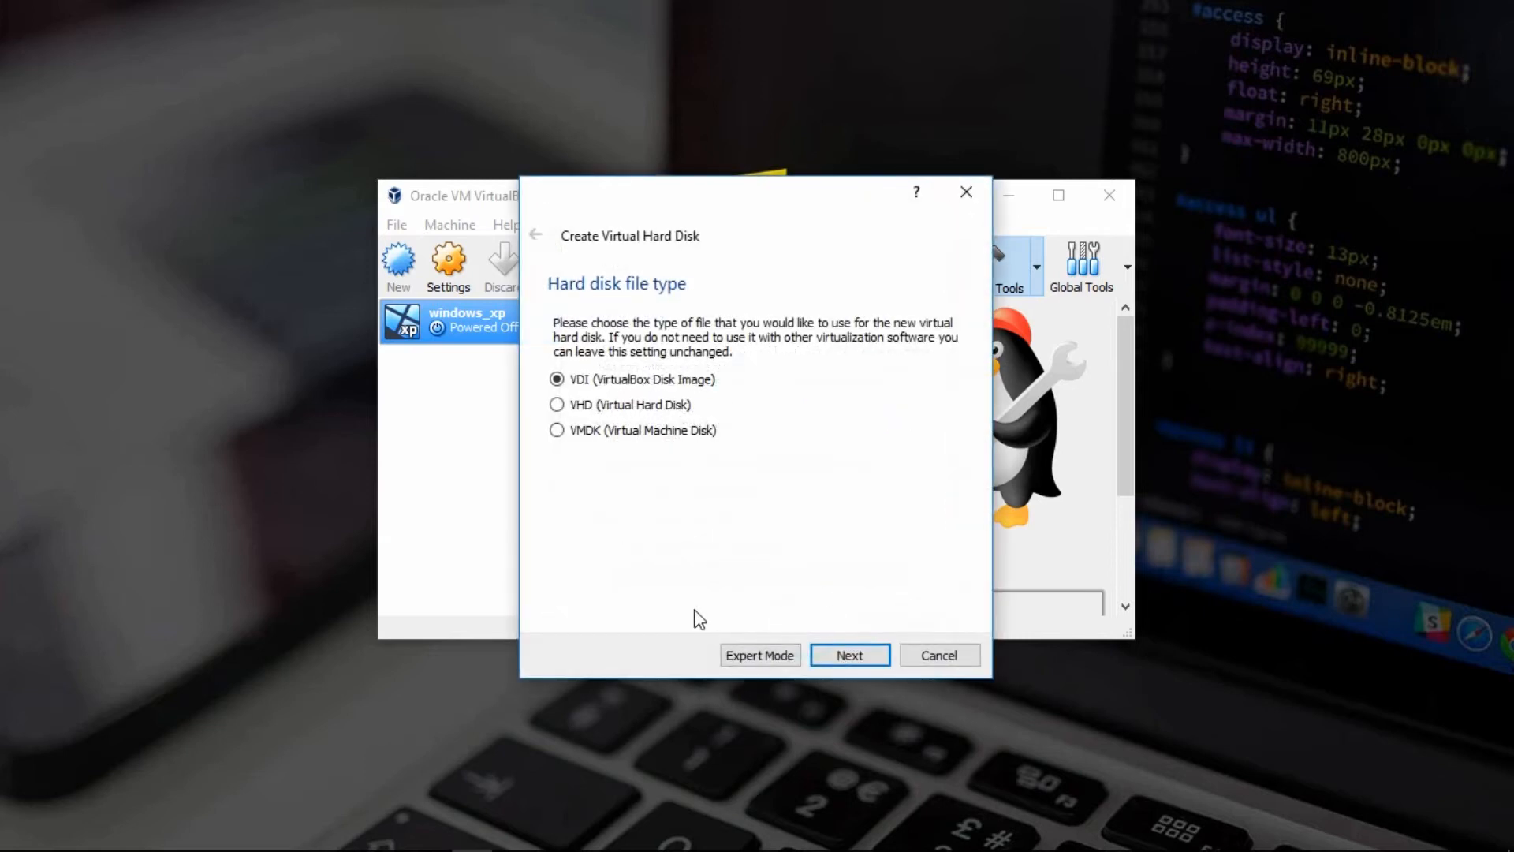
left_click(859, 661)
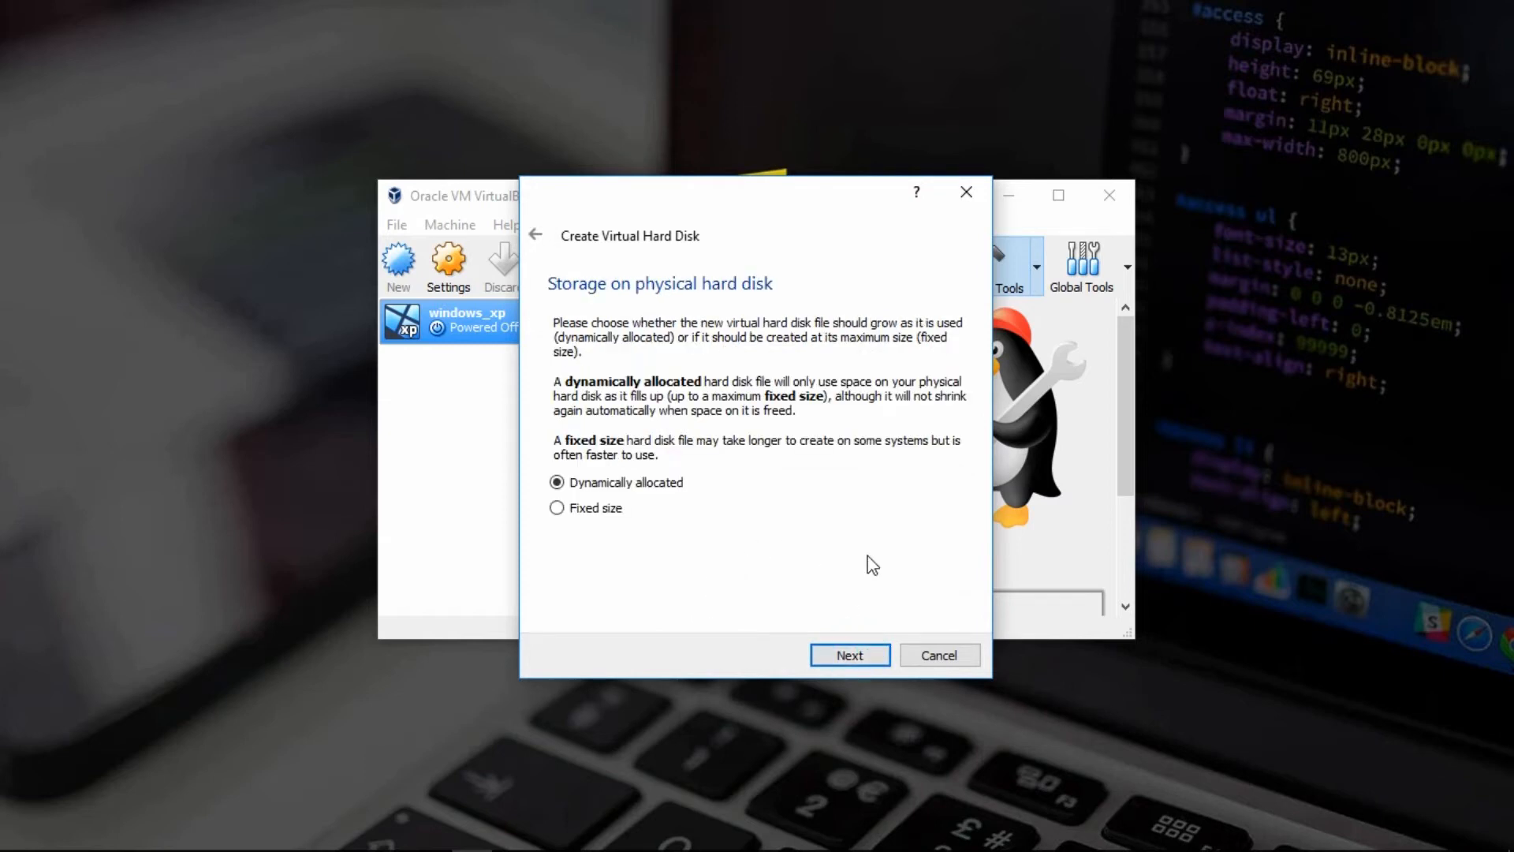
left_click(850, 653)
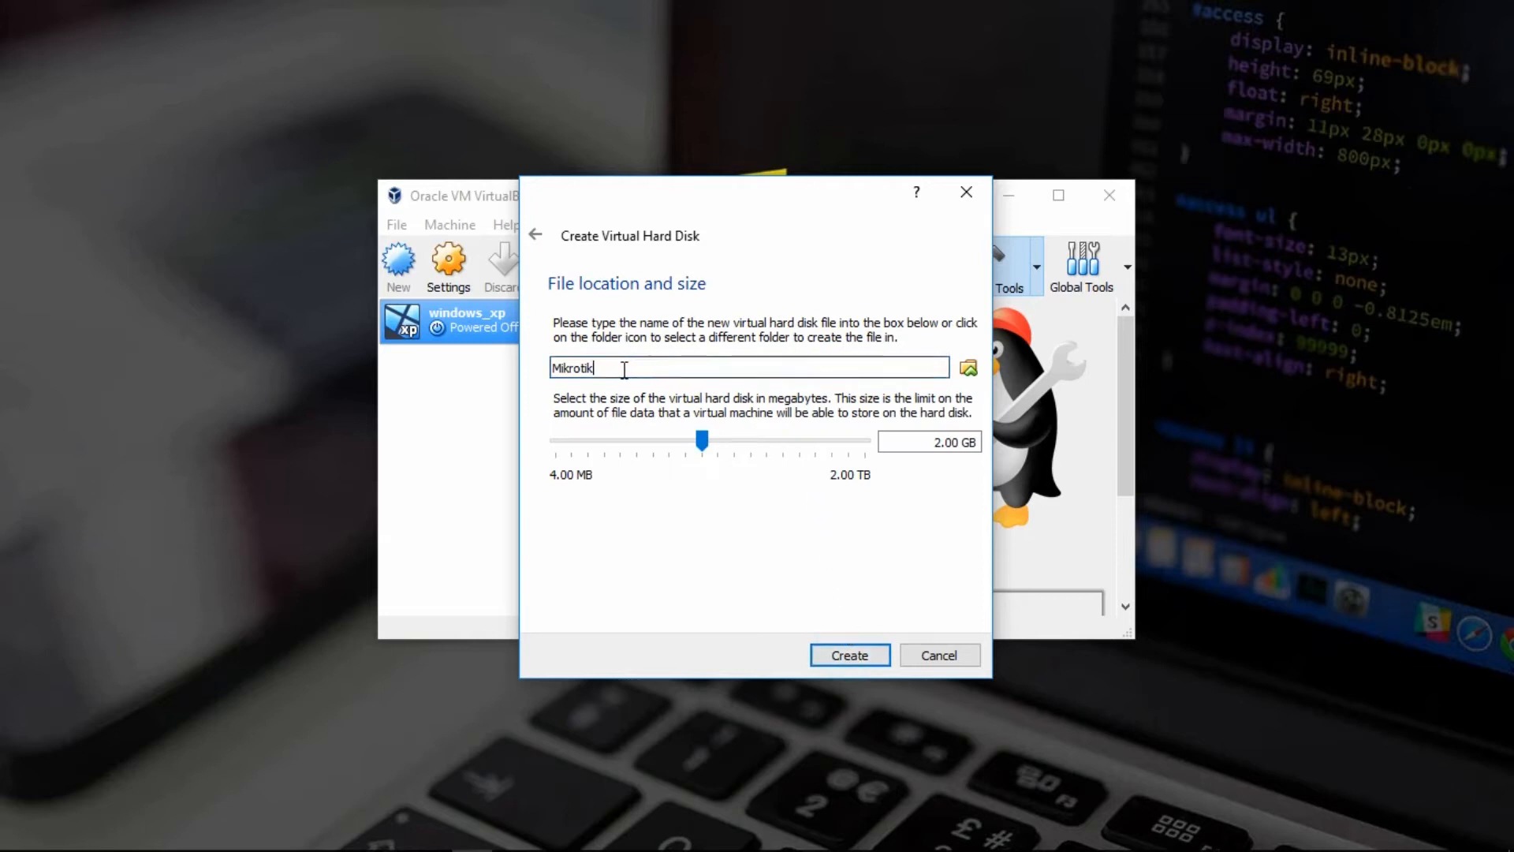
left_click(968, 368)
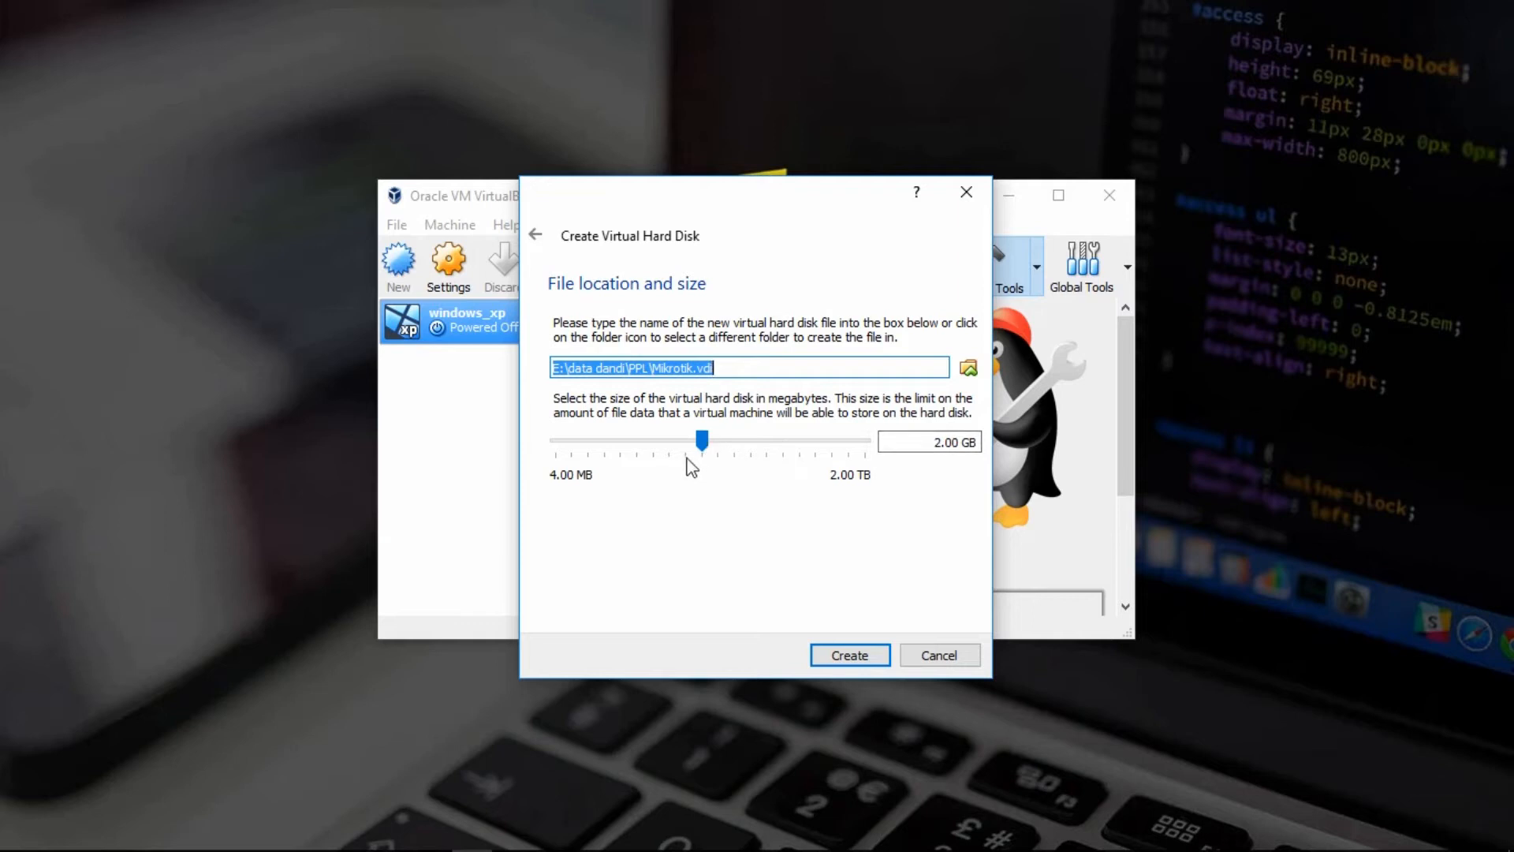
left_click_drag(698, 442, 686, 443)
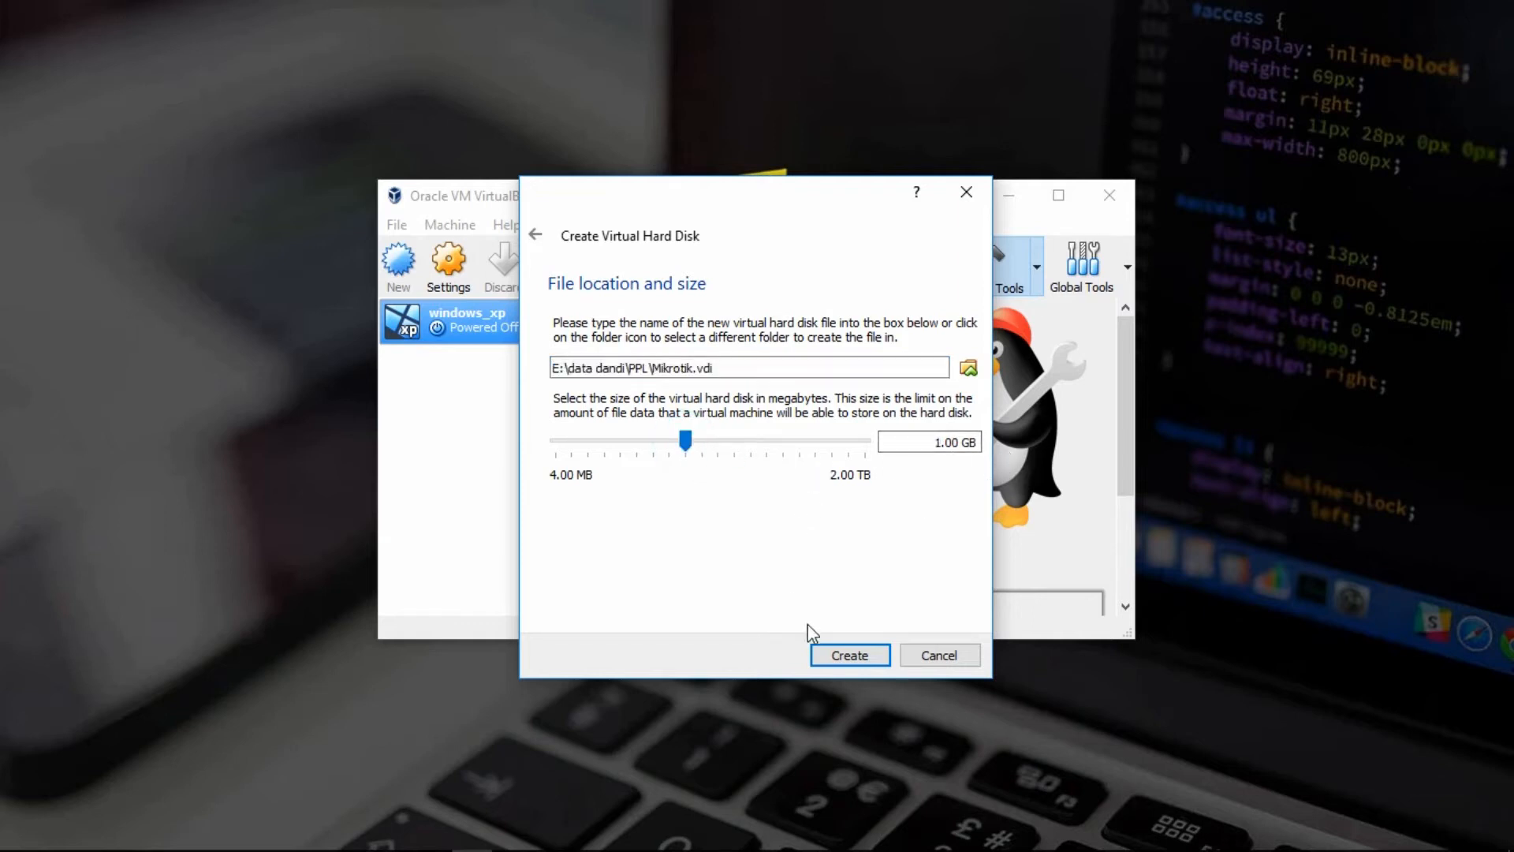
left_click(836, 652)
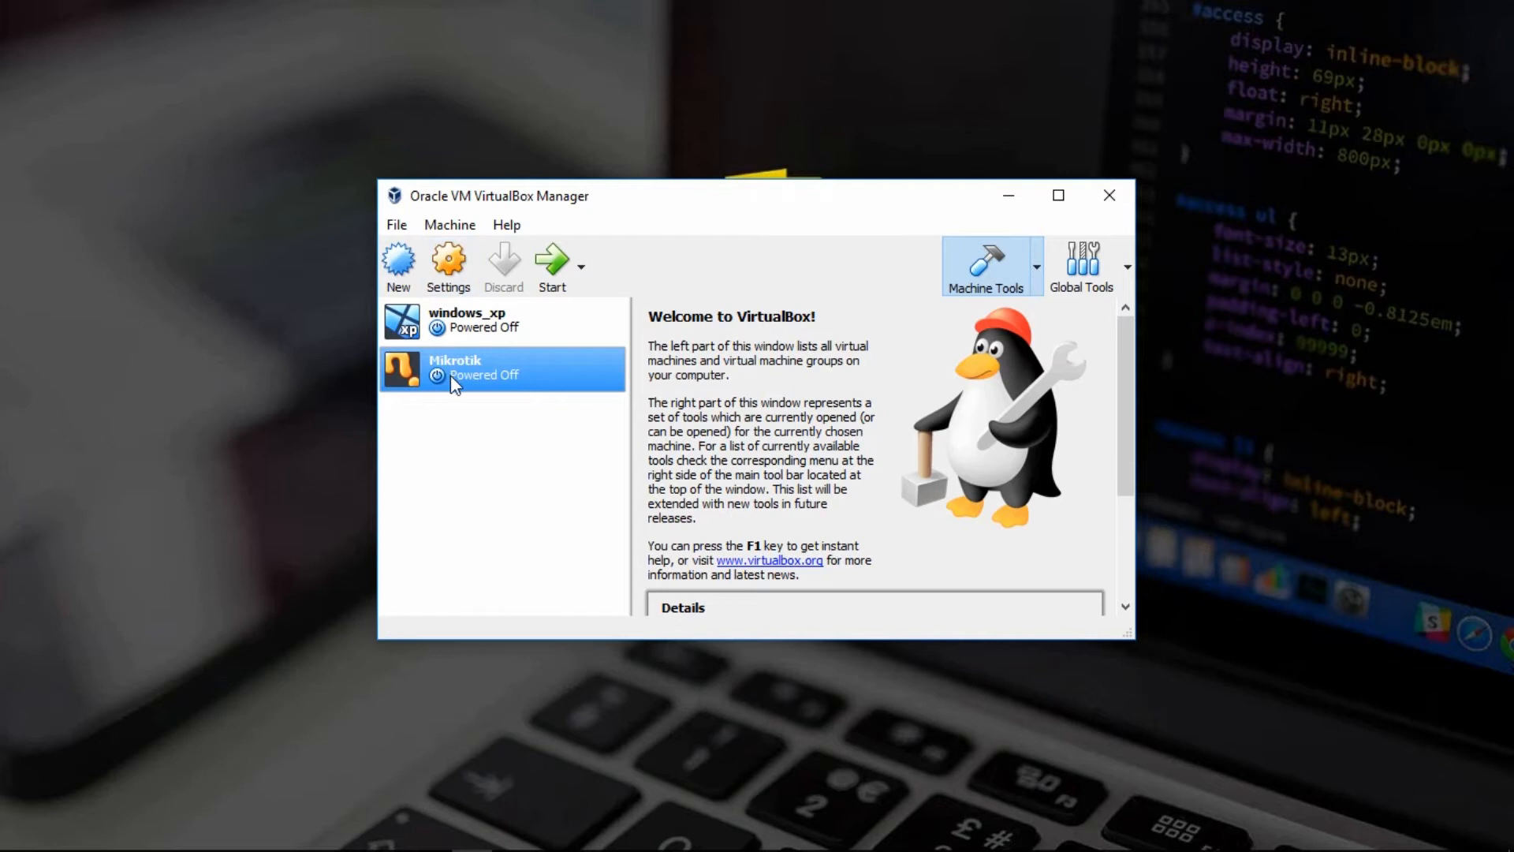
- Load mikrotik-6.33-2.iso into the empty optical drive in the Mikrotik machine's storage settings
right_click(451, 376)
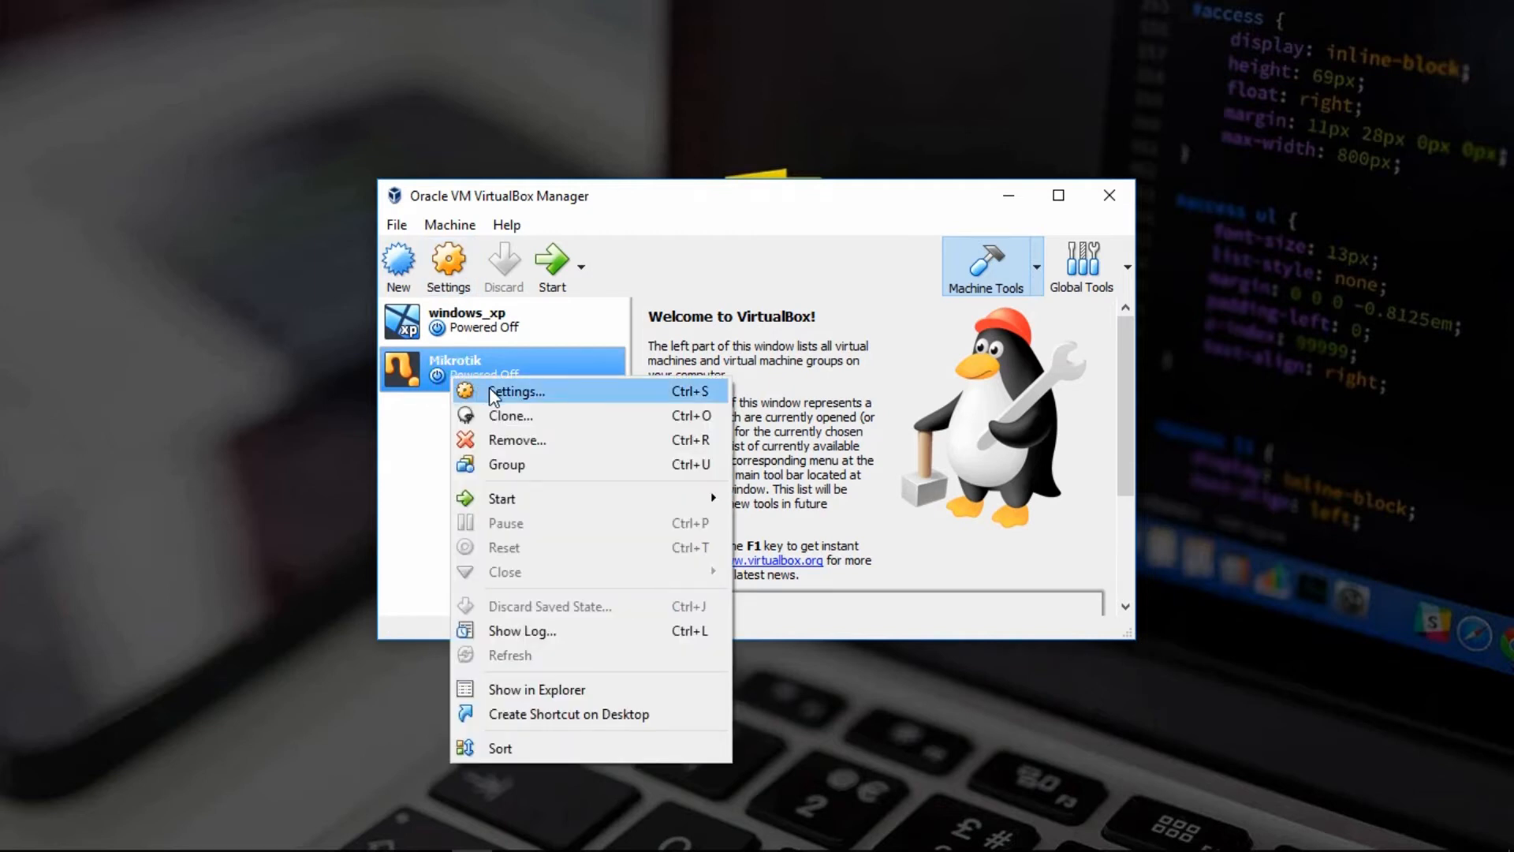
left_click(488, 390)
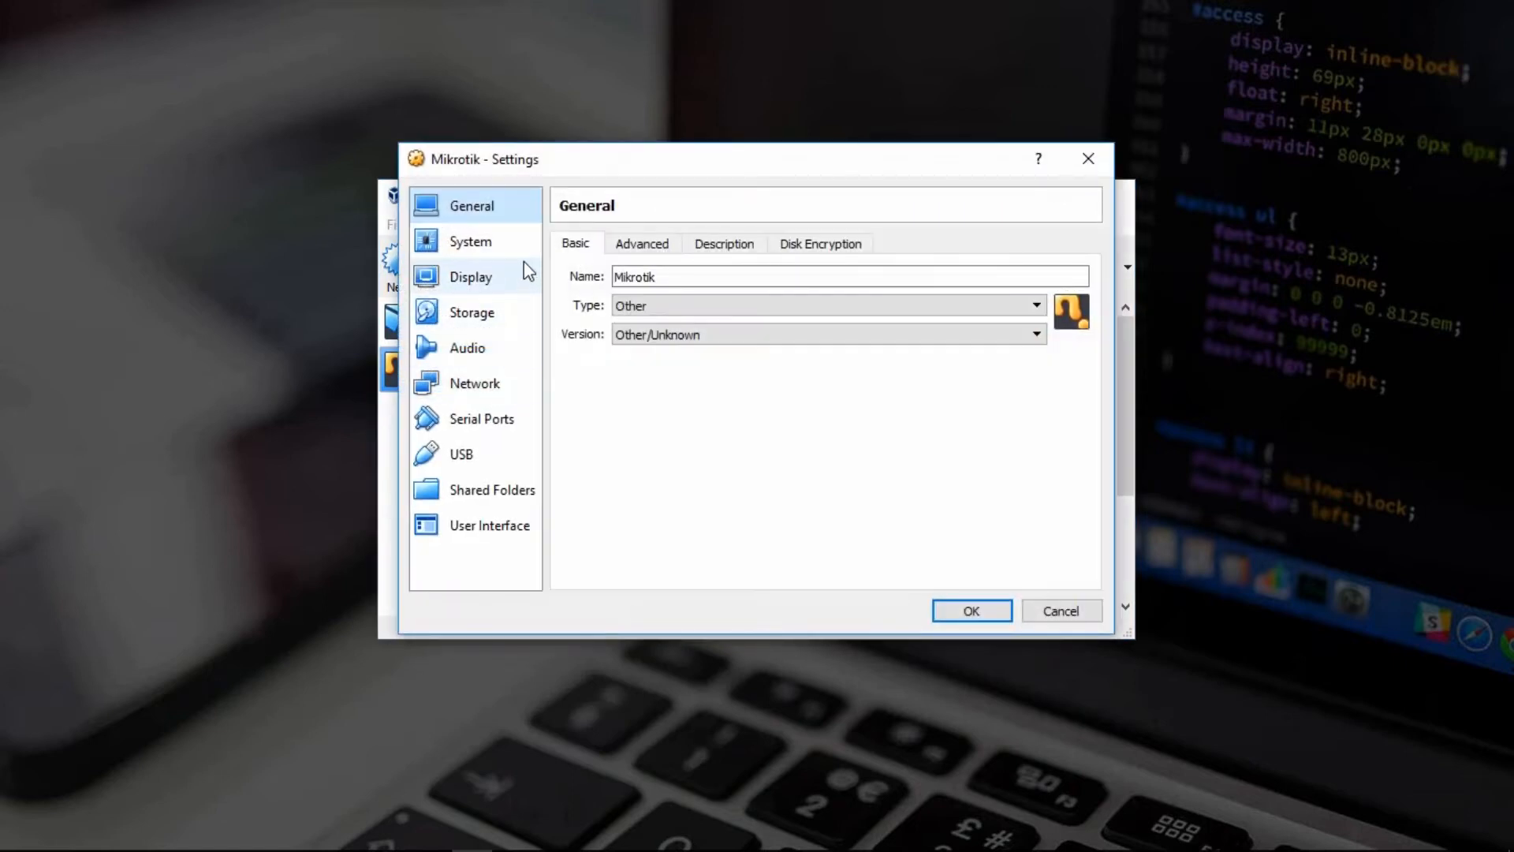
left_click(485, 316)
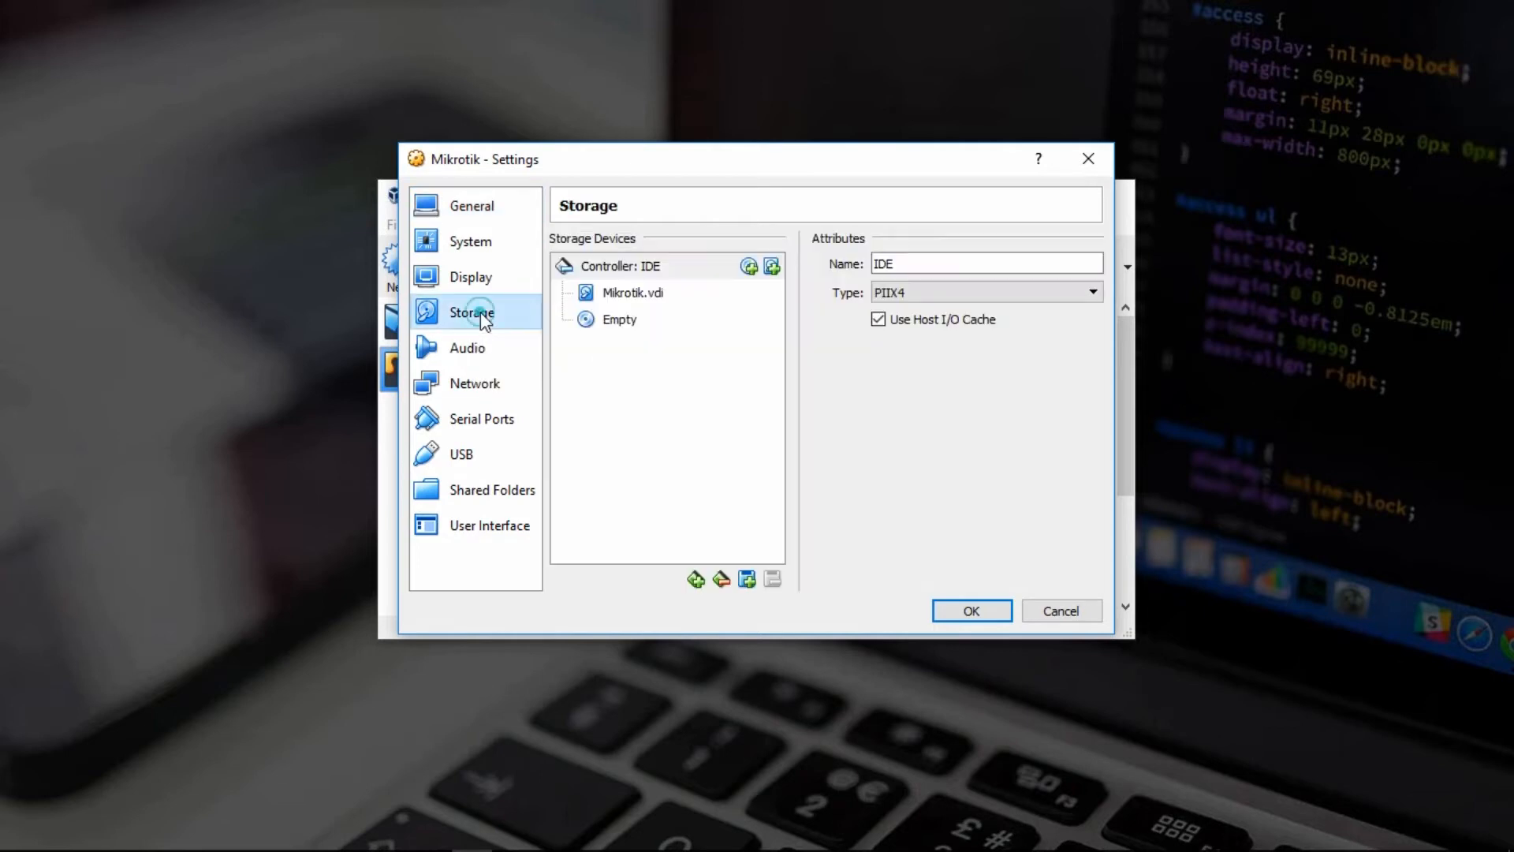
left_click(612, 331)
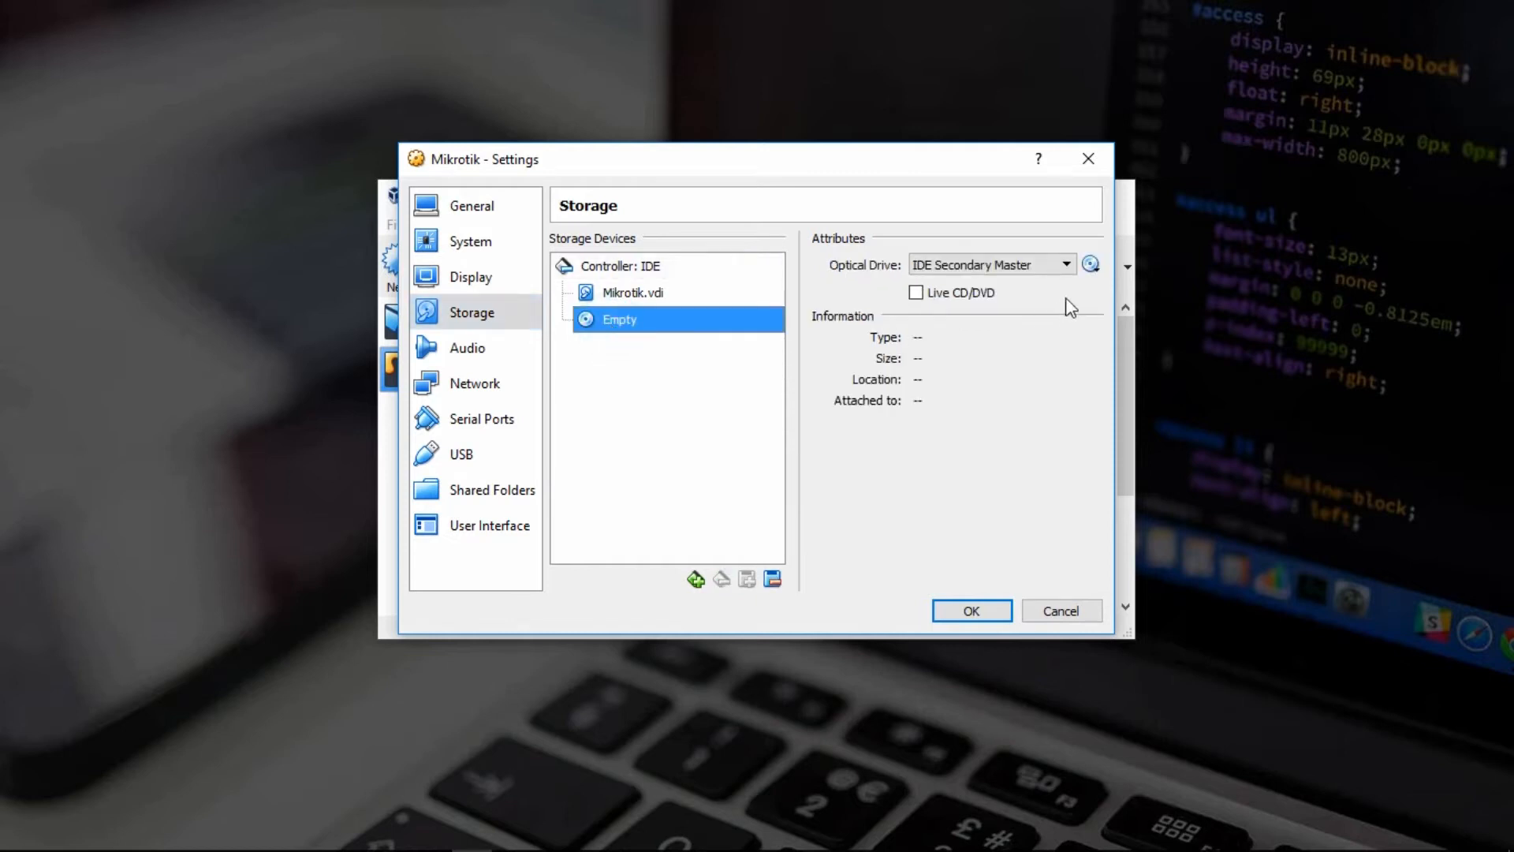
left_click(1091, 268)
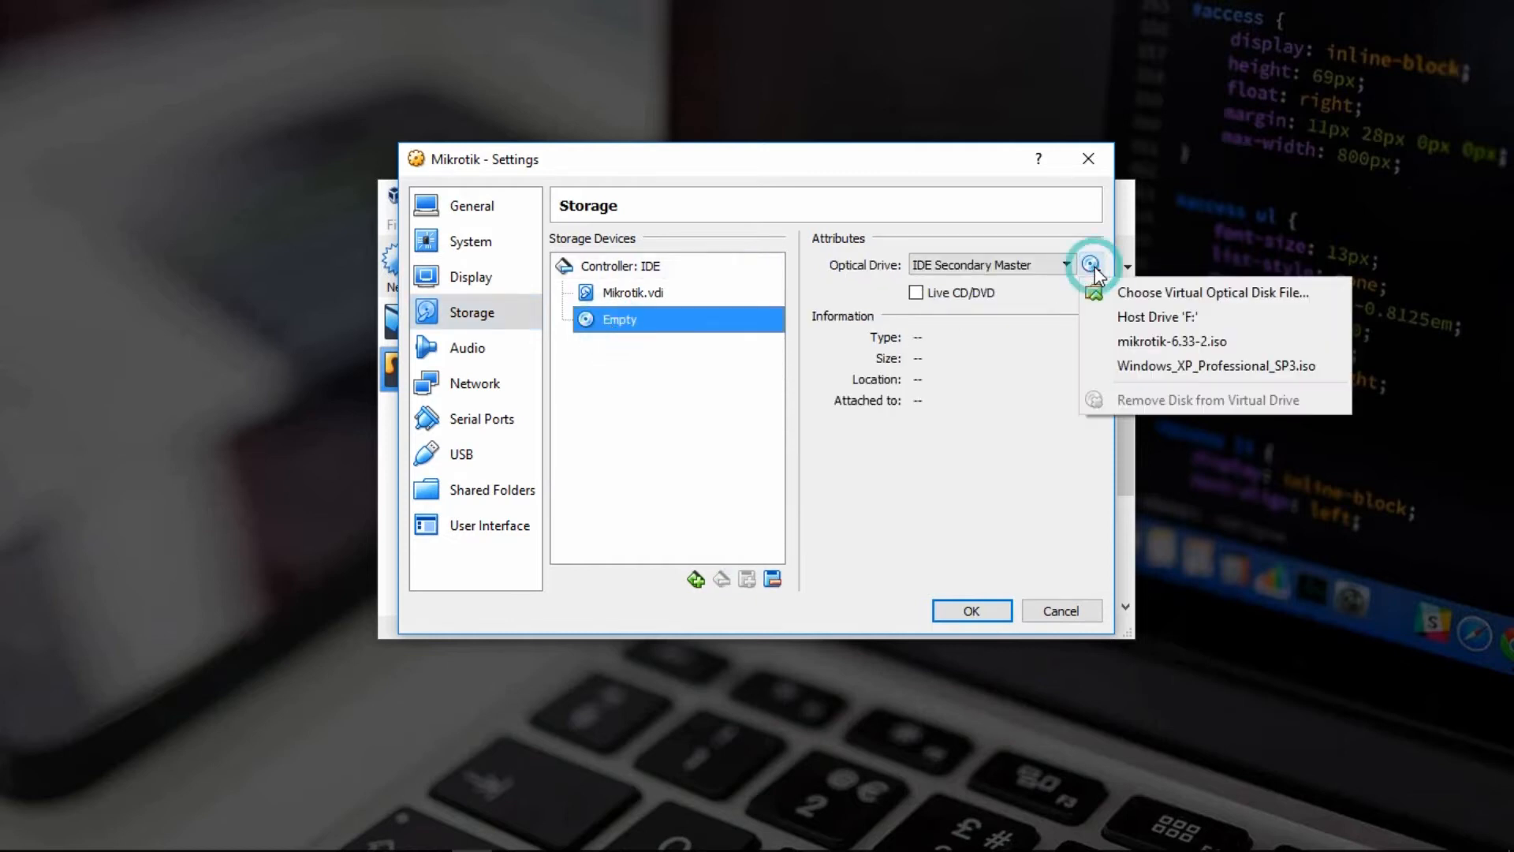
left_click(1176, 344)
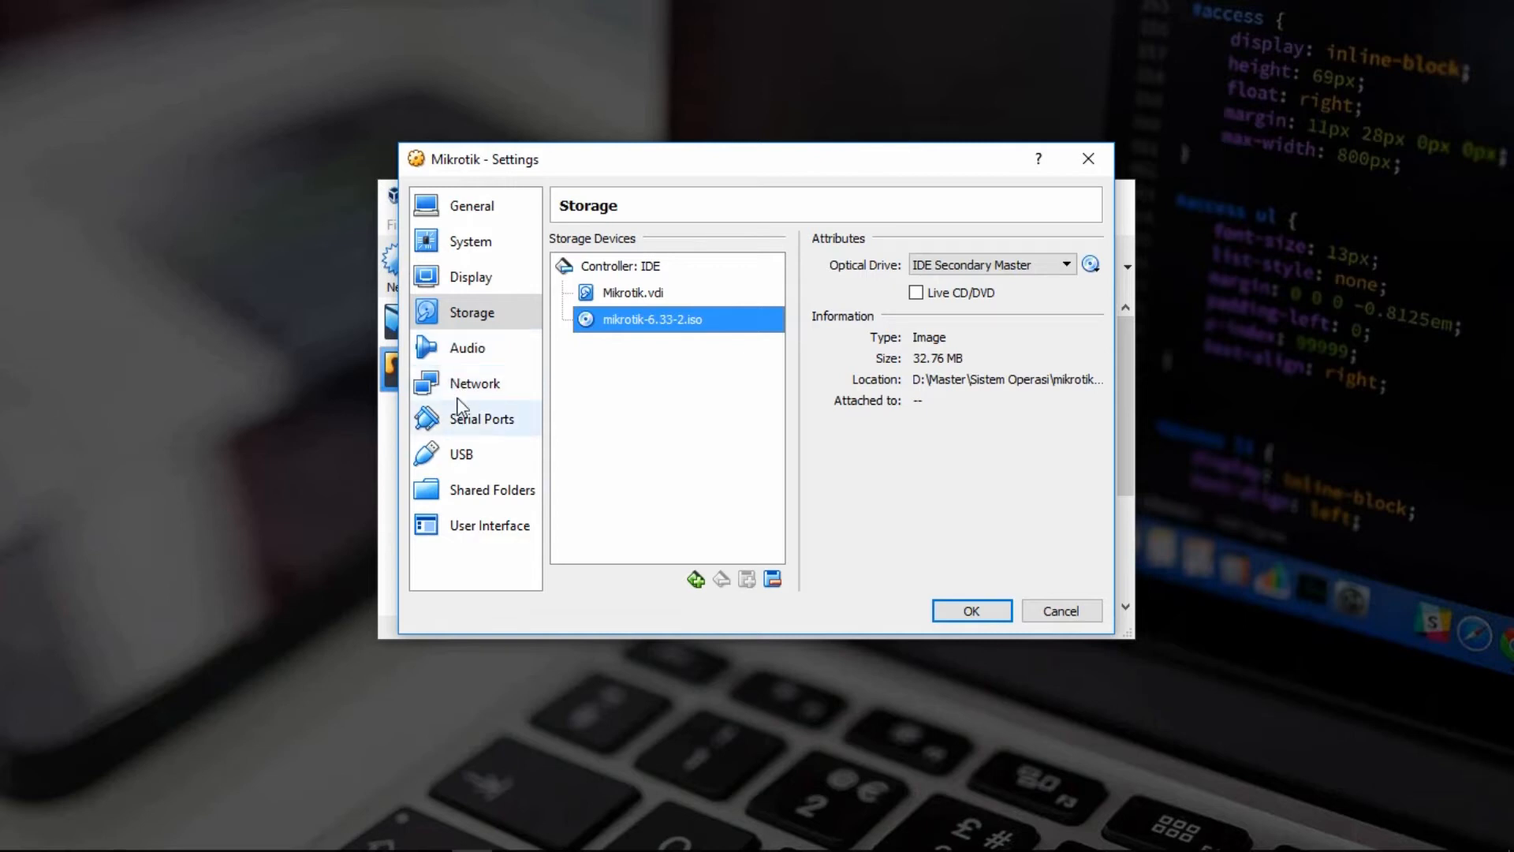
- Attach network Adapter 1 to a Bridged Adapter and set its promiscuous mode to Allow All
left_click(476, 384)
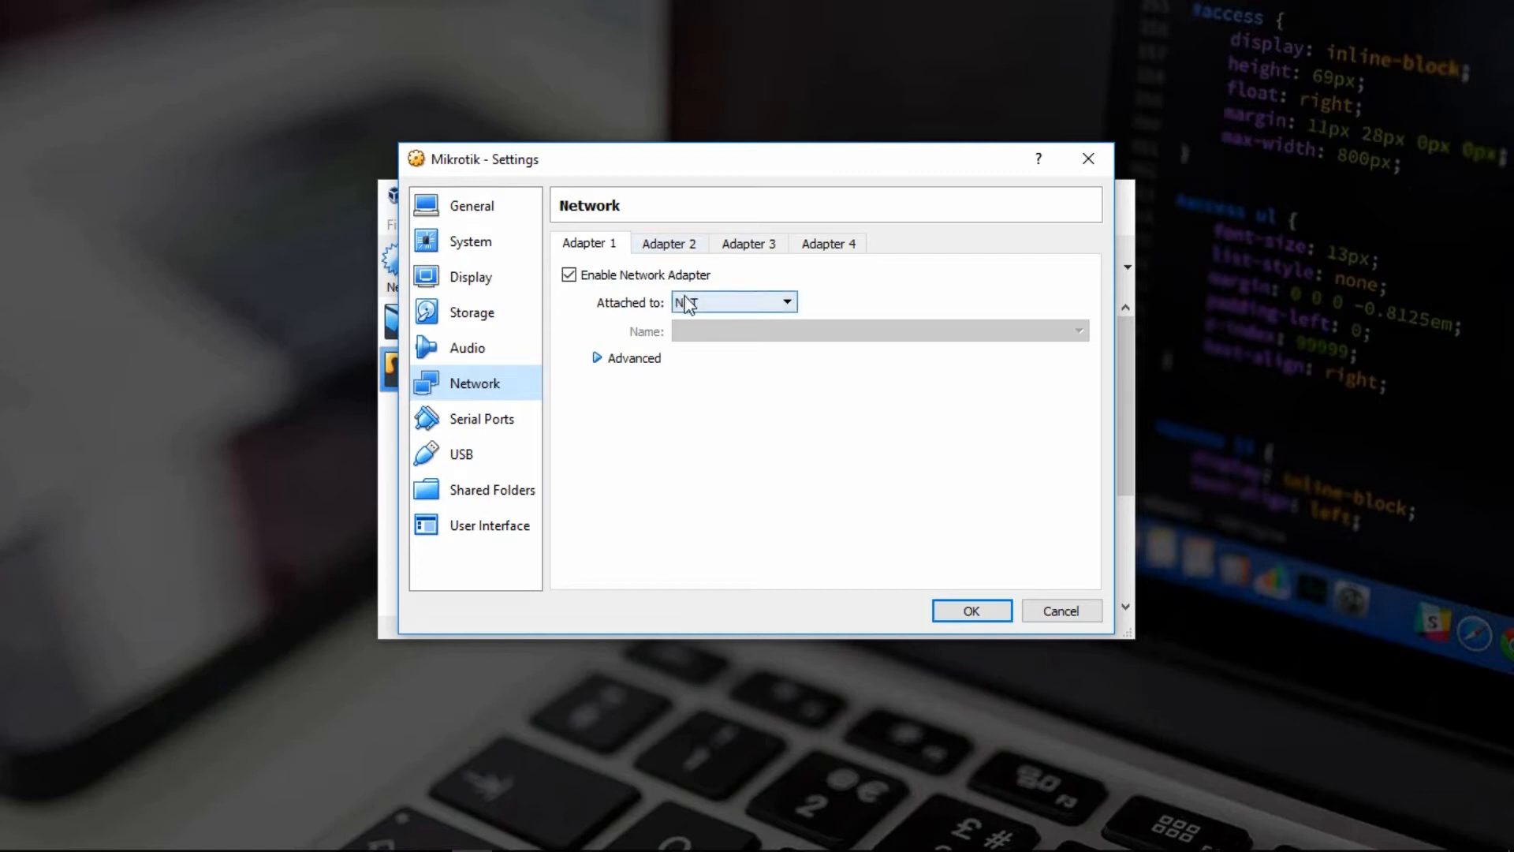
left_click(783, 302)
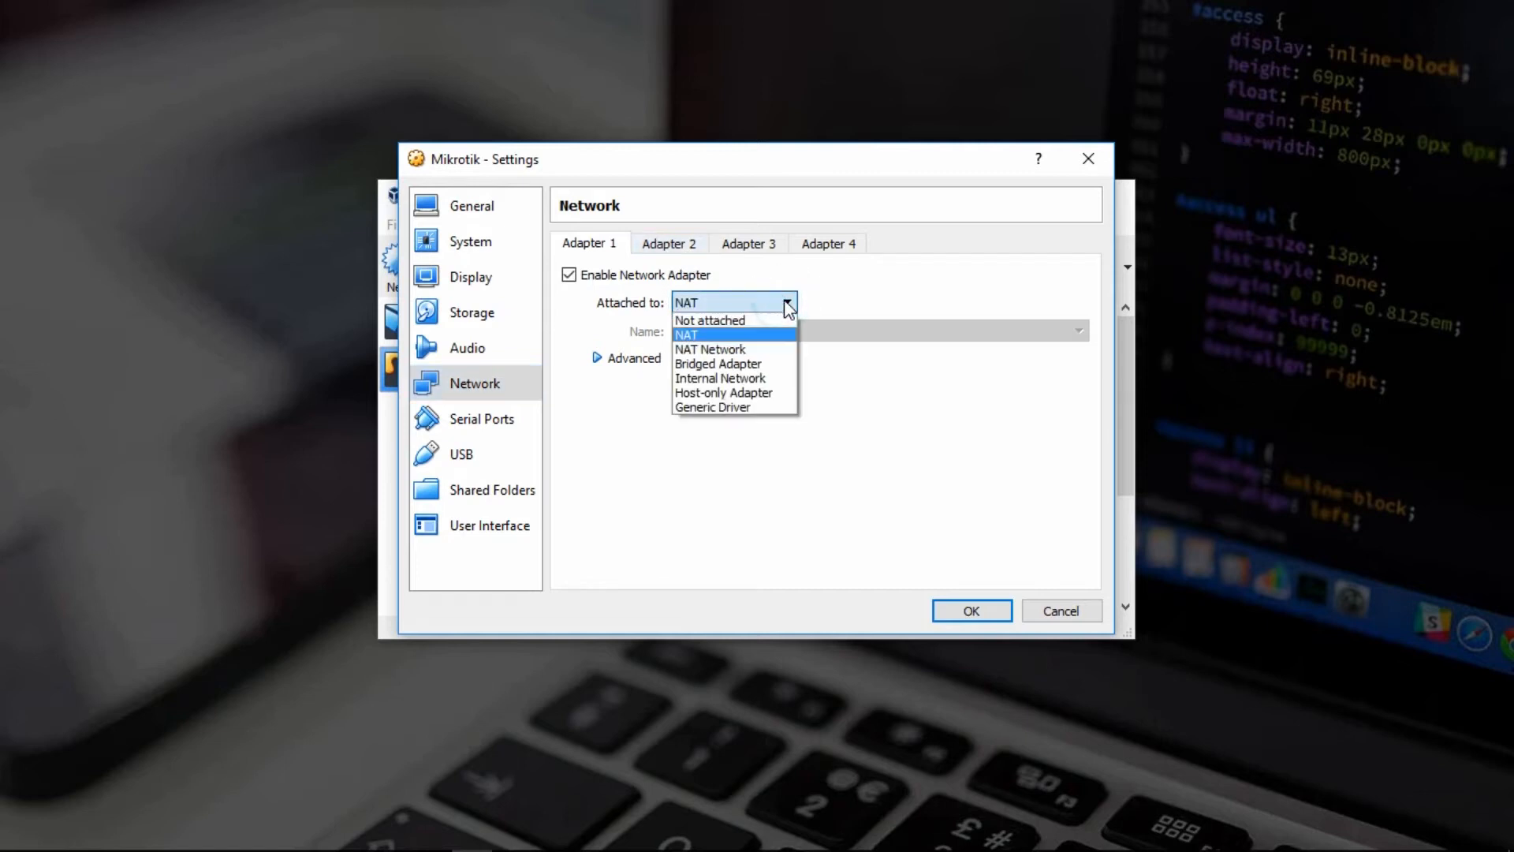
left_click(761, 365)
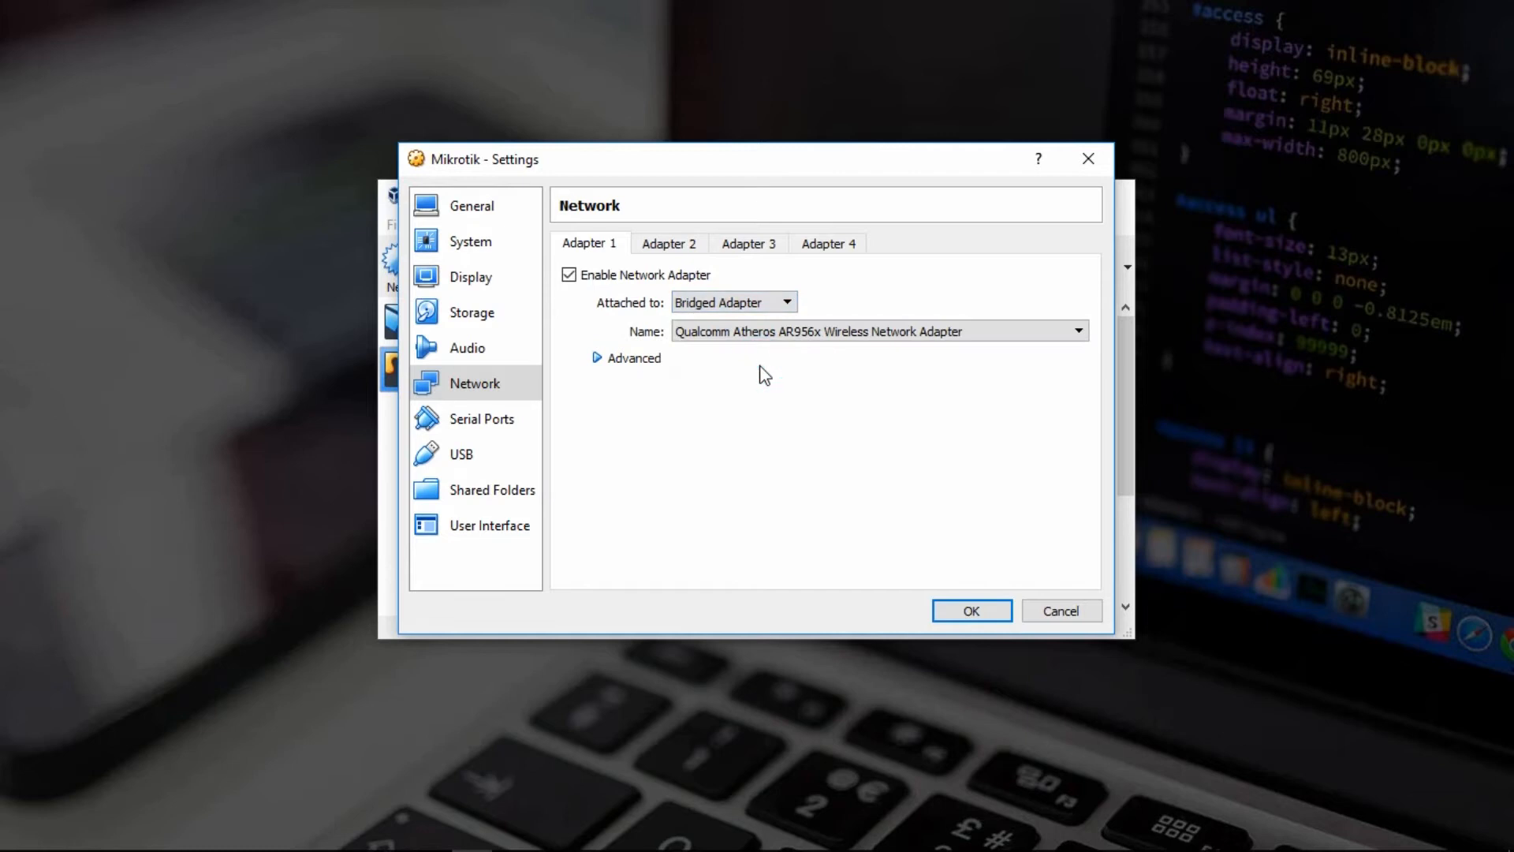
left_click(596, 359)
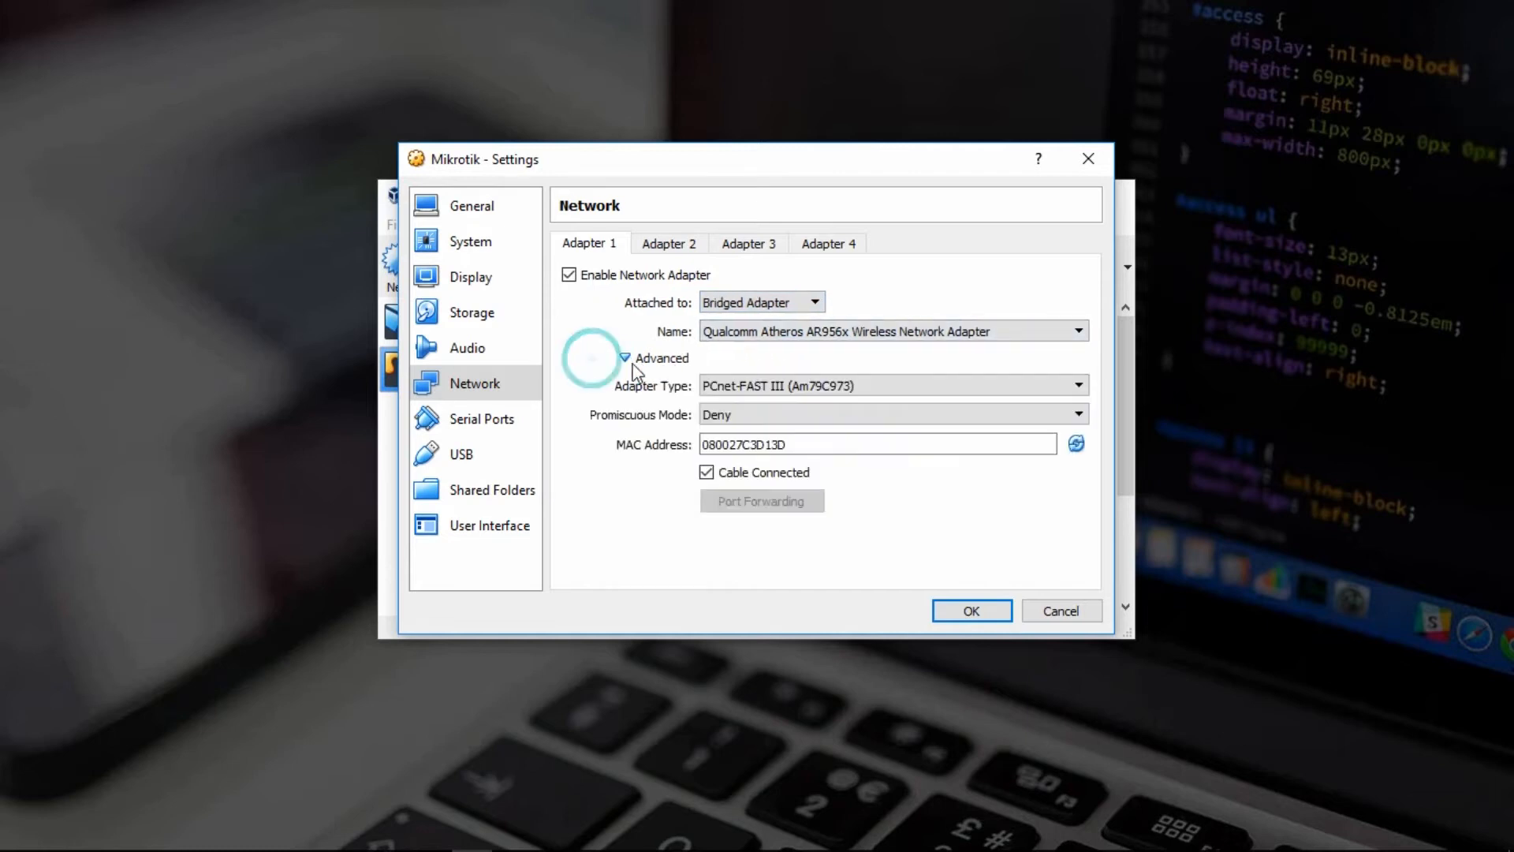
left_click(726, 414)
left_click(727, 465)
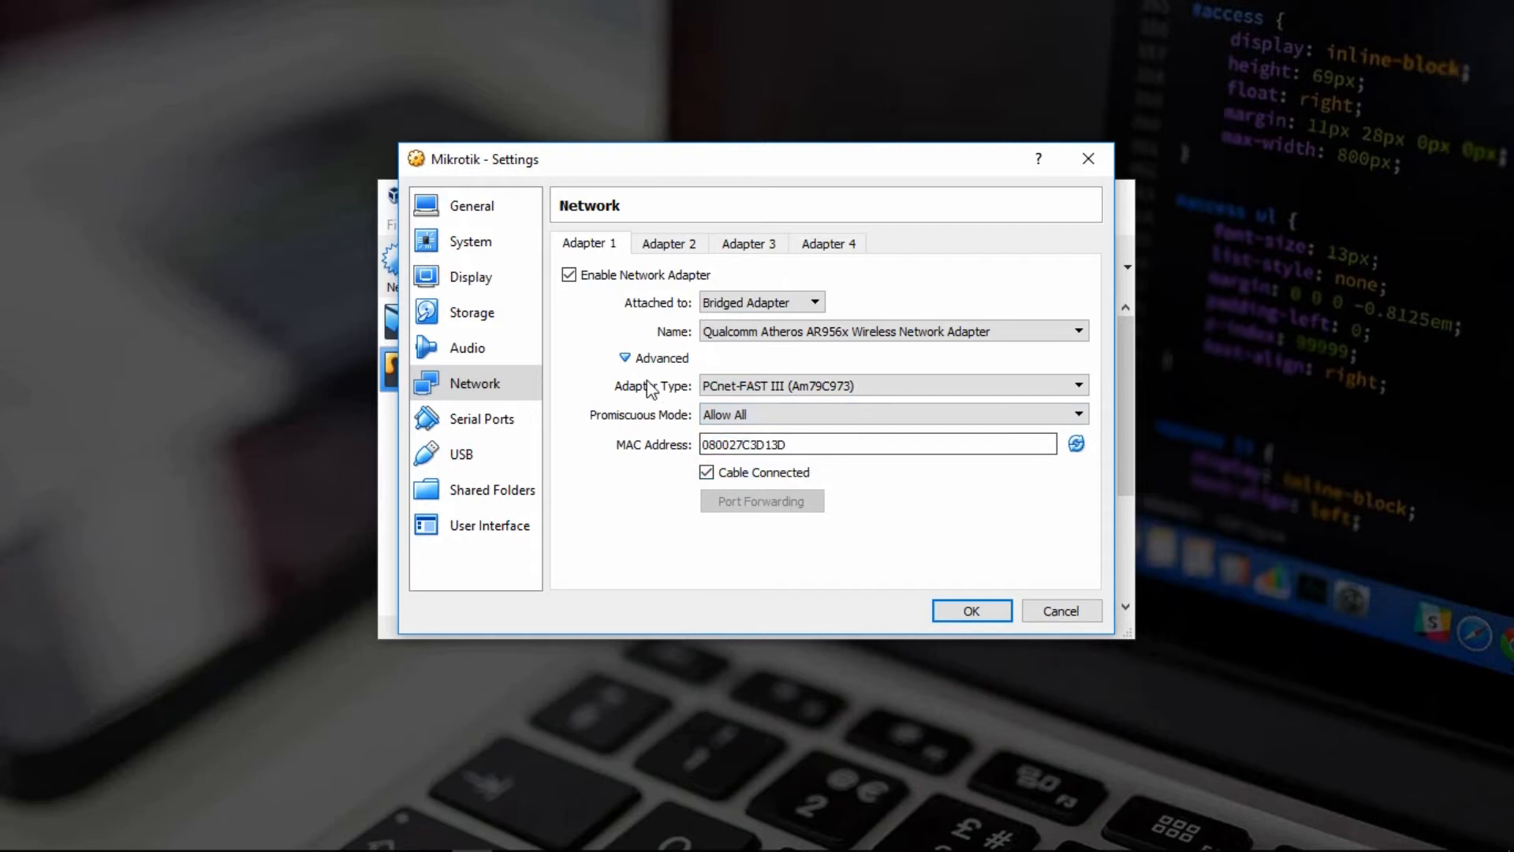
- Enable Adapter 2 on the Internal Network intnet with promiscuous mode Allow All, then review both adapters and save the settings
left_click(662, 246)
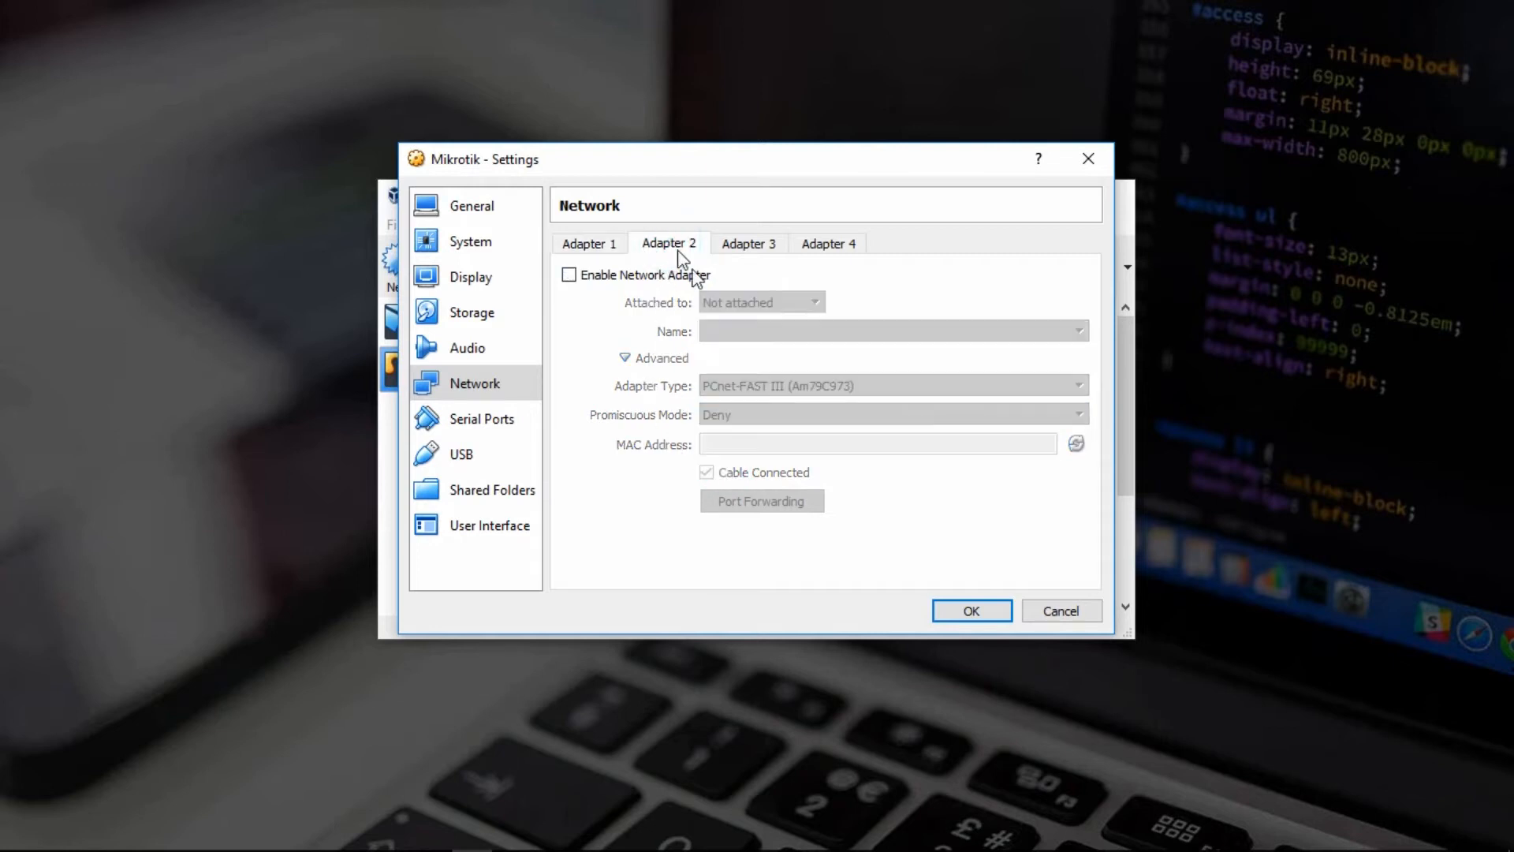
left_click(569, 275)
left_click(759, 303)
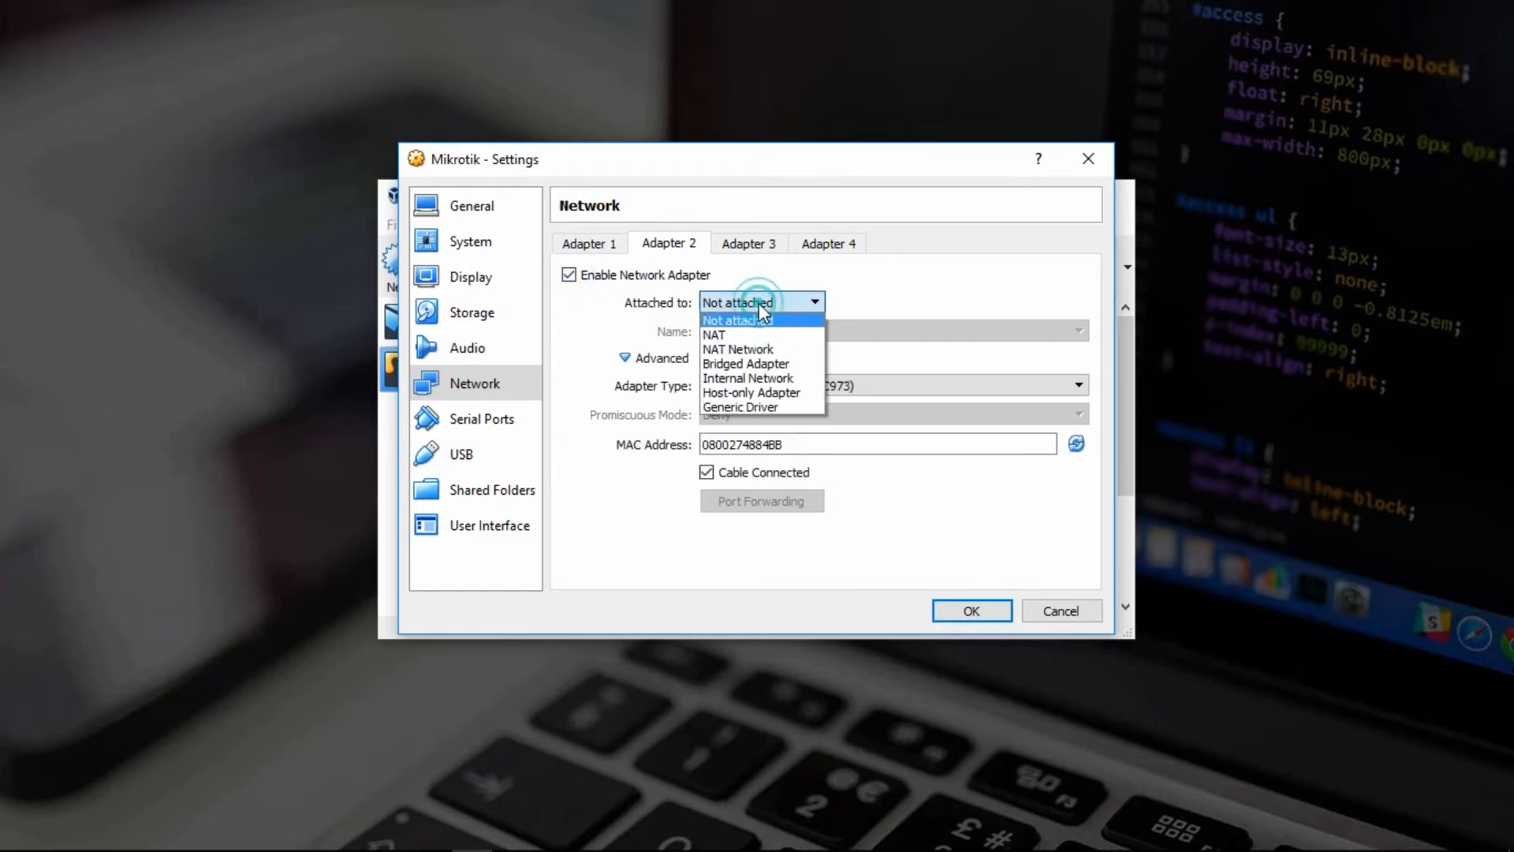
left_click(748, 381)
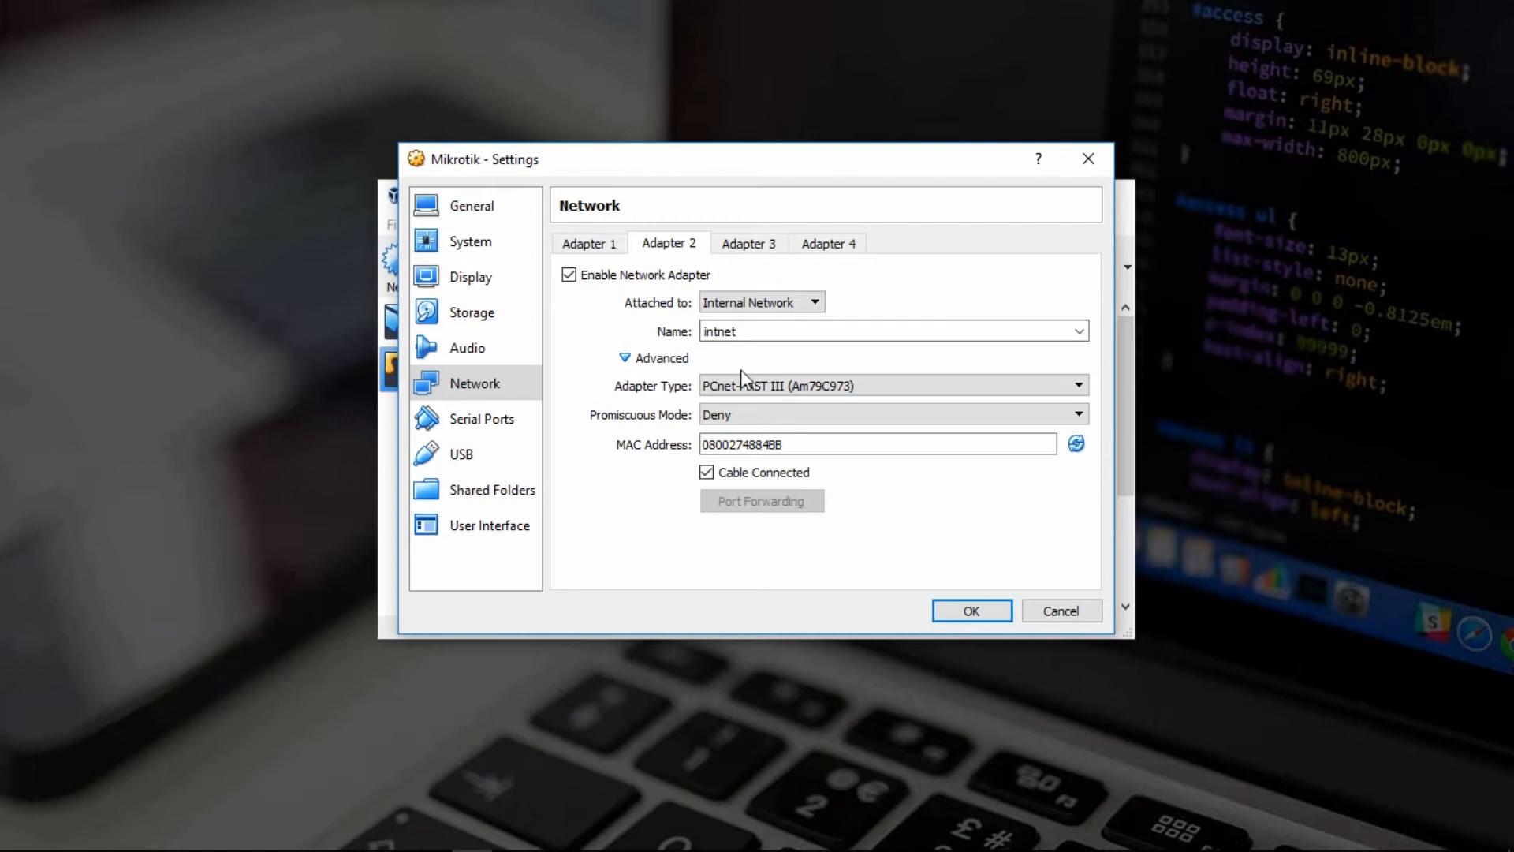
left_click(729, 415)
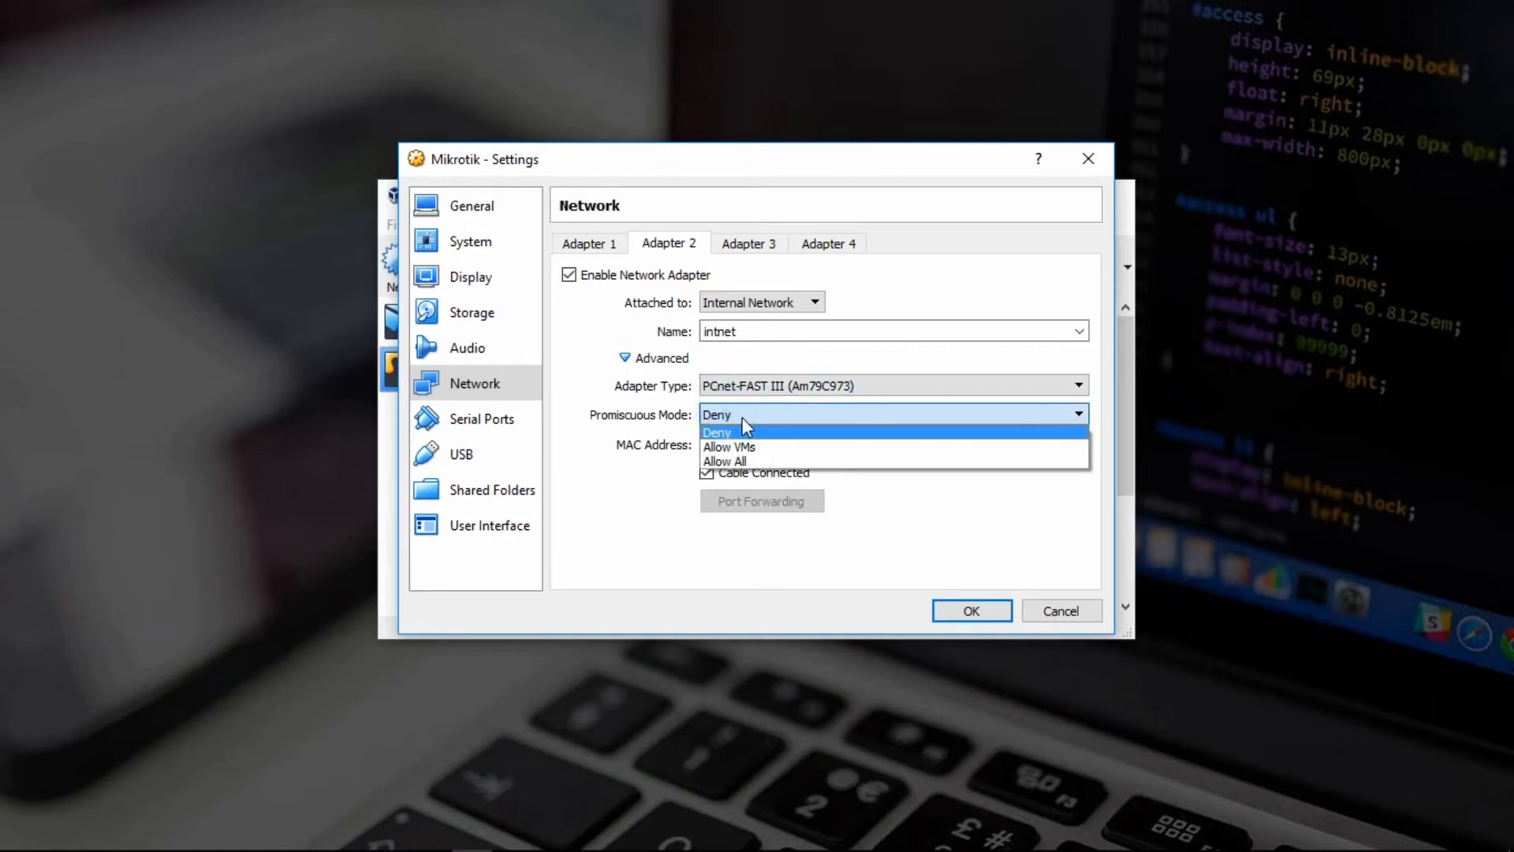
left_click(728, 462)
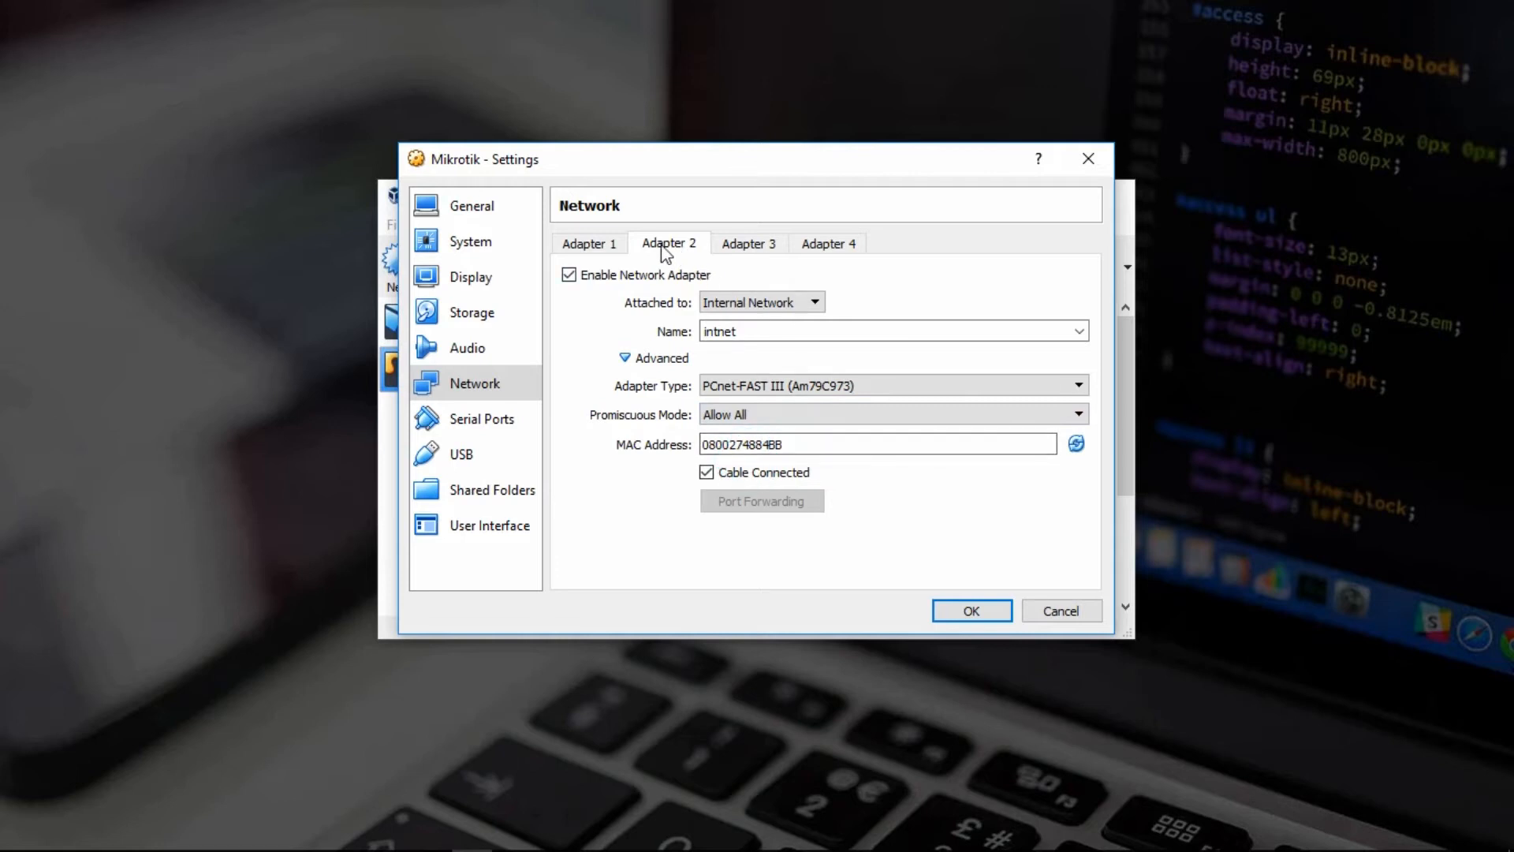
left_click(607, 252)
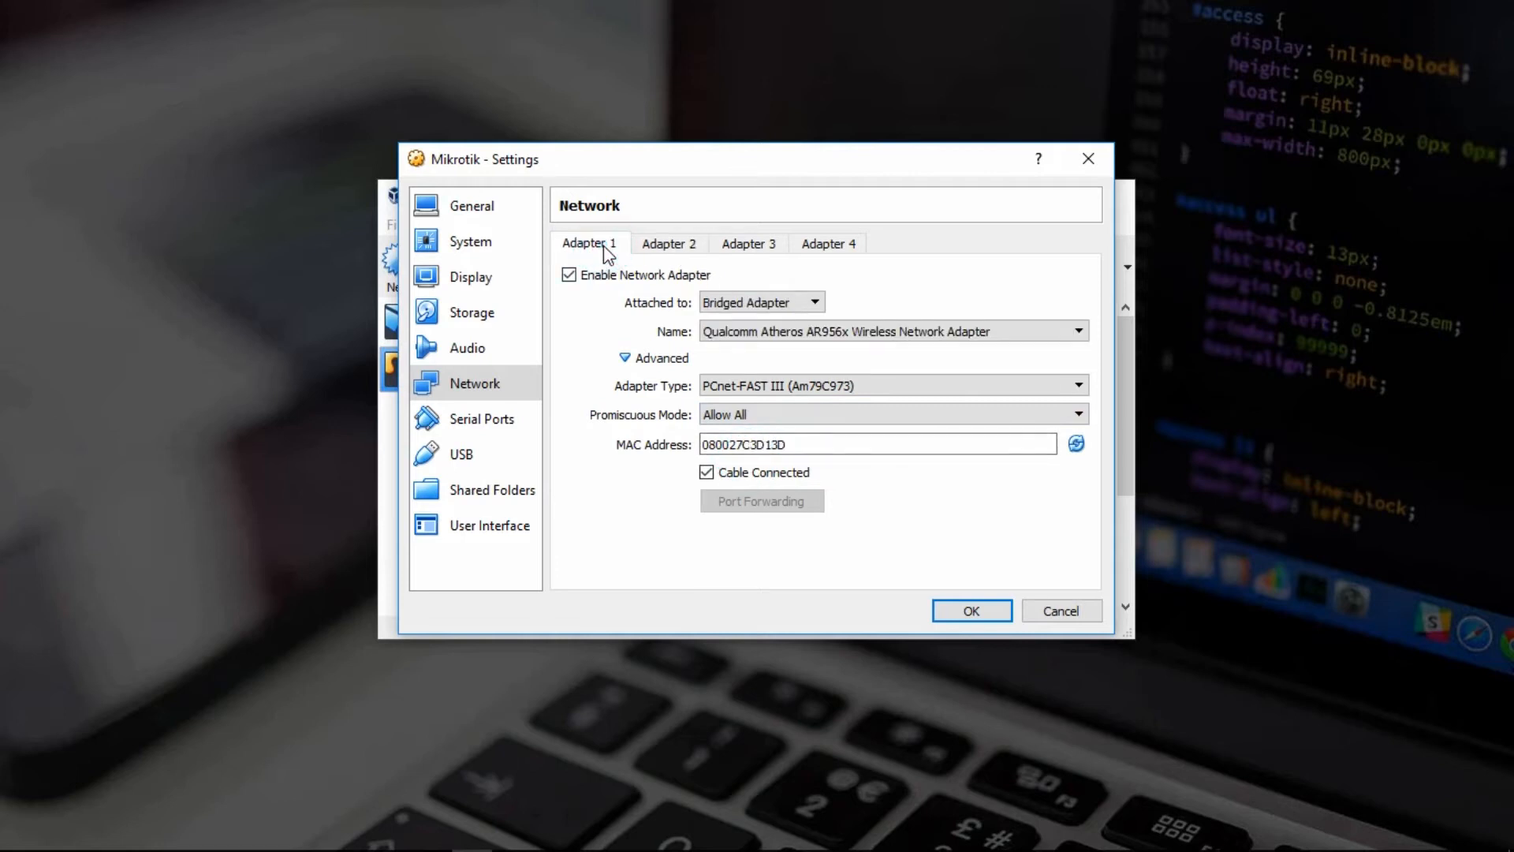
left_click(676, 250)
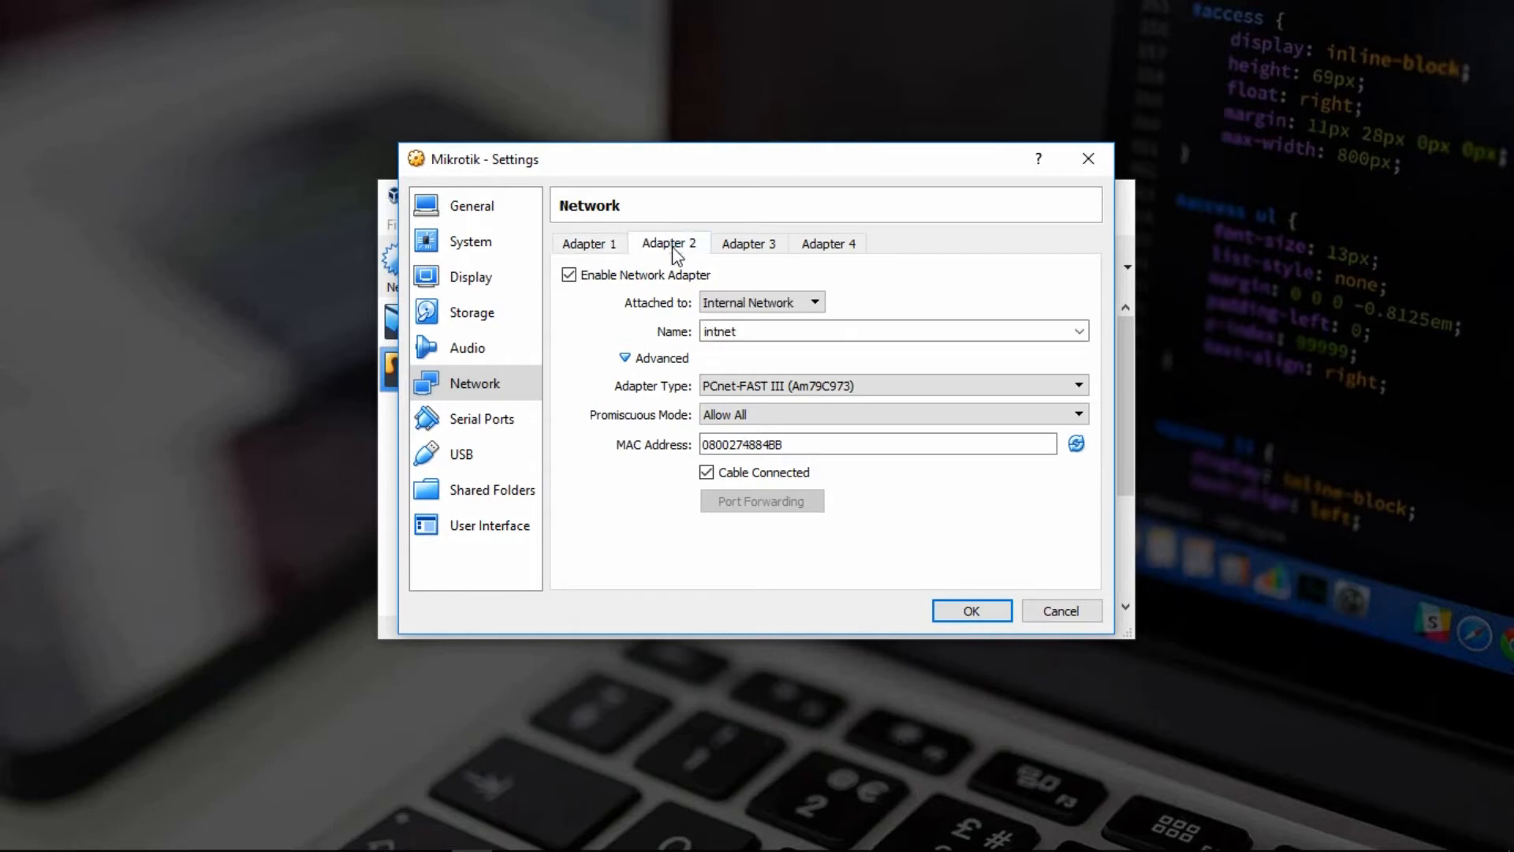
left_click(964, 608)
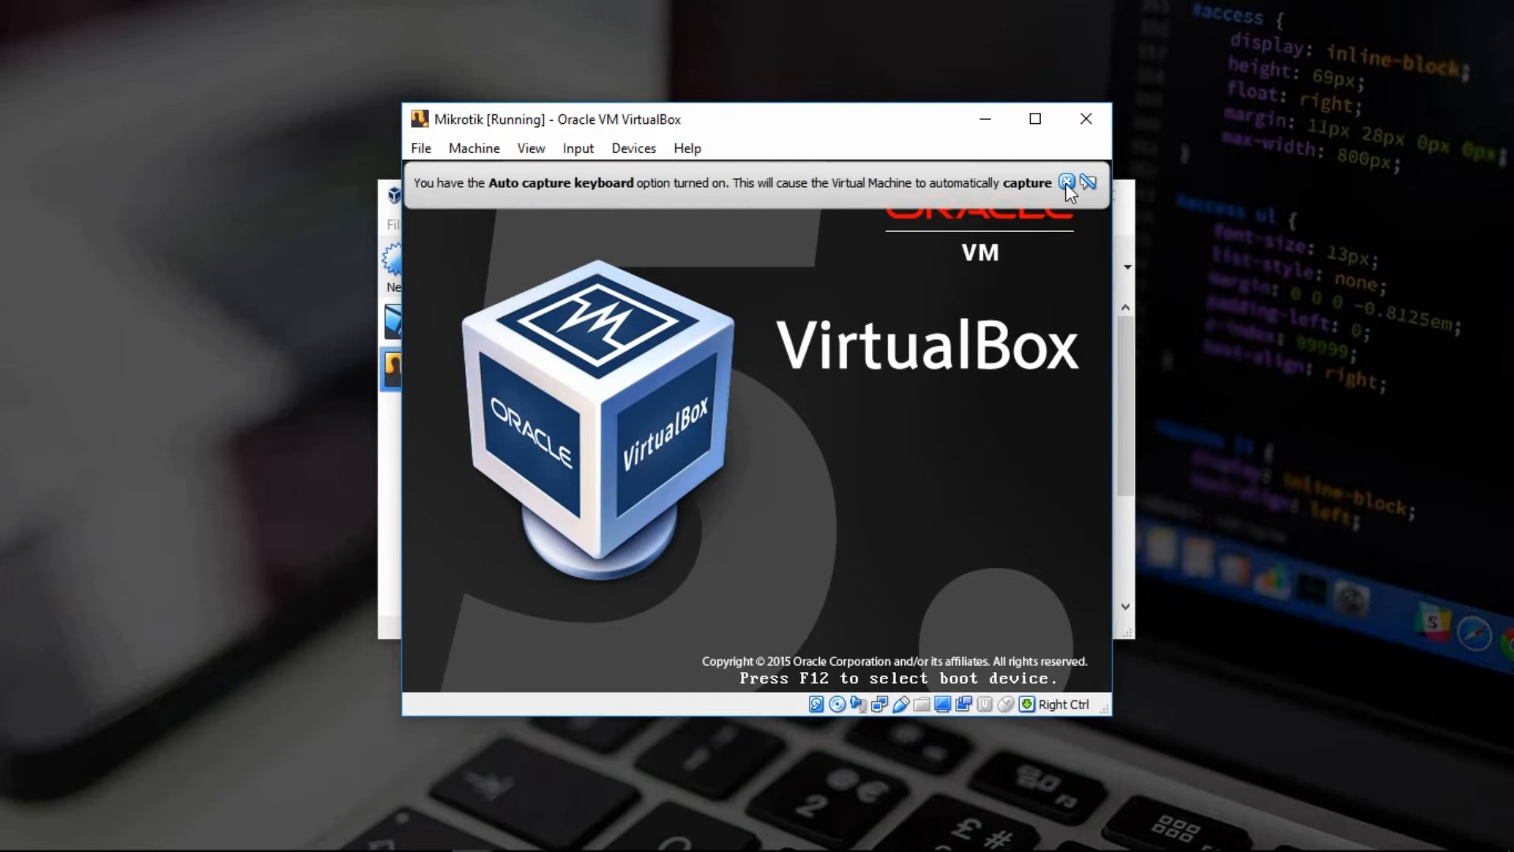
- Install the MikroTik router software locally with all packages selected, keeping the old configuration and accepting the disk erasure
left_click(1066, 183)
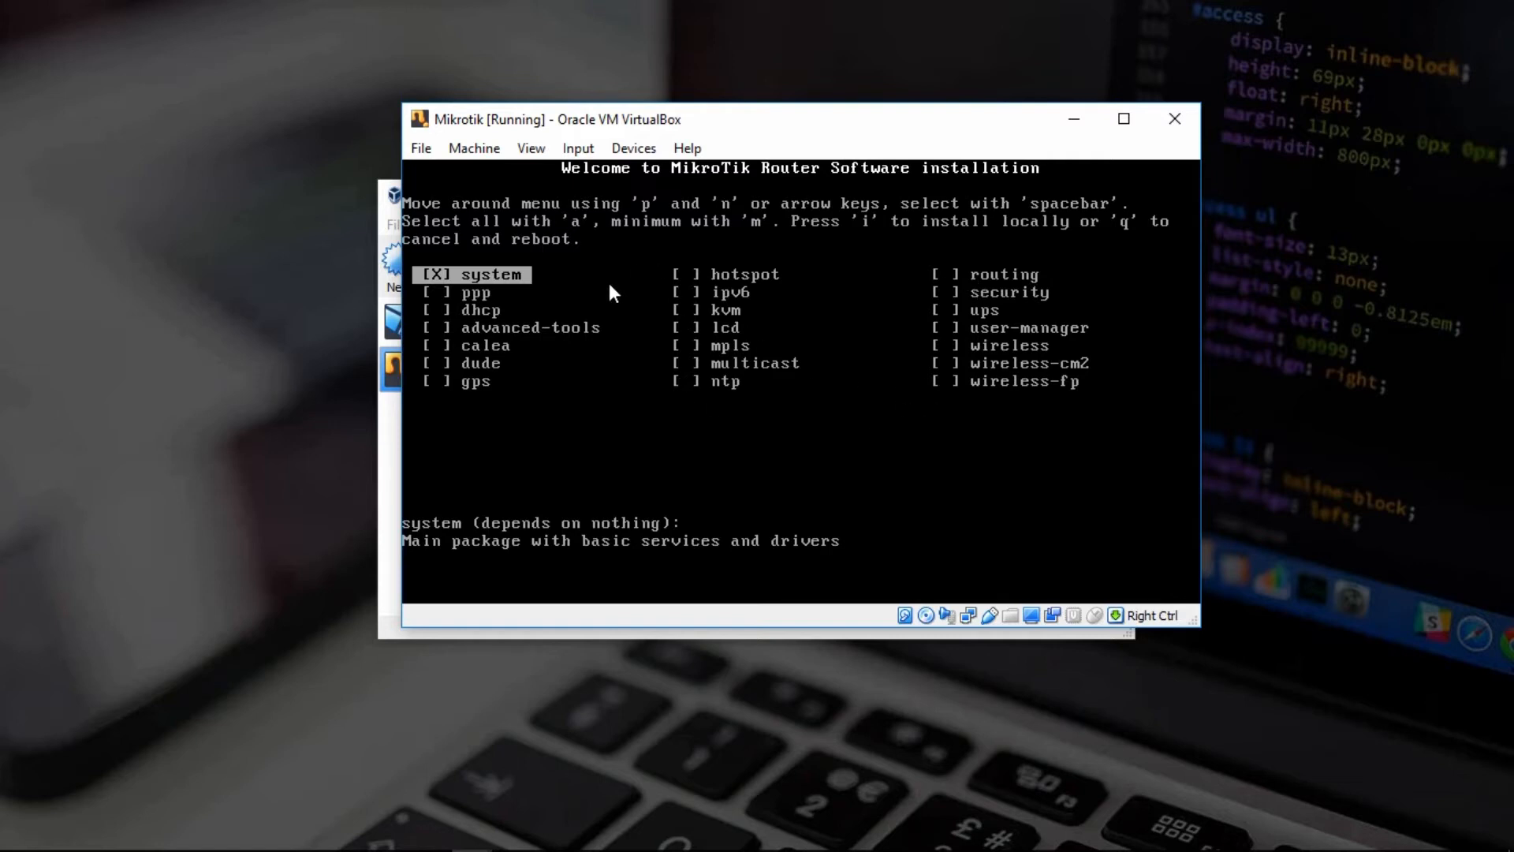
key("a")
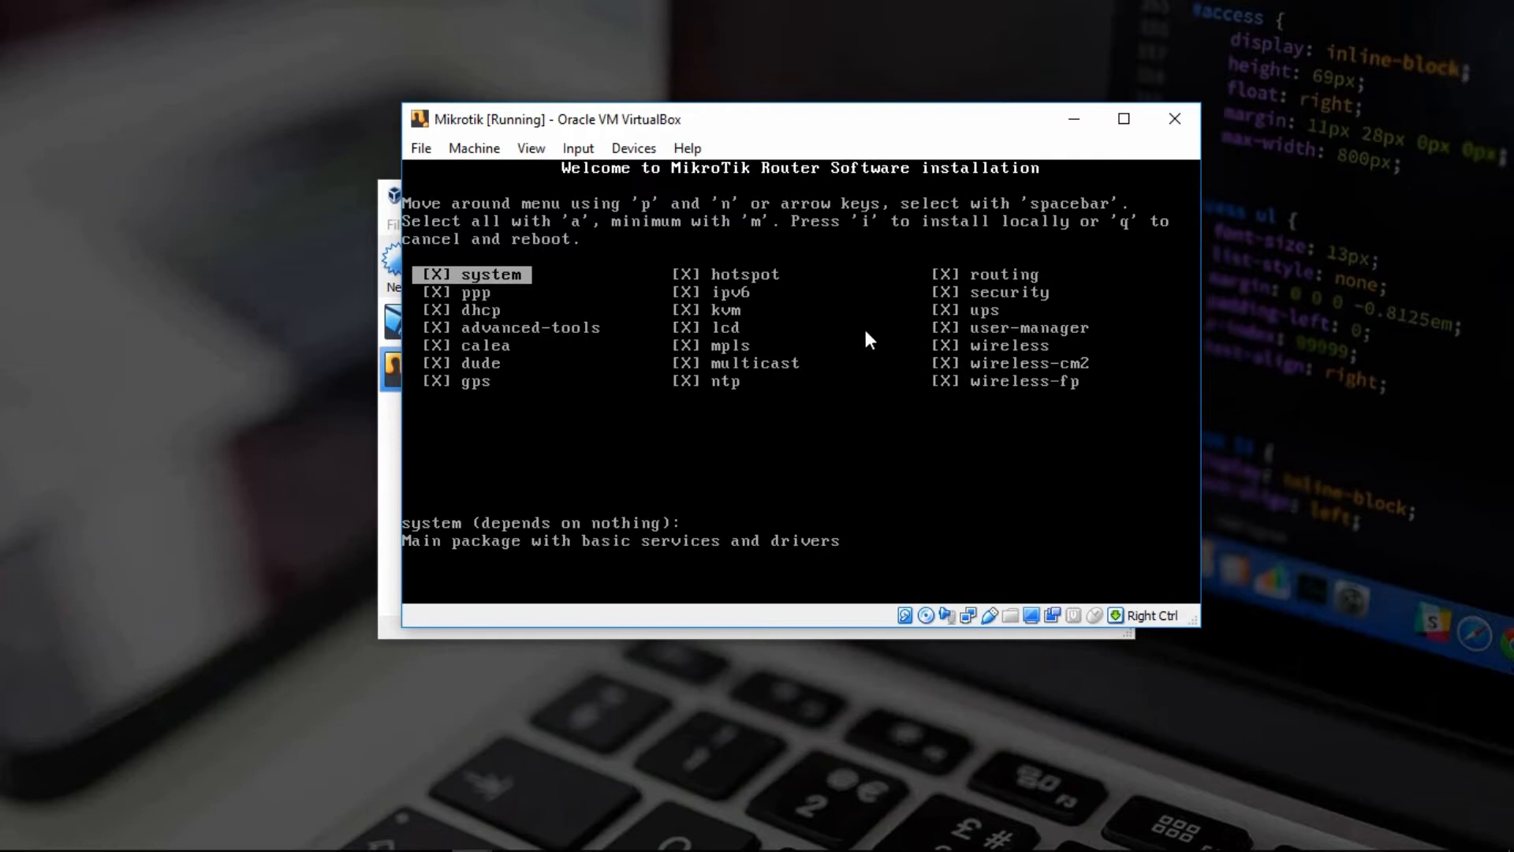
key("i")
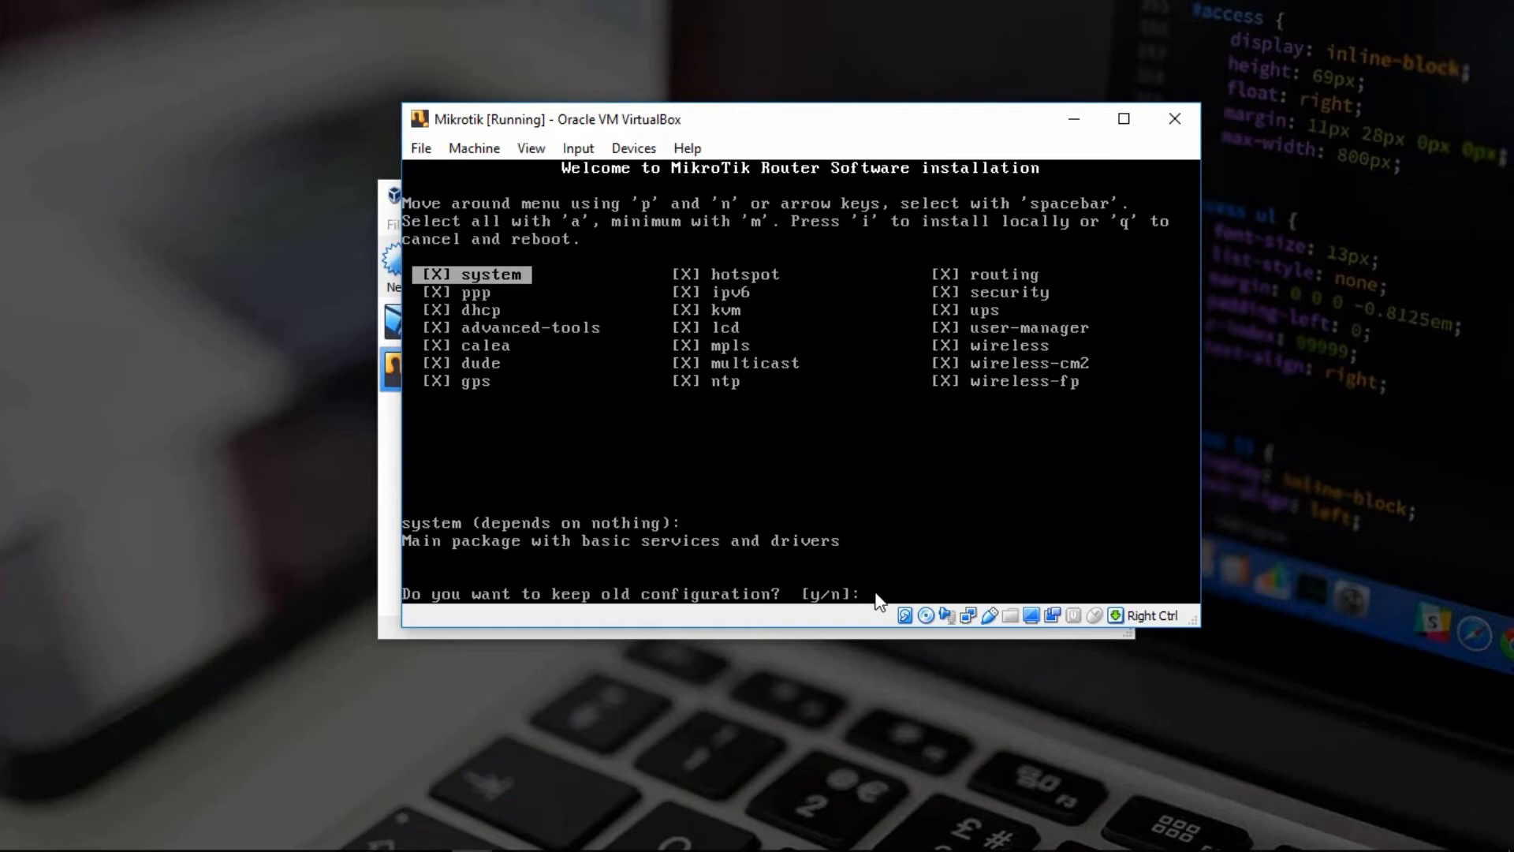
type("y/n]:")
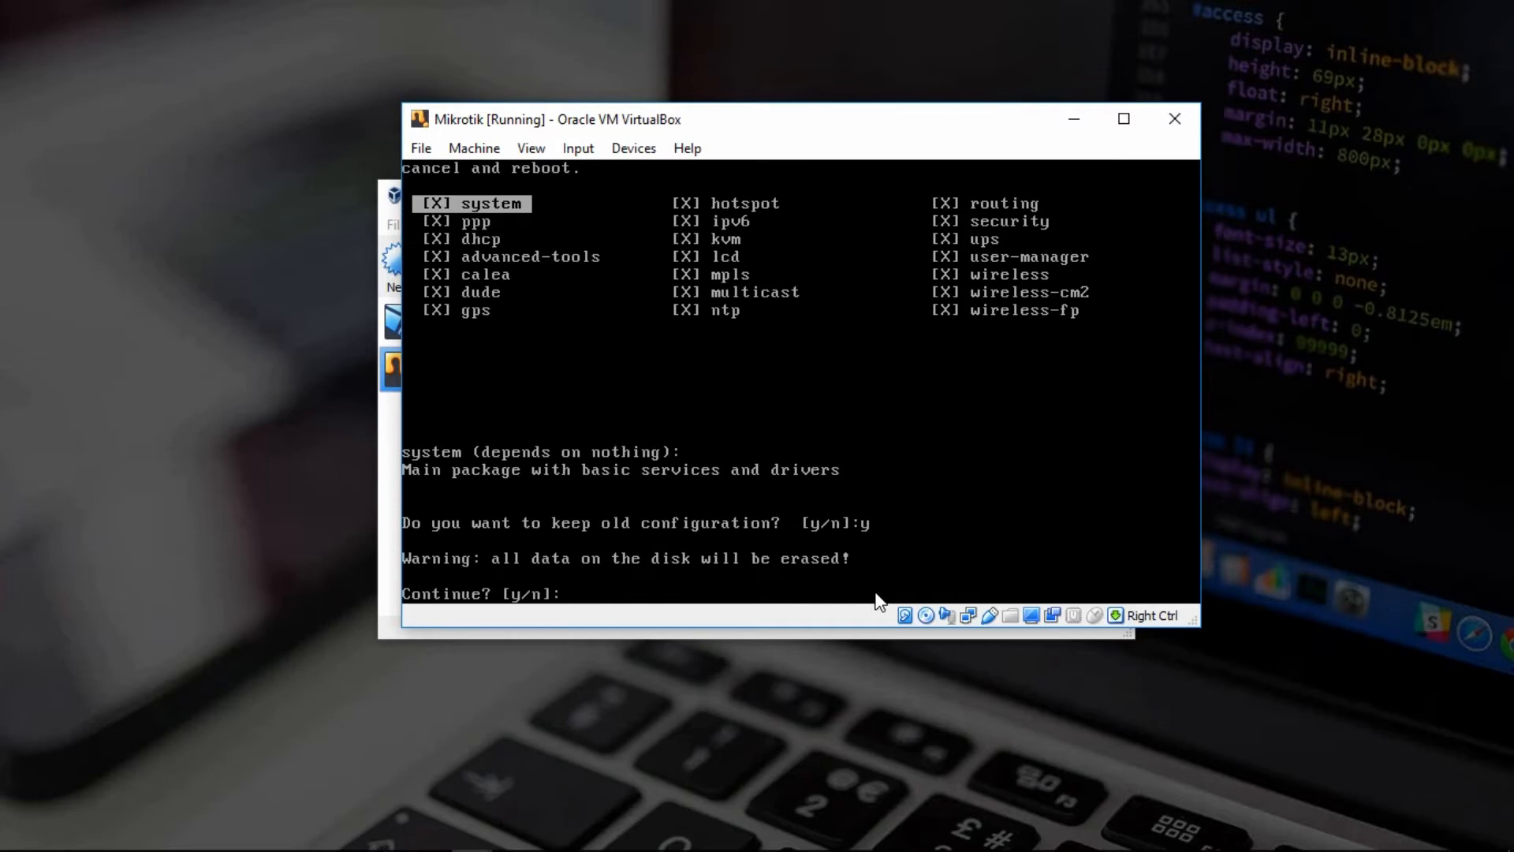
type("y")
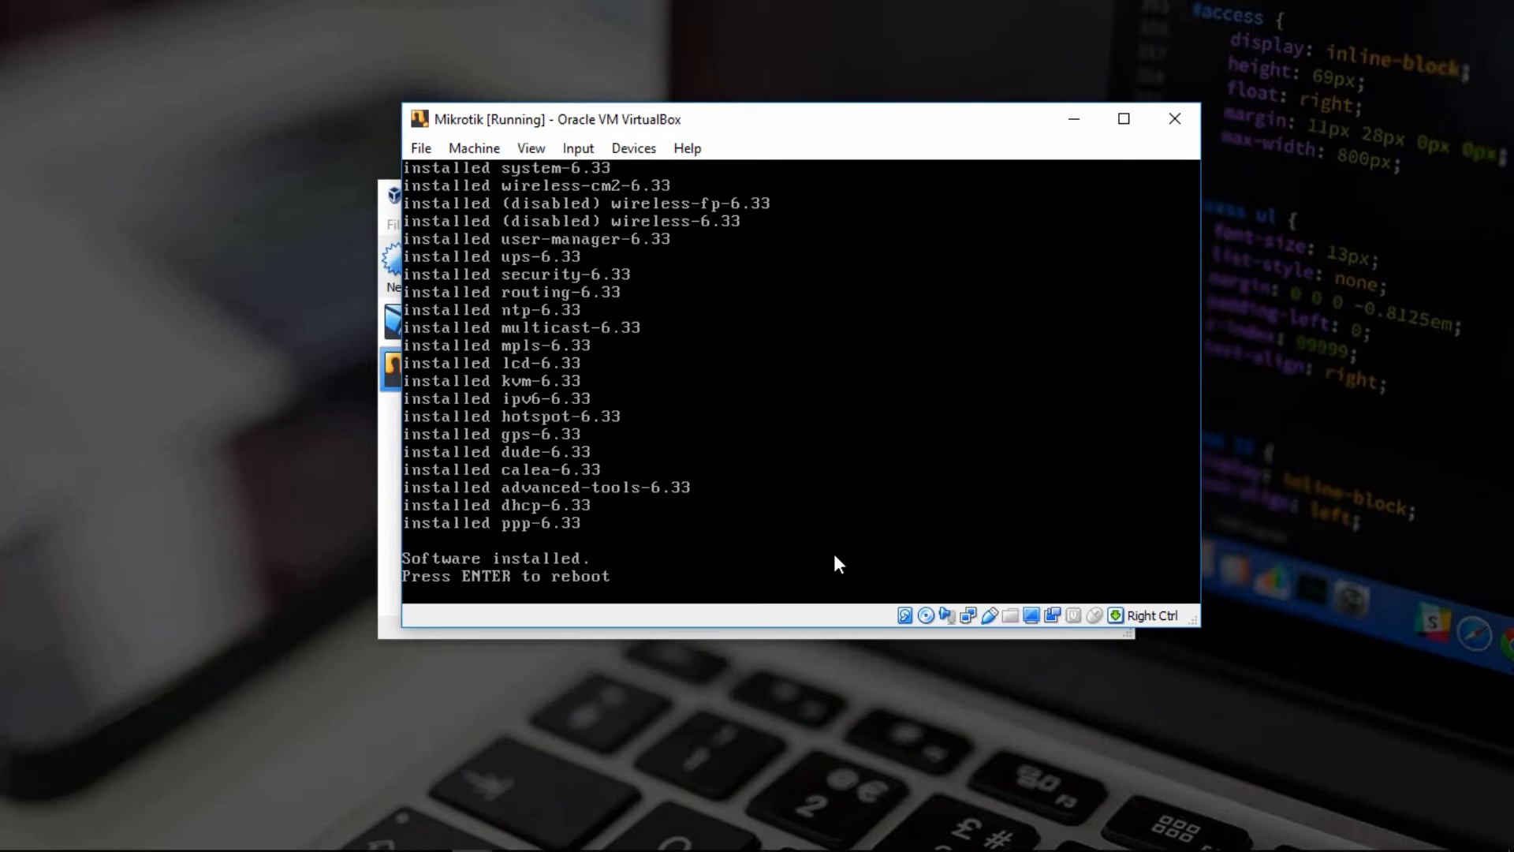
- Force-unmount mikrotik-6.33-2.iso from the running Mikrotik machine's optical drive and reboot it
left_click(636, 141)
mouse_move(637, 174)
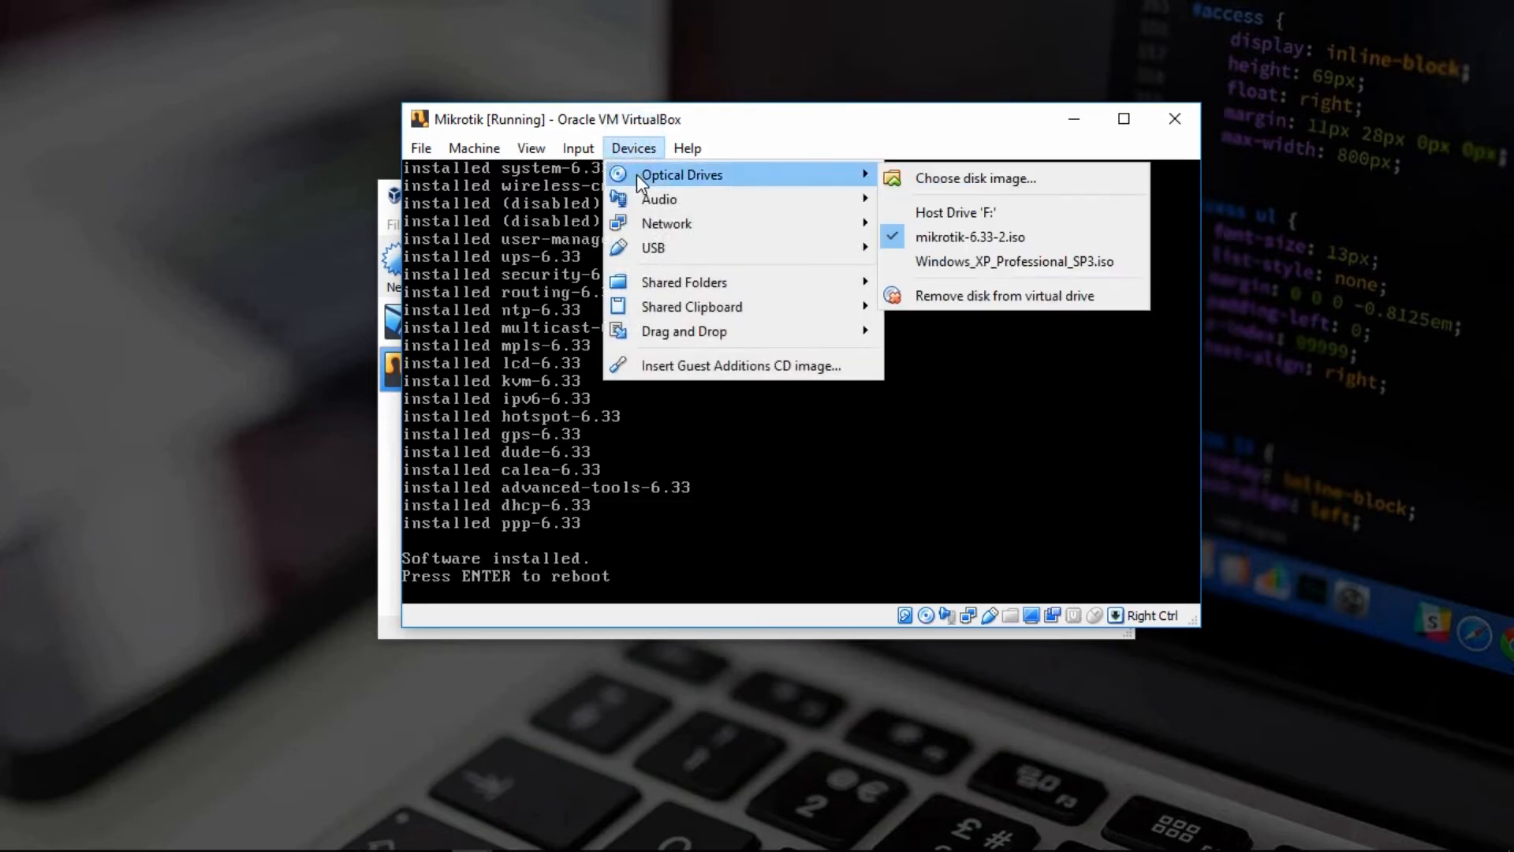
left_click(893, 239)
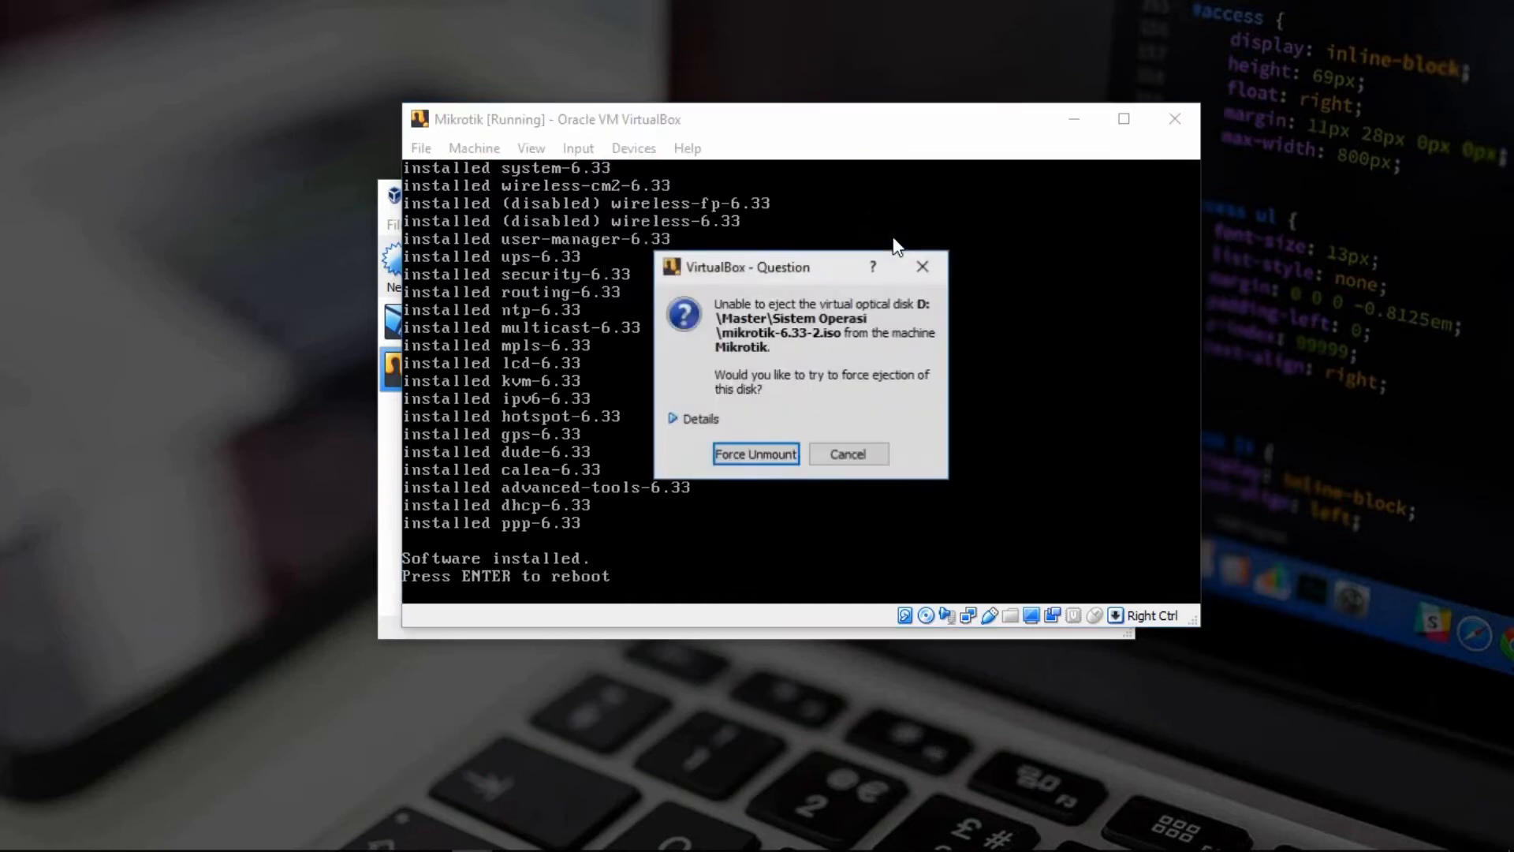
left_click(755, 455)
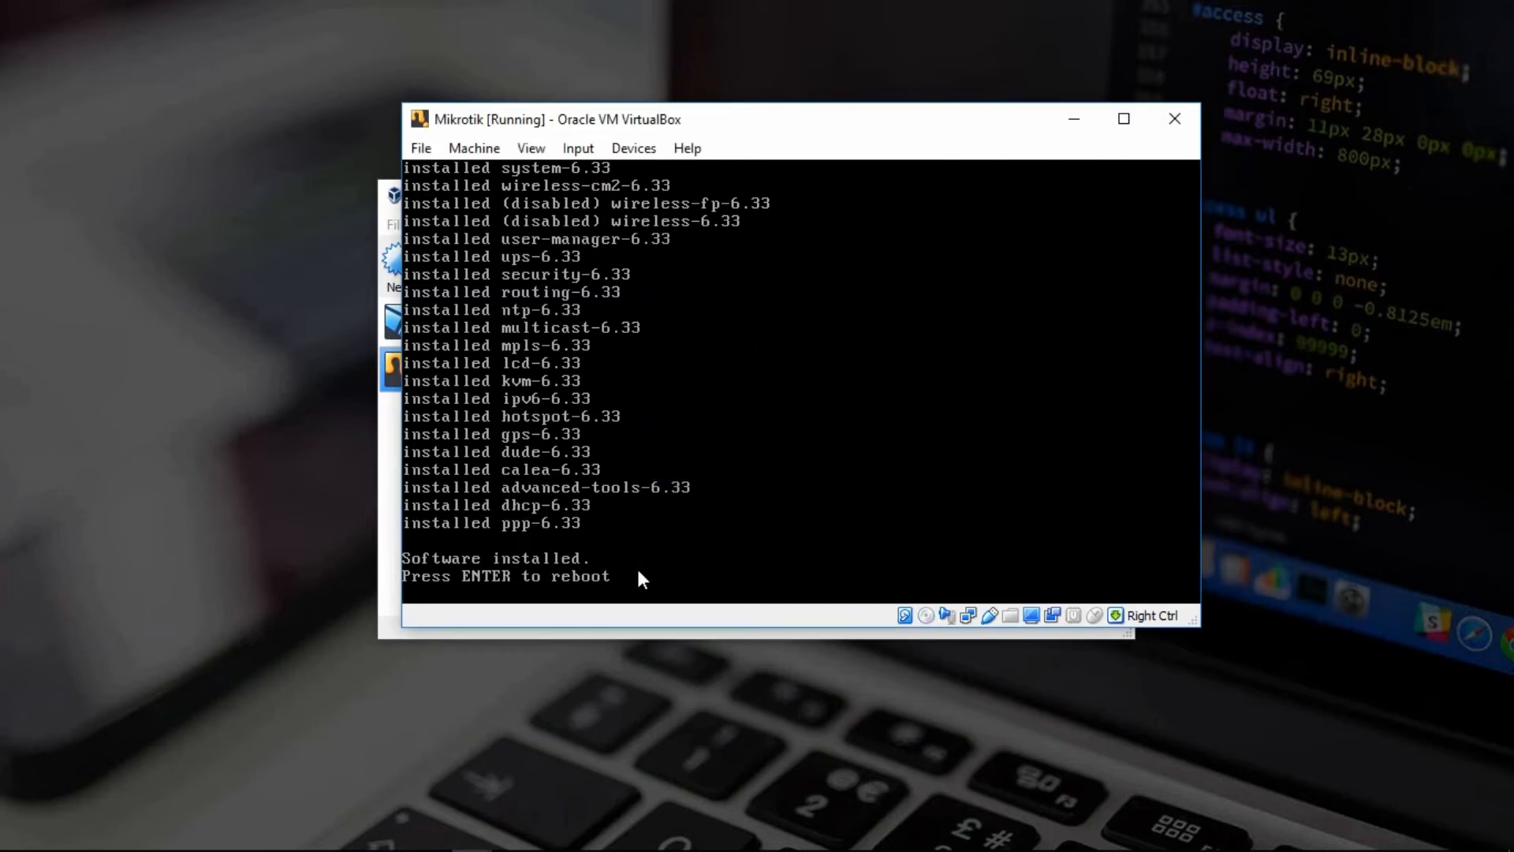
key("Return")
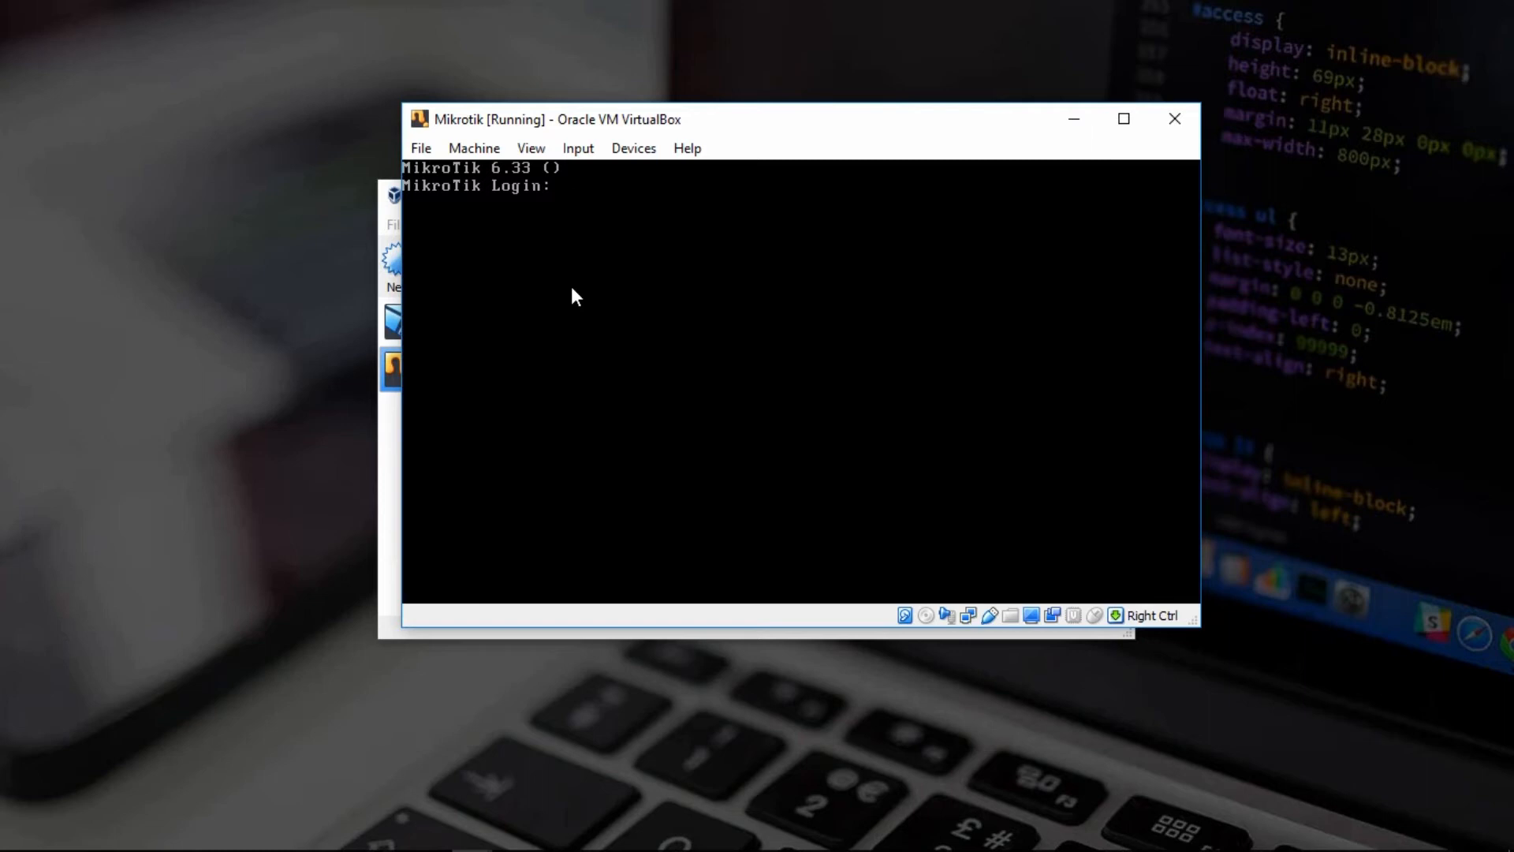
- Log in to the MikroTik console as admin with a blank password, decline viewing the software license and continue past the software key notice
type("admin")
key("Return")
key("Return")
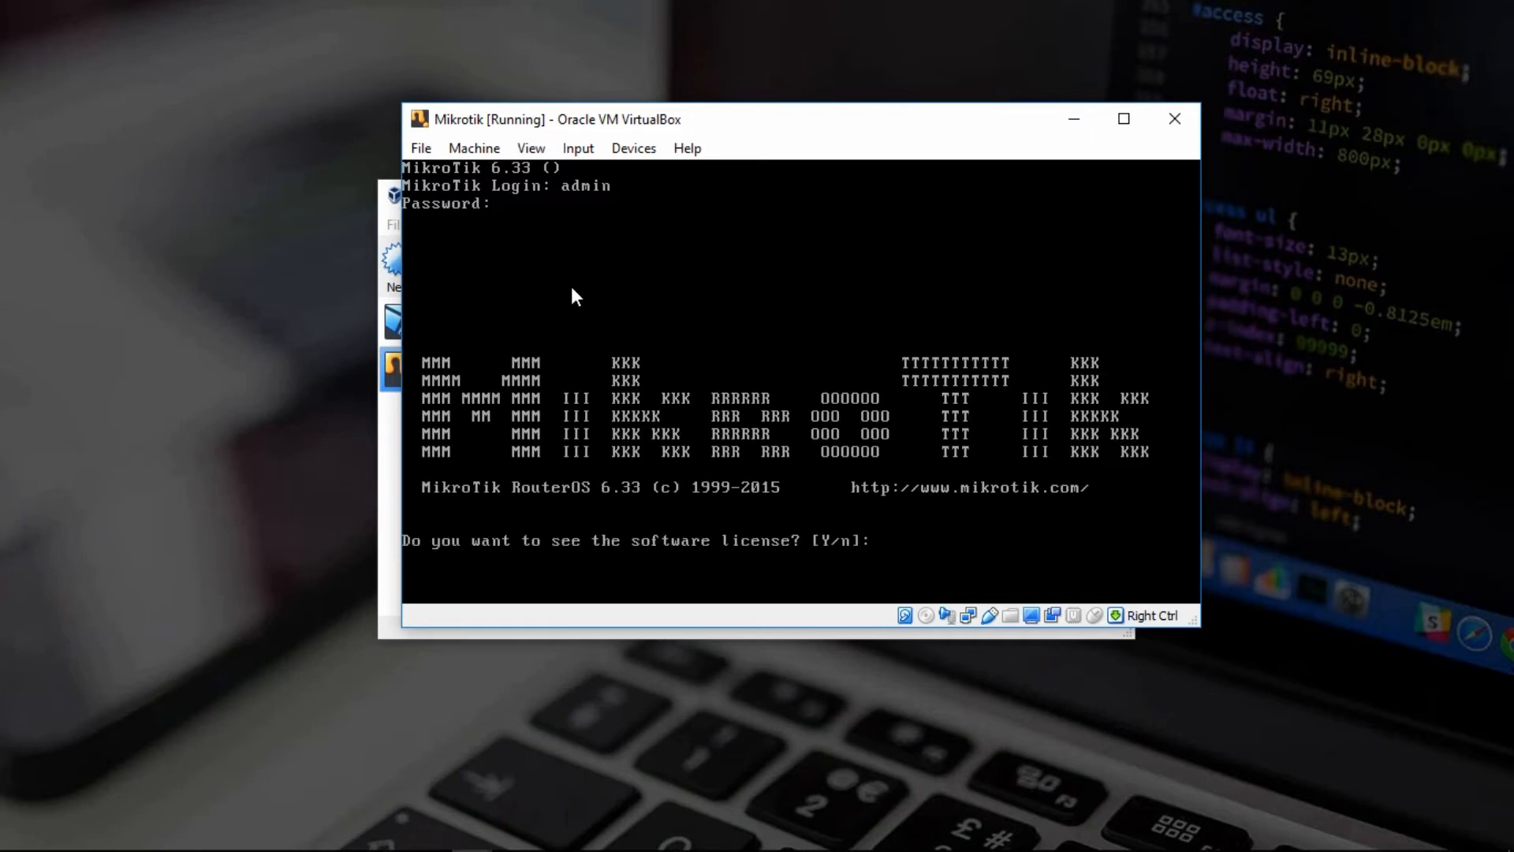
type("n")
key("Return")
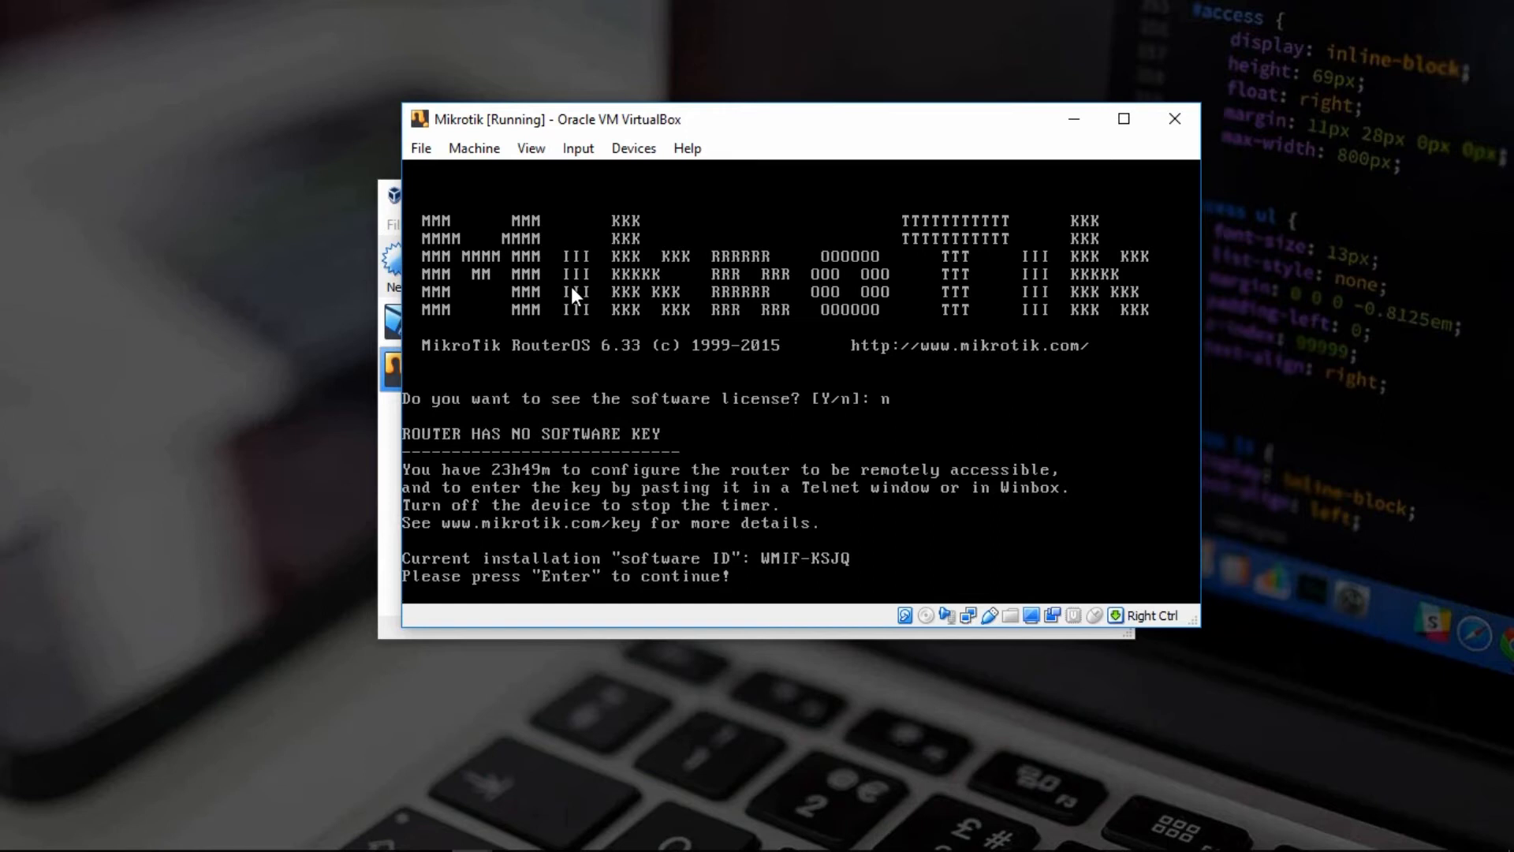
key("Return")
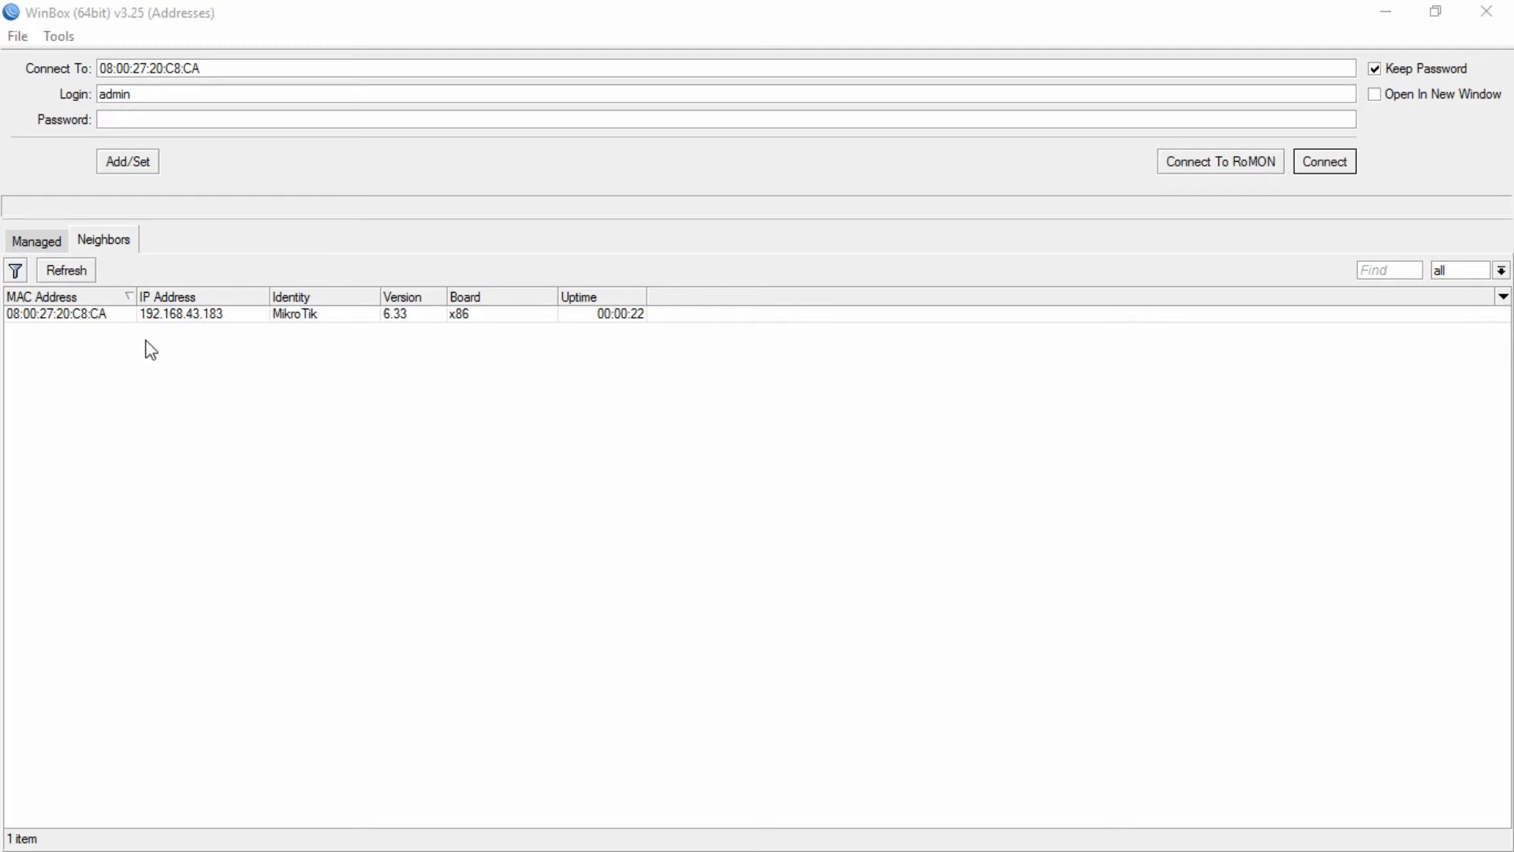
- Switch to WinBox, connect to the discovered MikroTik neighbor by its MAC address as admin, and dismiss the RouterOS welcome message
left_click(52, 317)
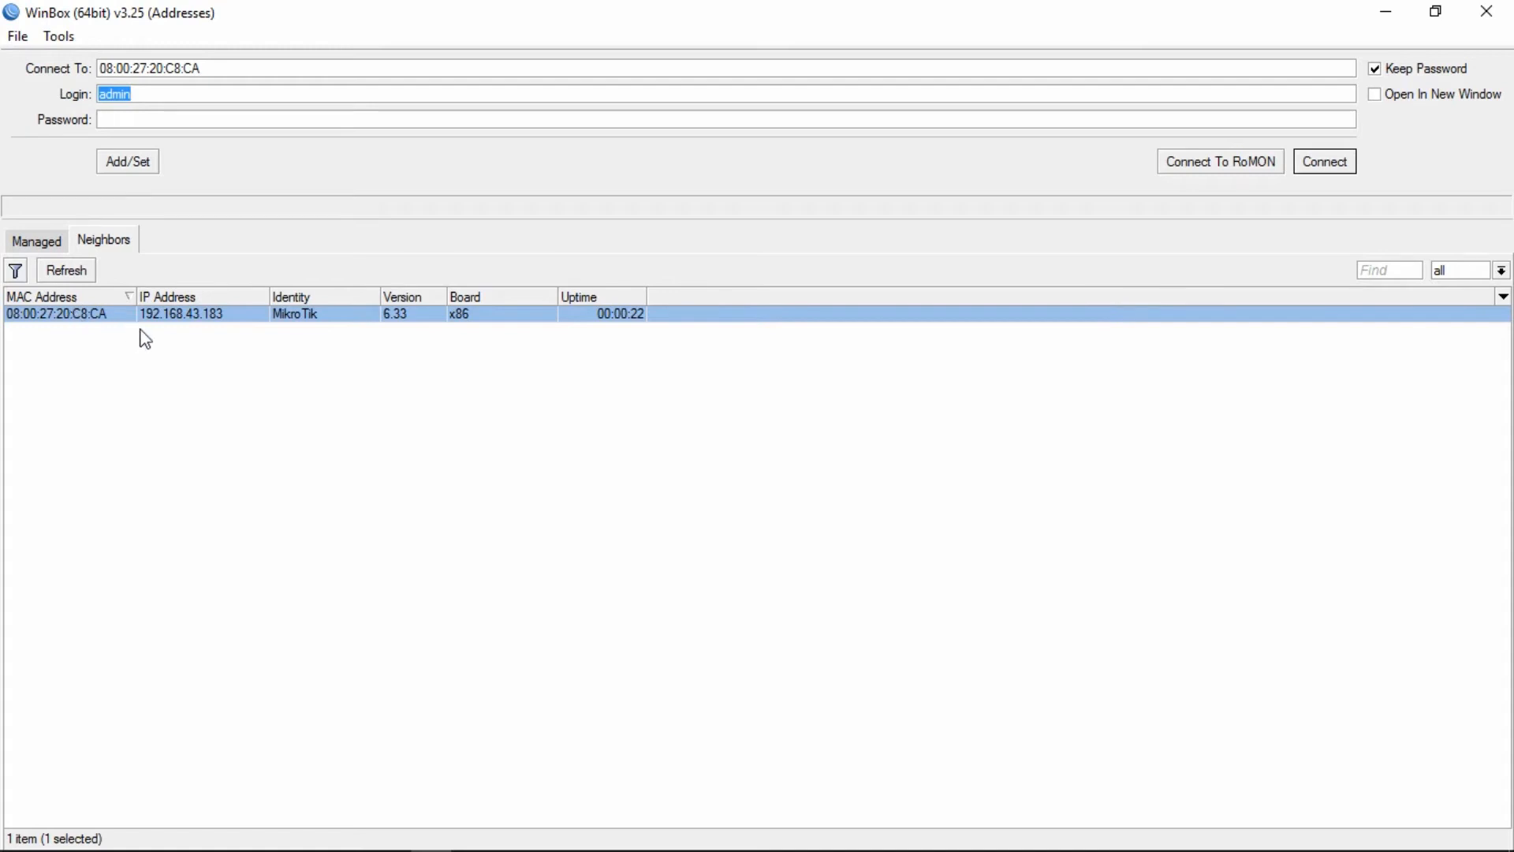
left_click(1341, 163)
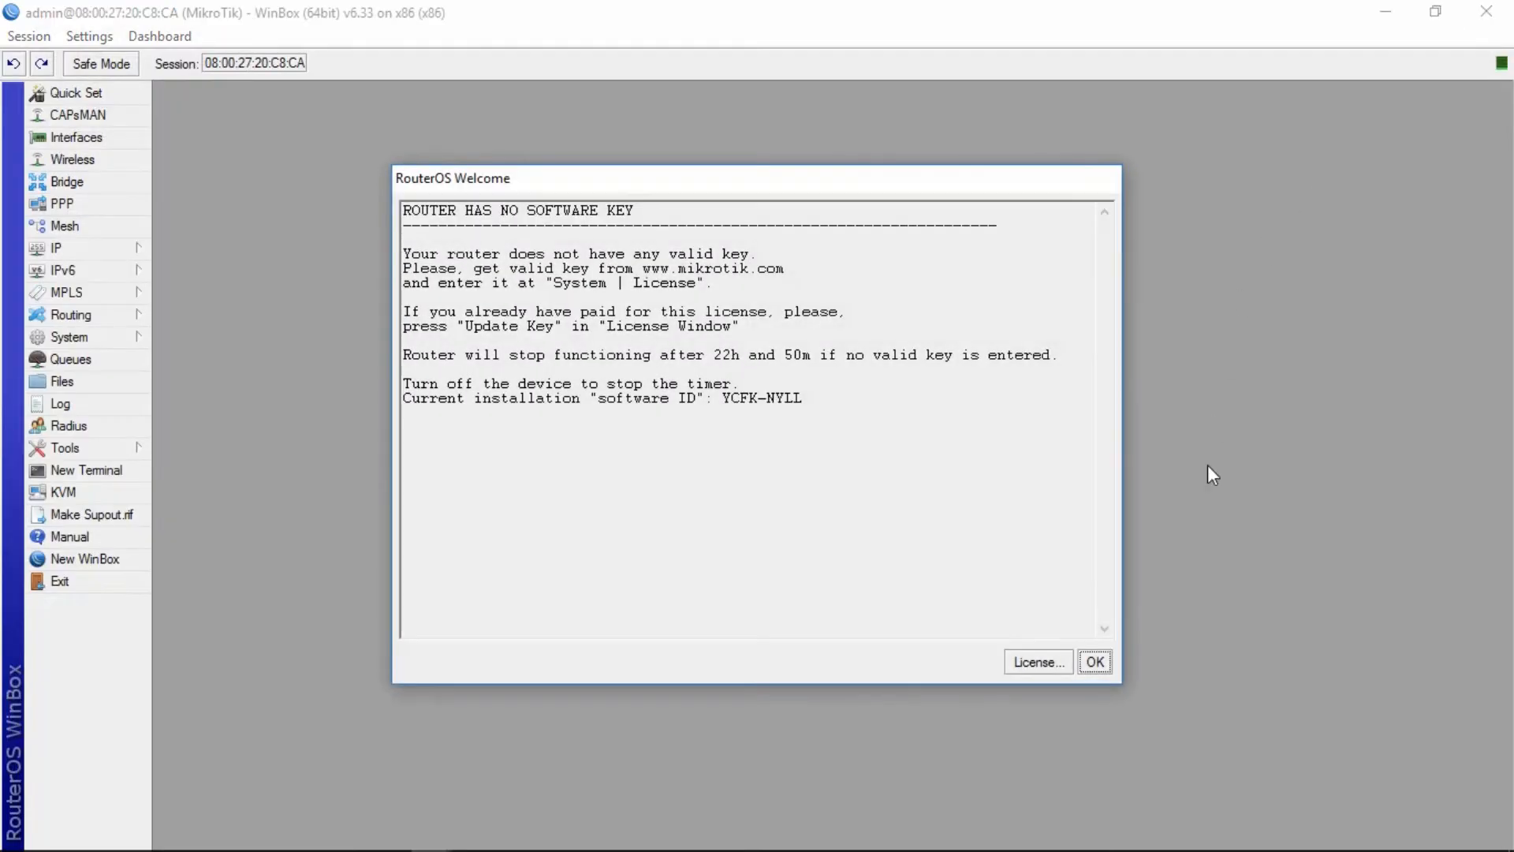
left_click(1093, 661)
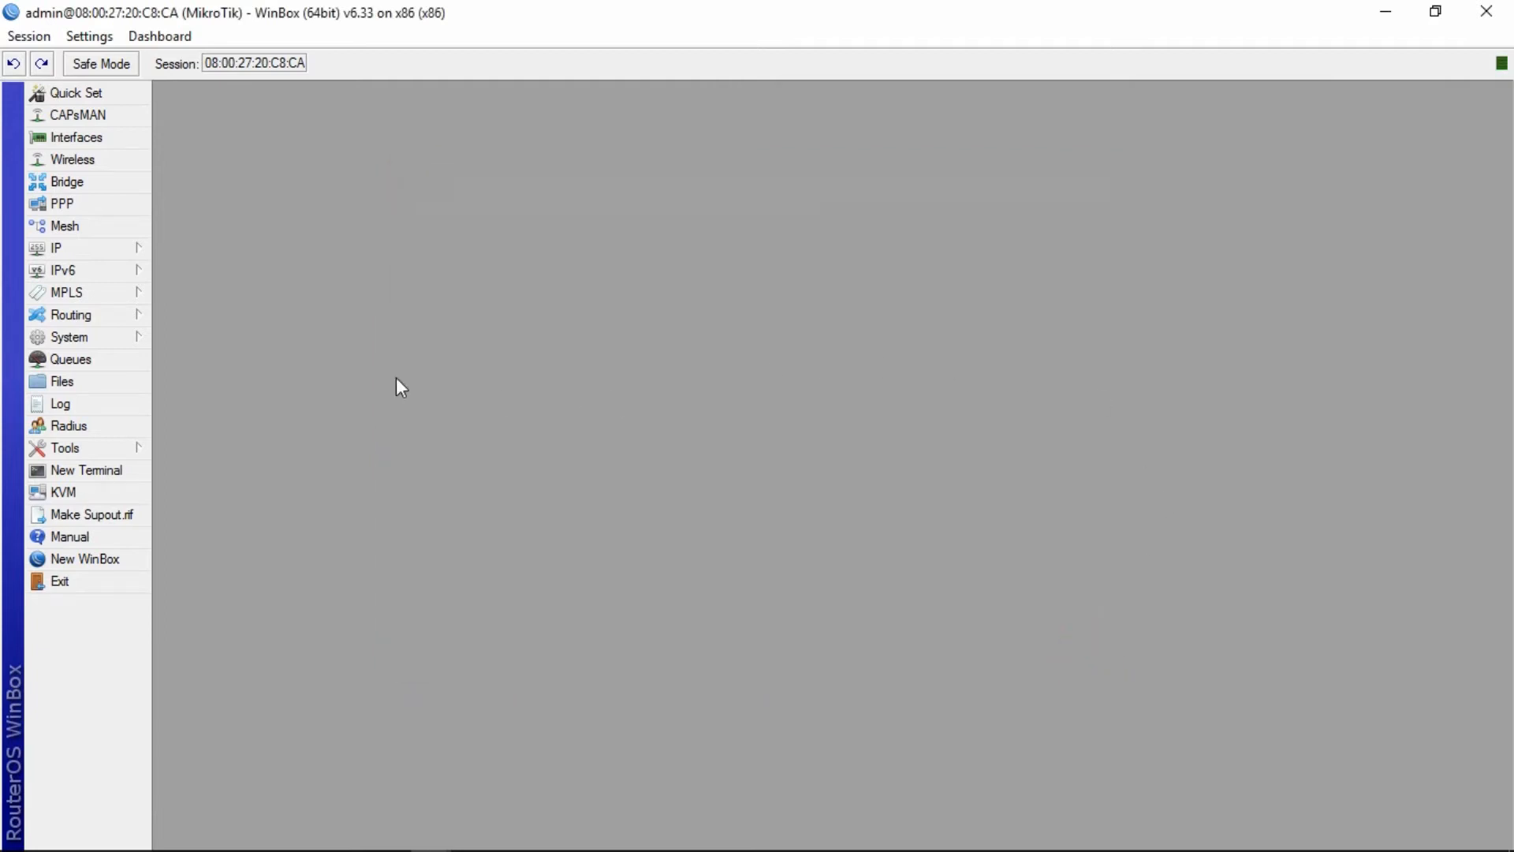
- Remove the dynamic ether1 address from the router's IP address list and open a new address entry
left_click(79, 248)
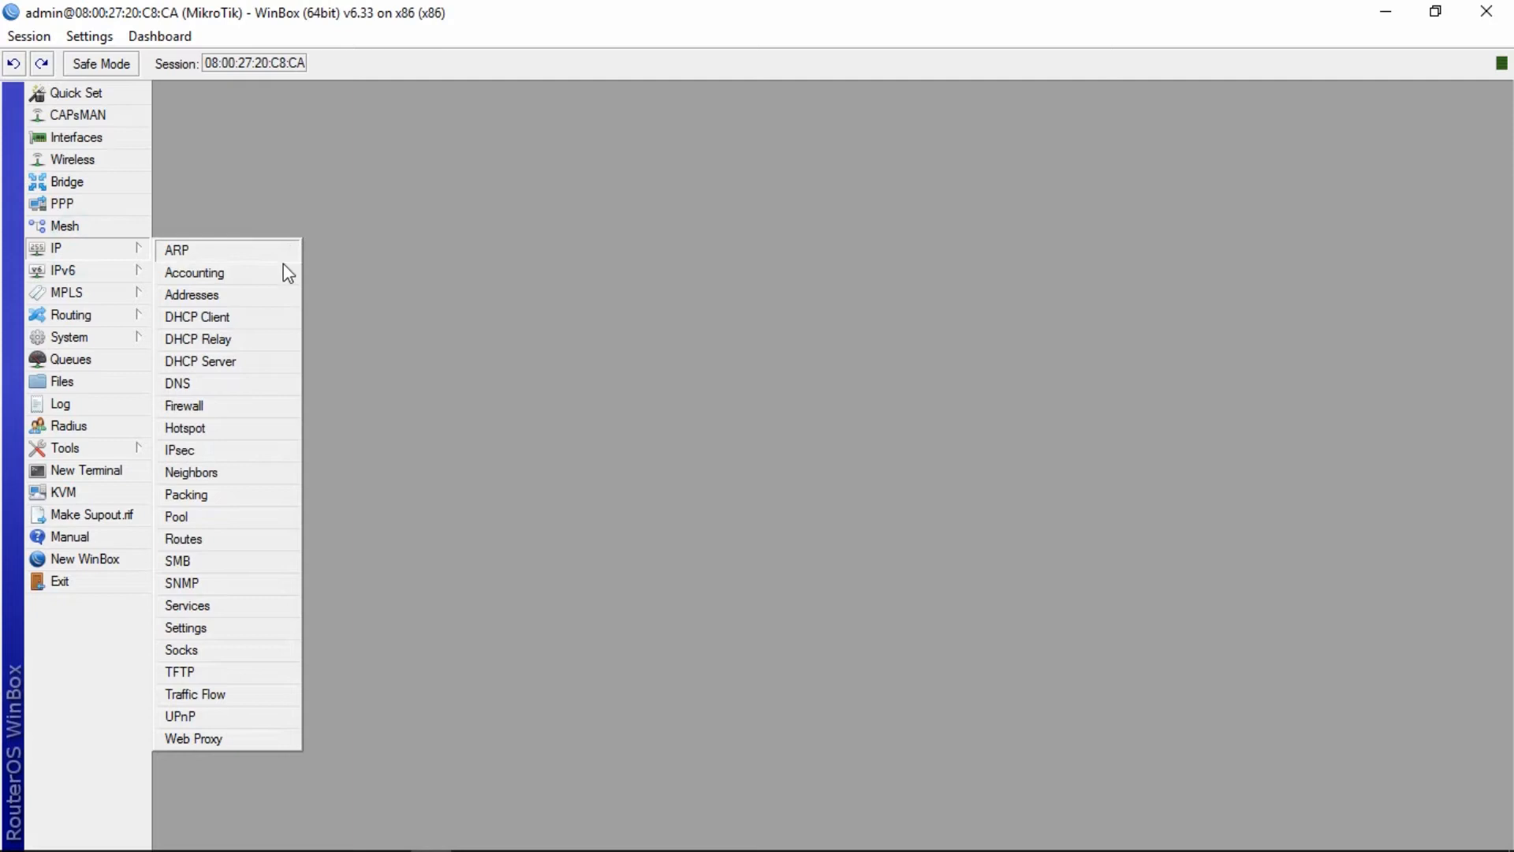
left_click(199, 298)
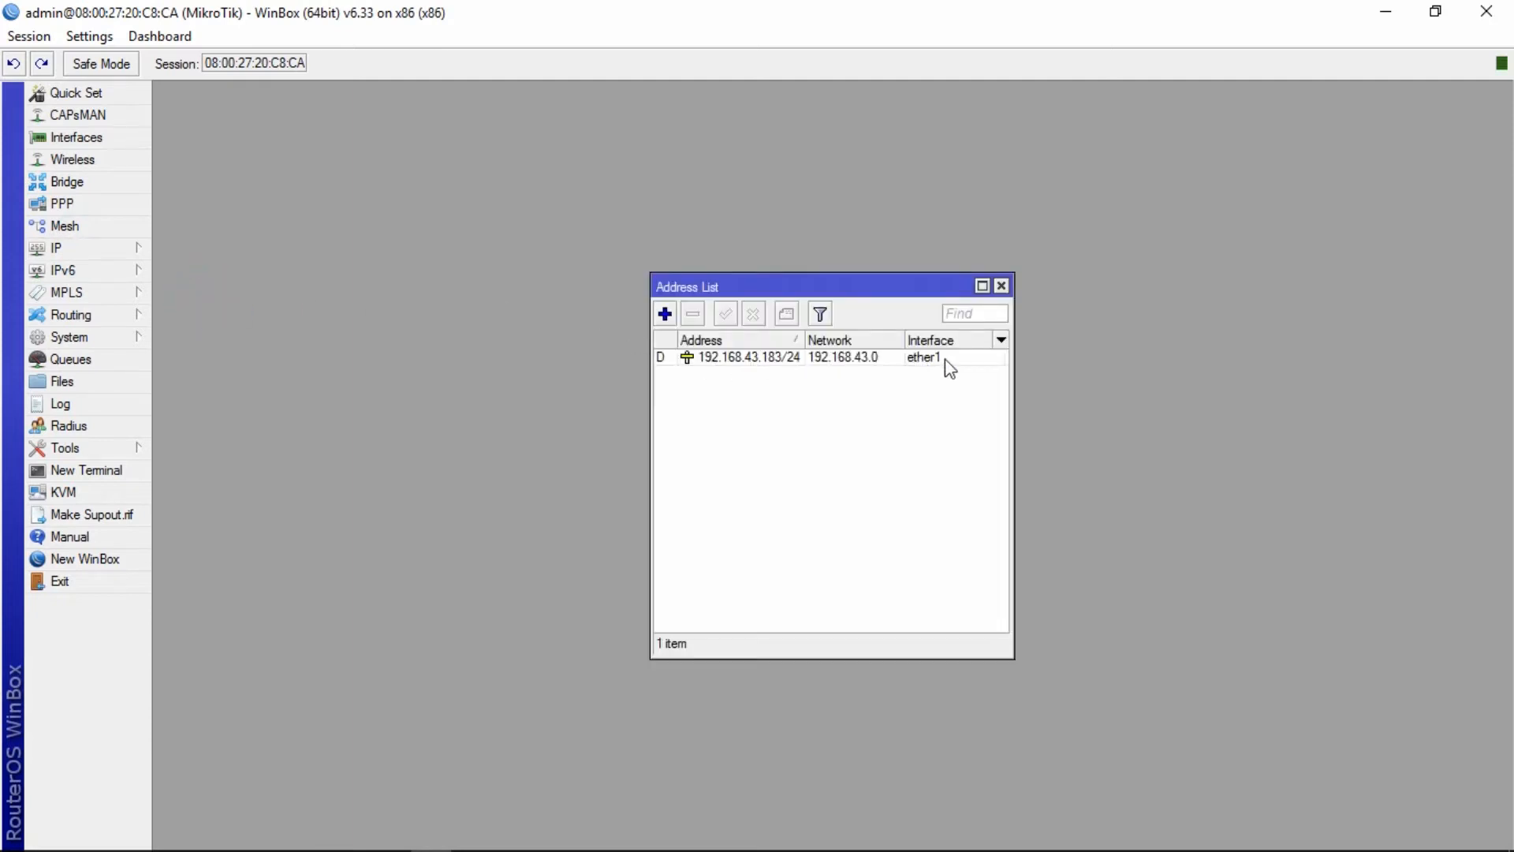
left_click(724, 361)
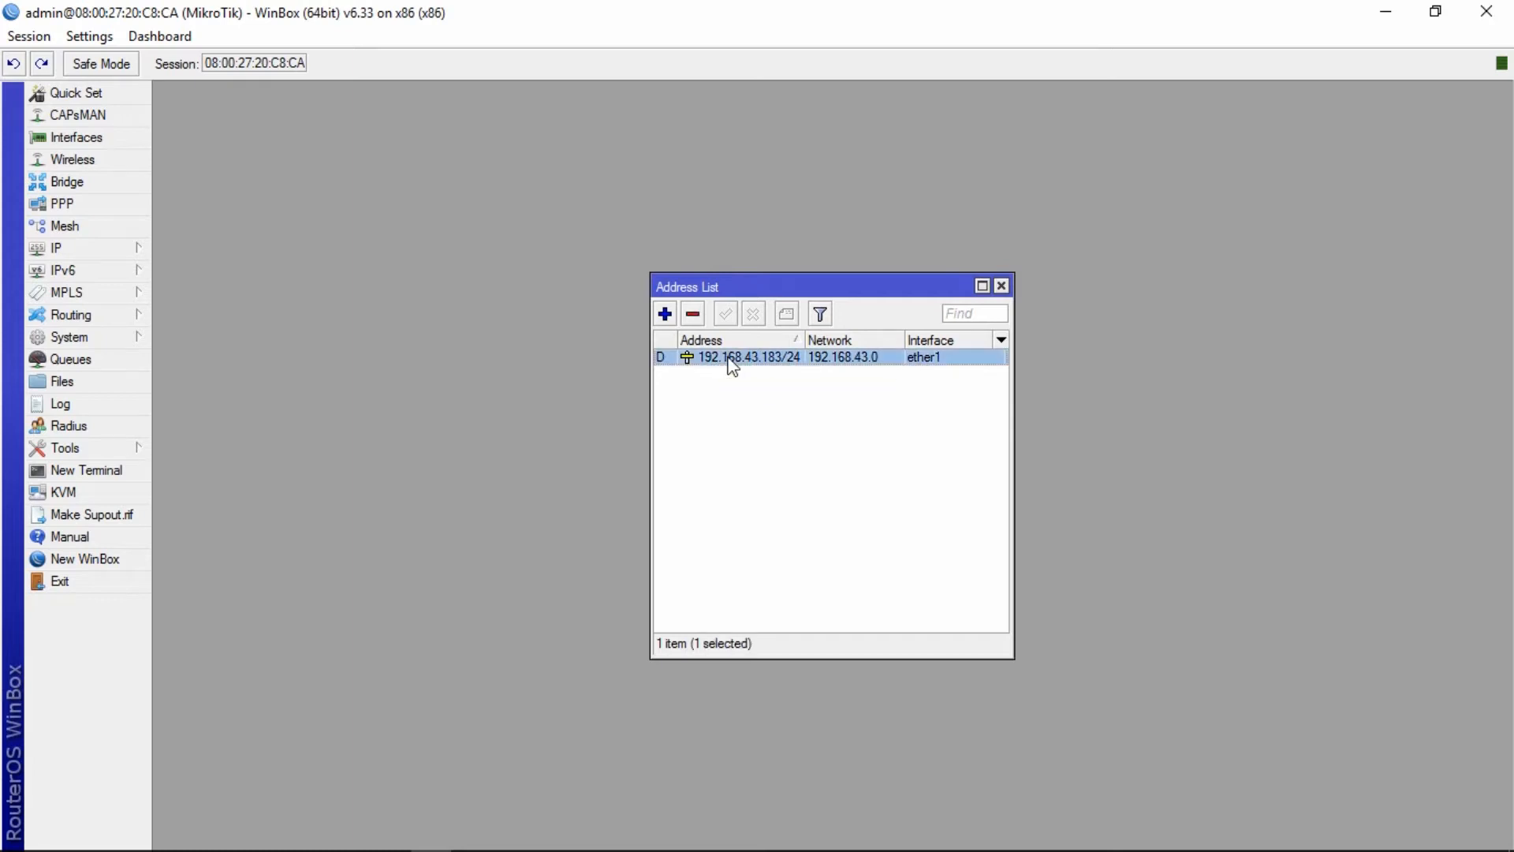
left_click(693, 316)
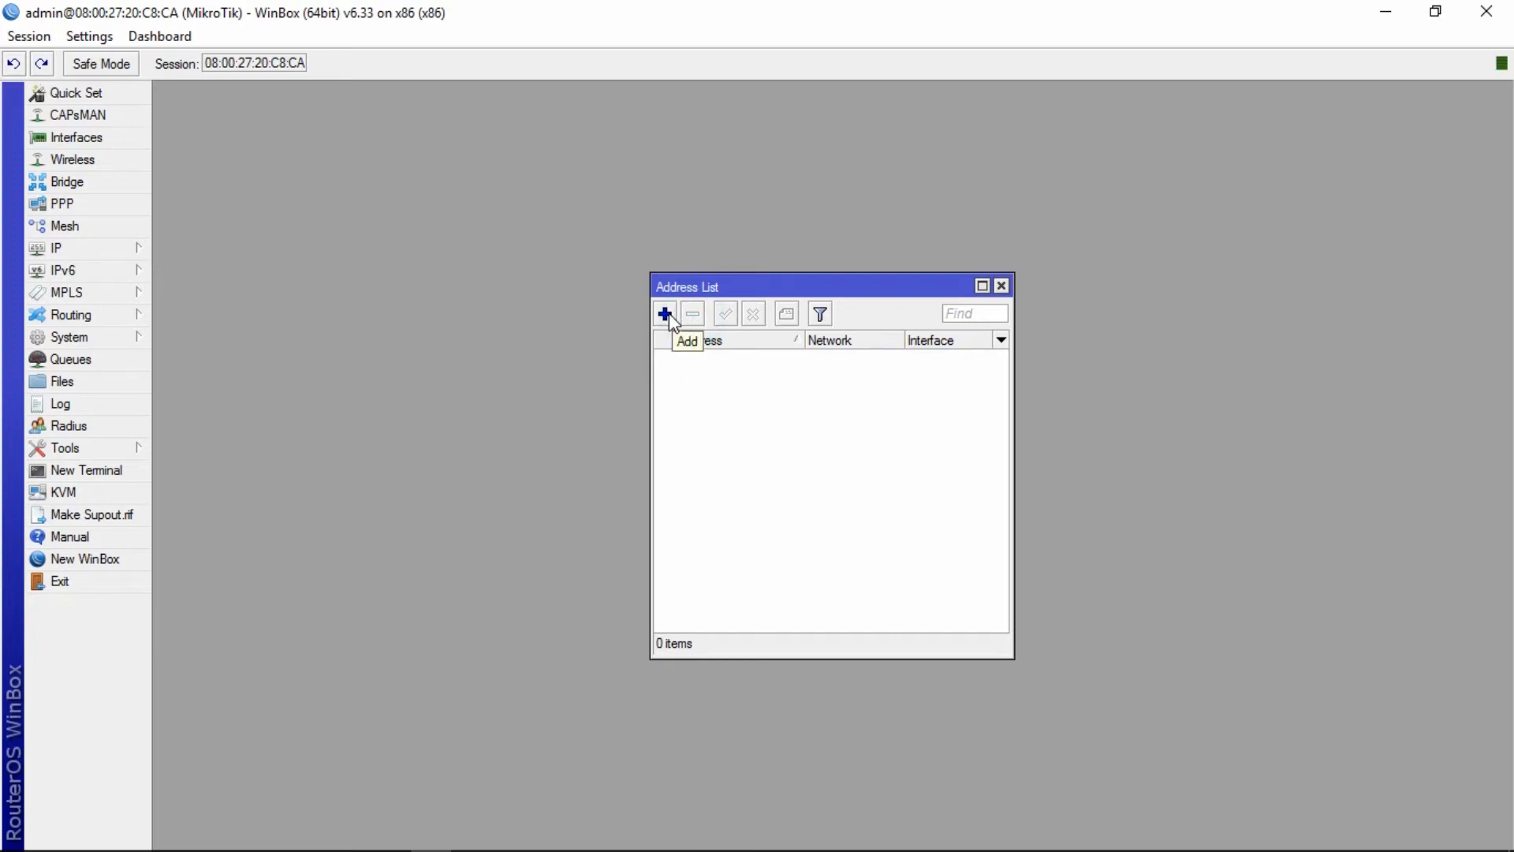
left_click(666, 315)
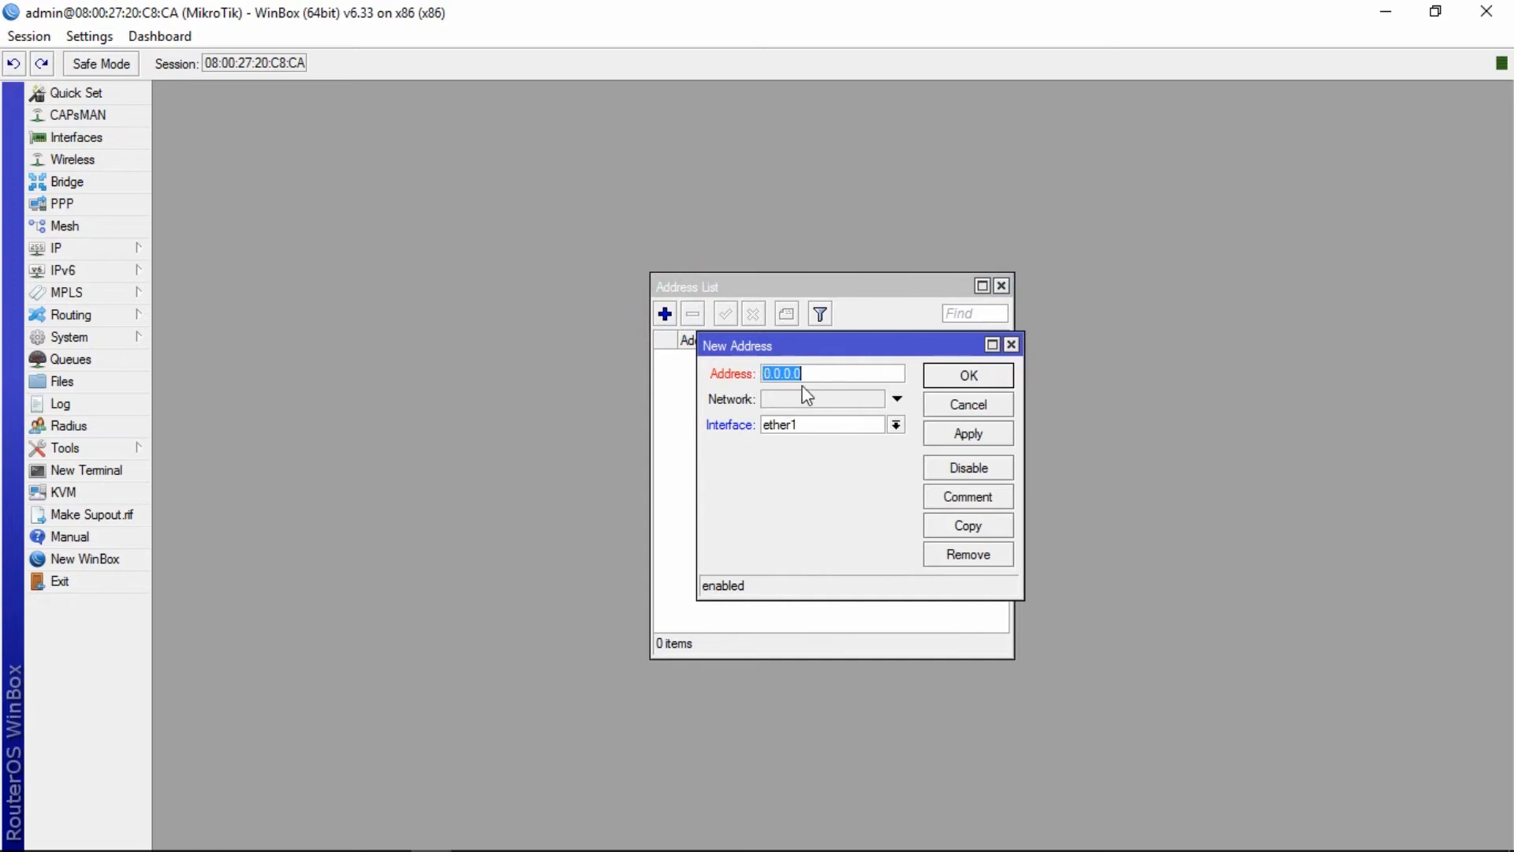
- Run ipconfig in Command Prompt and examine the Wi-Fi adapter's IPv4 address and default gateway
left_click(349, 834)
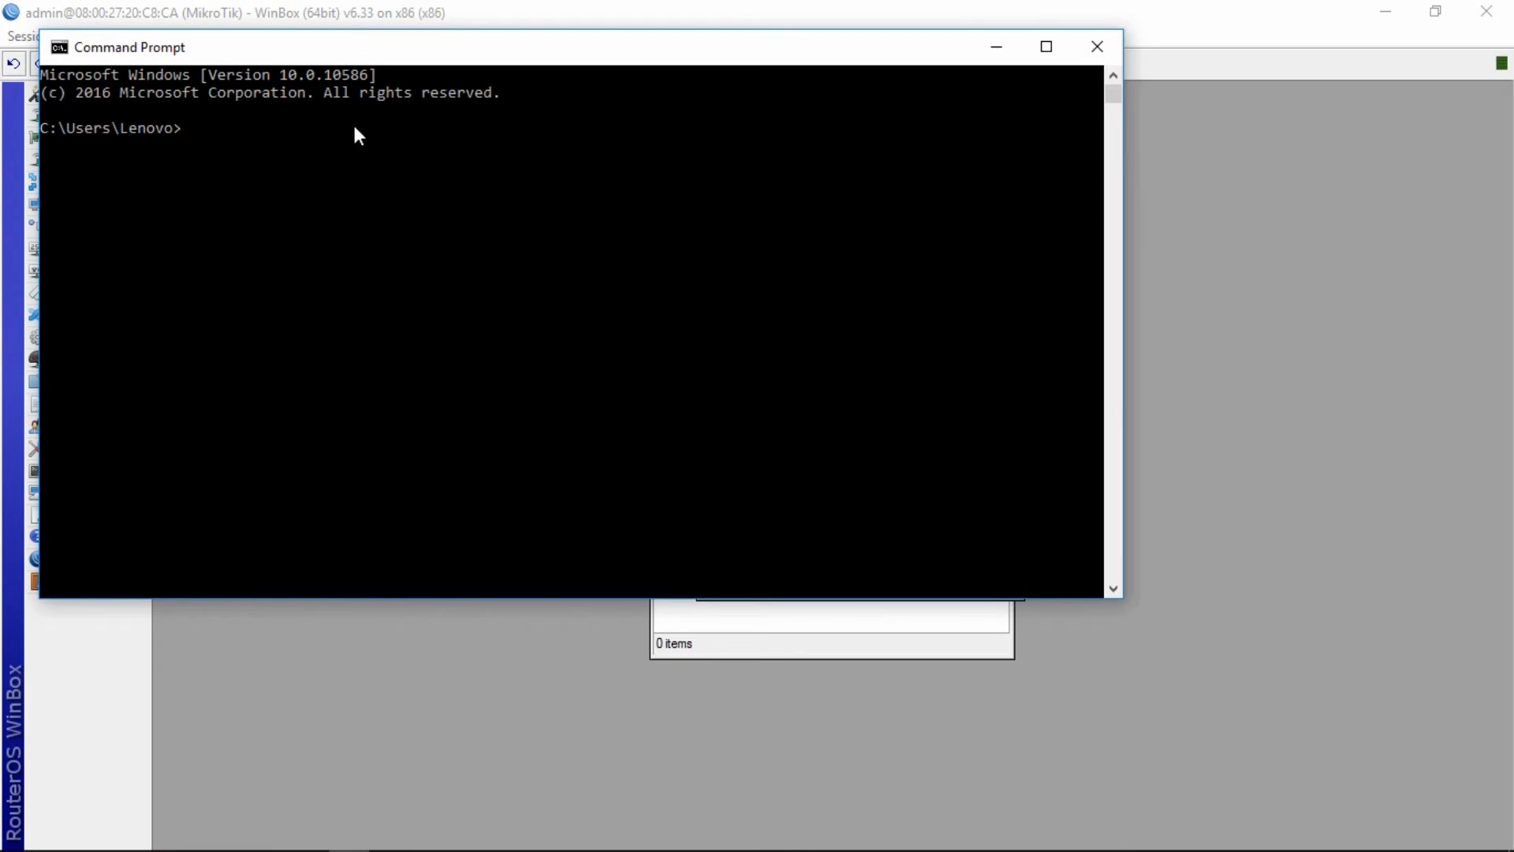
left_click_drag(379, 47, 540, 213)
type("ipconfig")
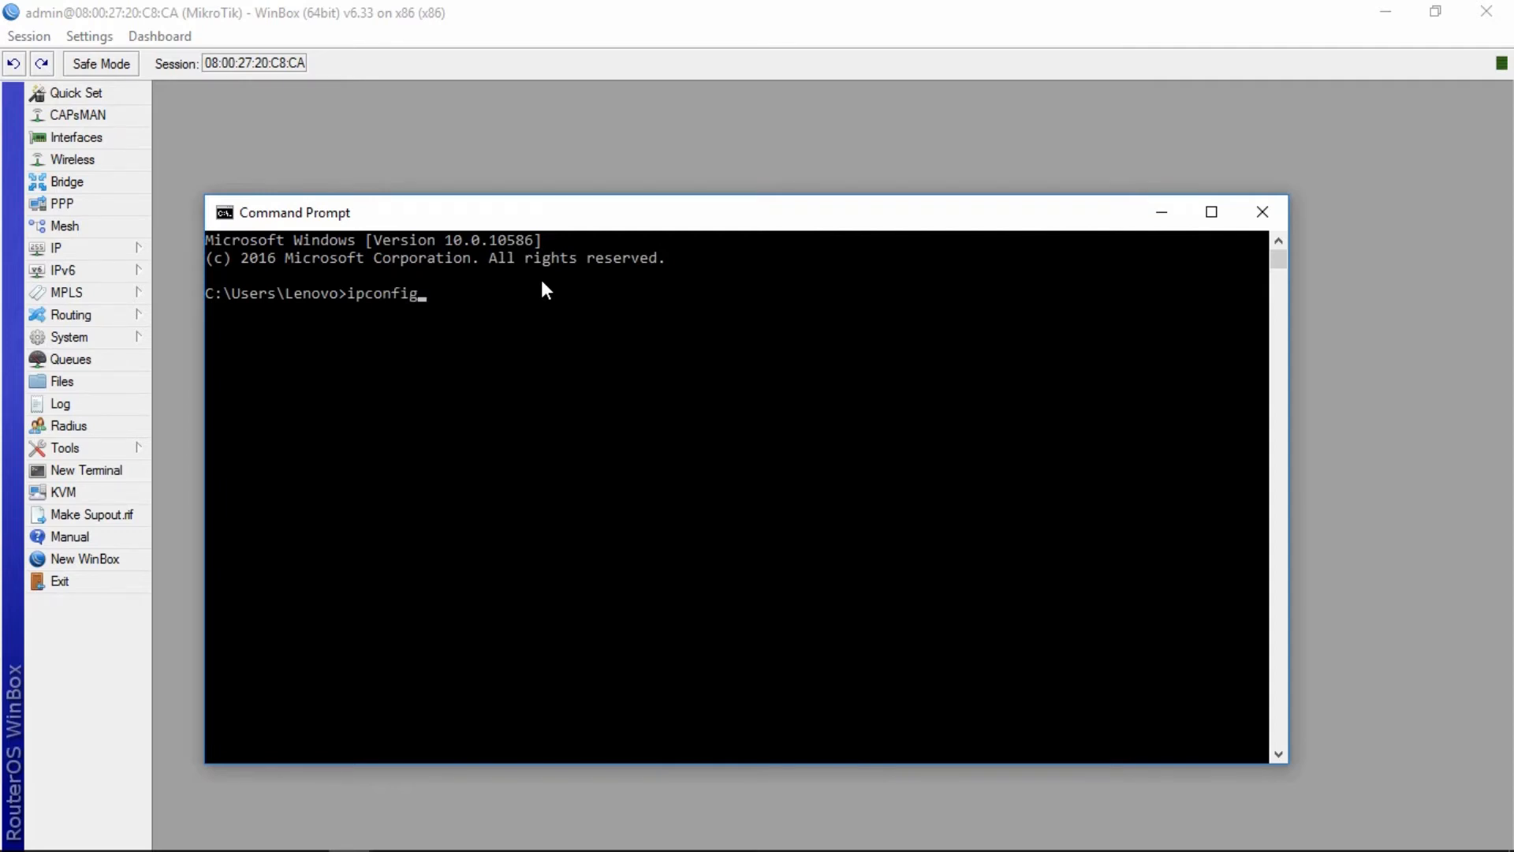
key("Return")
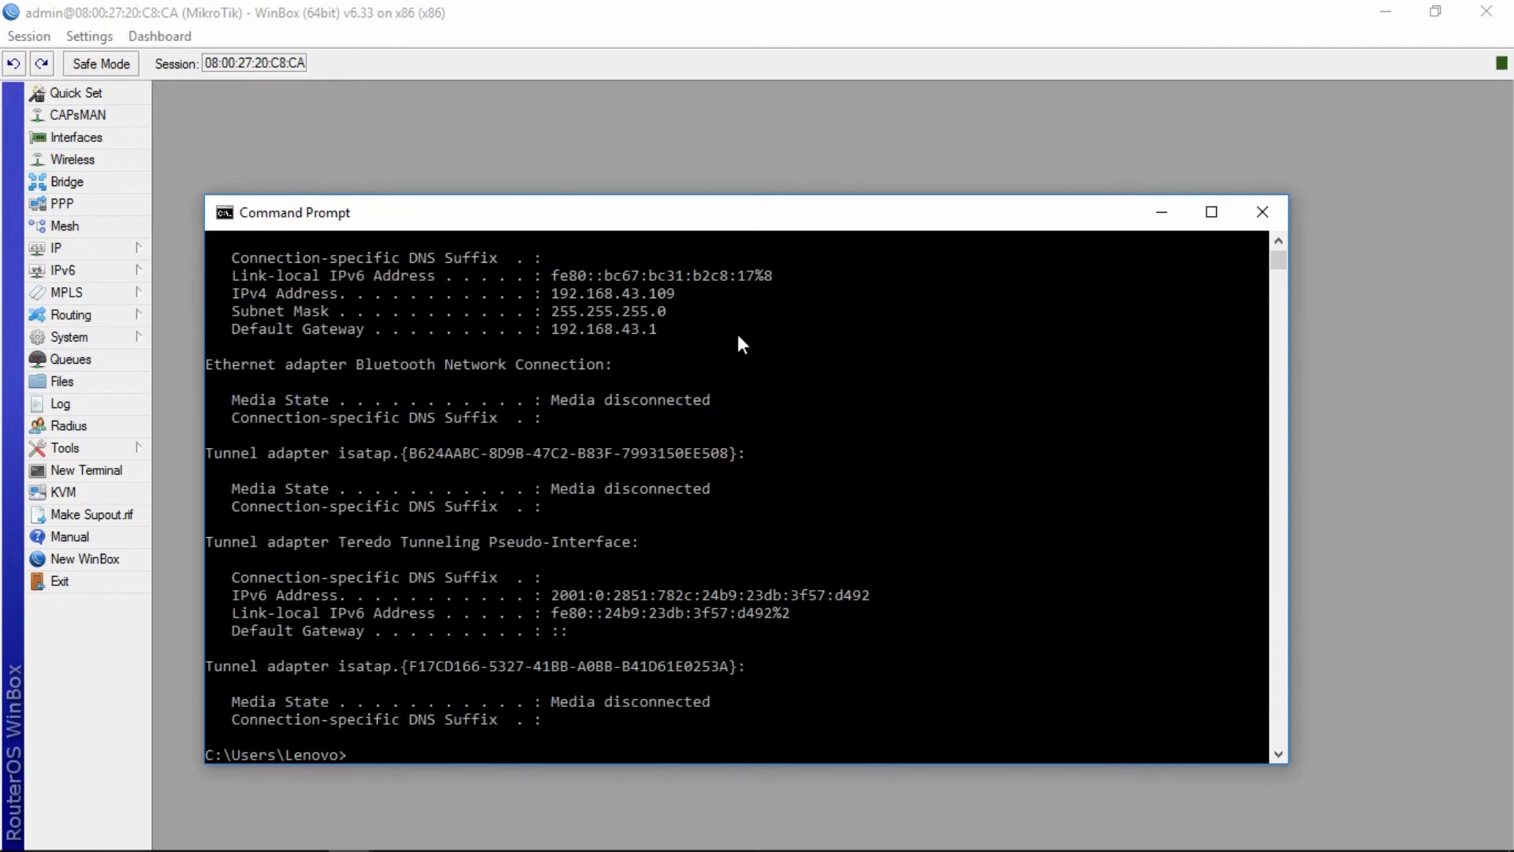
left_click_drag(665, 324, 561, 334)
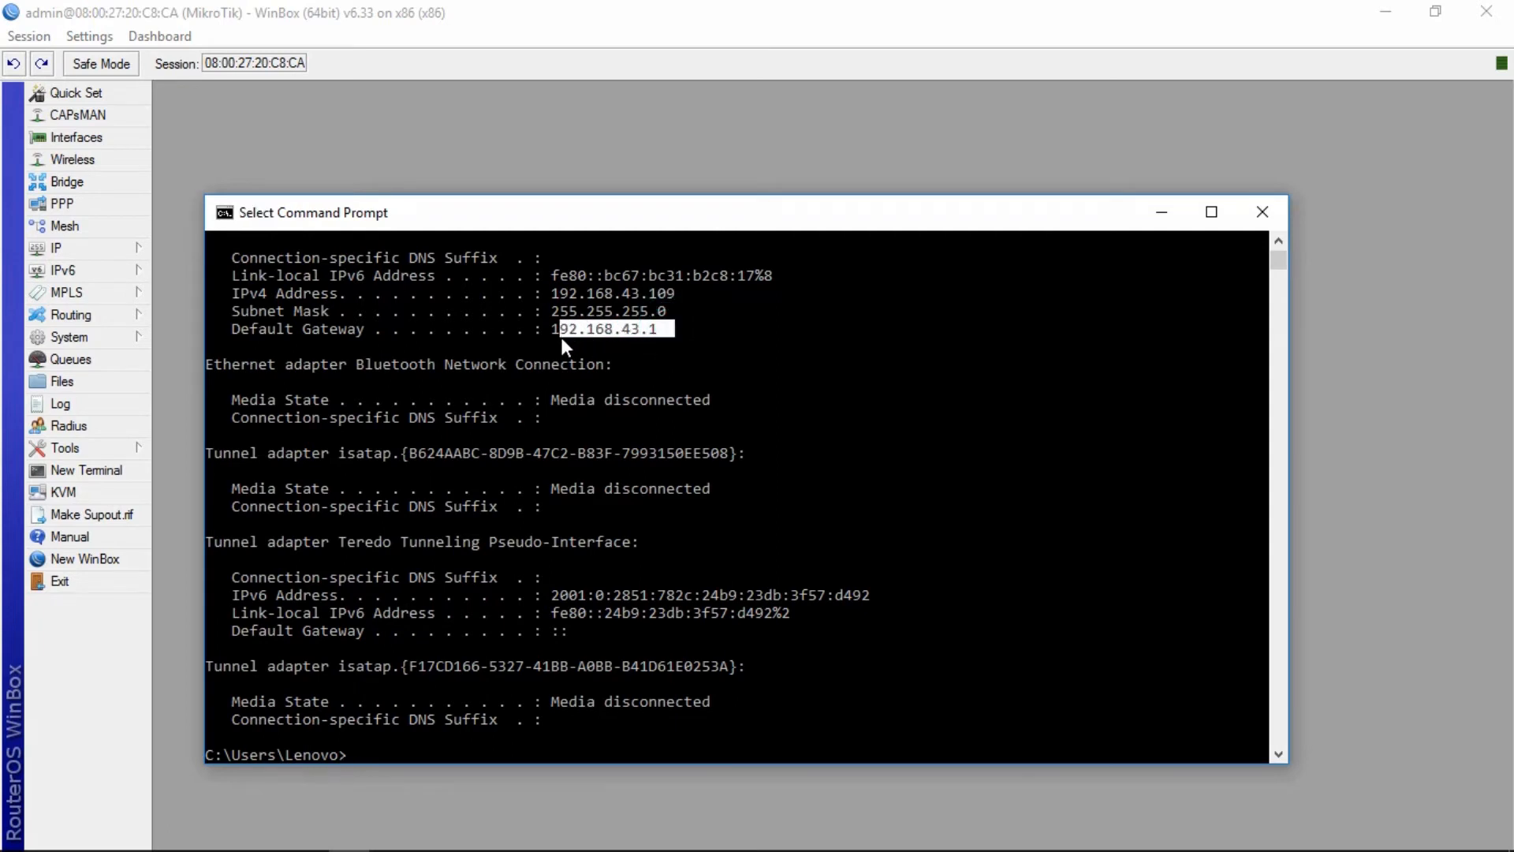
scroll(612, 370, "up", 1)
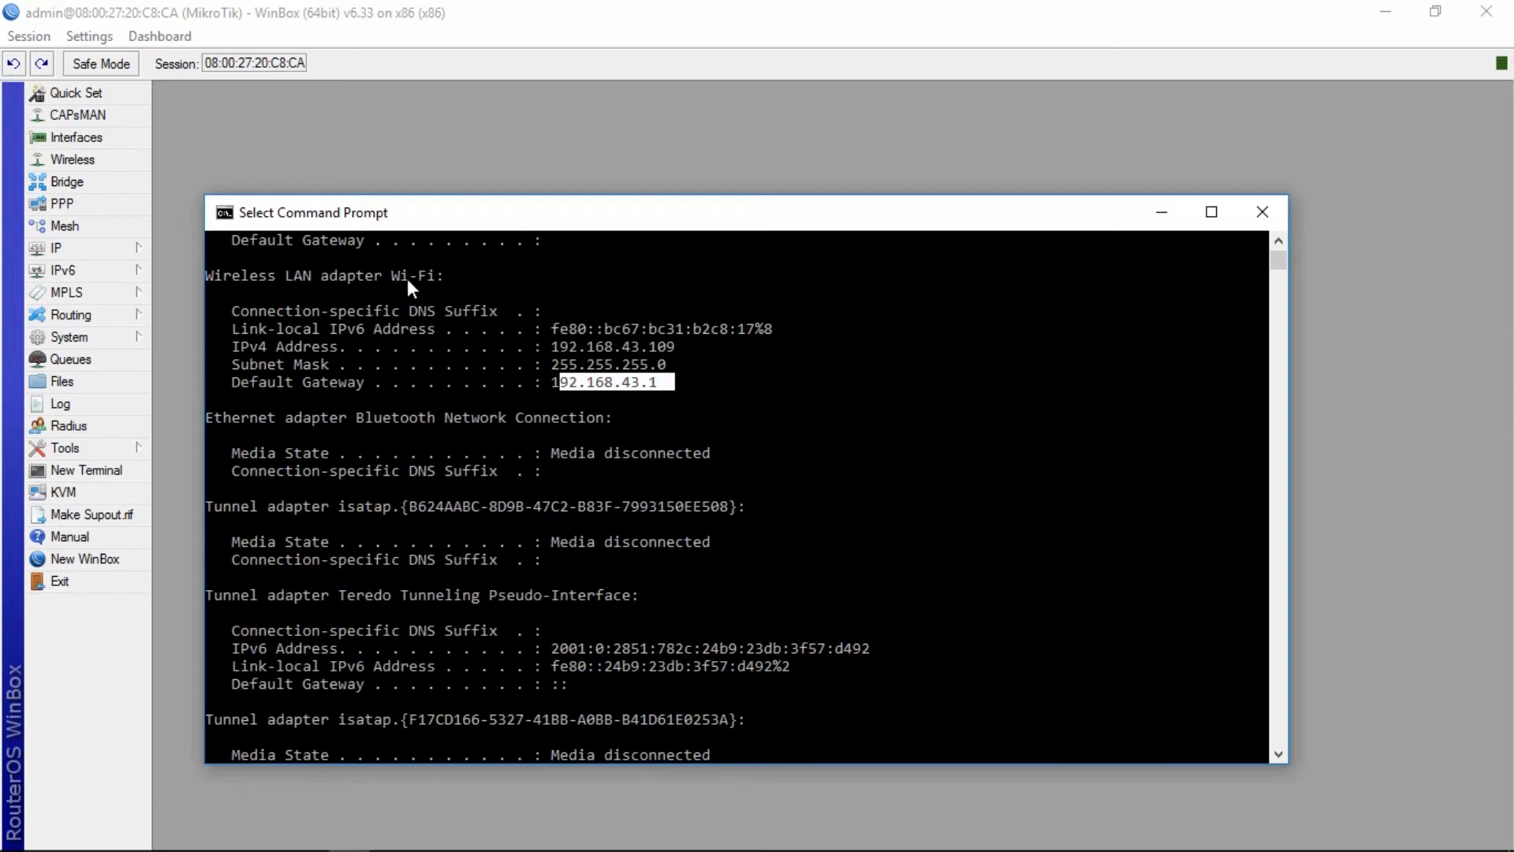
left_click_drag(552, 385, 645, 377)
left_click(1161, 219)
- Add the address 192.168.43.2 on interface ether1 in WinBox, rechecking the Wi-Fi gateway in Command Prompt before applying
left_click(831, 366)
double_click(829, 369)
type("1")
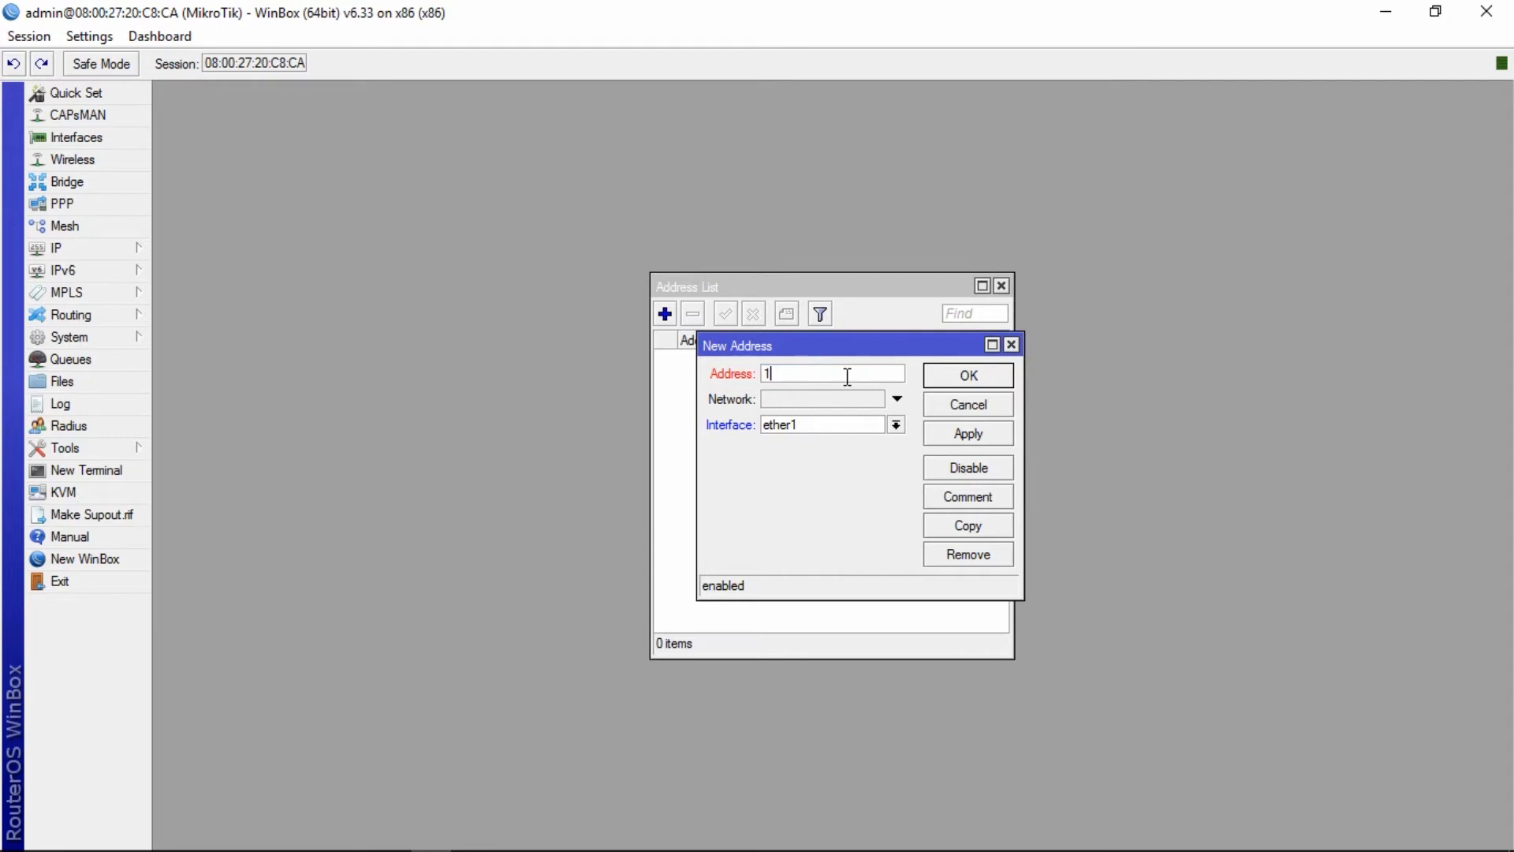
type("92.168.43.2")
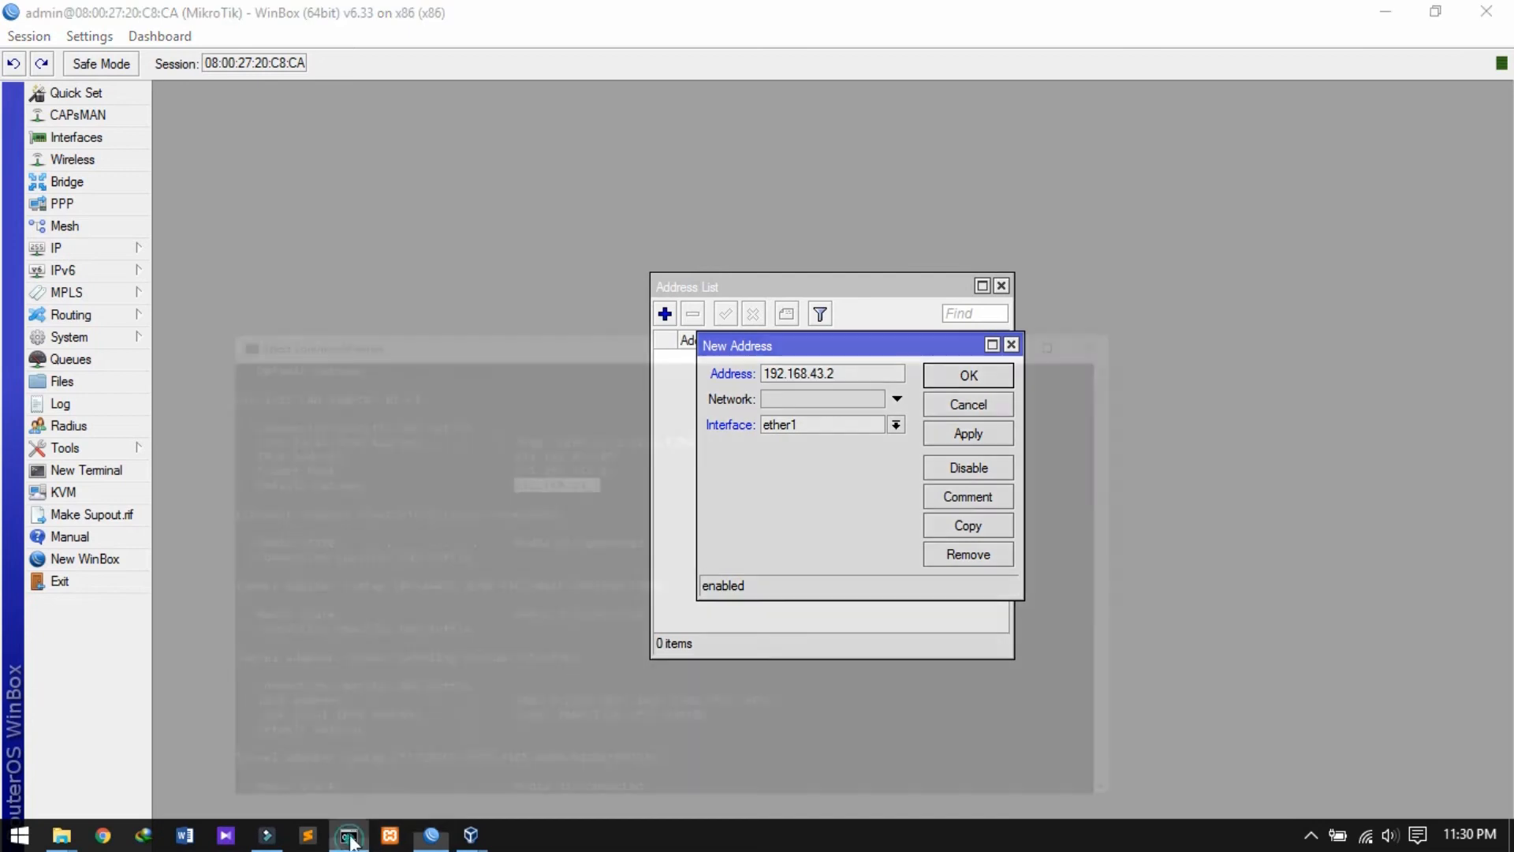
left_click(349, 835)
left_click(627, 404)
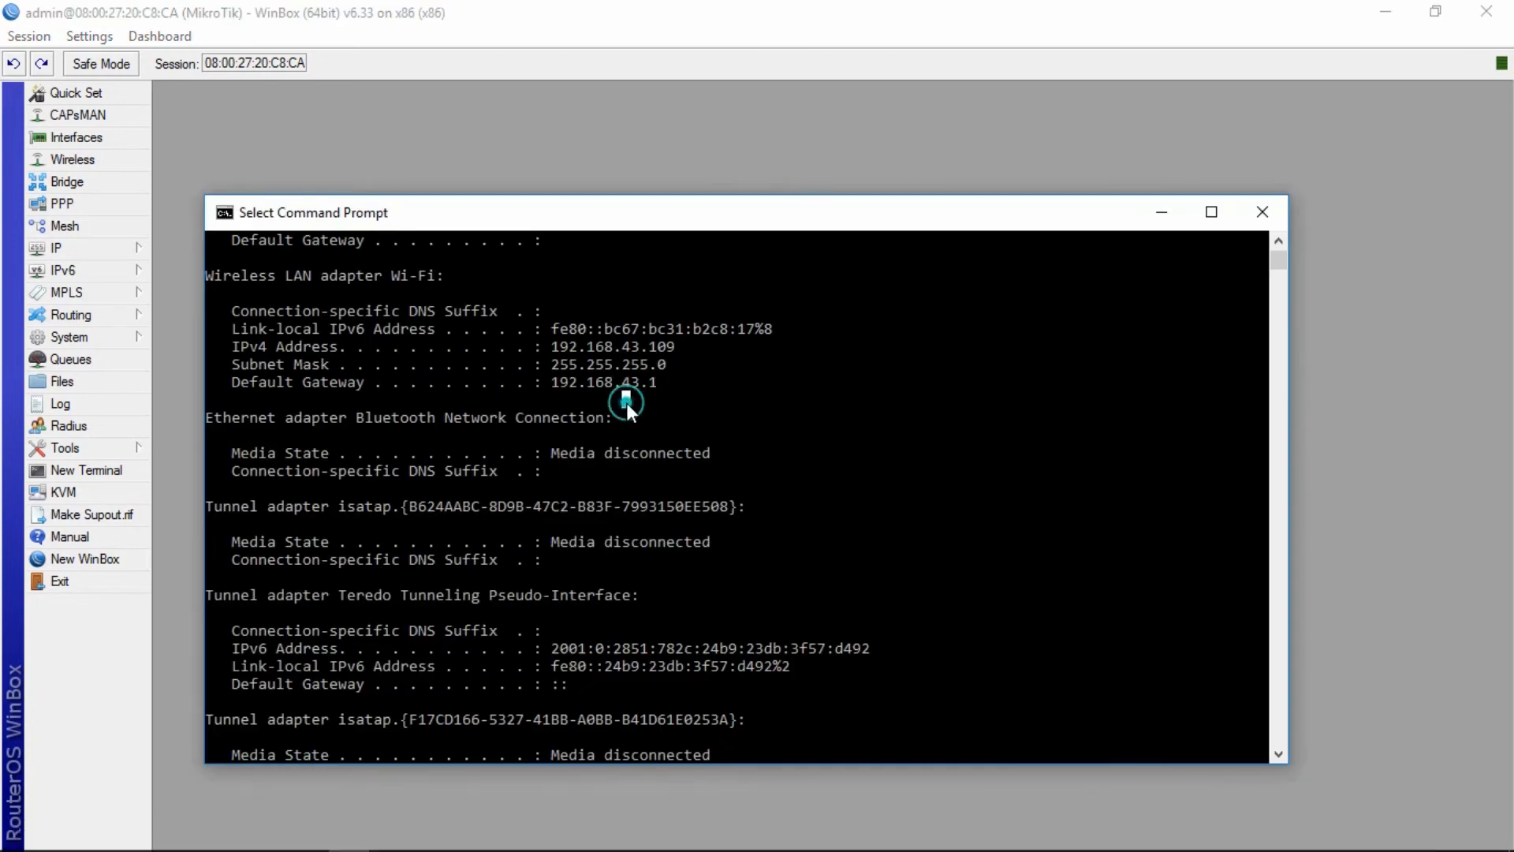
left_click(1175, 211)
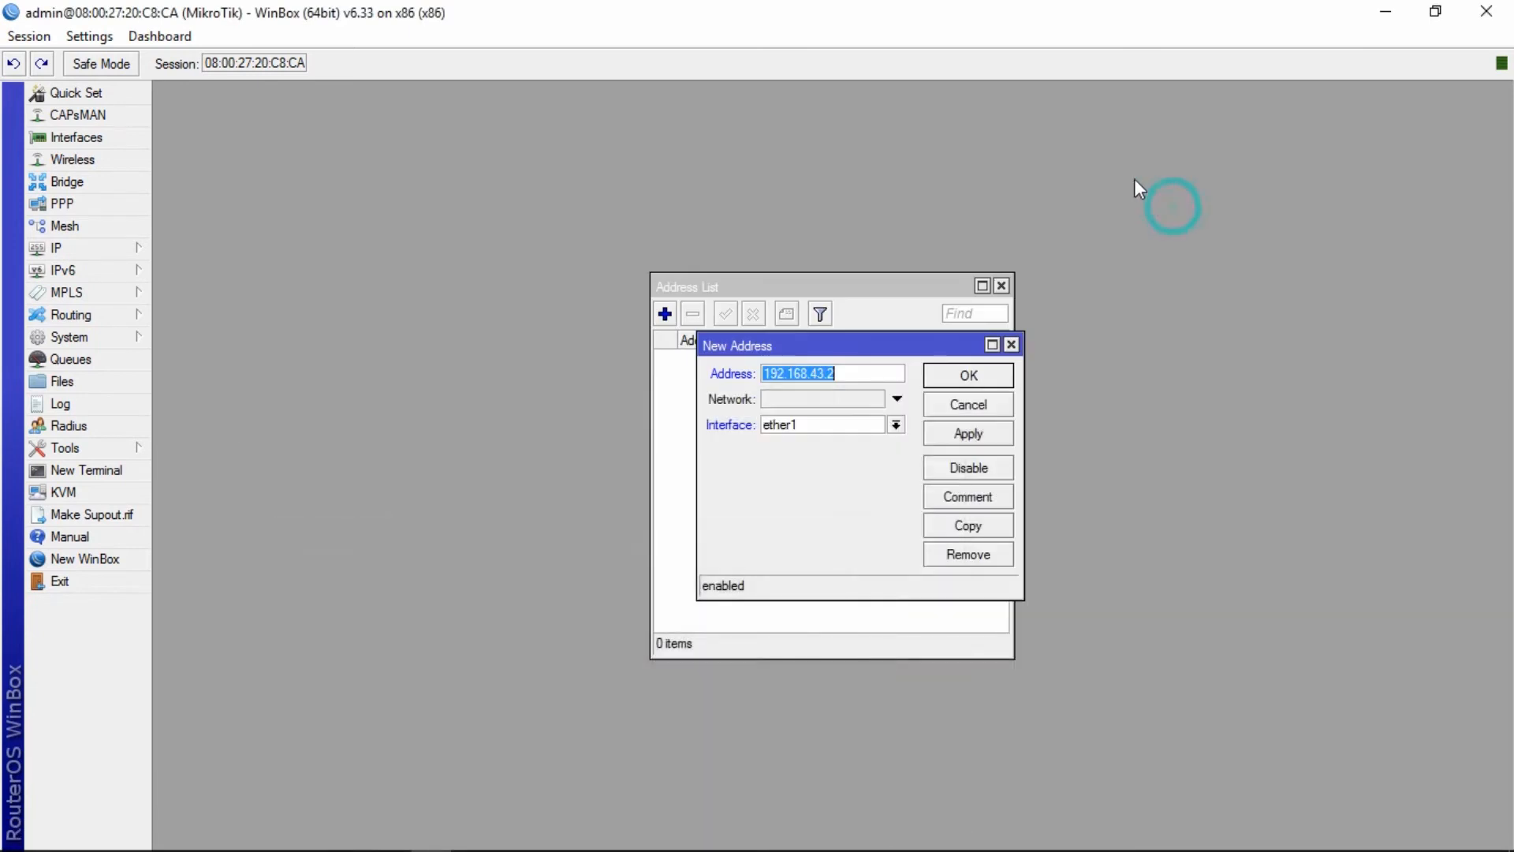
left_click(896, 424)
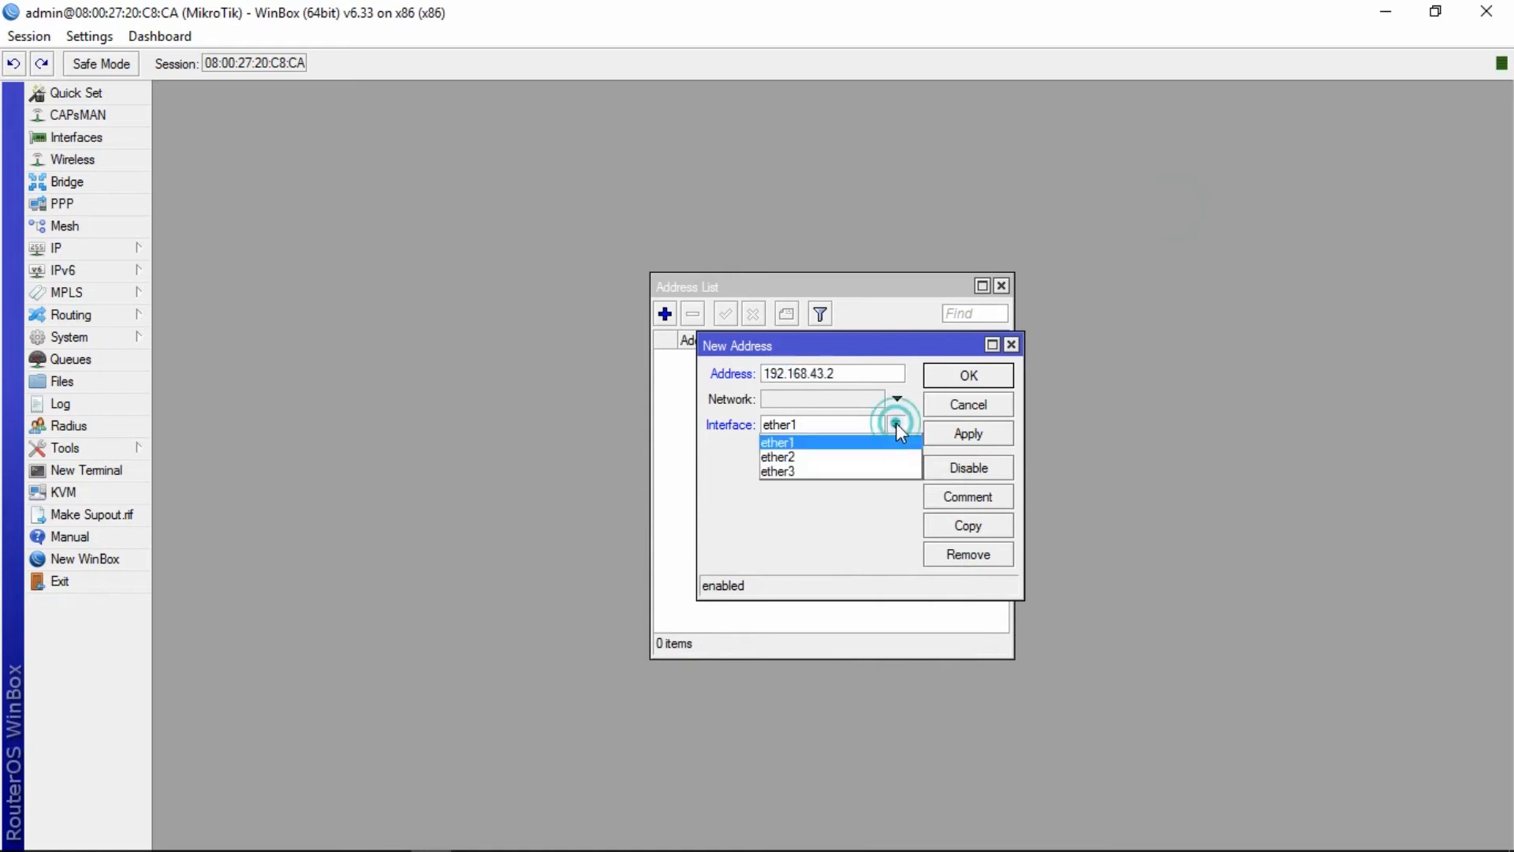
left_click(784, 442)
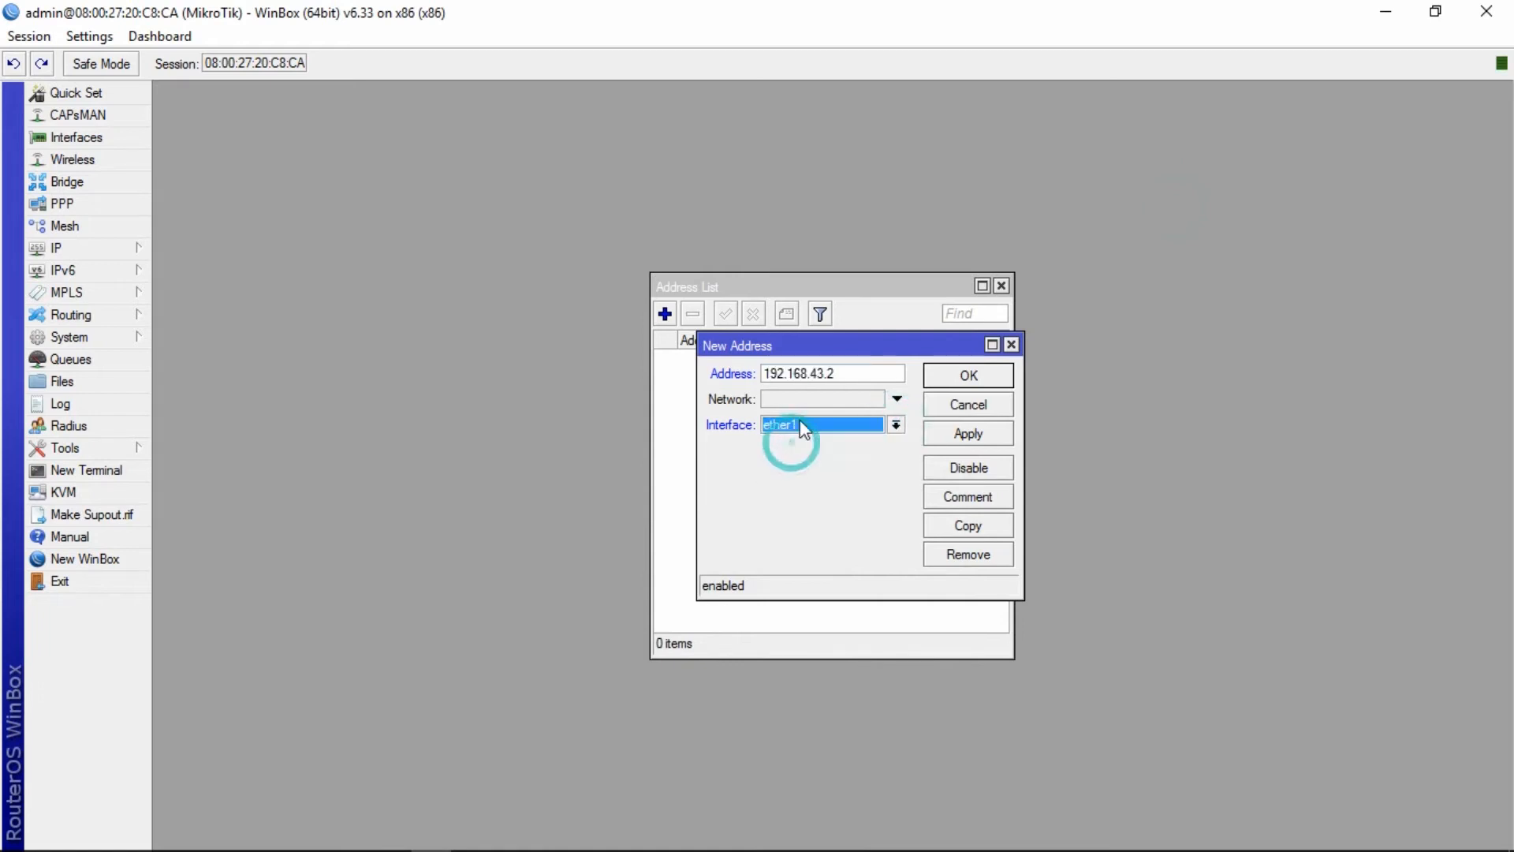
left_click(955, 433)
left_click(963, 376)
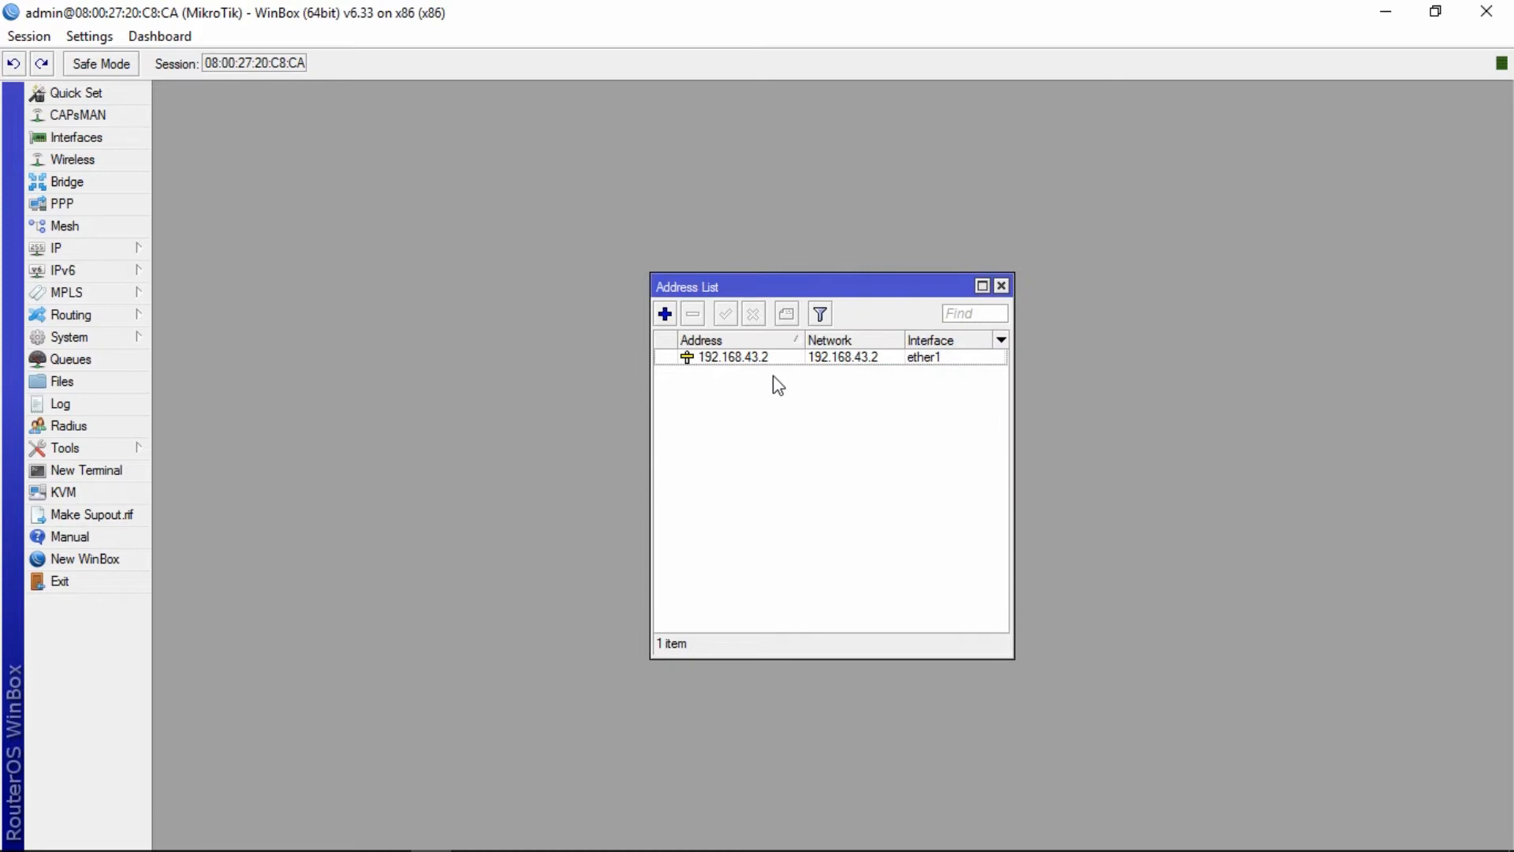
- Add a second router address, 192.168.10.1/24, on interface ether2
left_click(665, 314)
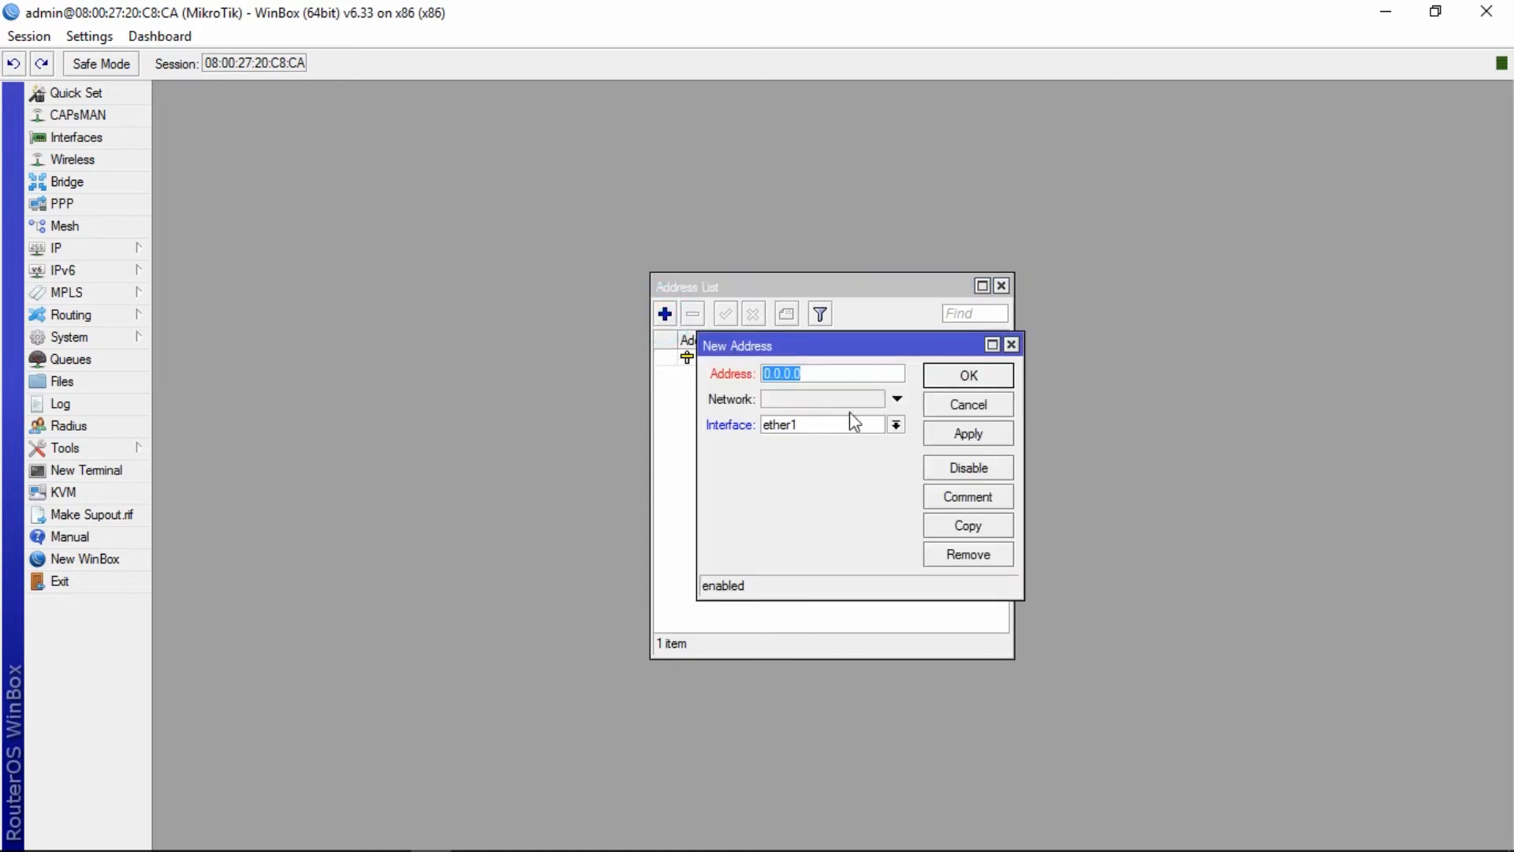
type("192.168.10.1")
left_click(897, 425)
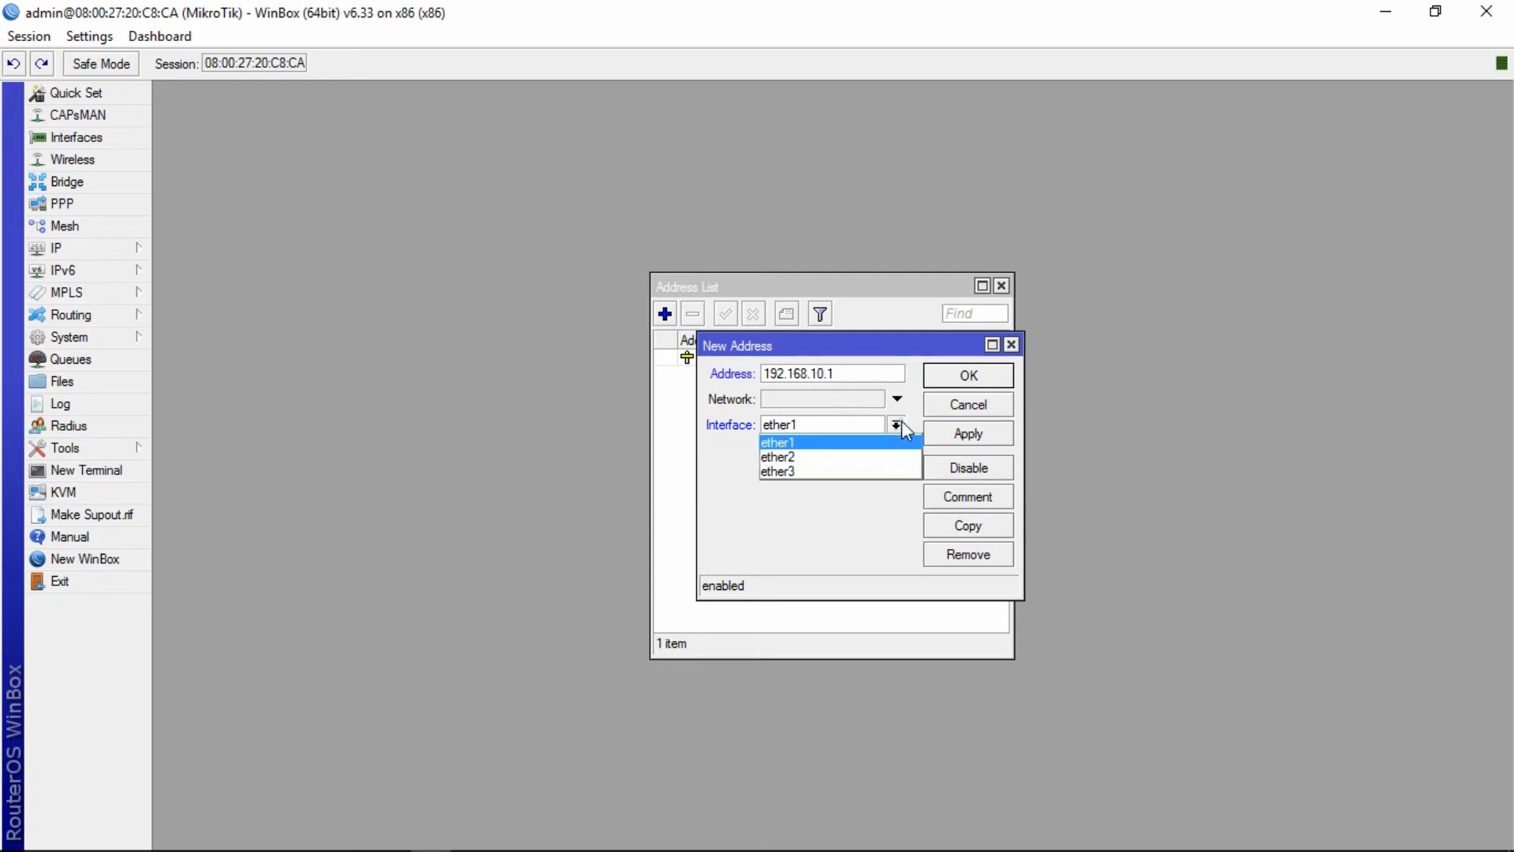
left_click(822, 457)
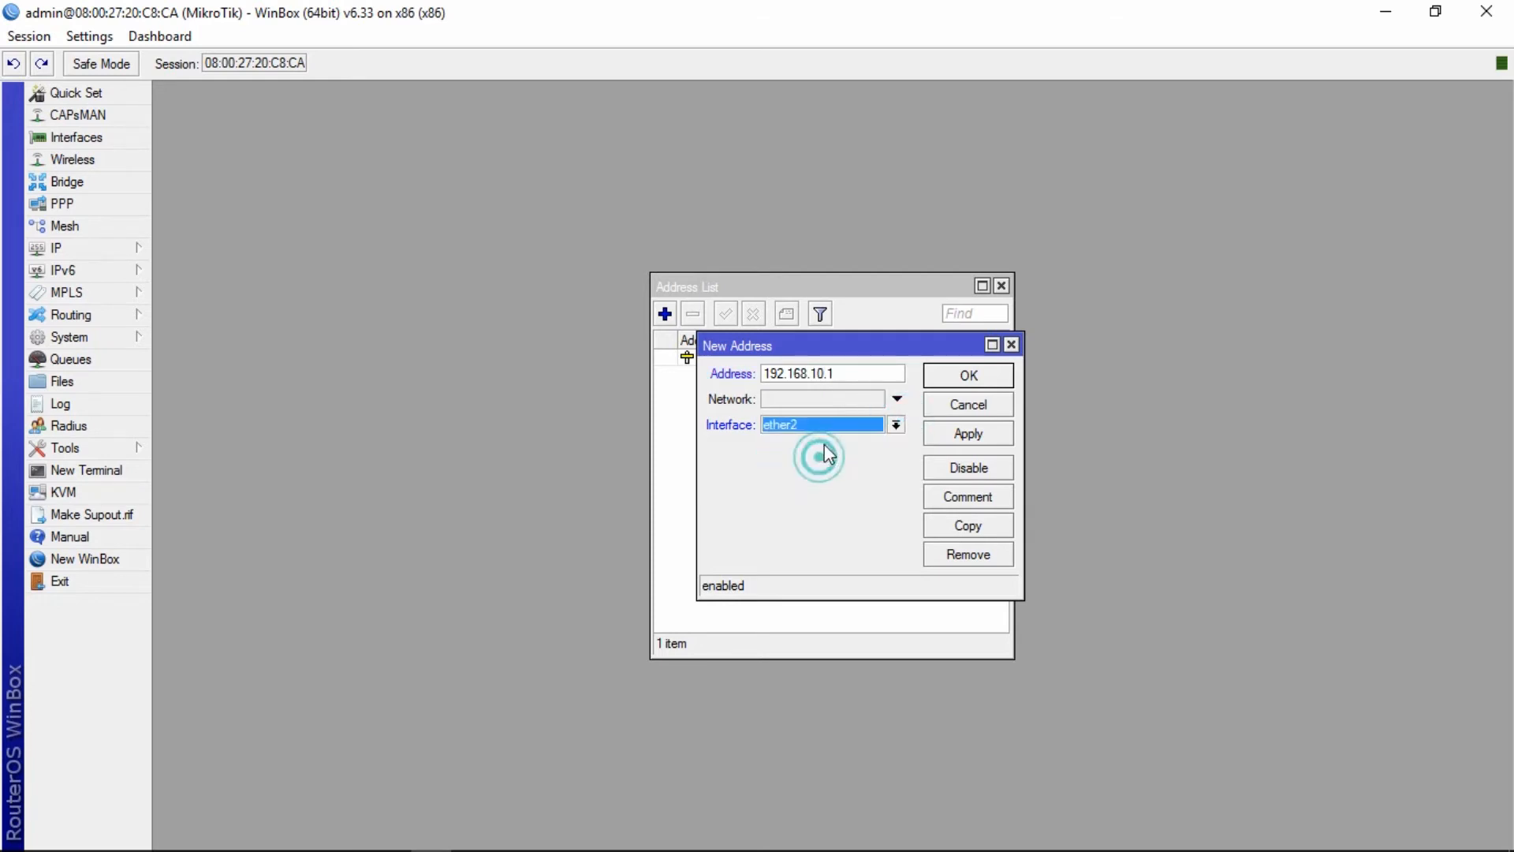
left_click(869, 372)
type("/24")
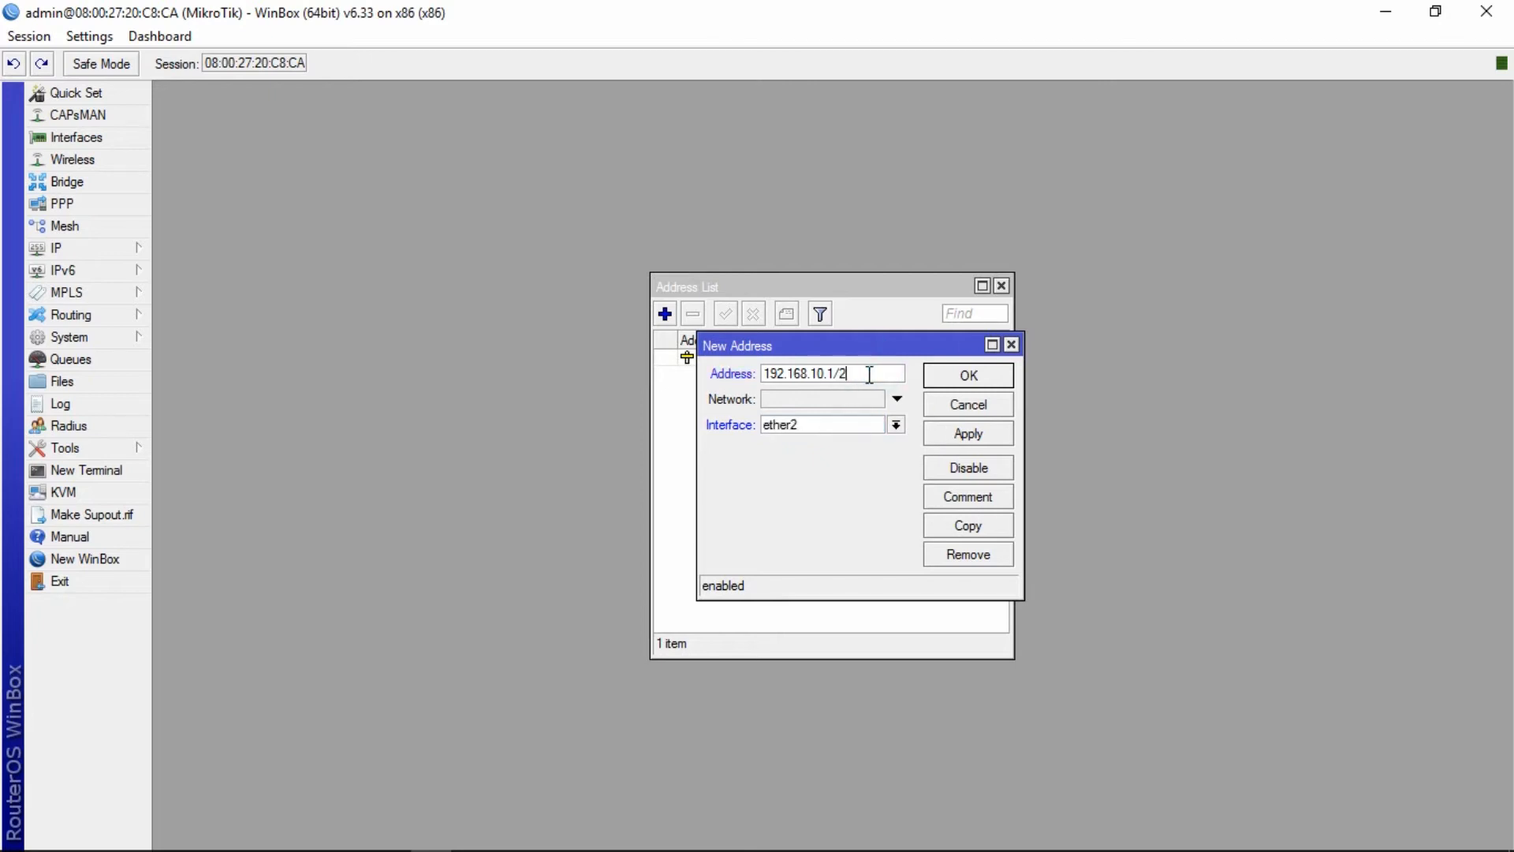
left_click(987, 439)
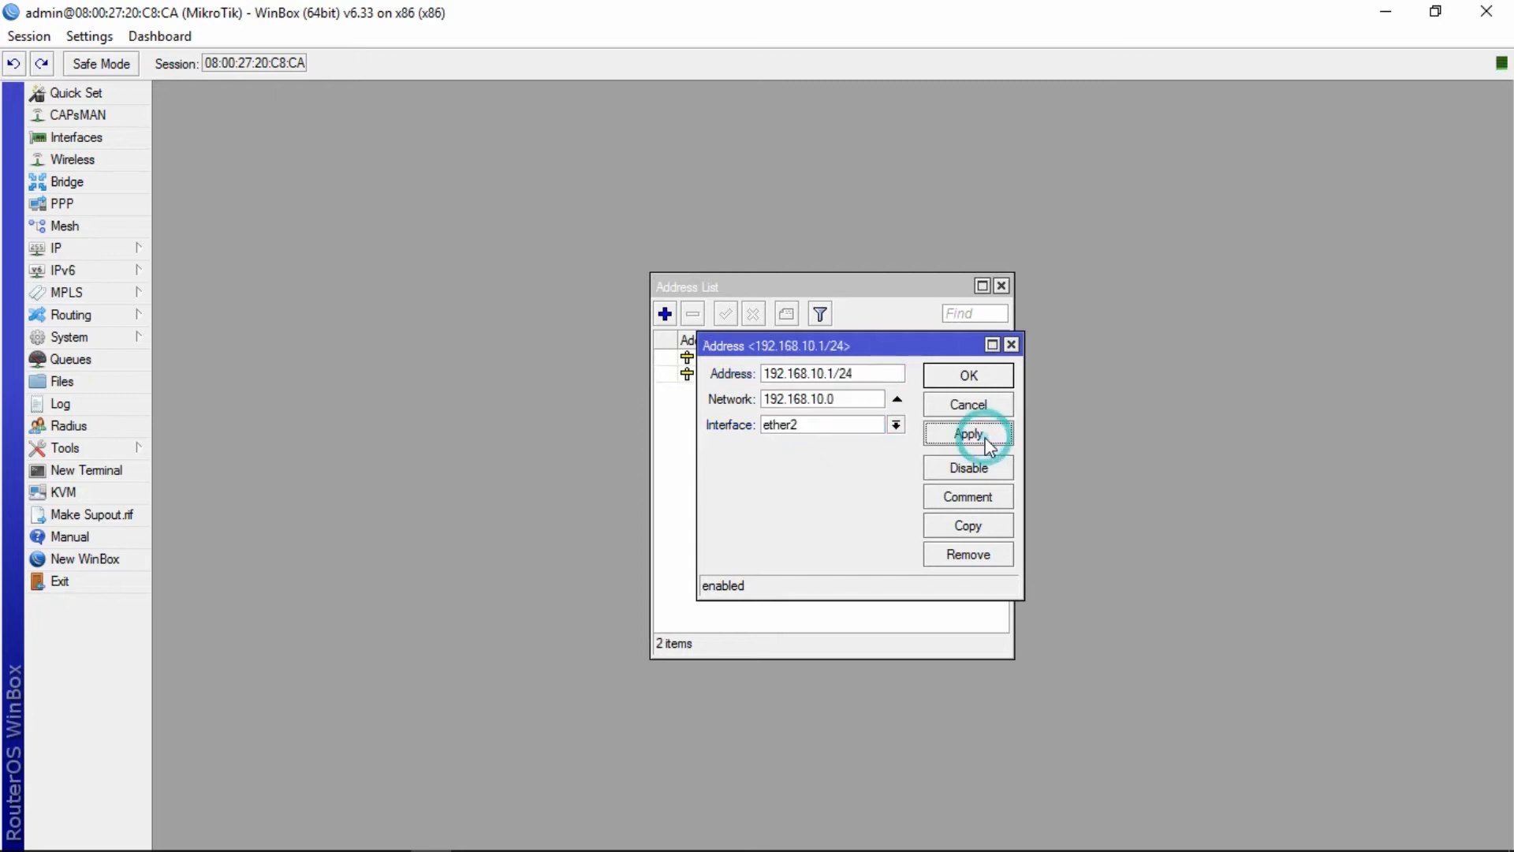
left_click(992, 380)
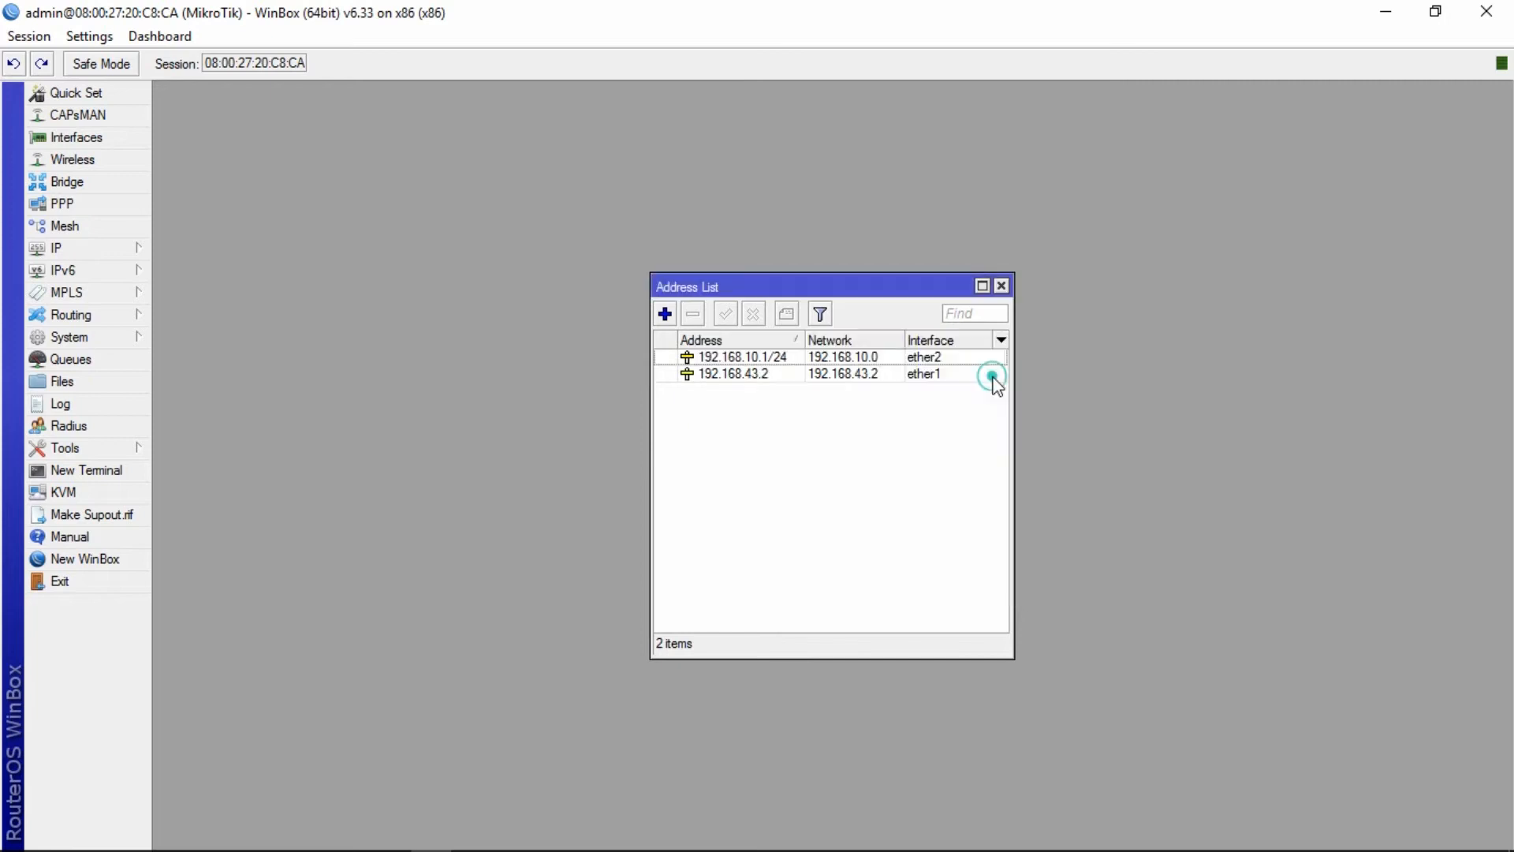
- Add the /24 prefix to the ether1 address so it reads 192.168.43.2/24, and apply it
double_click(745, 374)
left_click(844, 375)
type("/24")
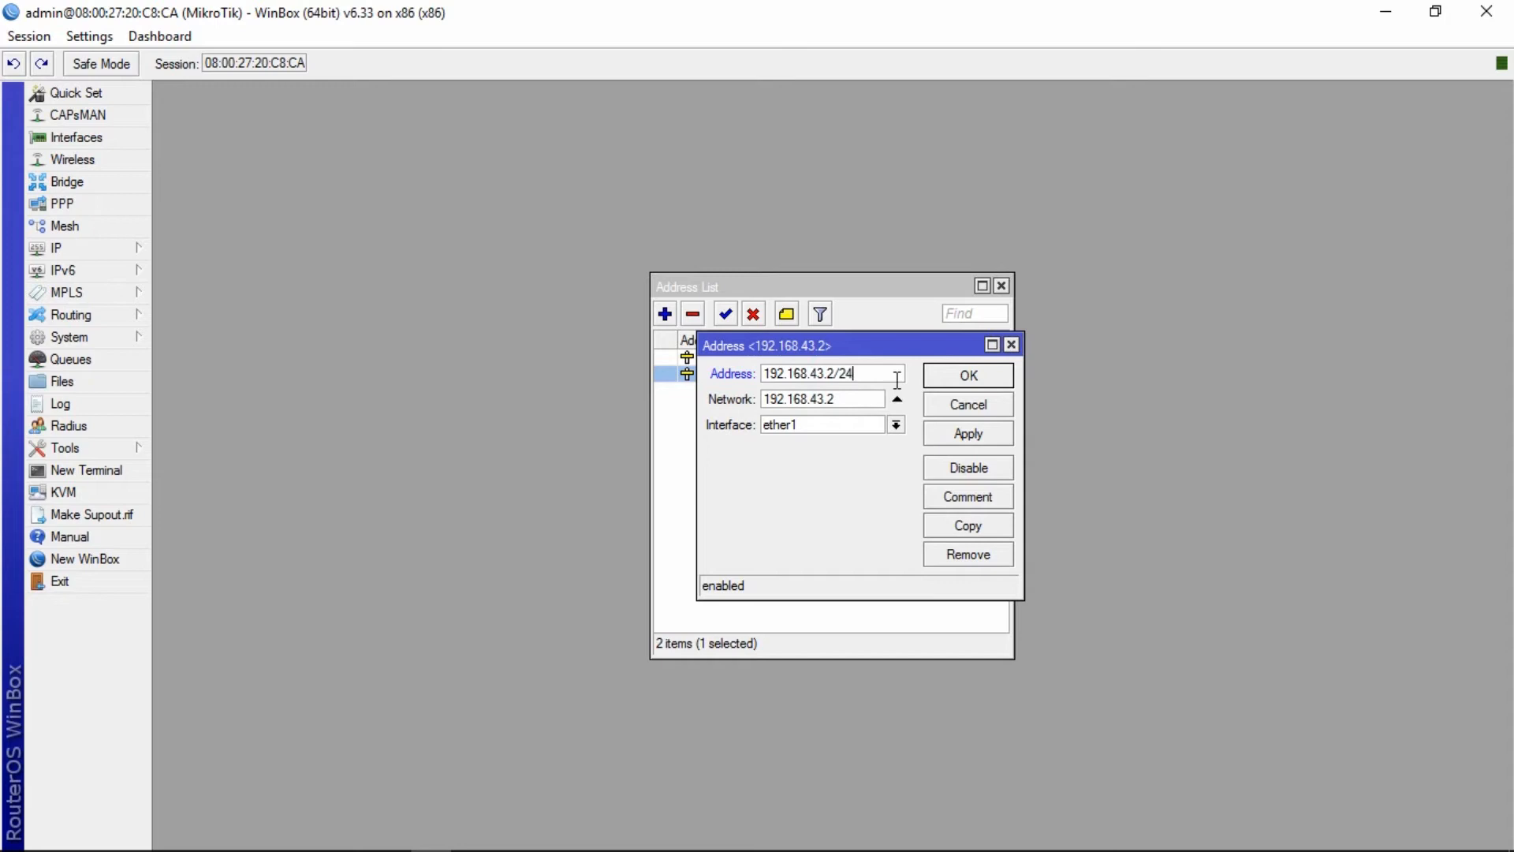
left_click(954, 434)
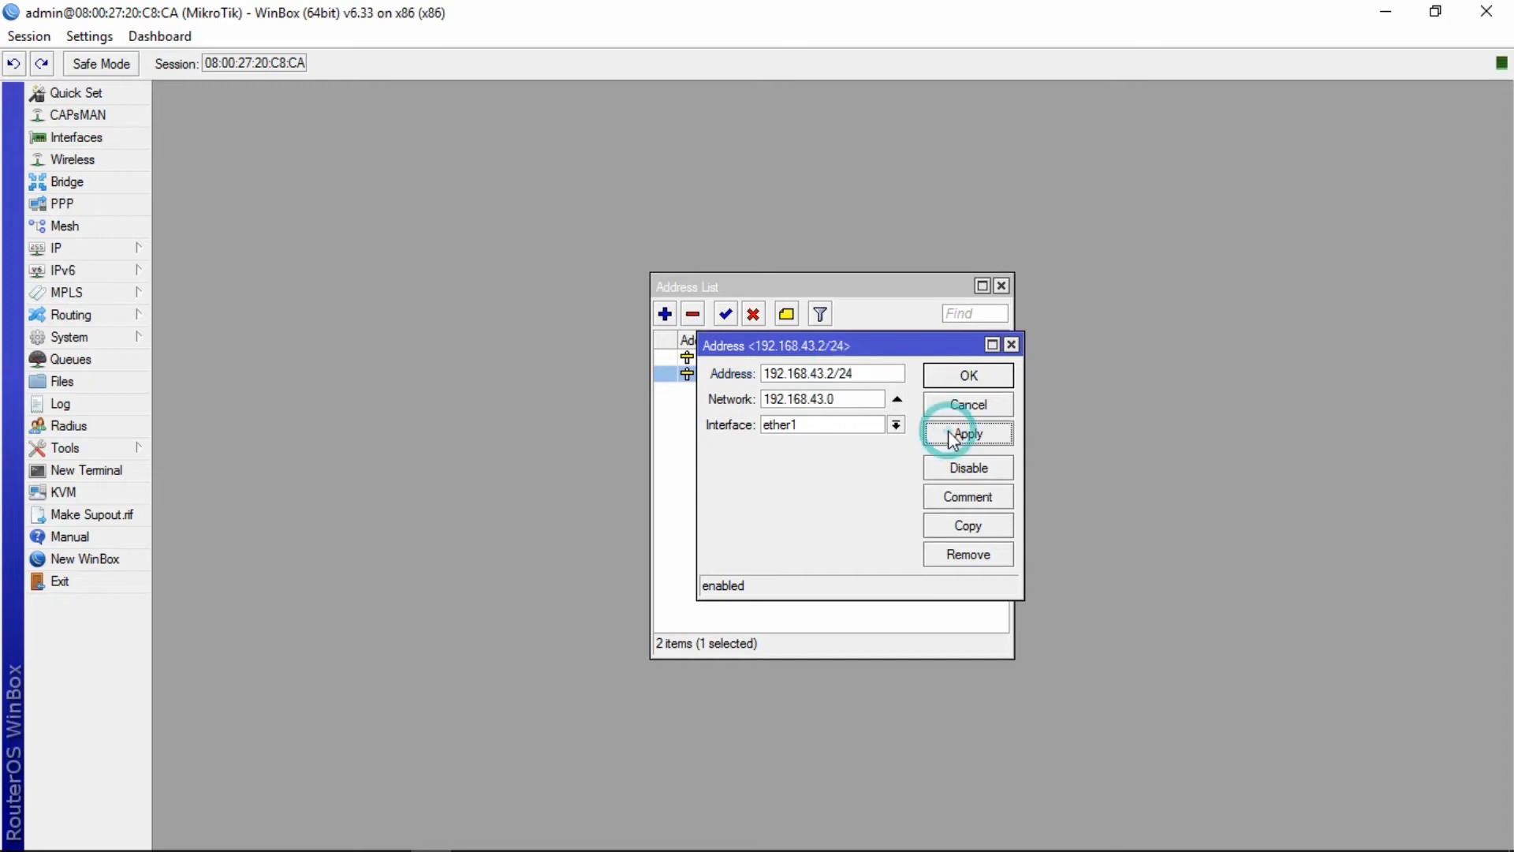
- Close the ether1 address entry and enter 8.8.8.8 and 192.168.43.1 as the router's DNS servers
left_click(957, 377)
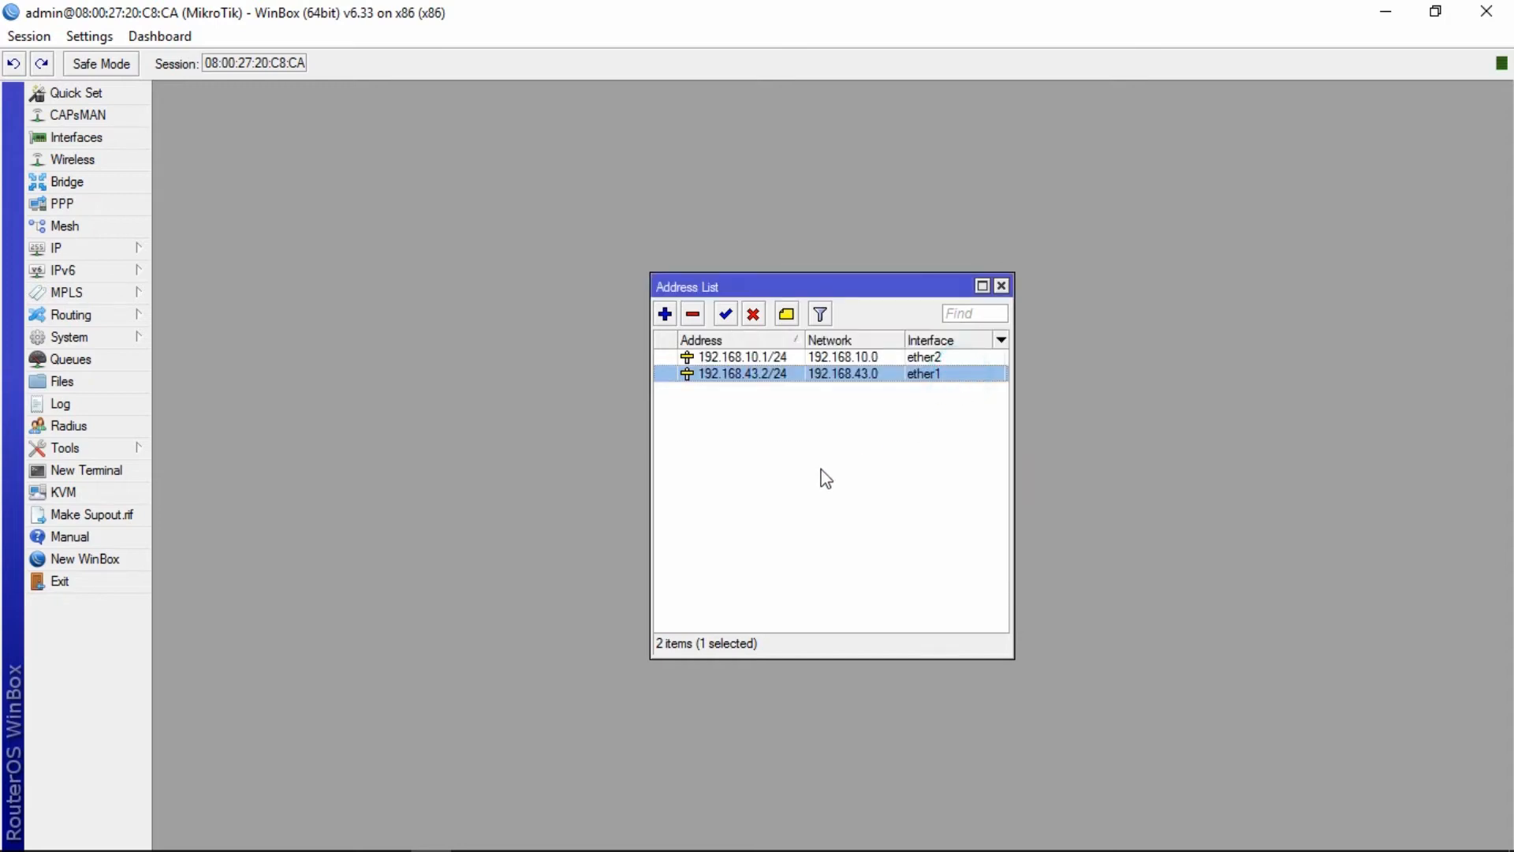
left_click(71, 248)
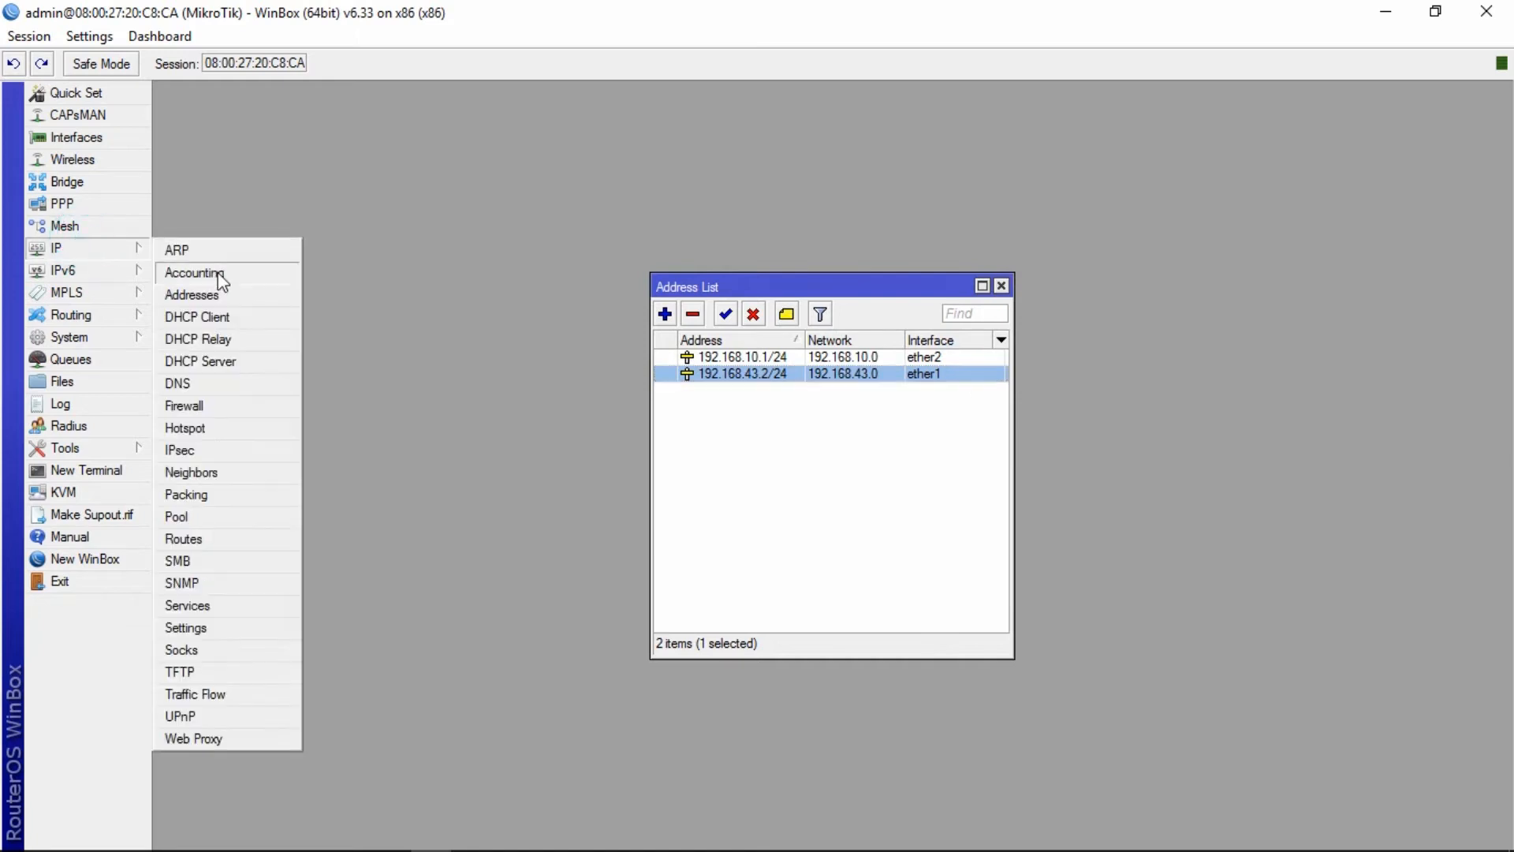
left_click(212, 386)
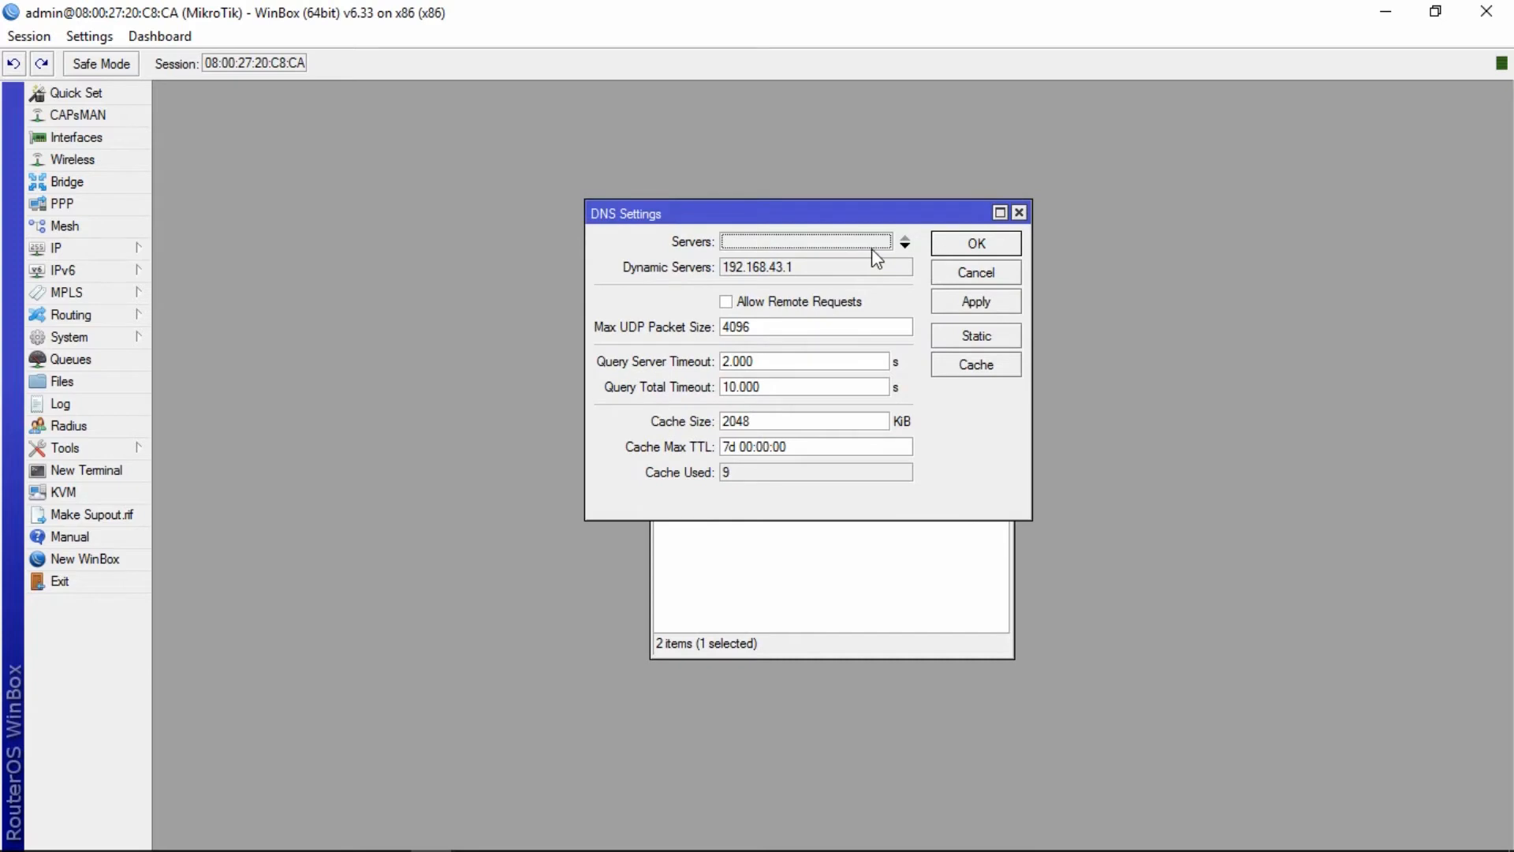
left_click(903, 247)
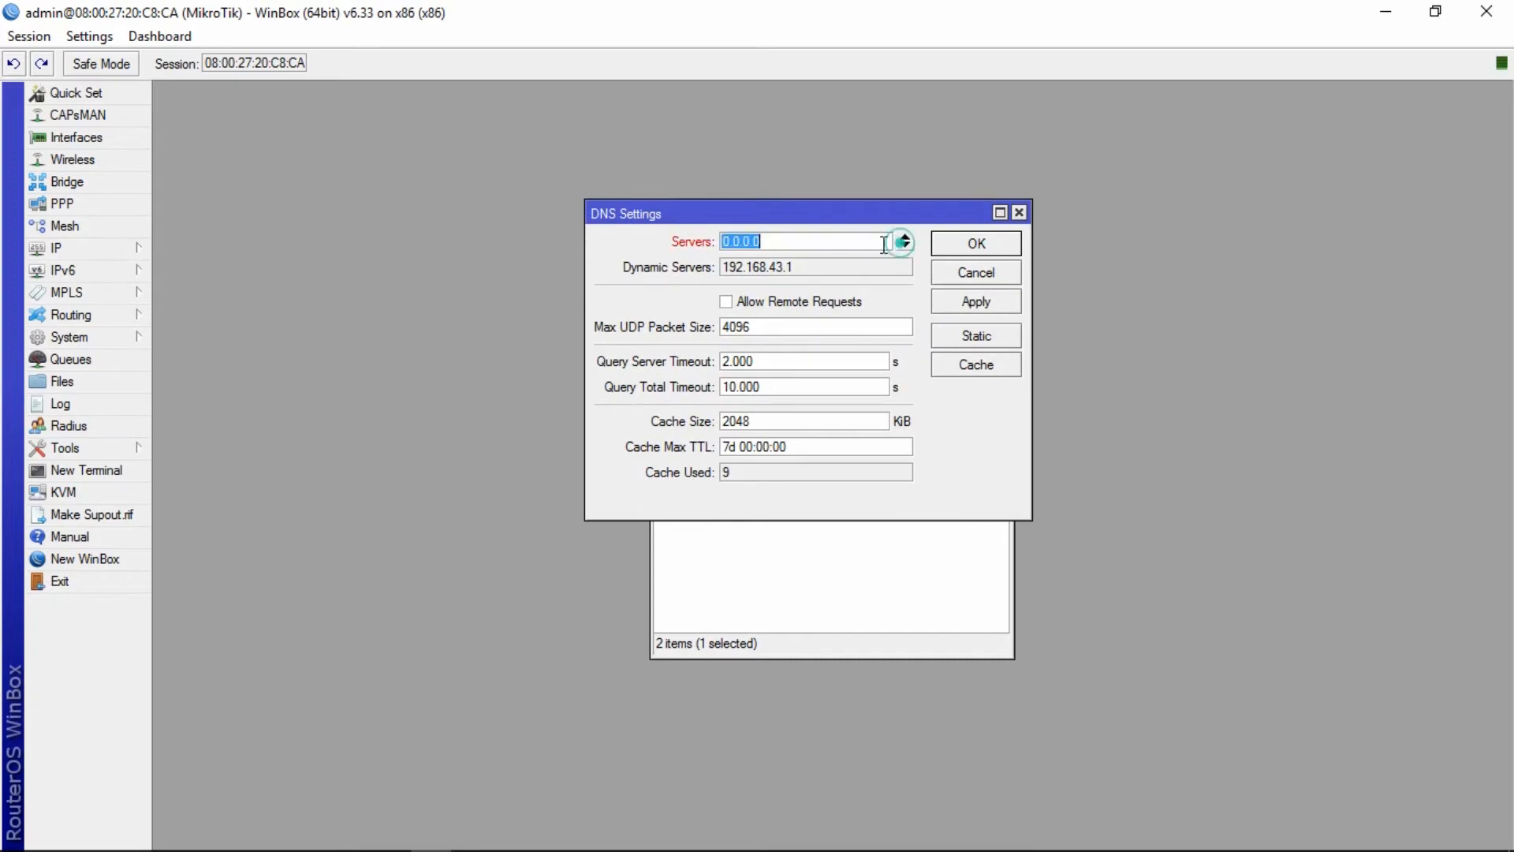
type("8.8.8.8")
left_click(905, 245)
type("192.168.1")
key("BackSpace")
type("43.1")
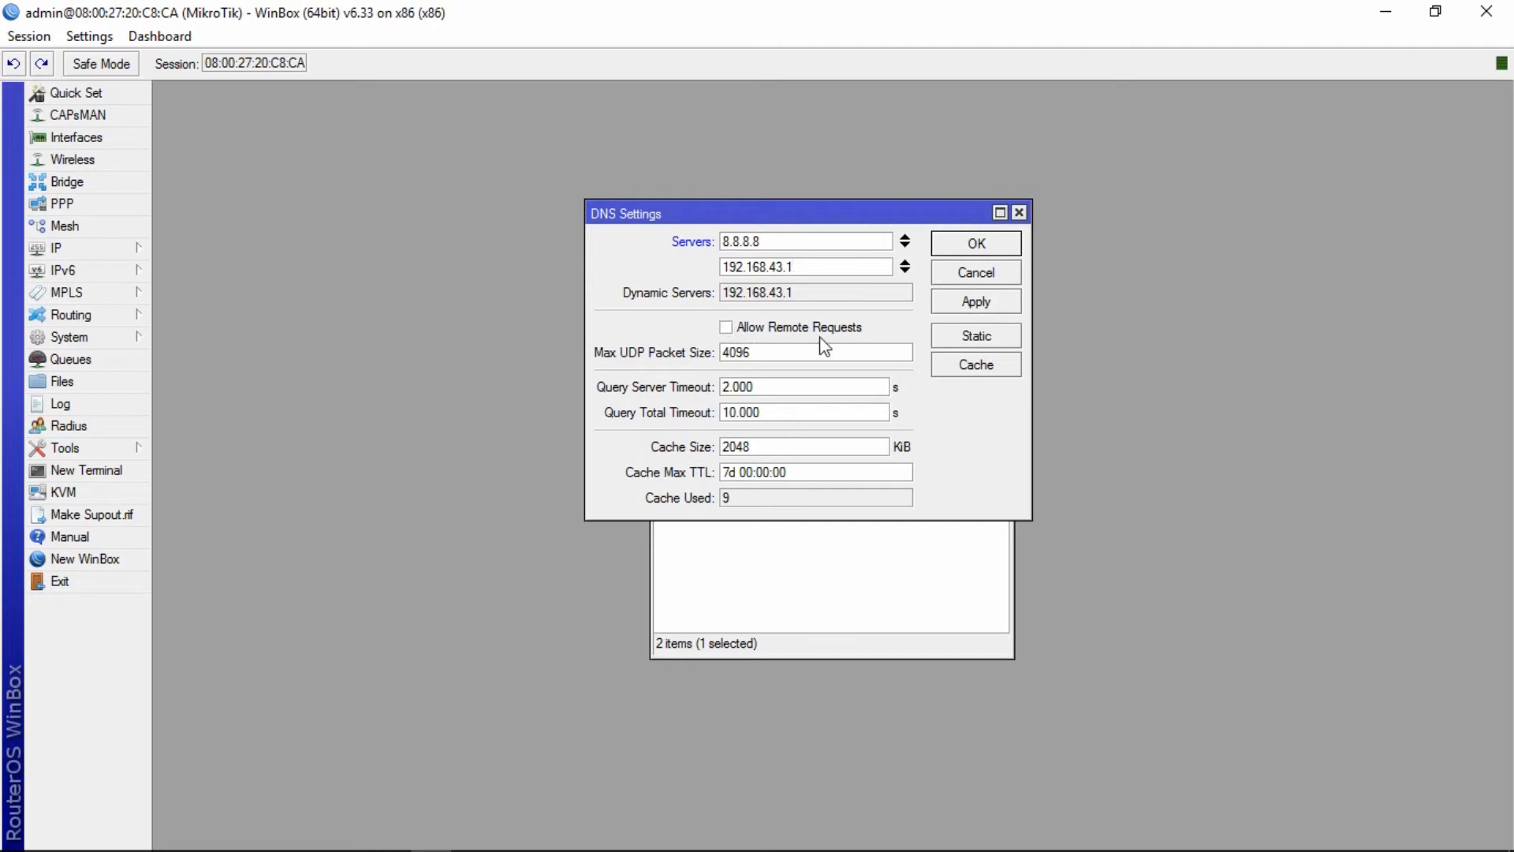
- Allow remote requests in the DNS settings and save them
left_click(727, 329)
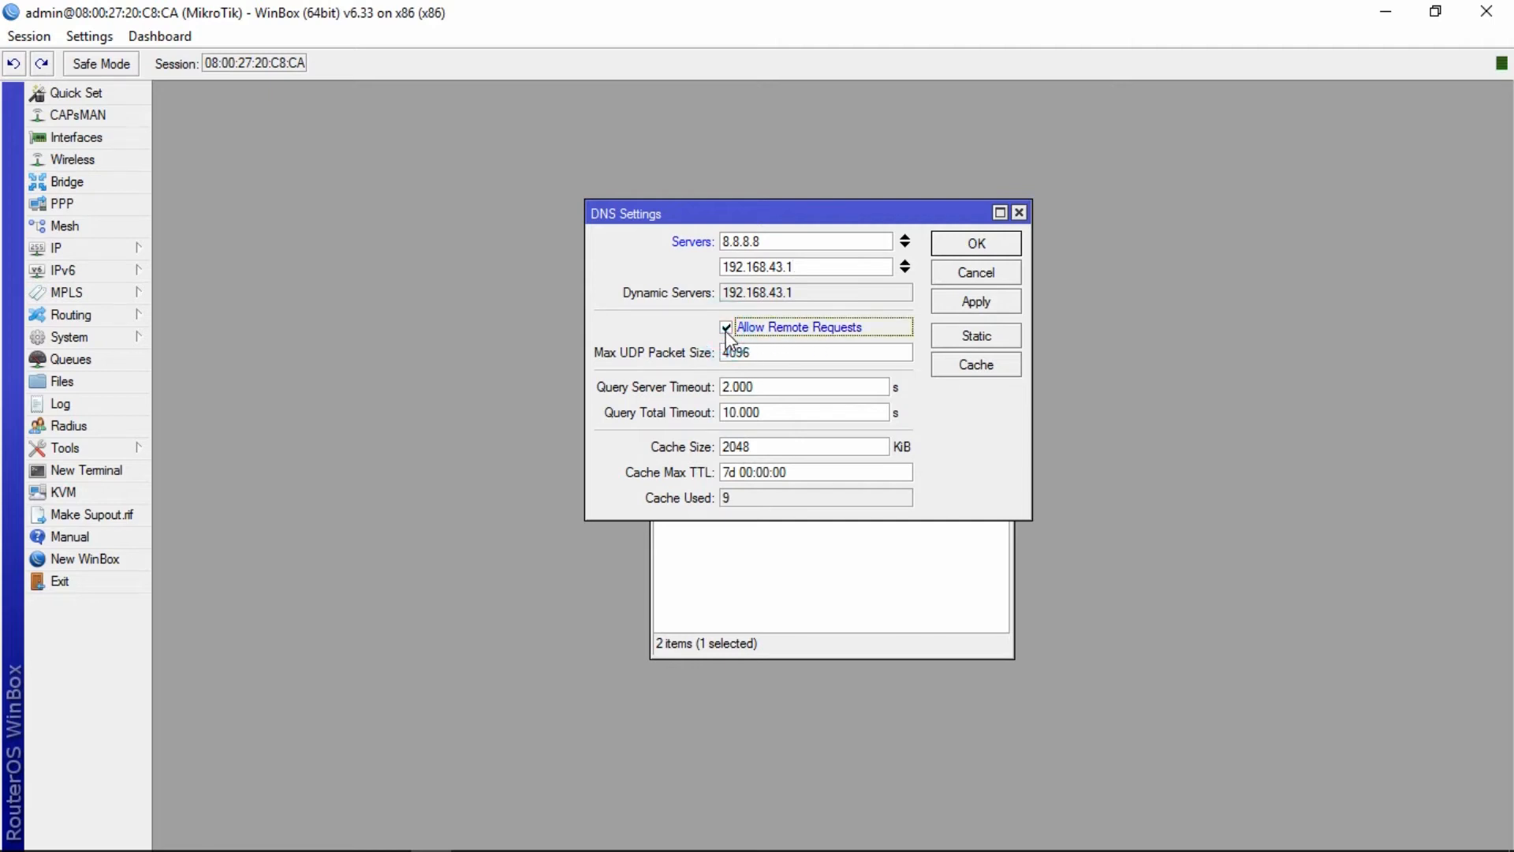
left_click(972, 308)
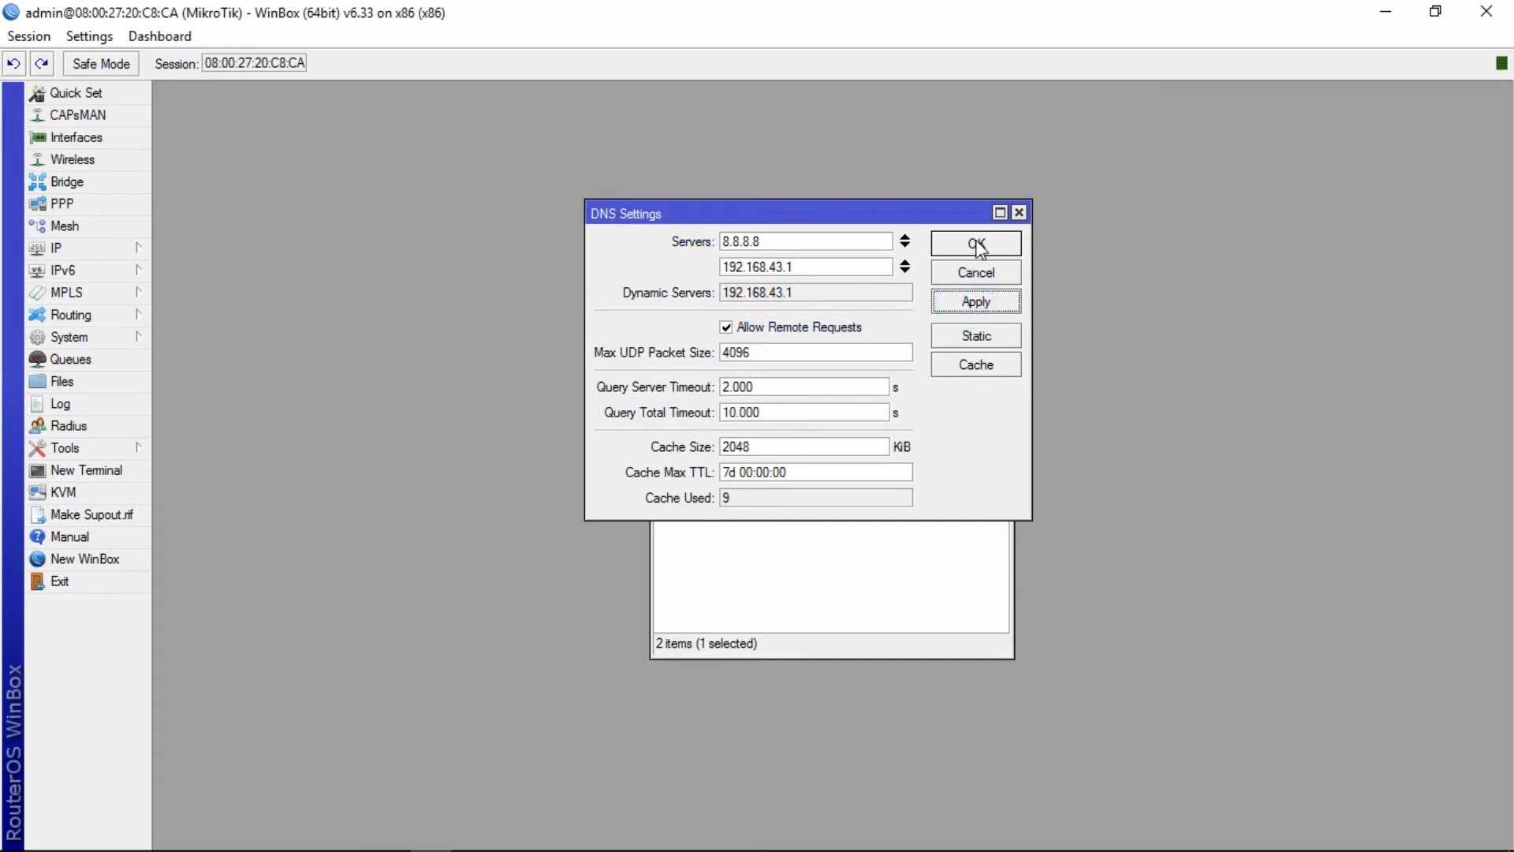
left_click(976, 242)
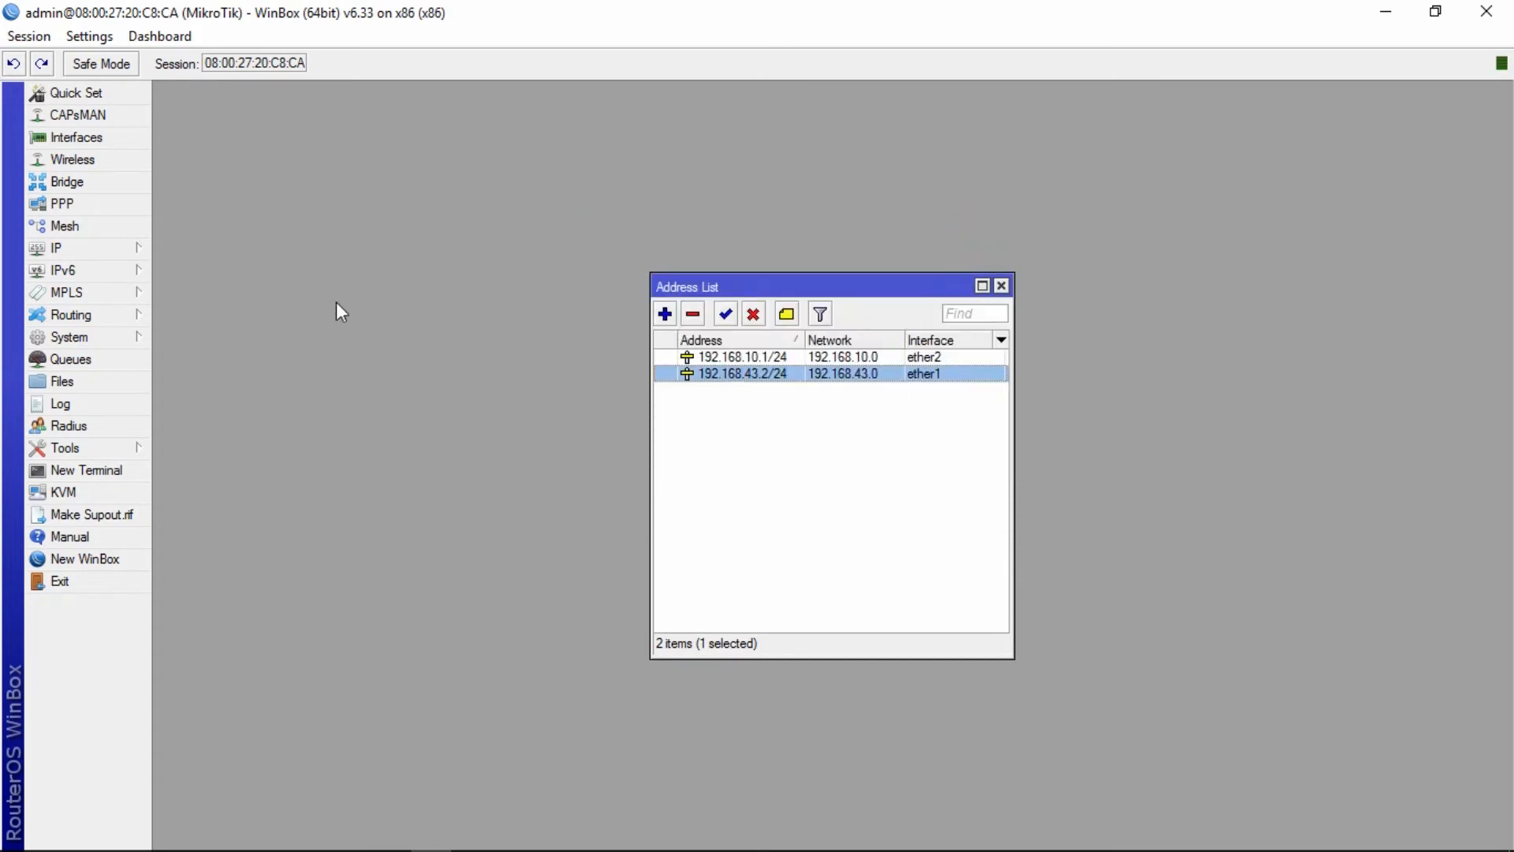
- Create a new route for destination 0.0.0.0/0 with gateway 192.168.43.1, checking the Wi-Fi default gateway in Command Prompt
left_click(134, 249)
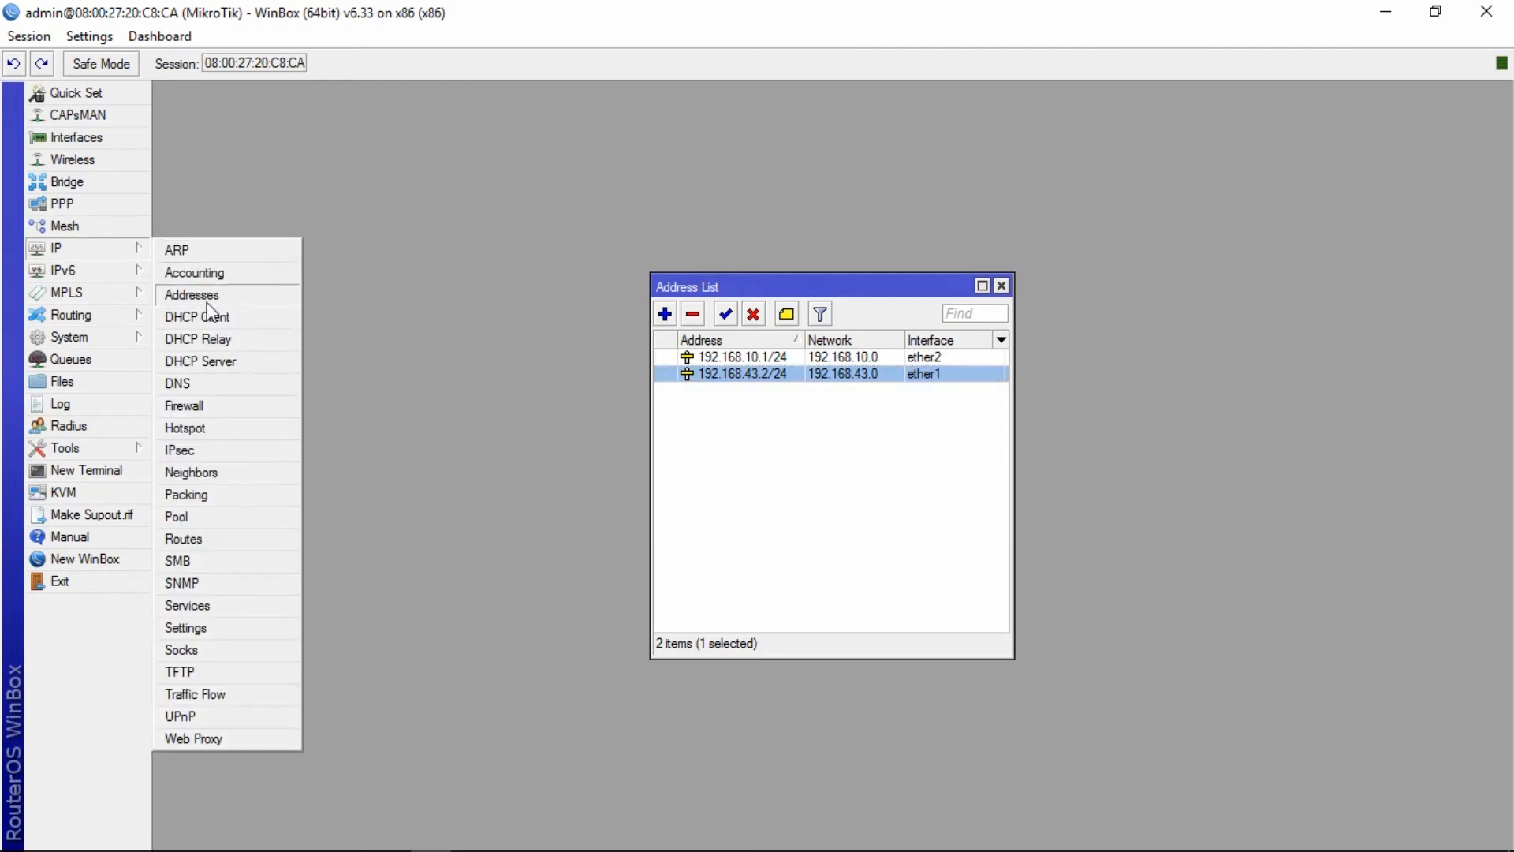
left_click(188, 544)
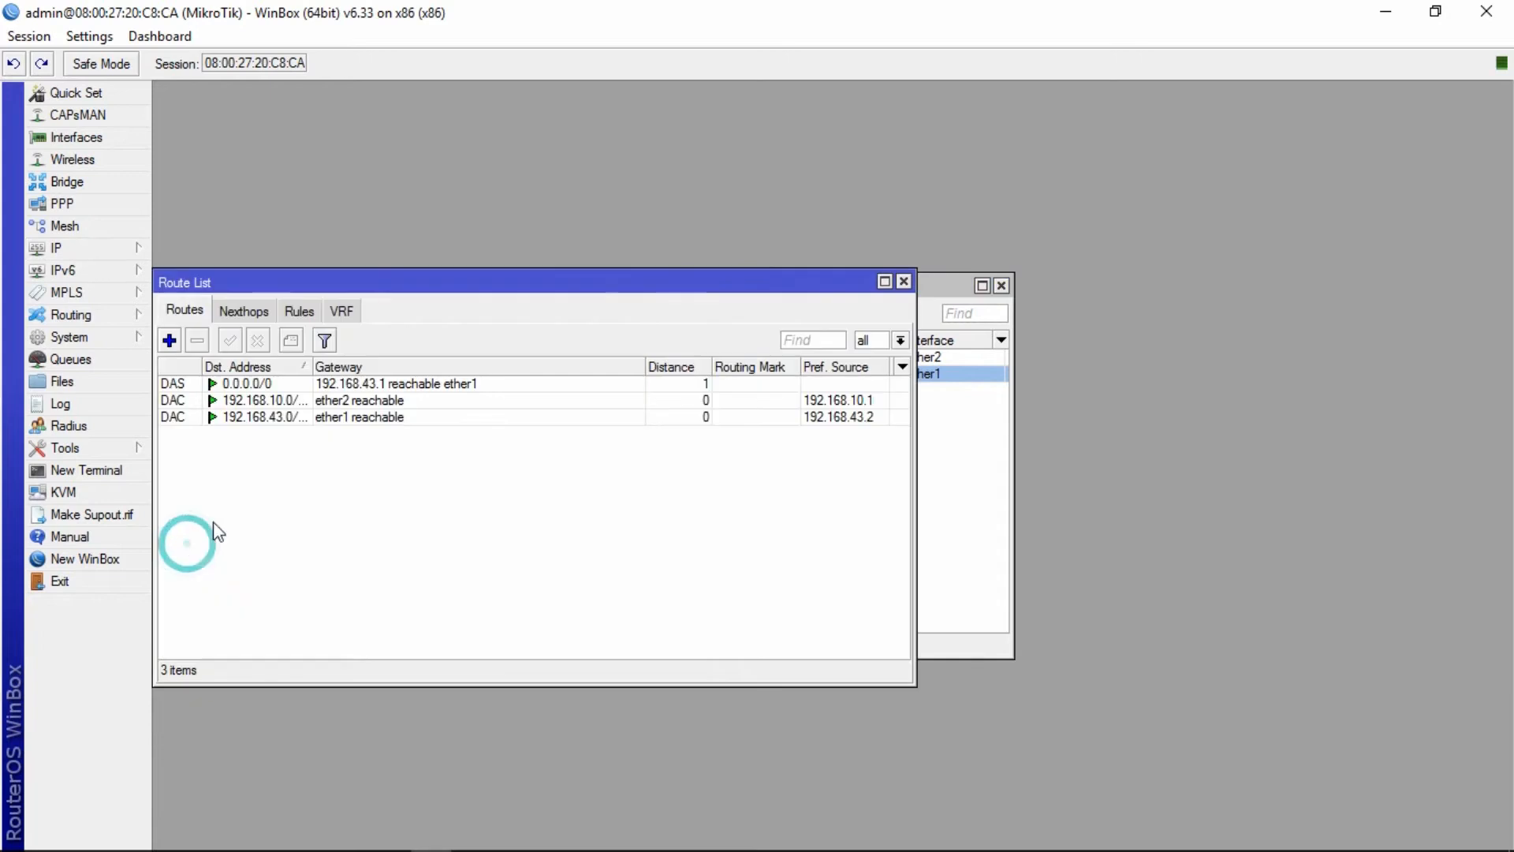
left_click_drag(389, 291, 652, 284)
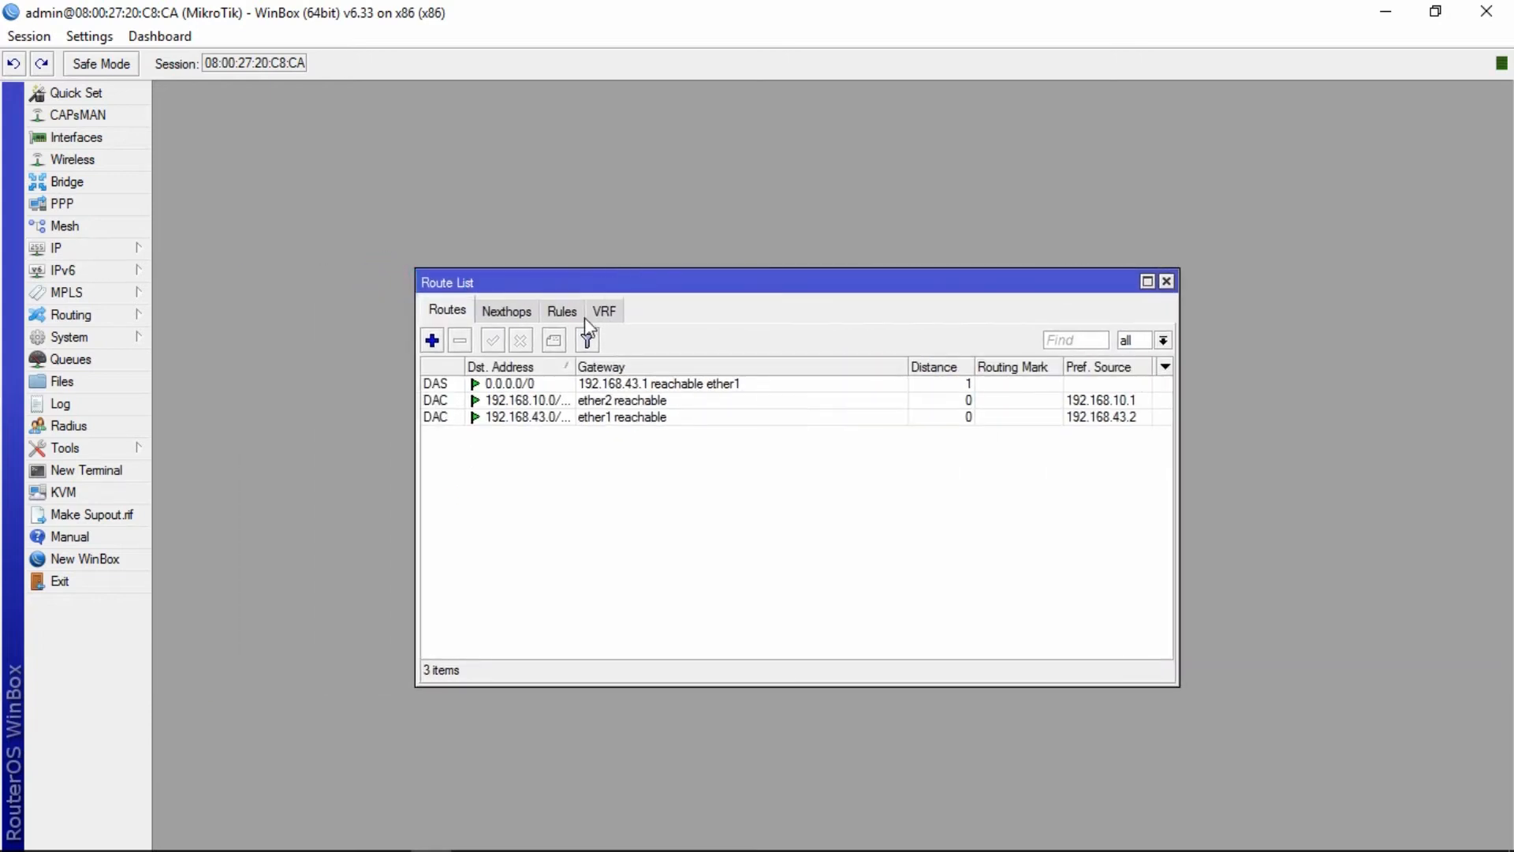
left_click(433, 341)
left_click(799, 372)
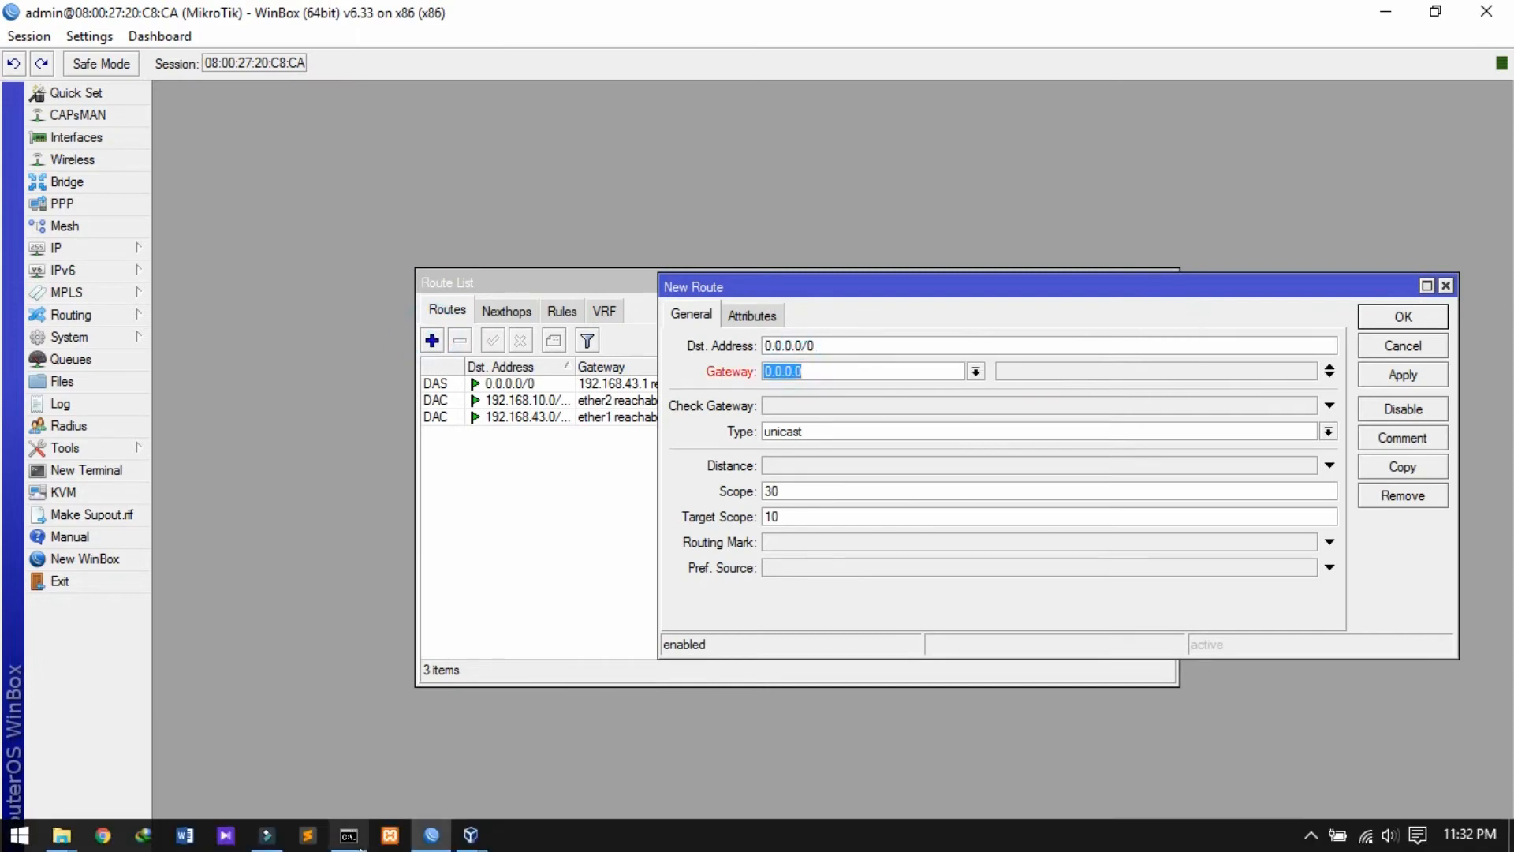
left_click(348, 847)
left_click_drag(560, 389, 655, 385)
left_click(566, 395)
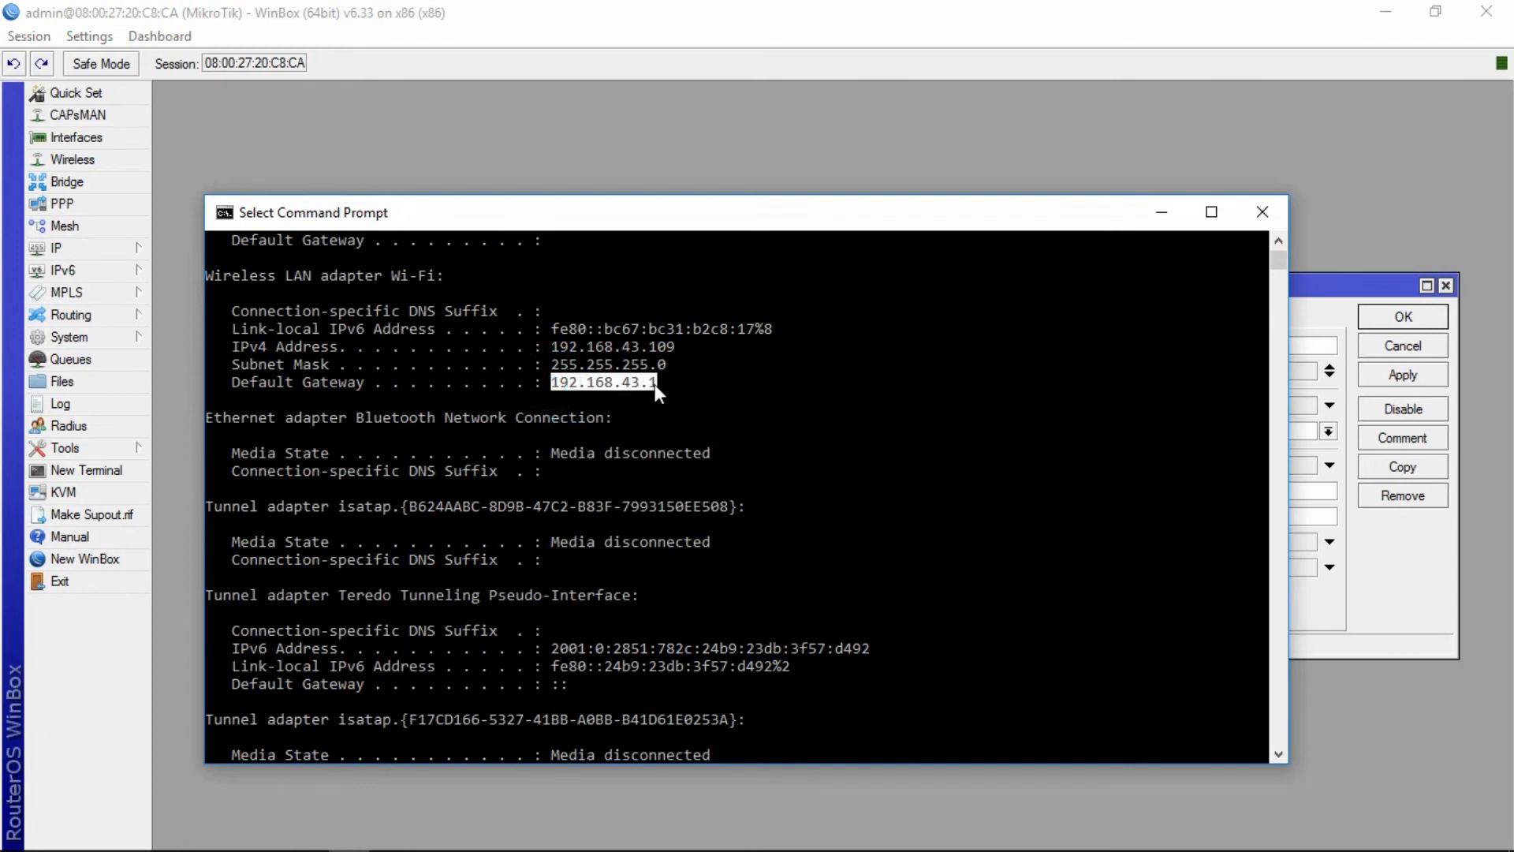
left_click(1162, 212)
left_click(840, 373)
double_click(840, 374)
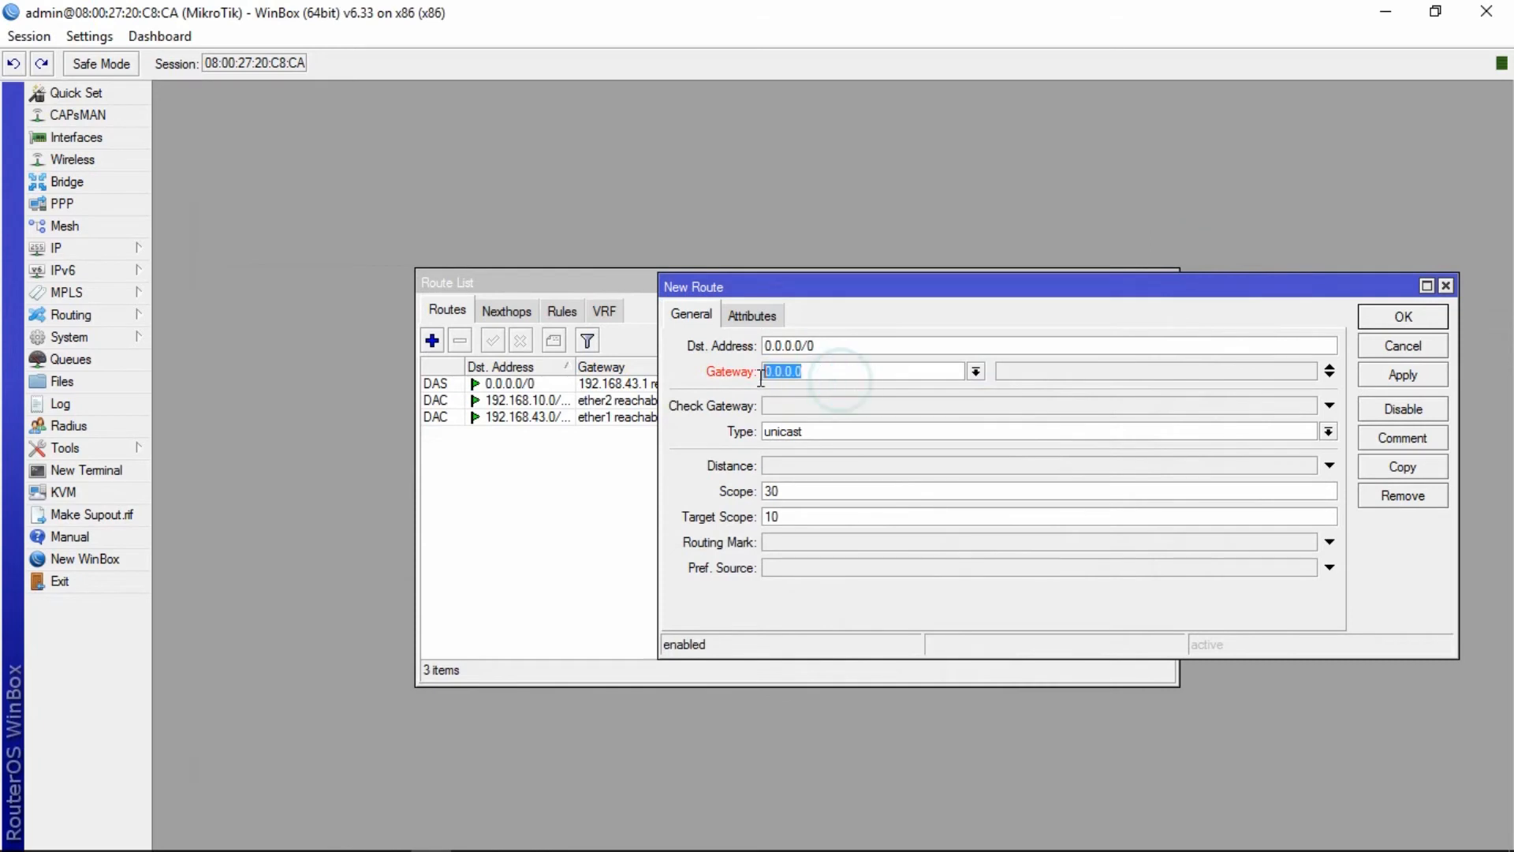
type("192.168.43.1")
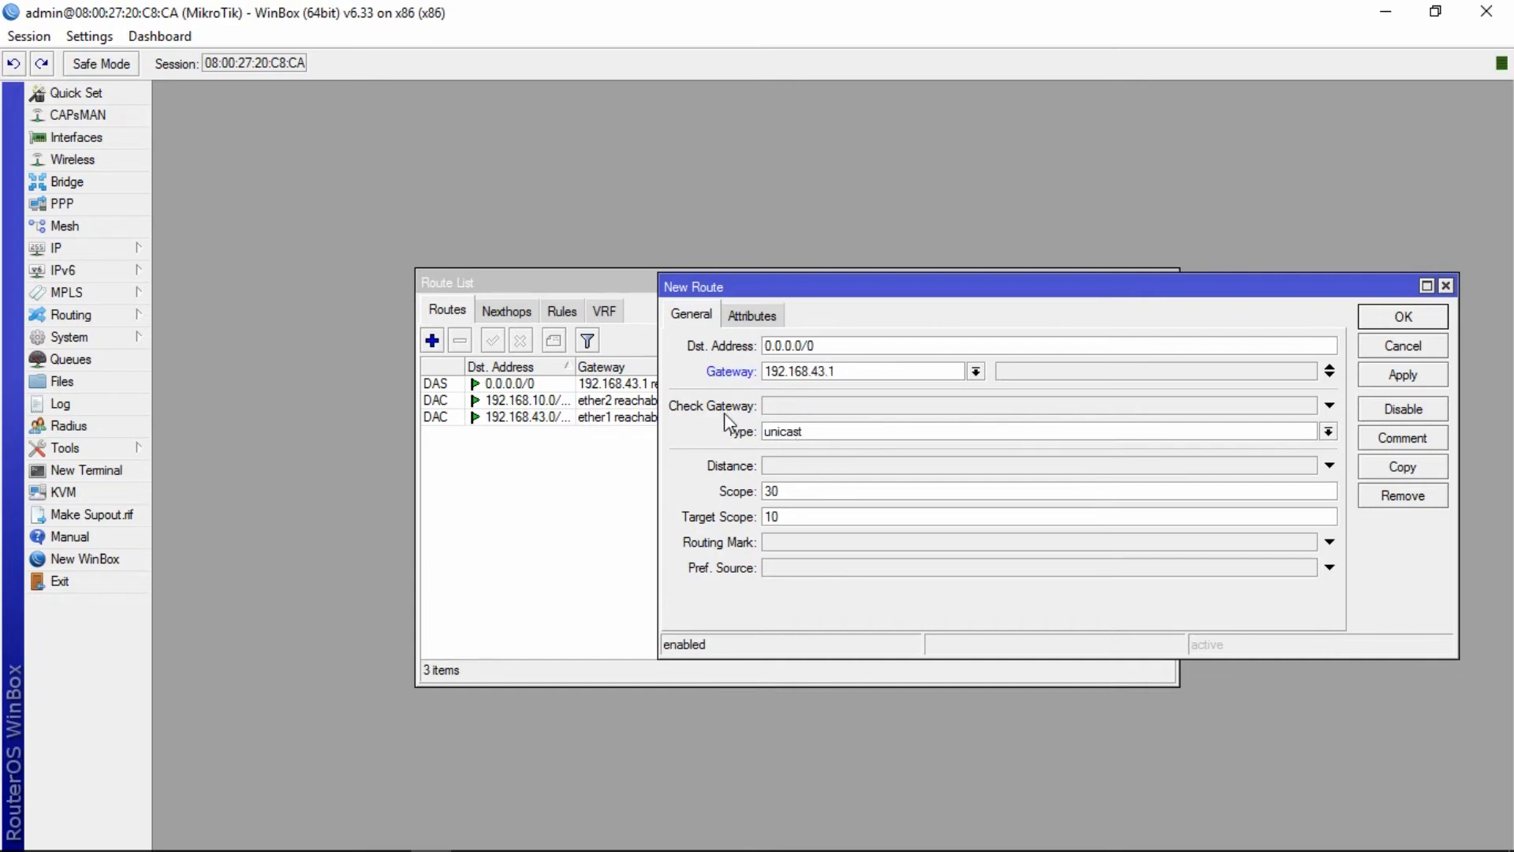
- Set the new route's gateway check to ping and save the route
left_click(840, 409)
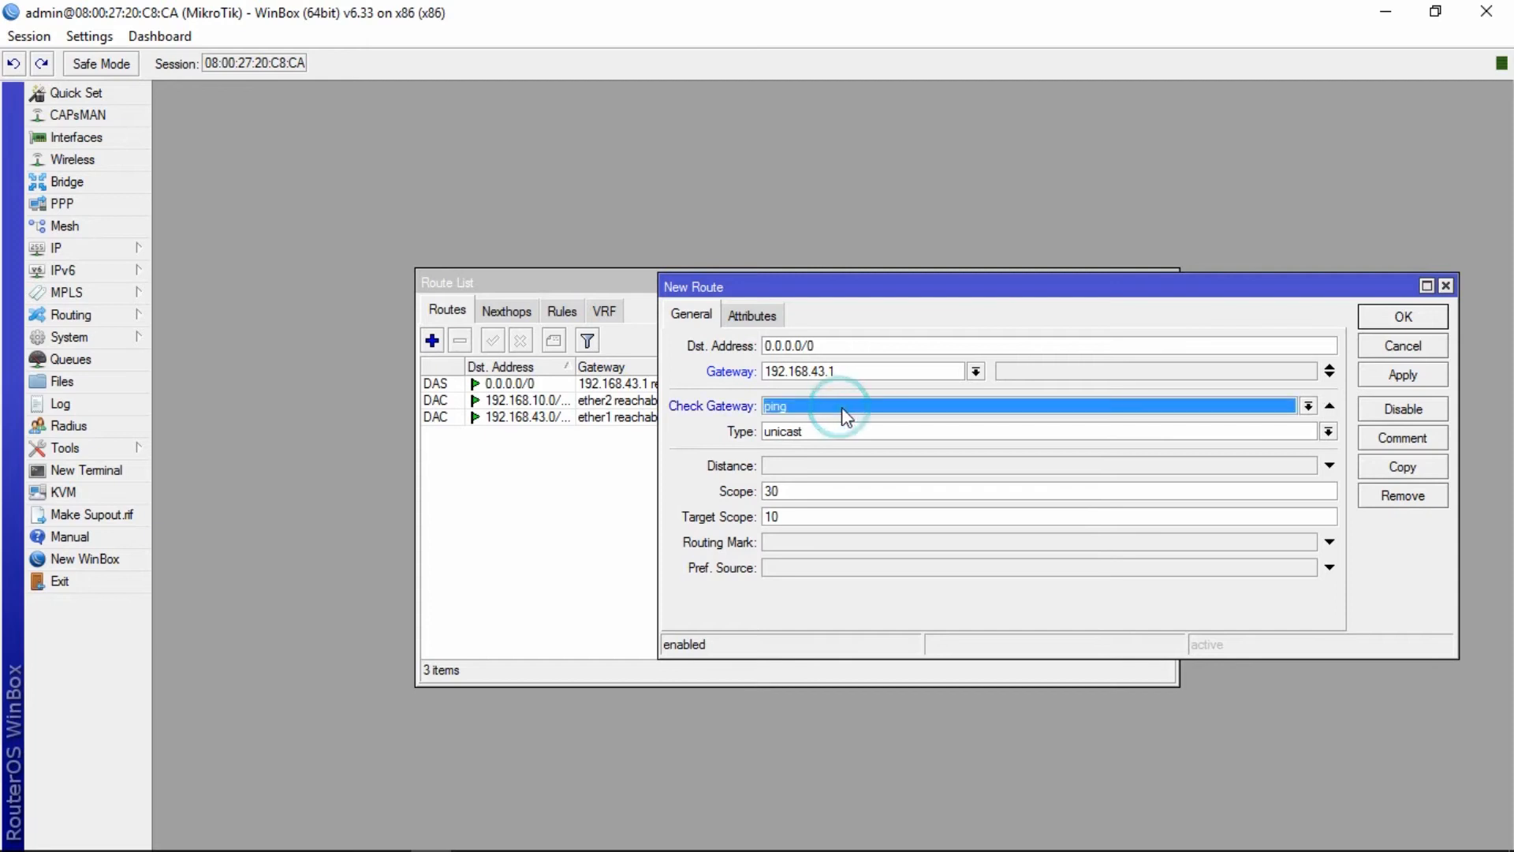
left_click(1403, 375)
left_click(1404, 317)
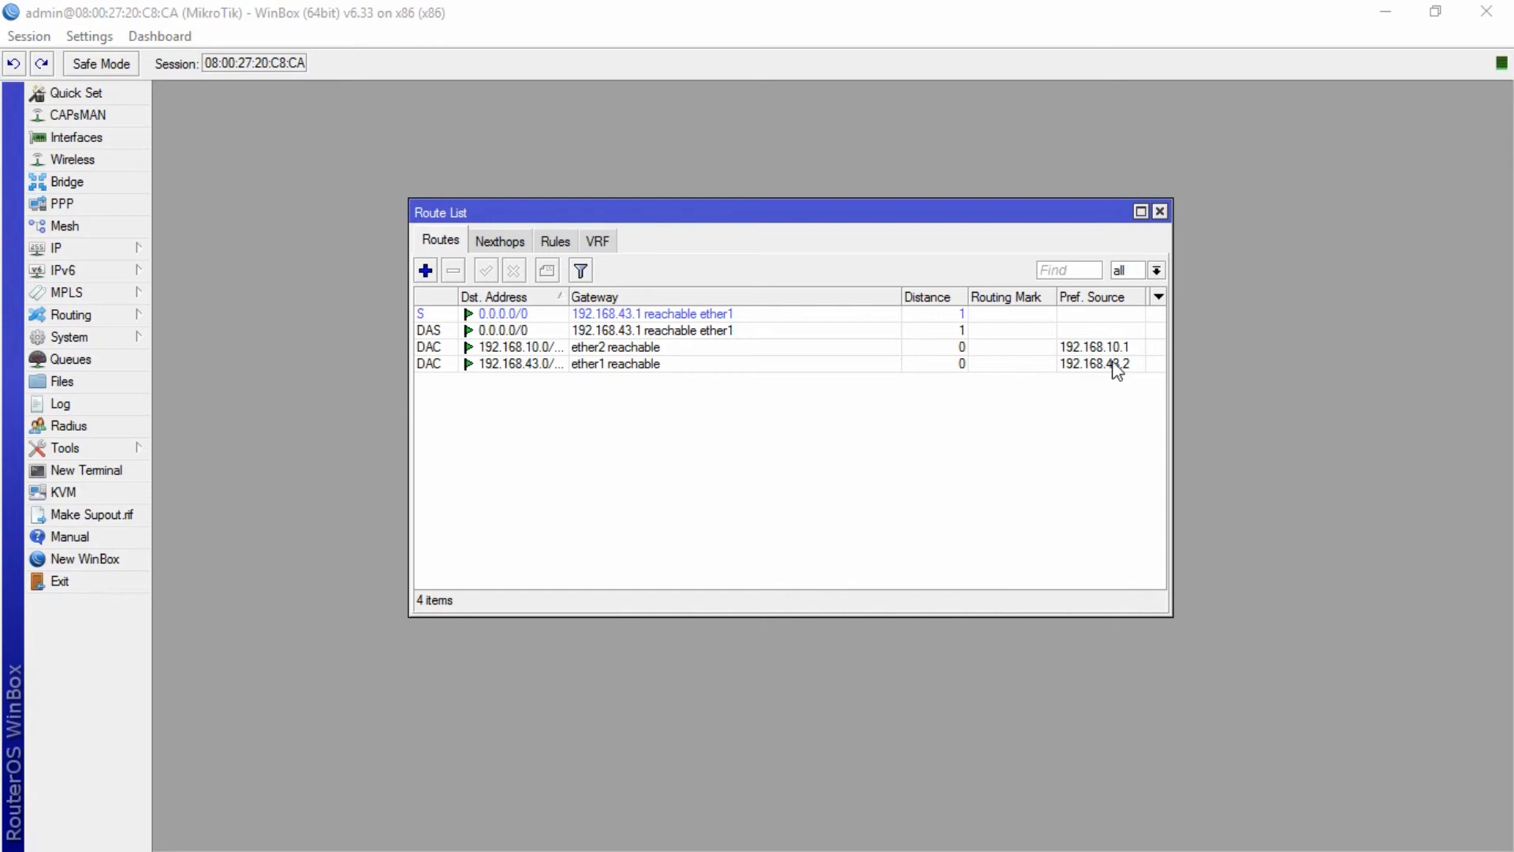
- Create a firewall NAT rule with chain srcnat and outgoing interface ether1
left_click(112, 251)
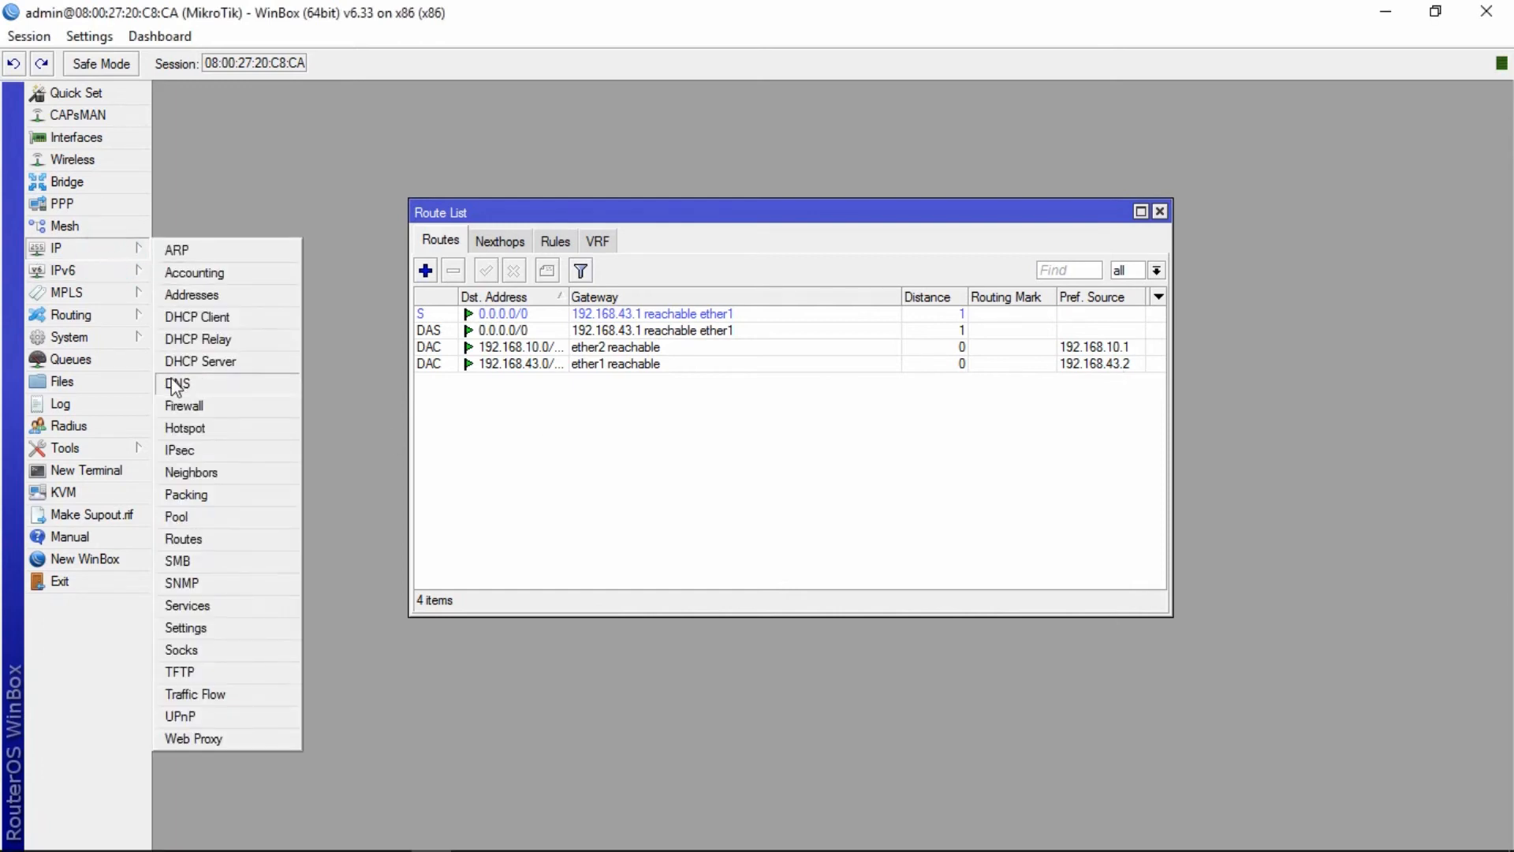
left_click(184, 407)
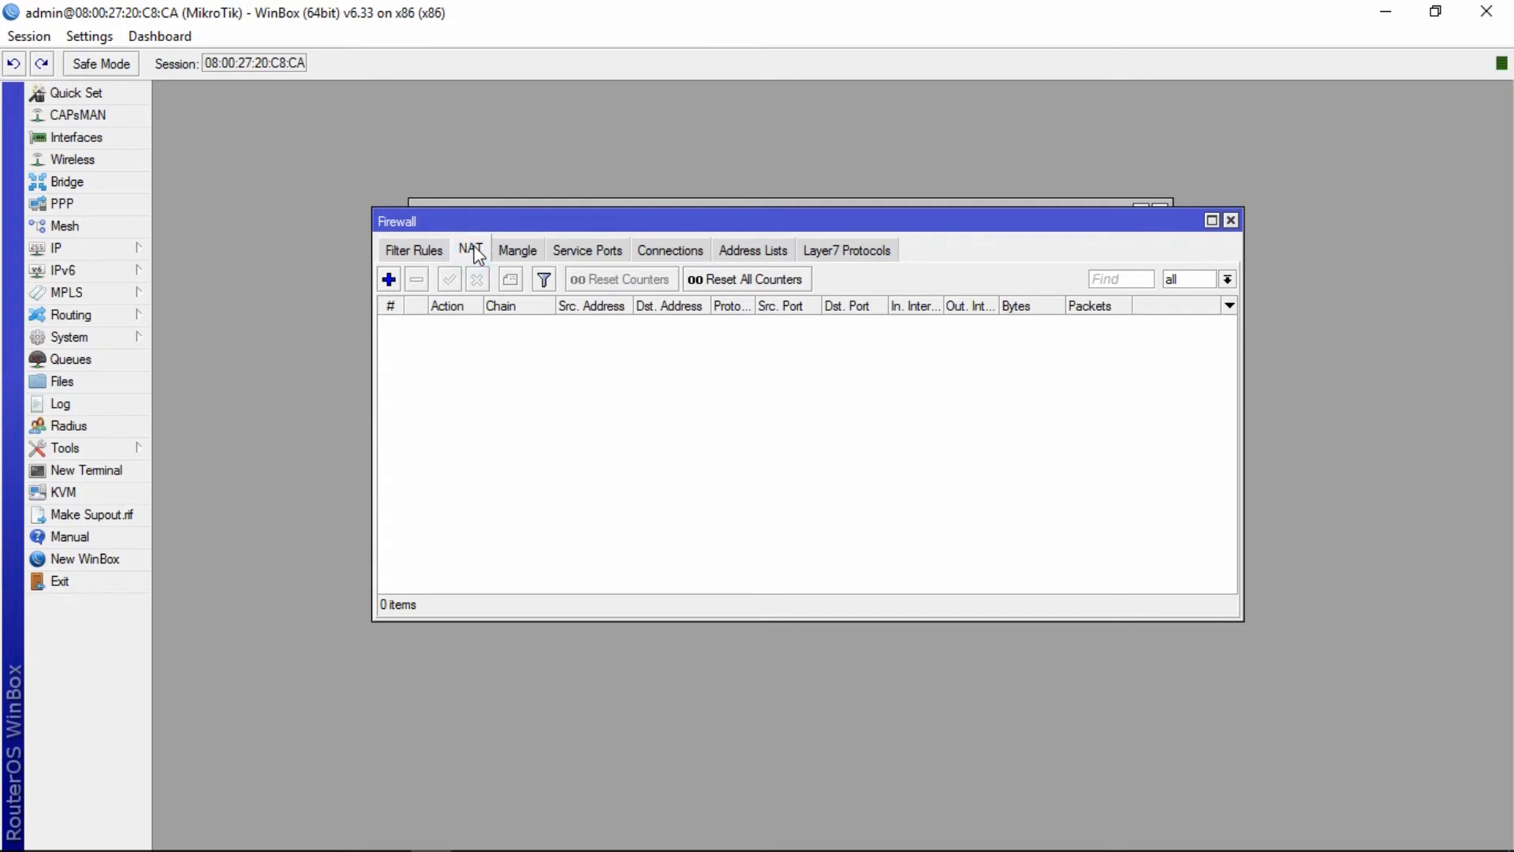
left_click(389, 280)
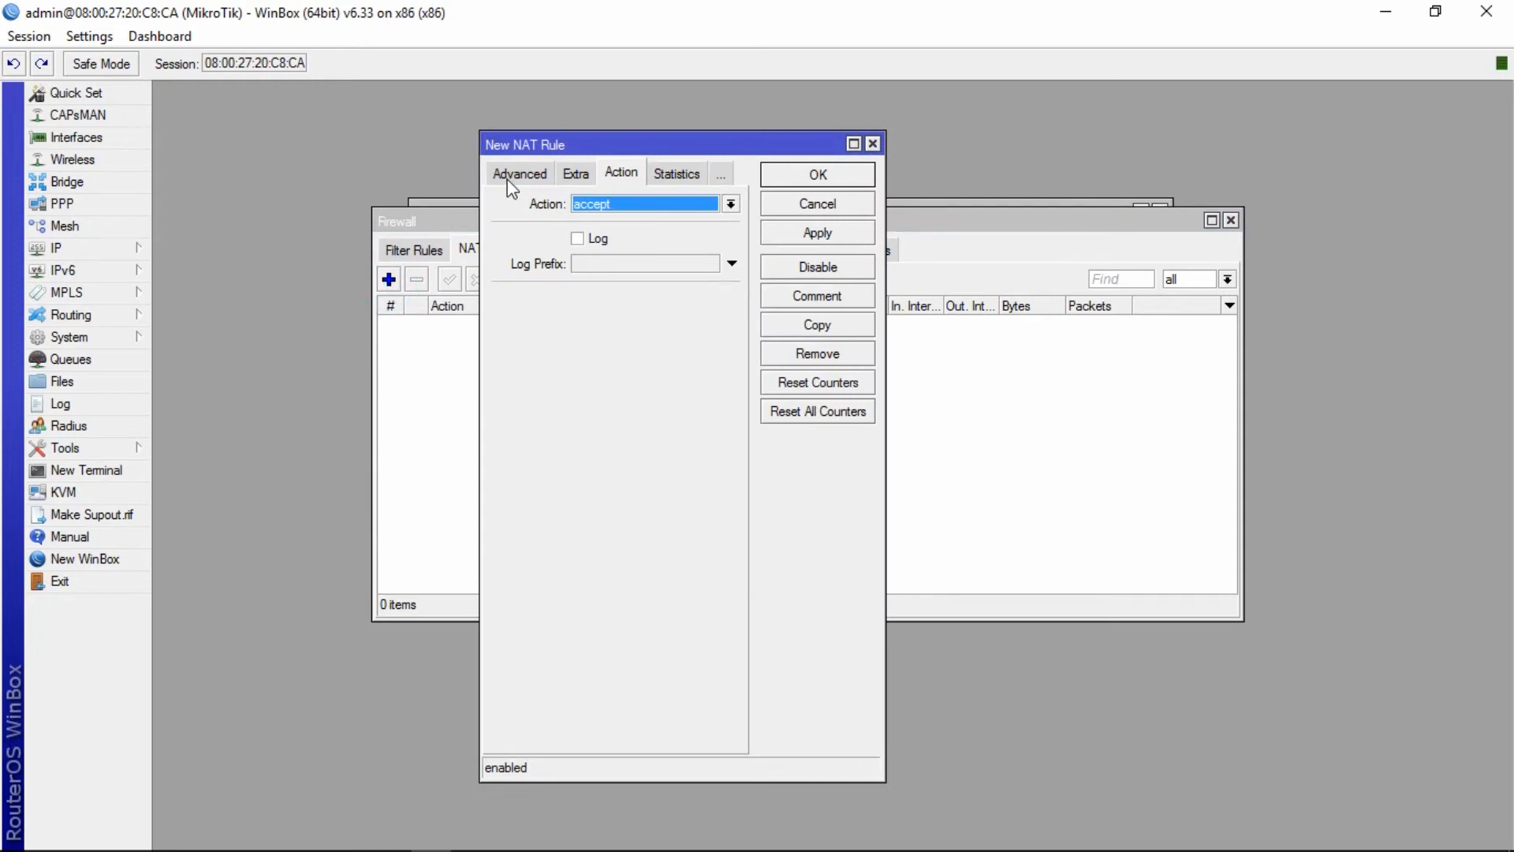
left_click(512, 180)
left_click(515, 175)
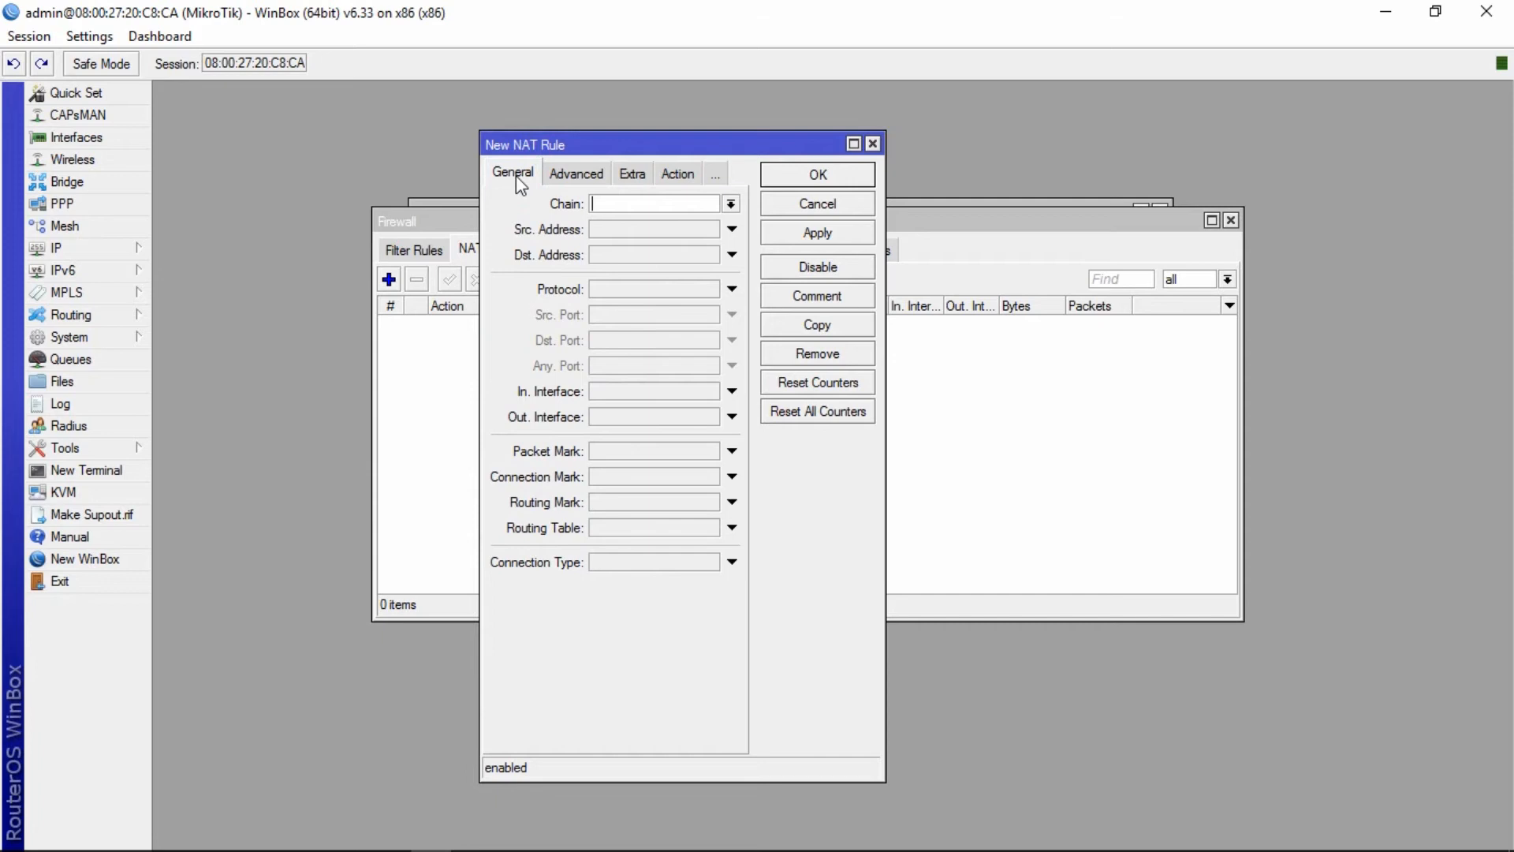
left_click(731, 204)
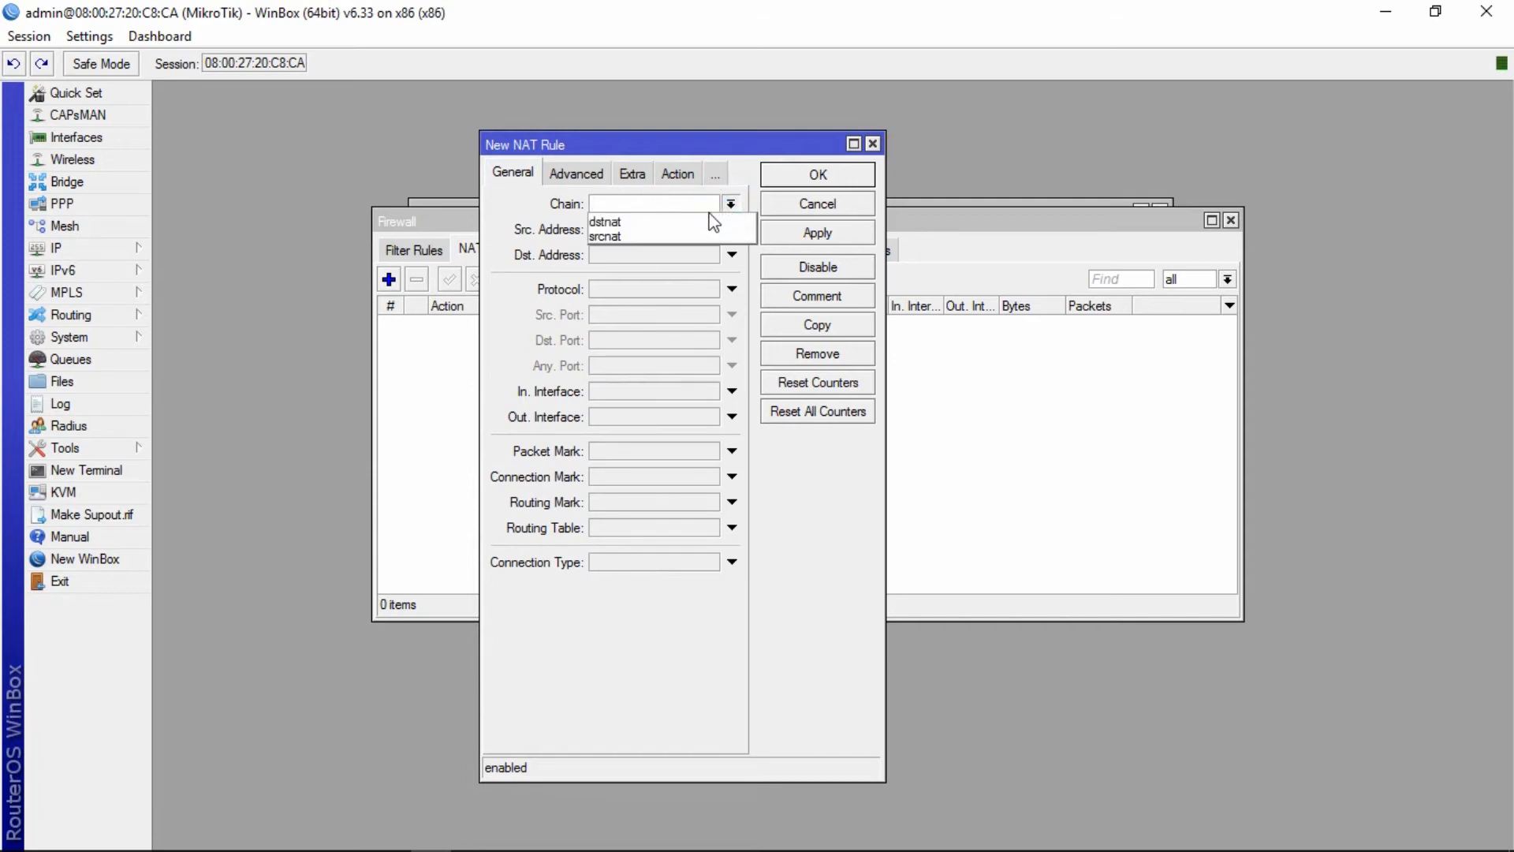
left_click(633, 238)
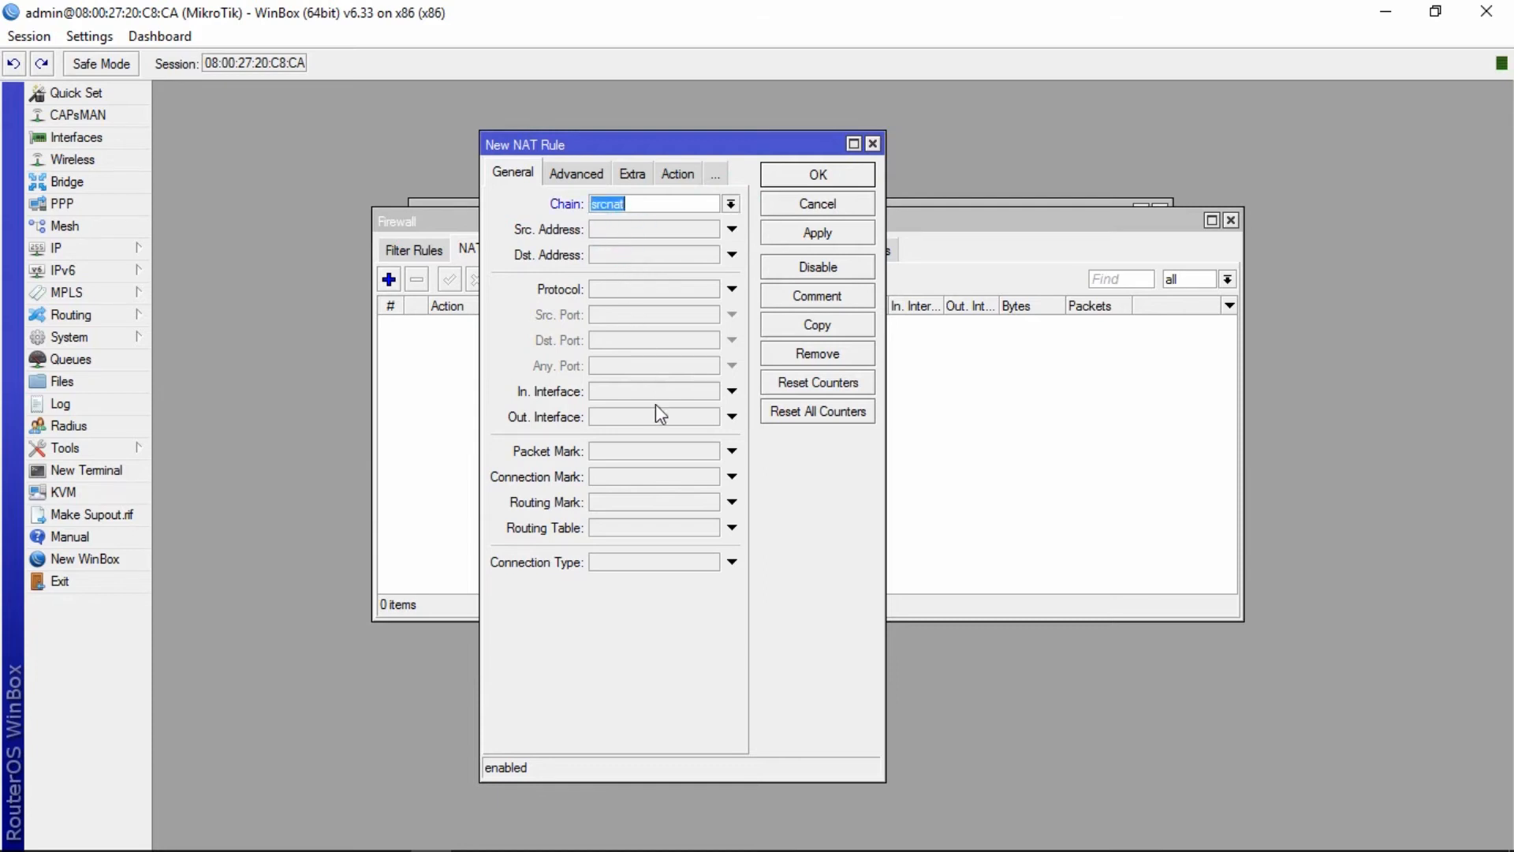
left_click(733, 417)
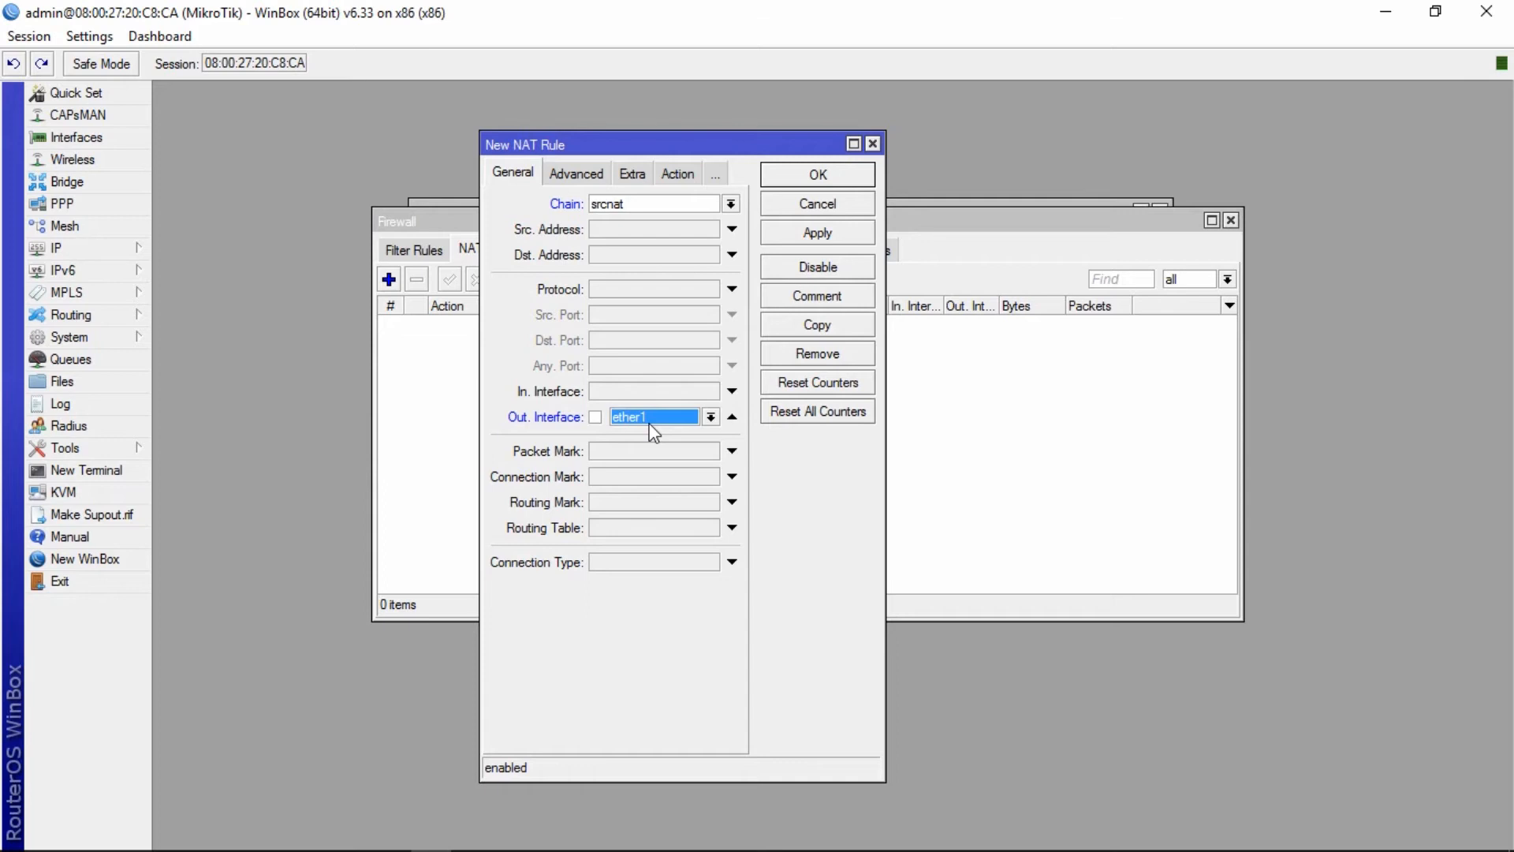
- Set the NAT rule's action to masquerade and save the rule
left_click(676, 175)
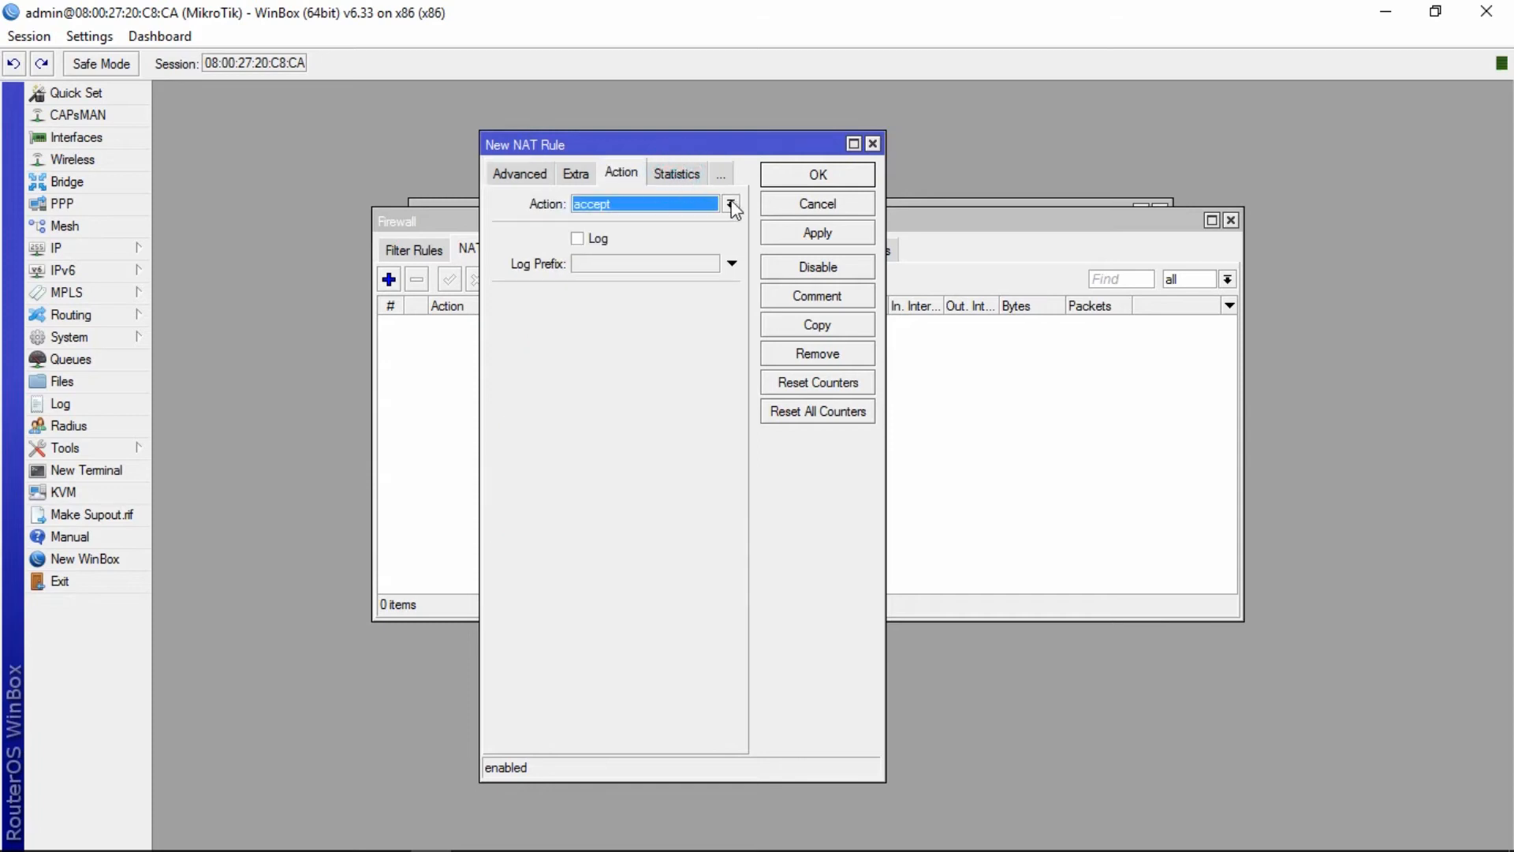
left_click(731, 203)
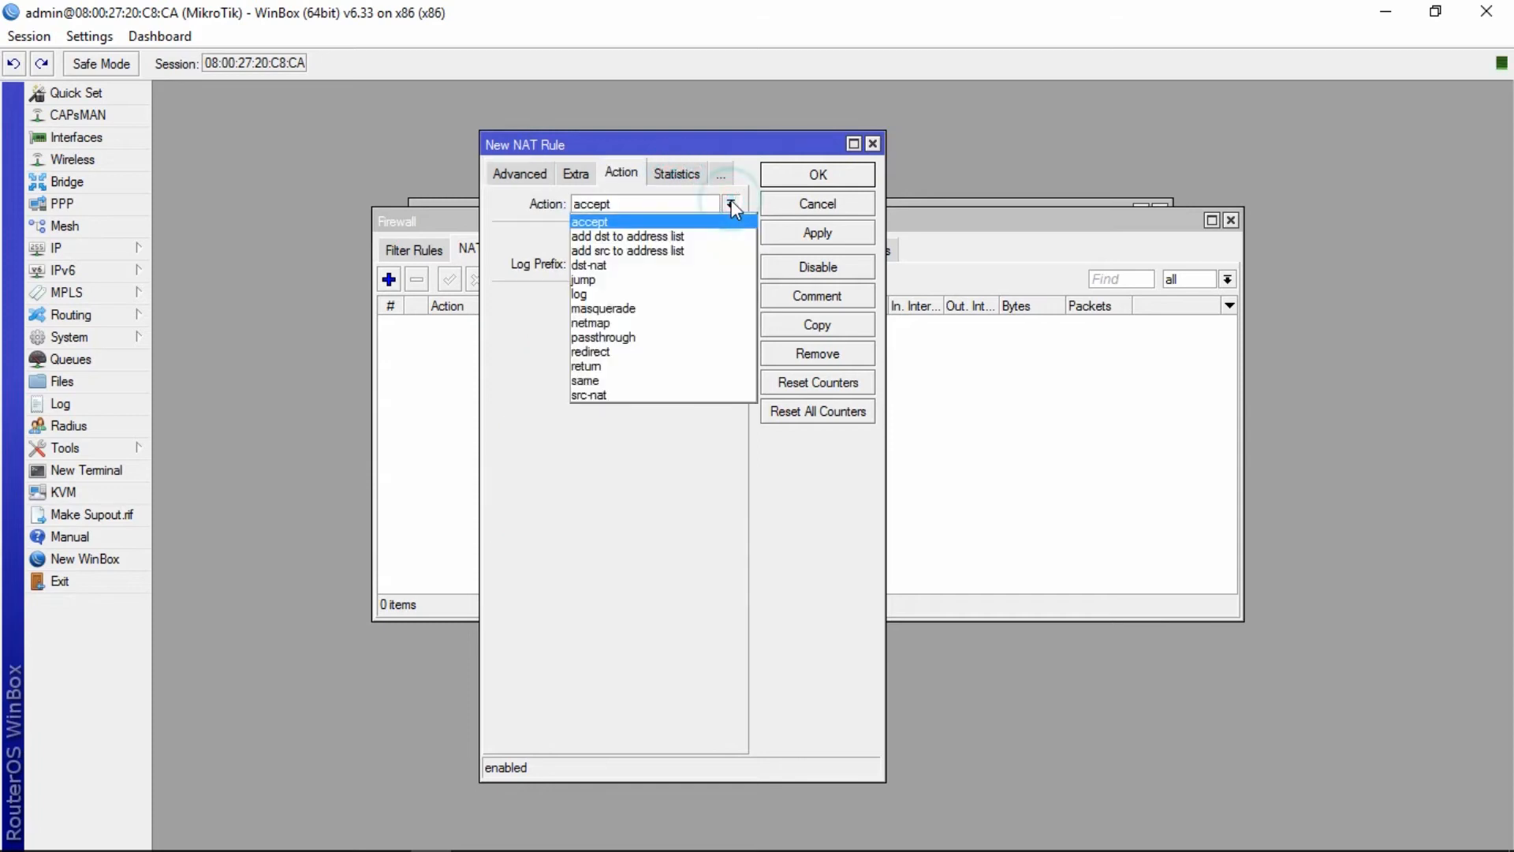
left_click(620, 309)
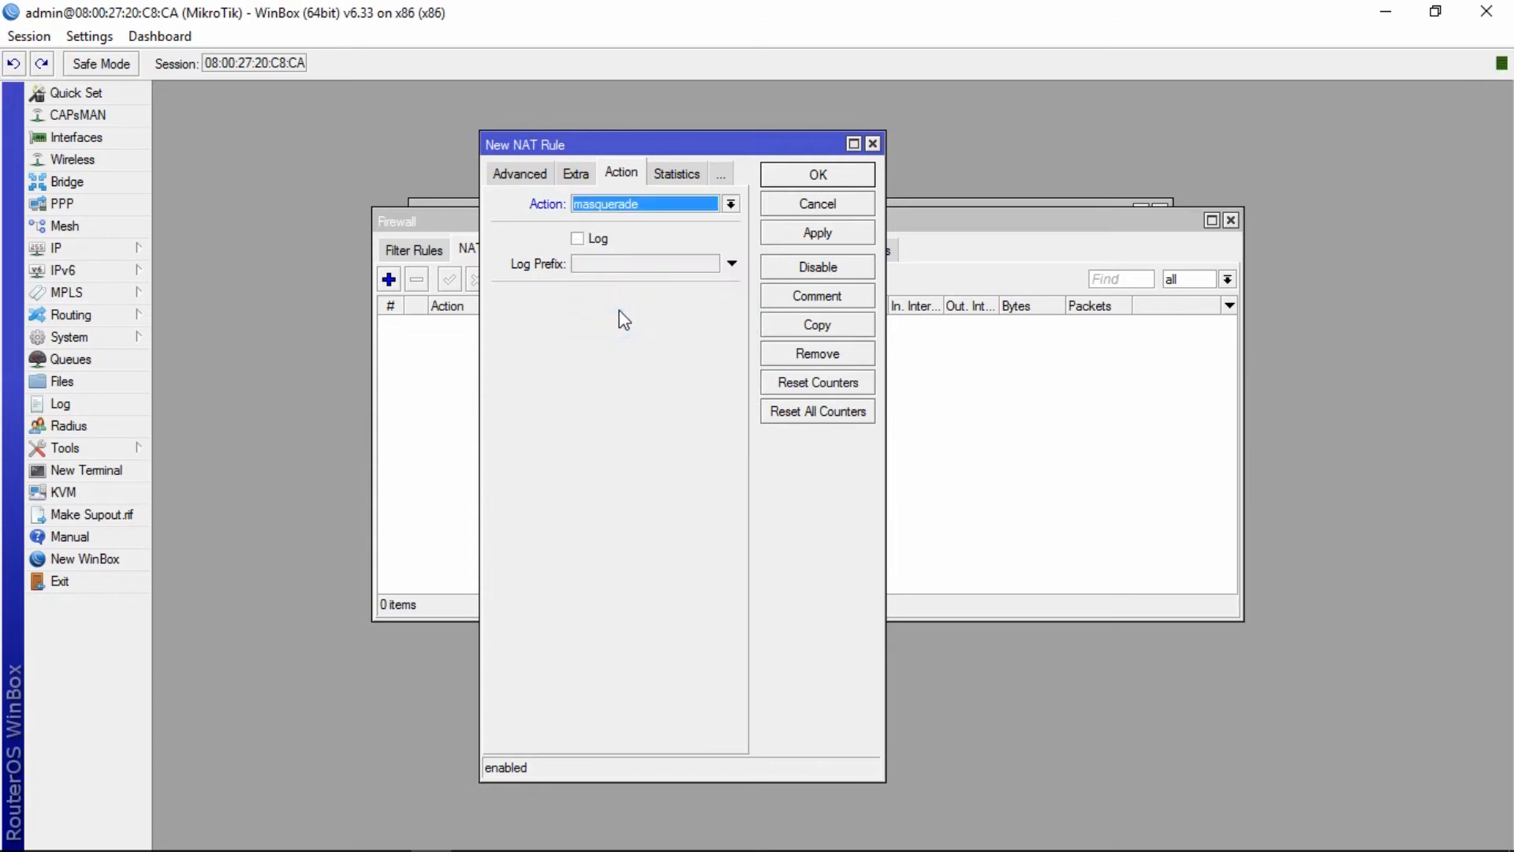
left_click(810, 235)
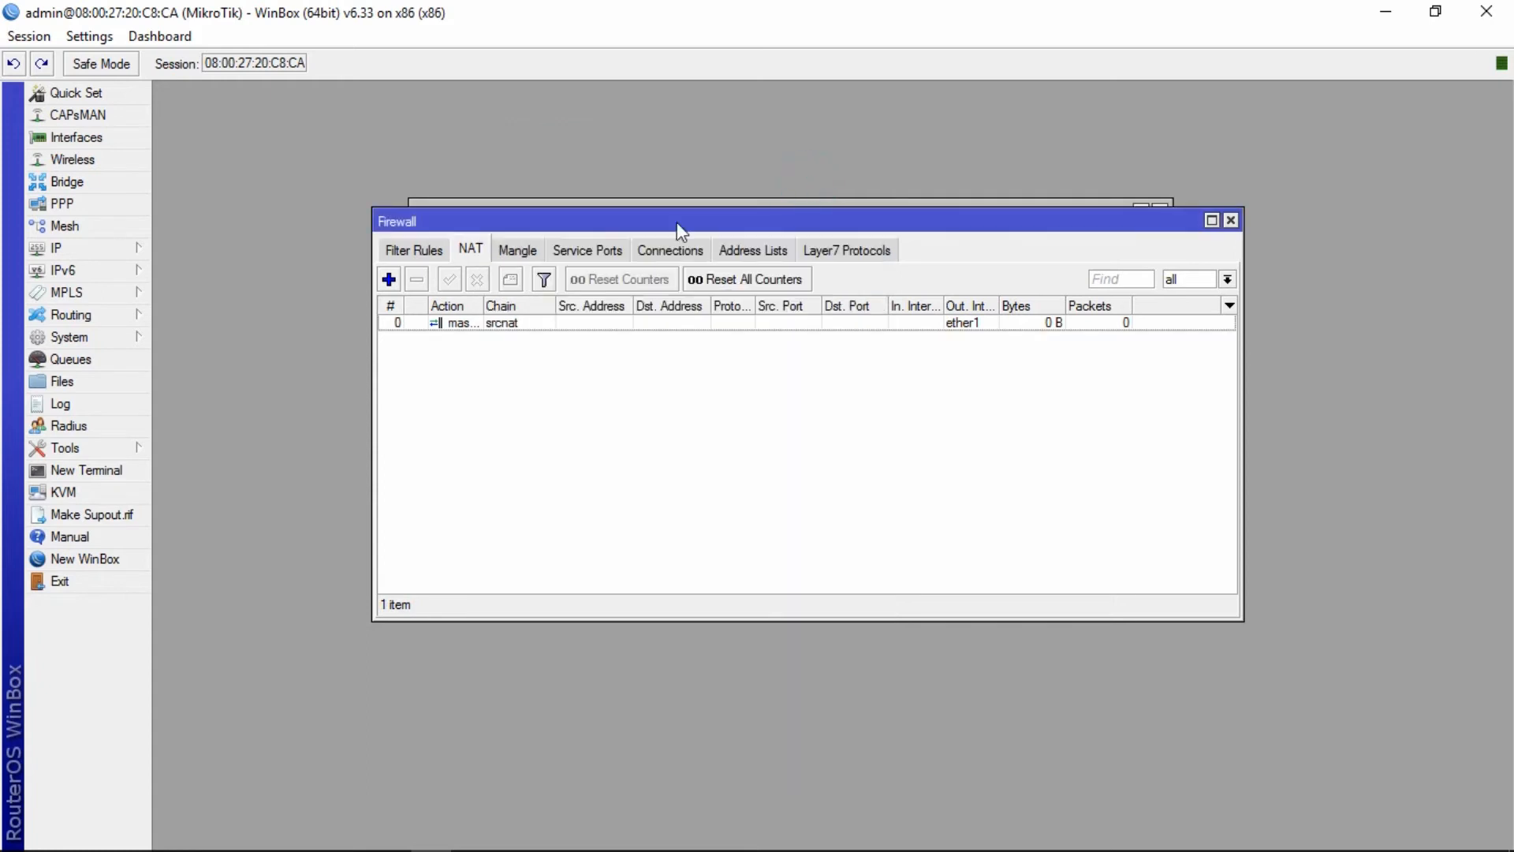
- Ping google.com from a new router terminal to test internet access, and stop the ping after several replies
left_click(120, 467)
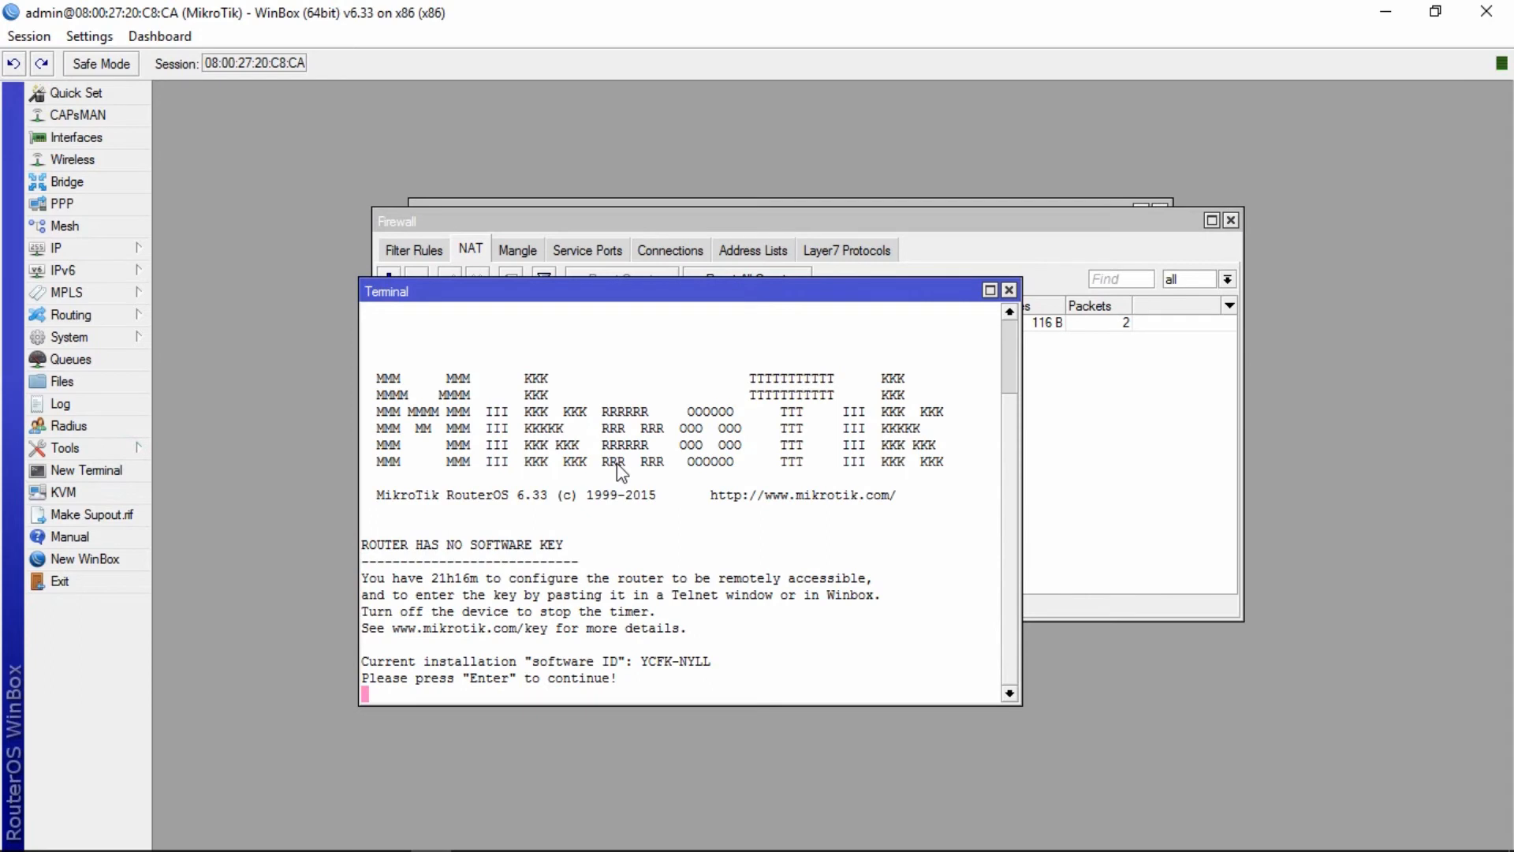
type("ping ")
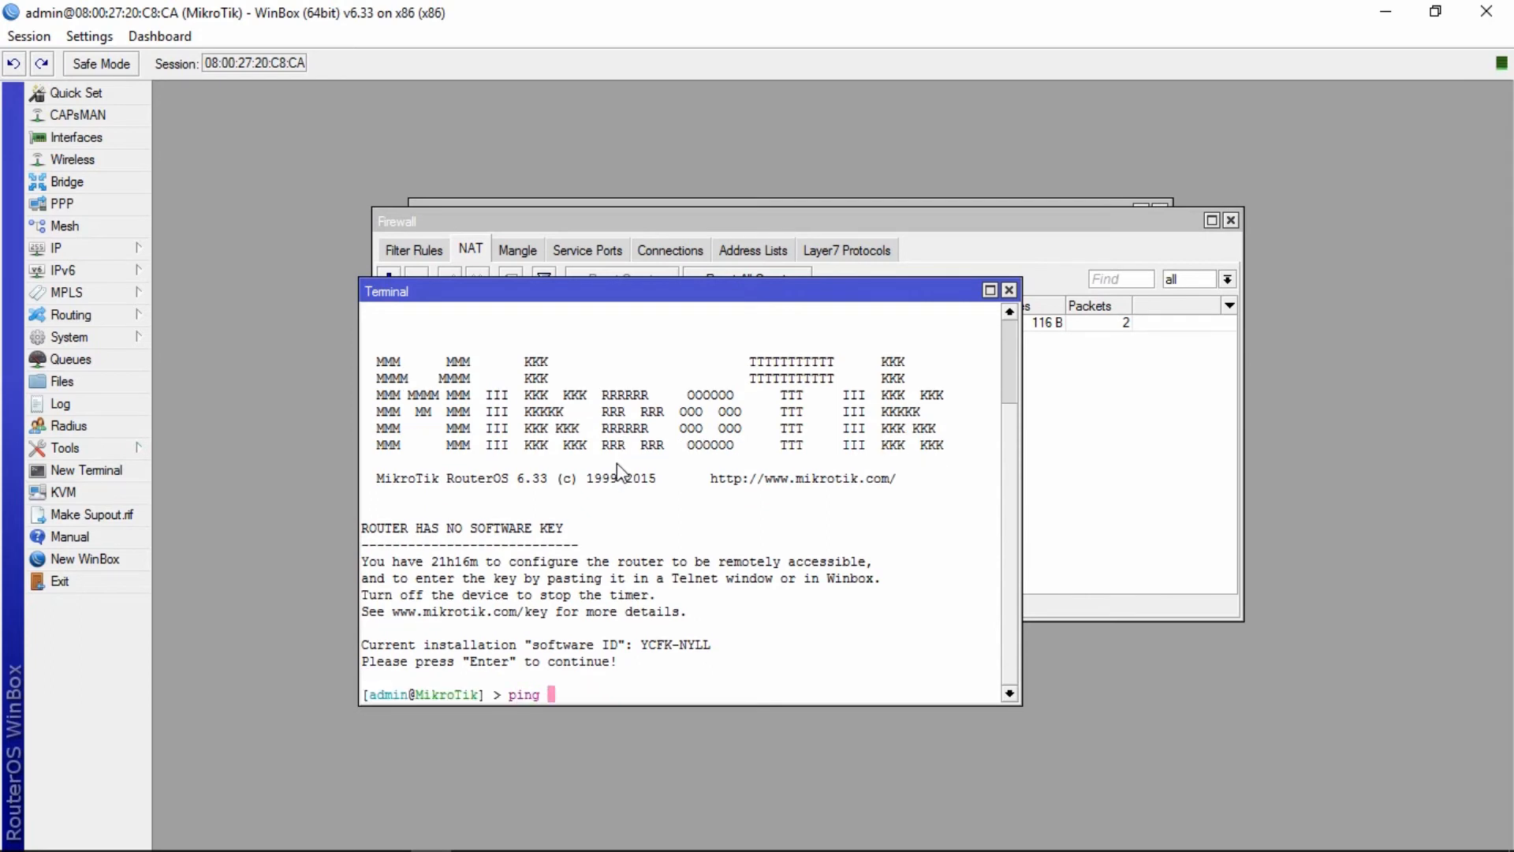
type("google.com")
key("Return")
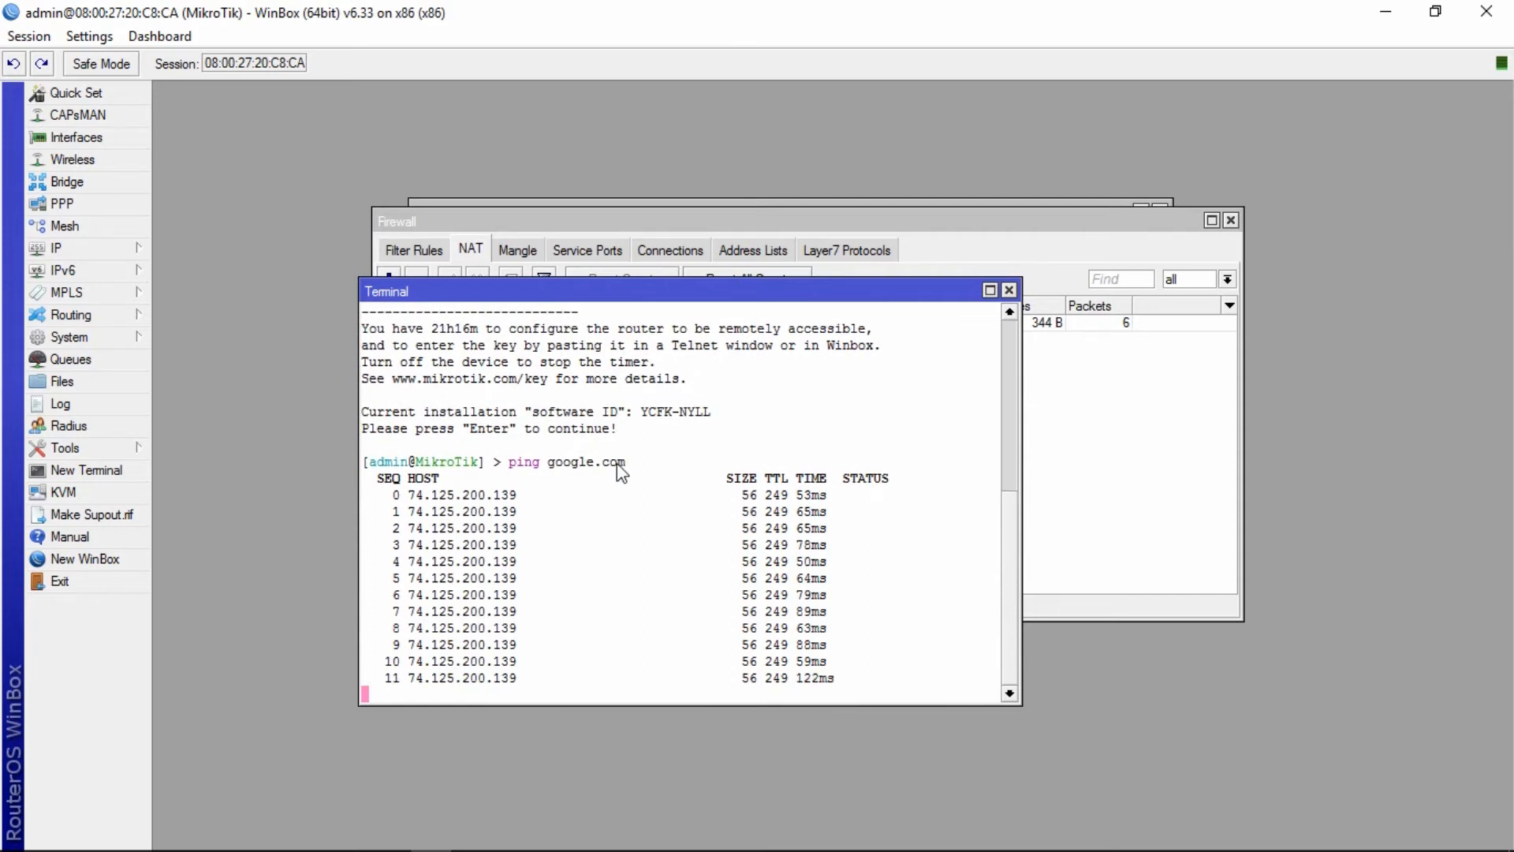
key("ctrl+c")
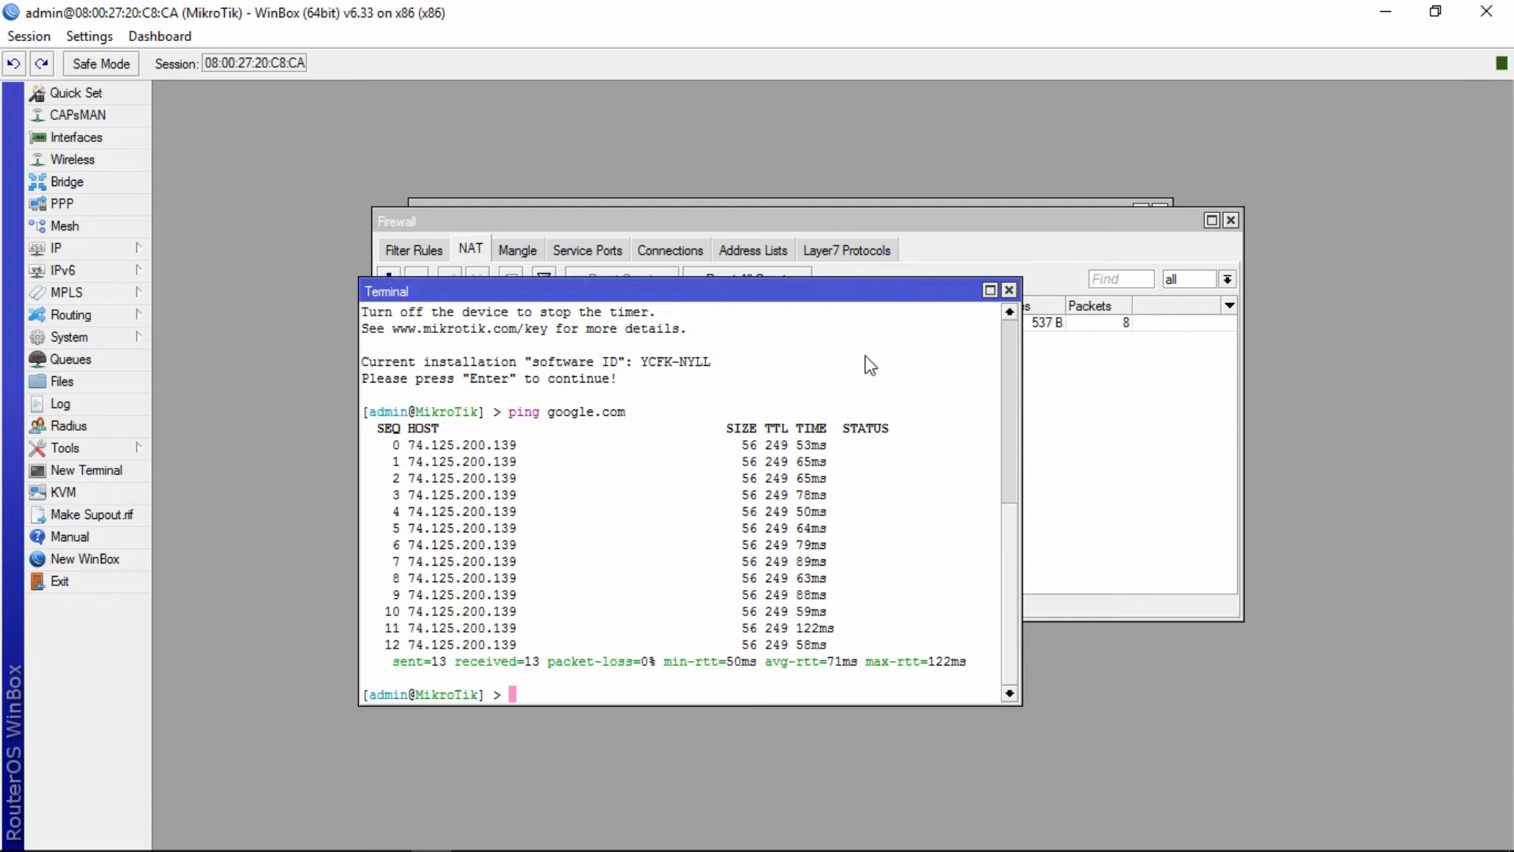
- Switch to the running windows7 virtual machine and open its Network and Sharing Center
mouse_move(469, 848)
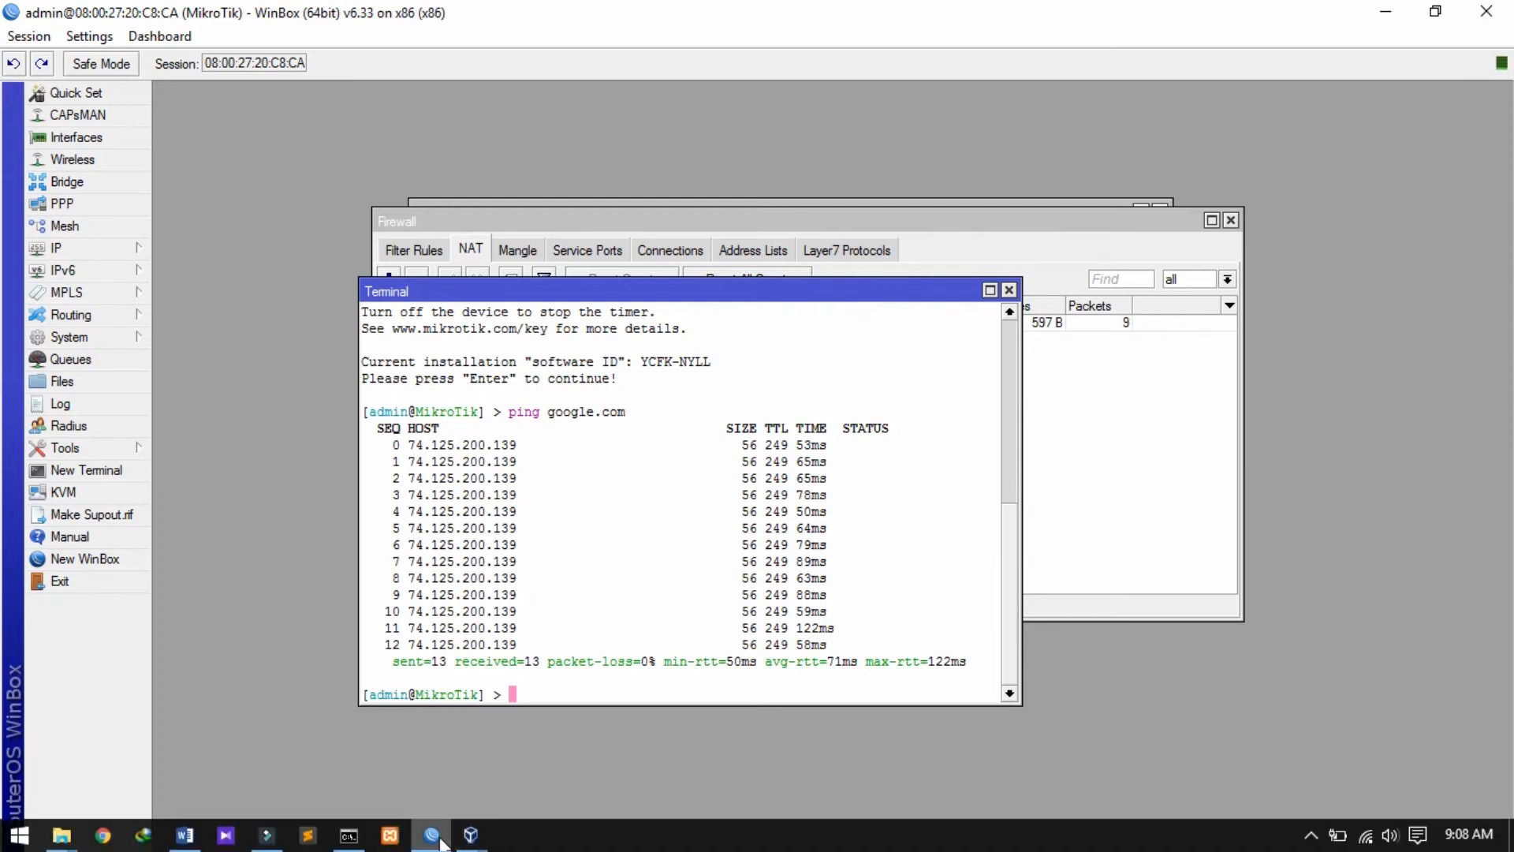
left_click(282, 741)
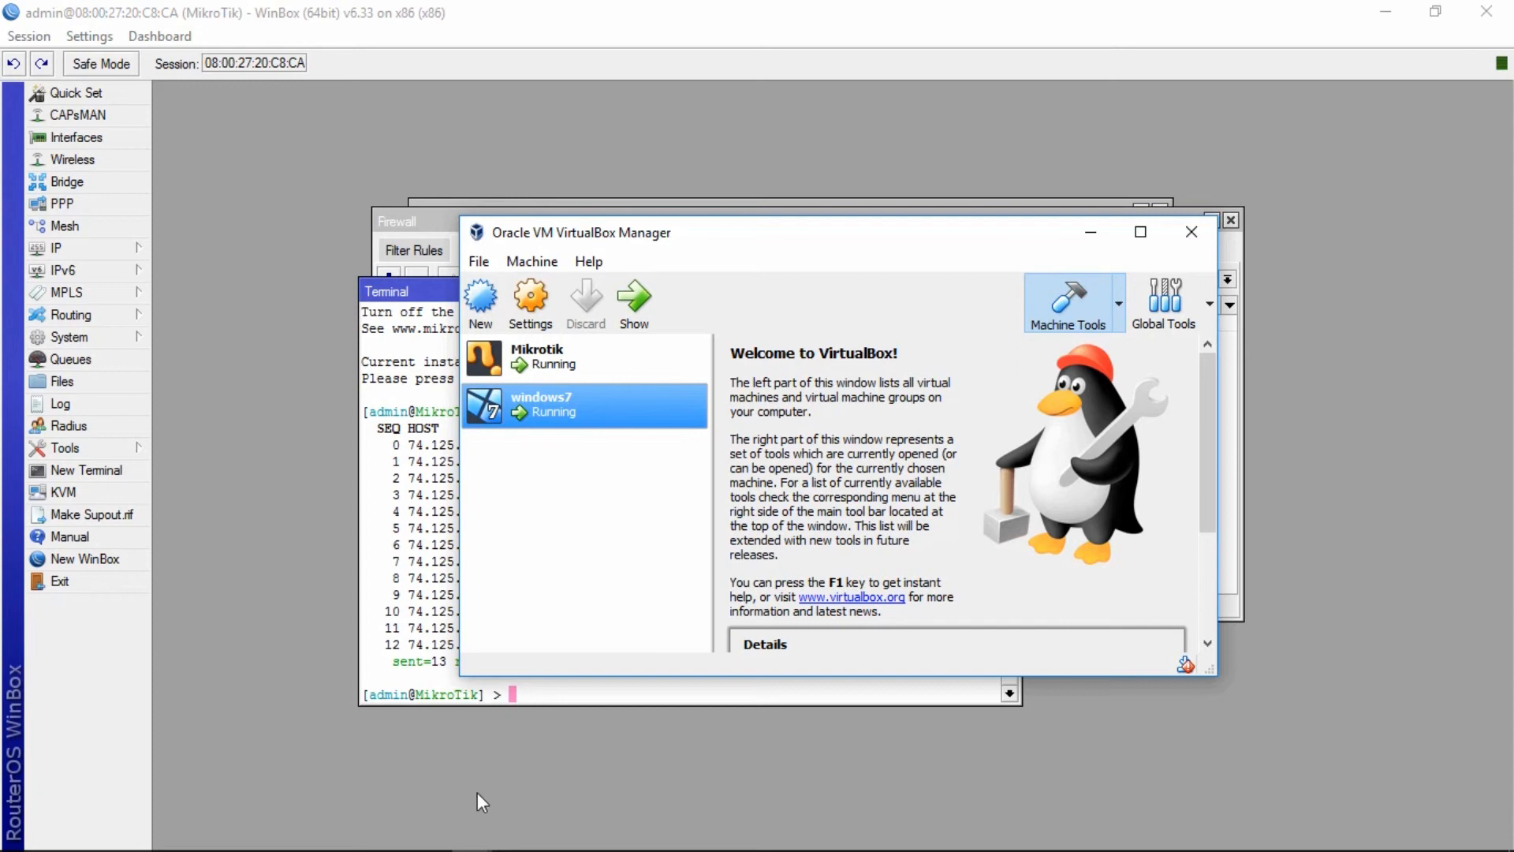
mouse_move(472, 834)
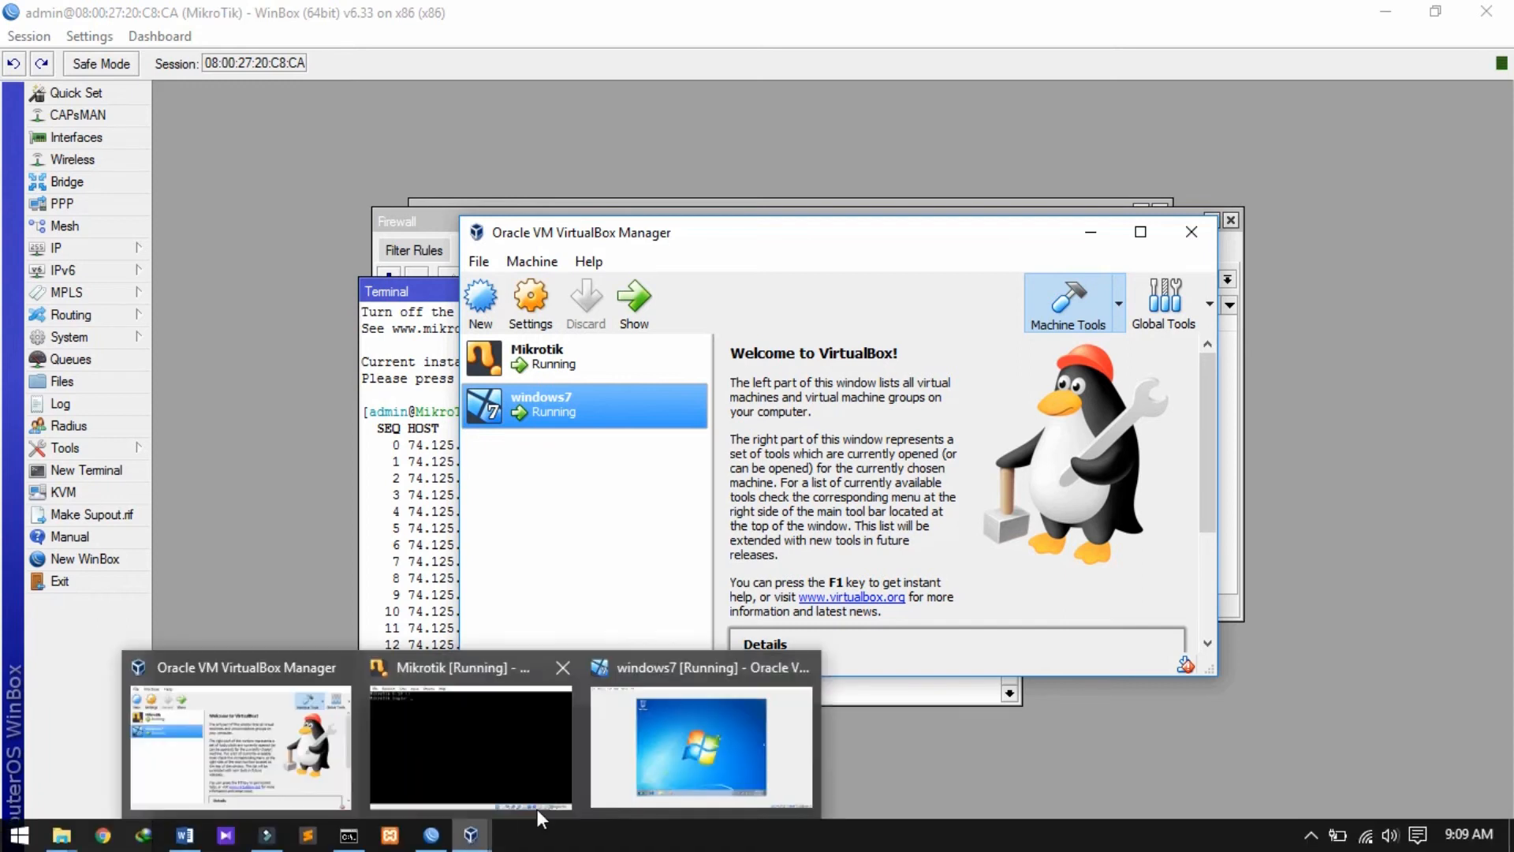
left_click(653, 773)
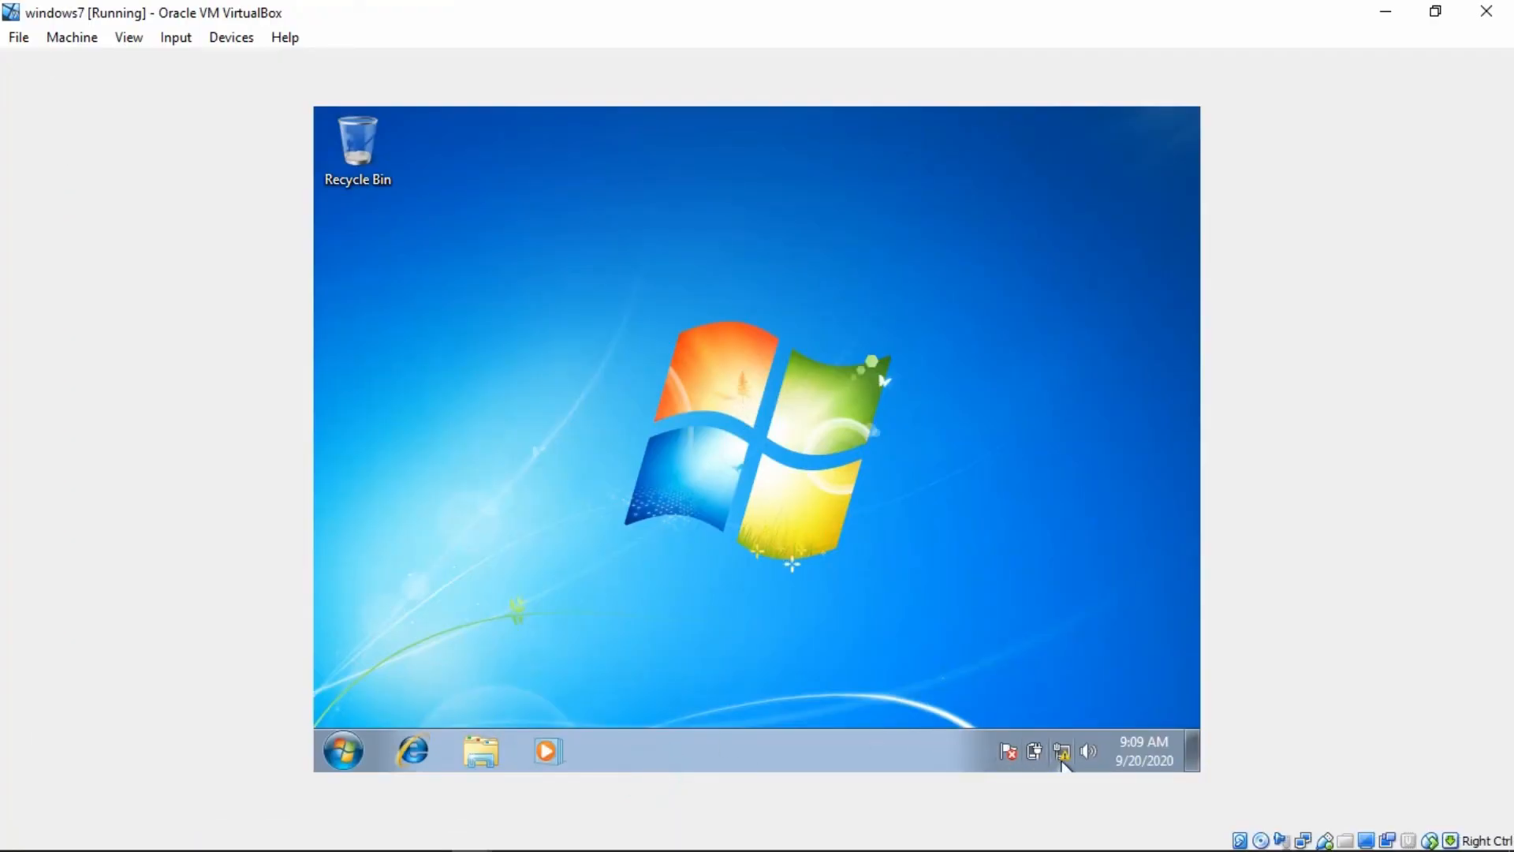
mouse_move(1062, 761)
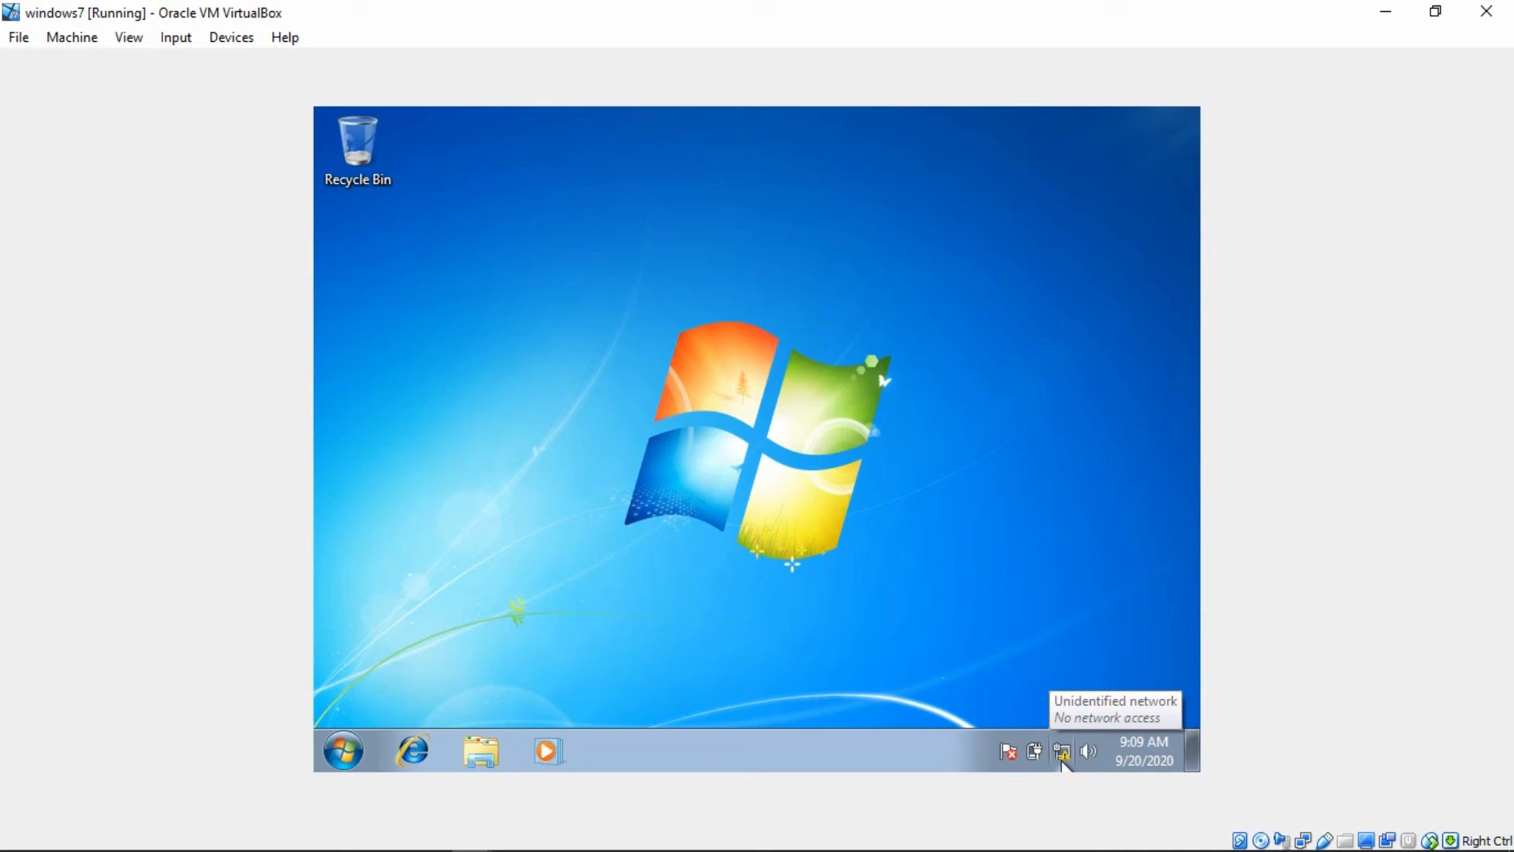
right_click(1062, 760)
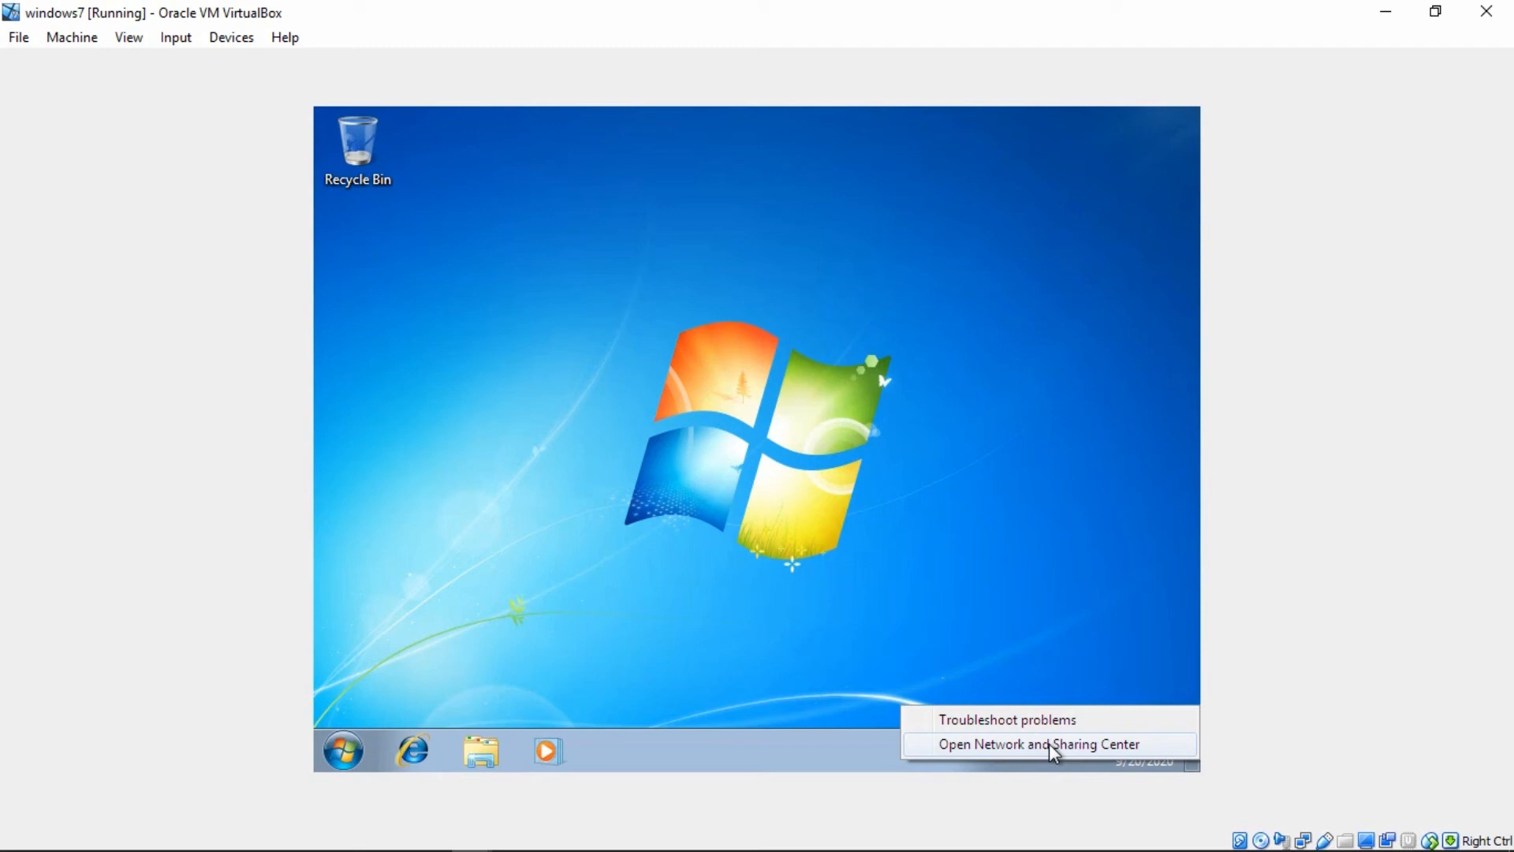
left_click(1048, 743)
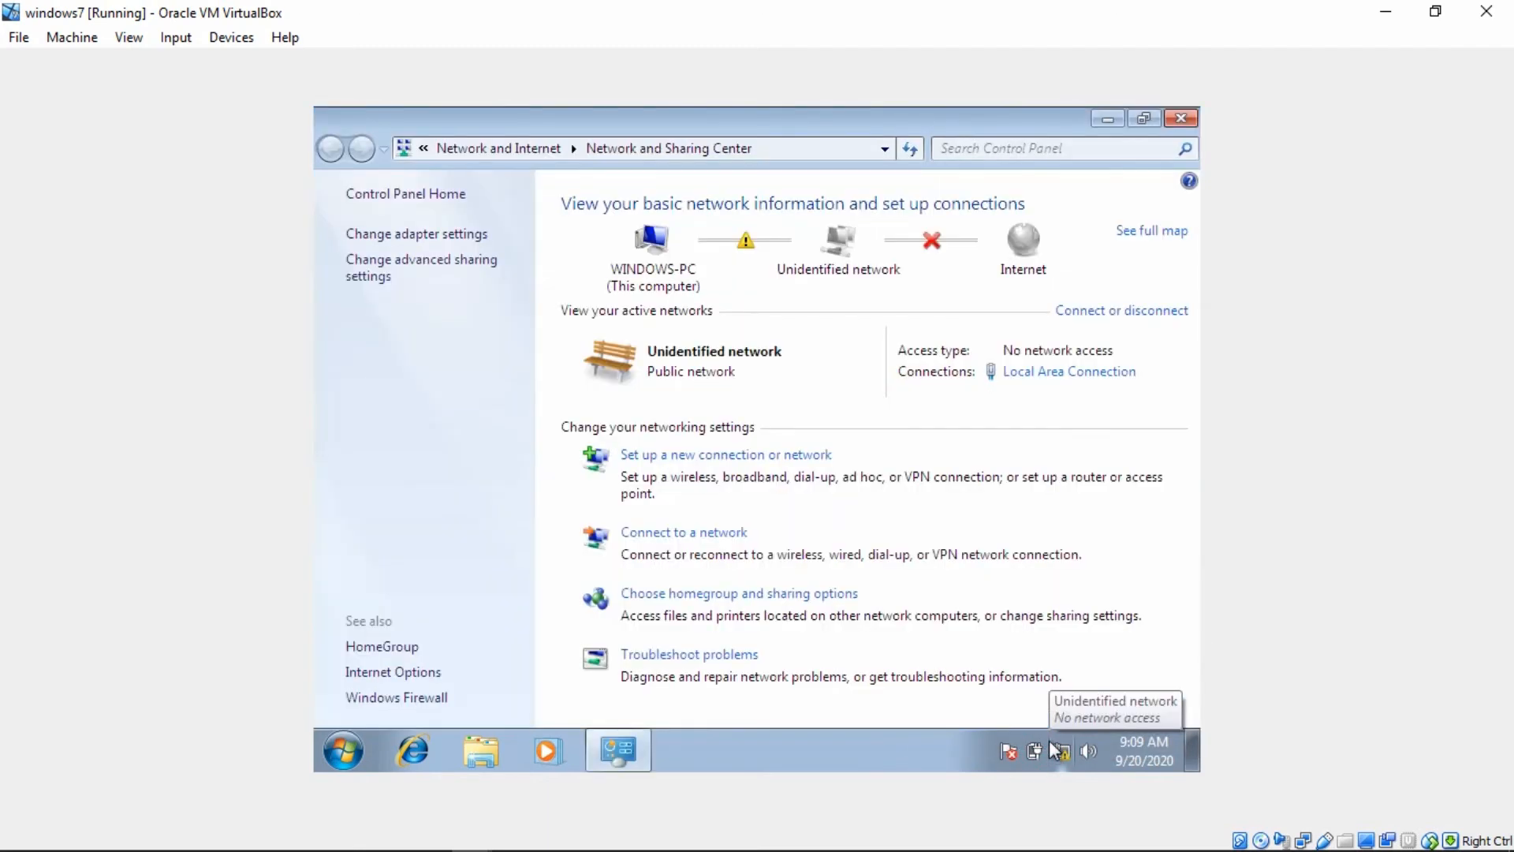
- Open the Local Area Connection's Internet Protocol Version 4 properties and choose to use a manually entered IP address
left_click(1048, 384)
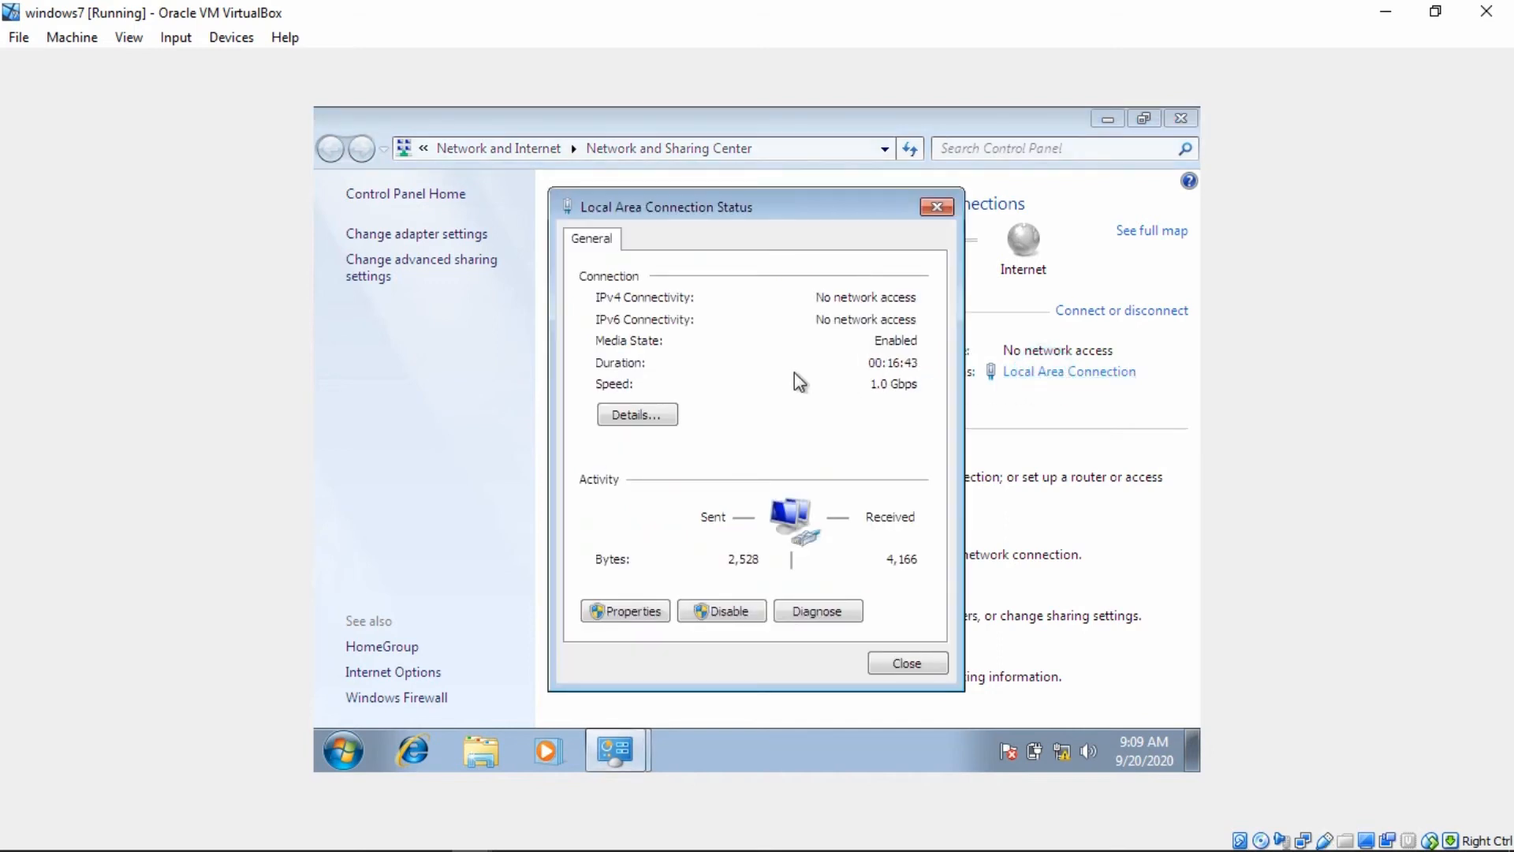
left_click(630, 616)
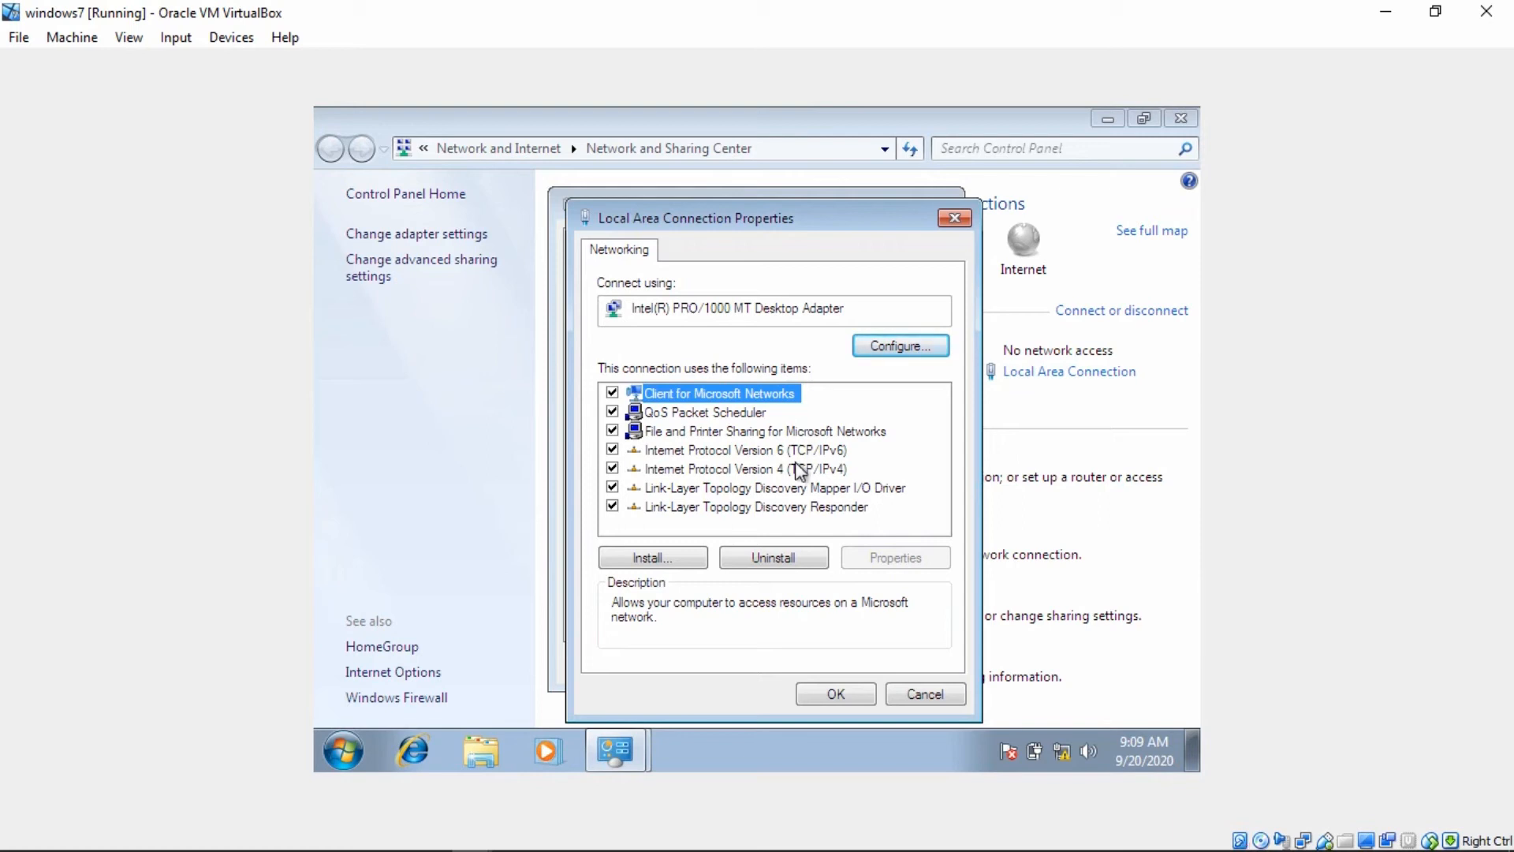
left_click(750, 468)
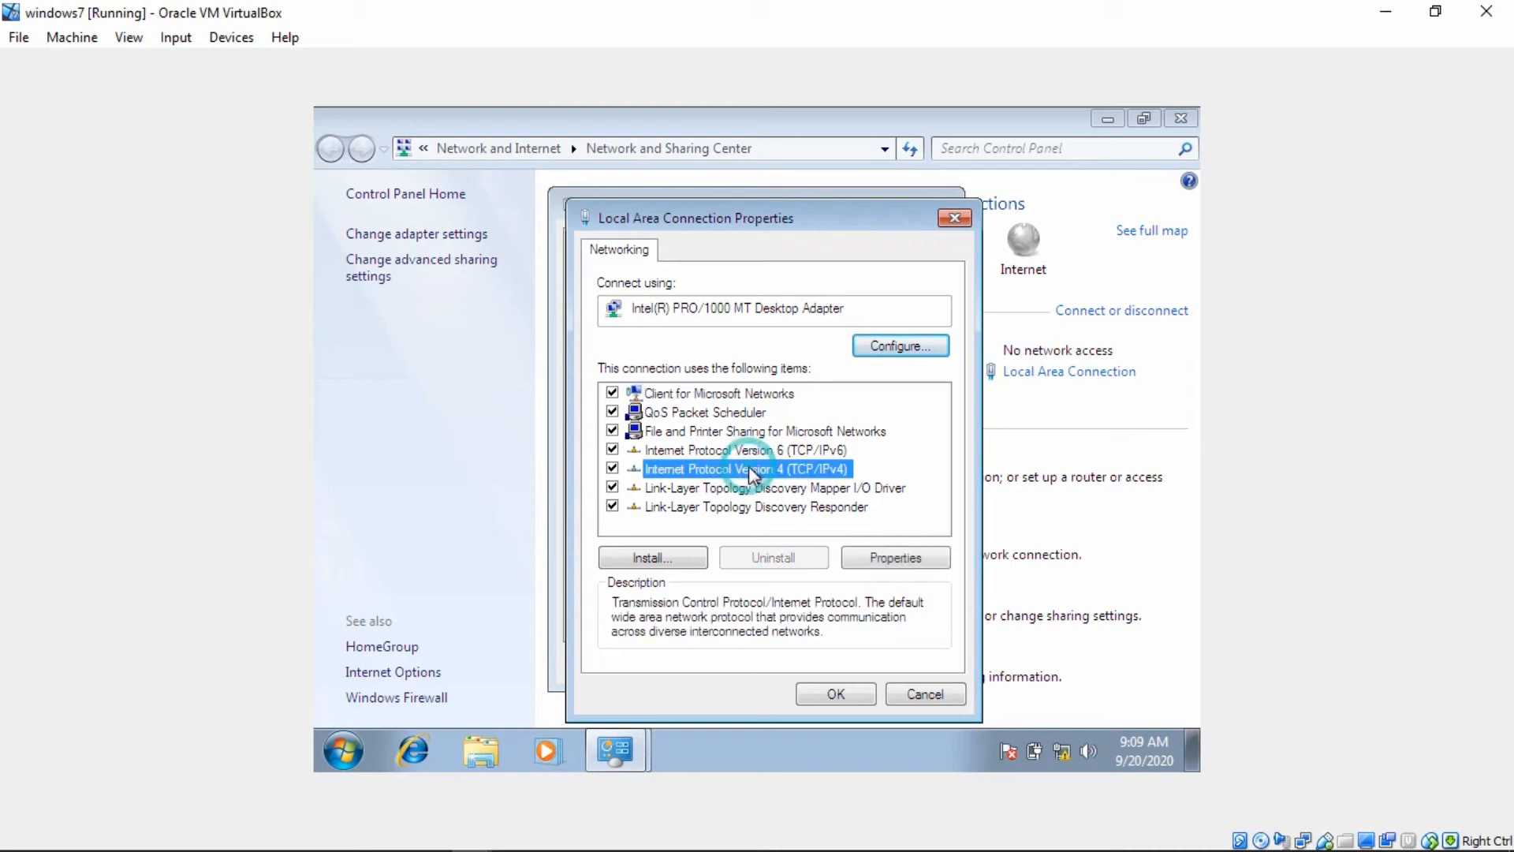
left_click(895, 557)
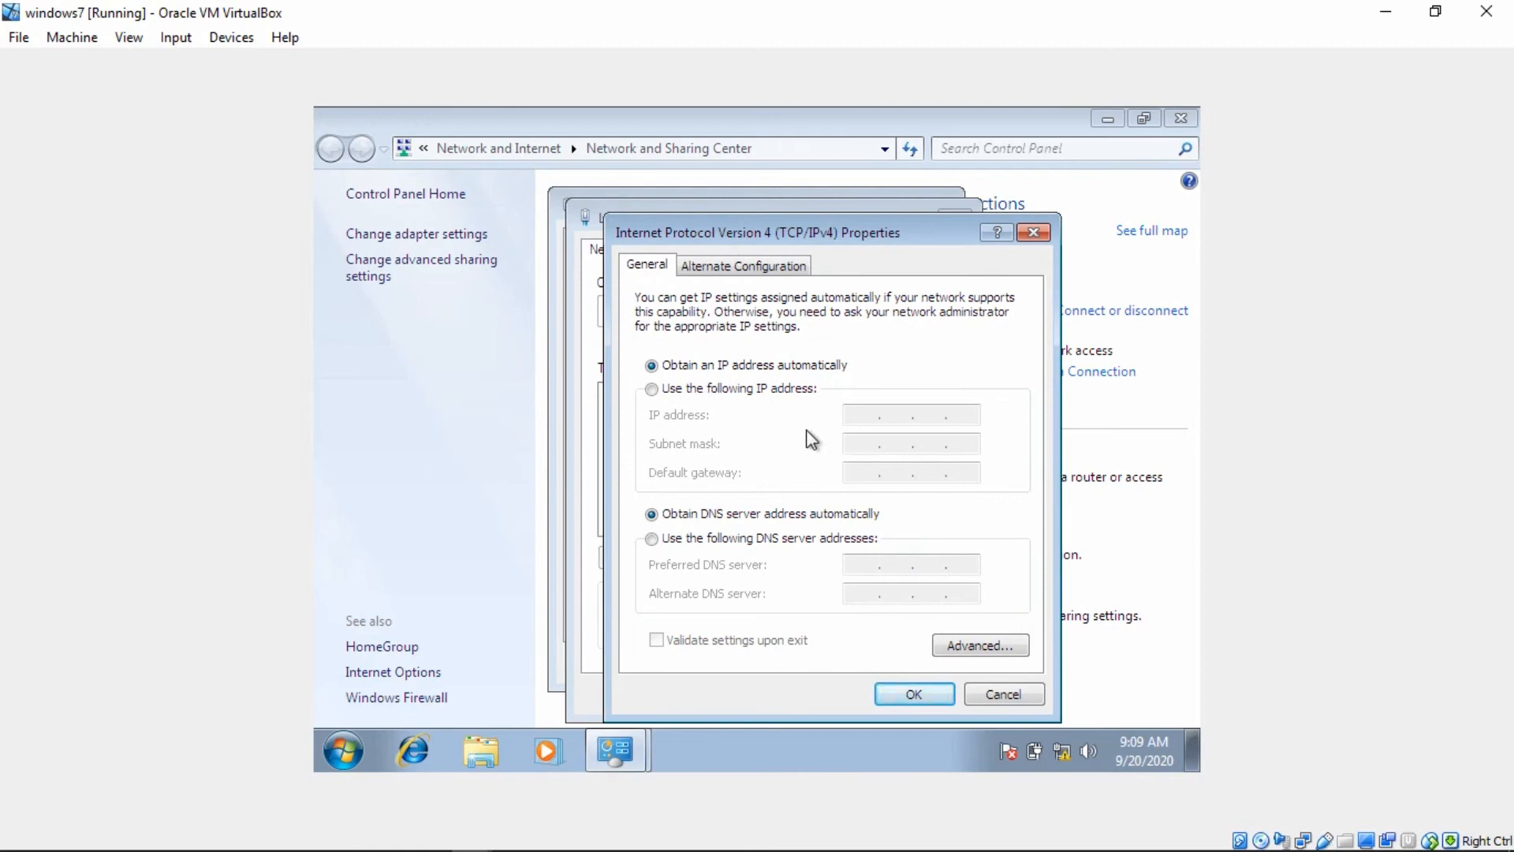
left_click(684, 394)
left_click(860, 411)
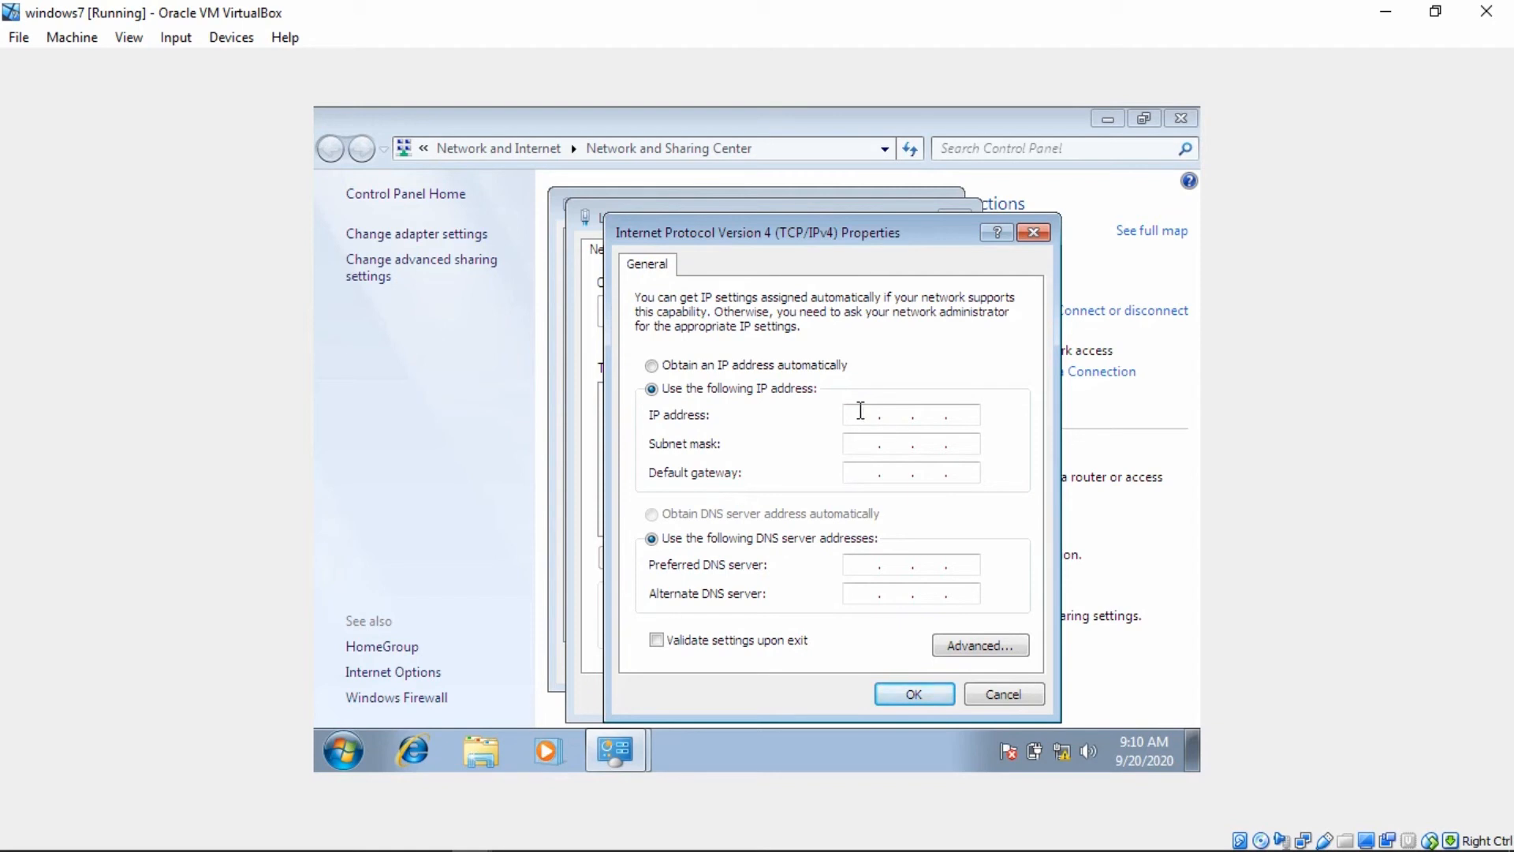
- Switch to WinBox and open the router's IP address list to check the addresses of its interfaces
mouse_move(613, 752)
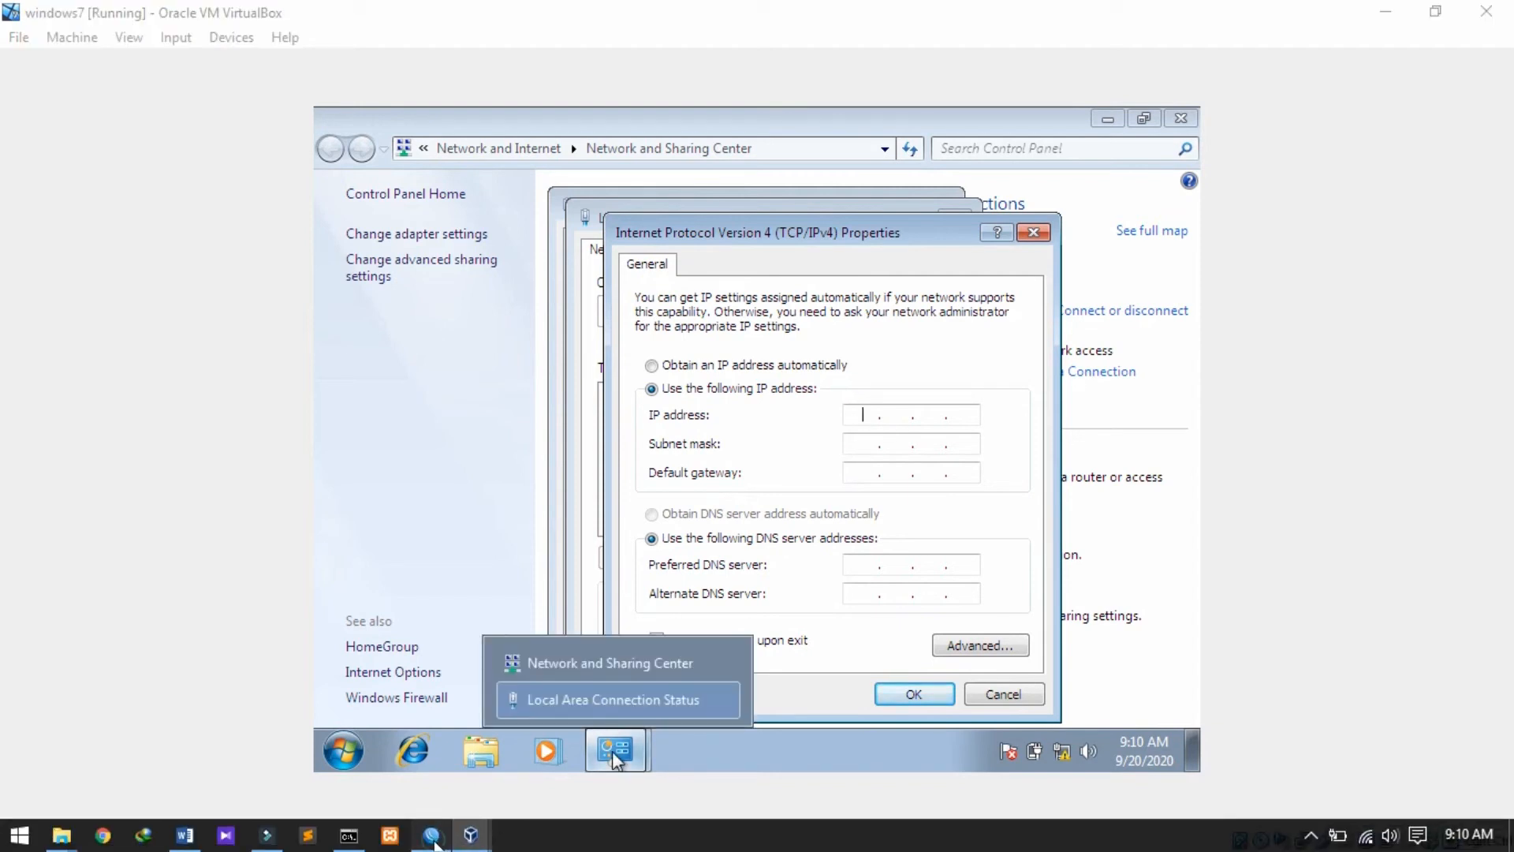
left_click(432, 838)
left_click(64, 247)
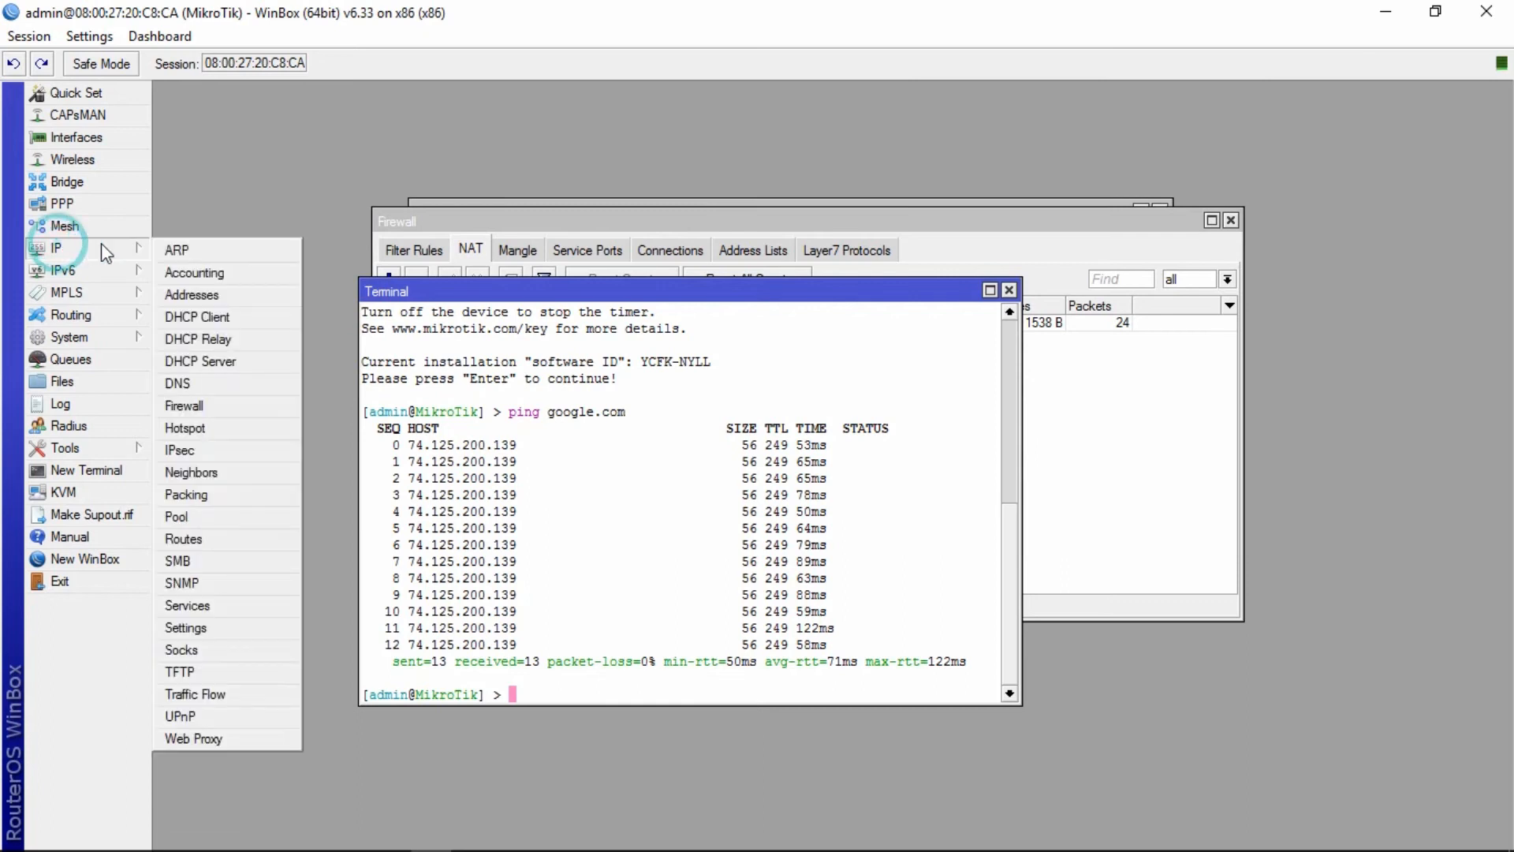
left_click(183, 272)
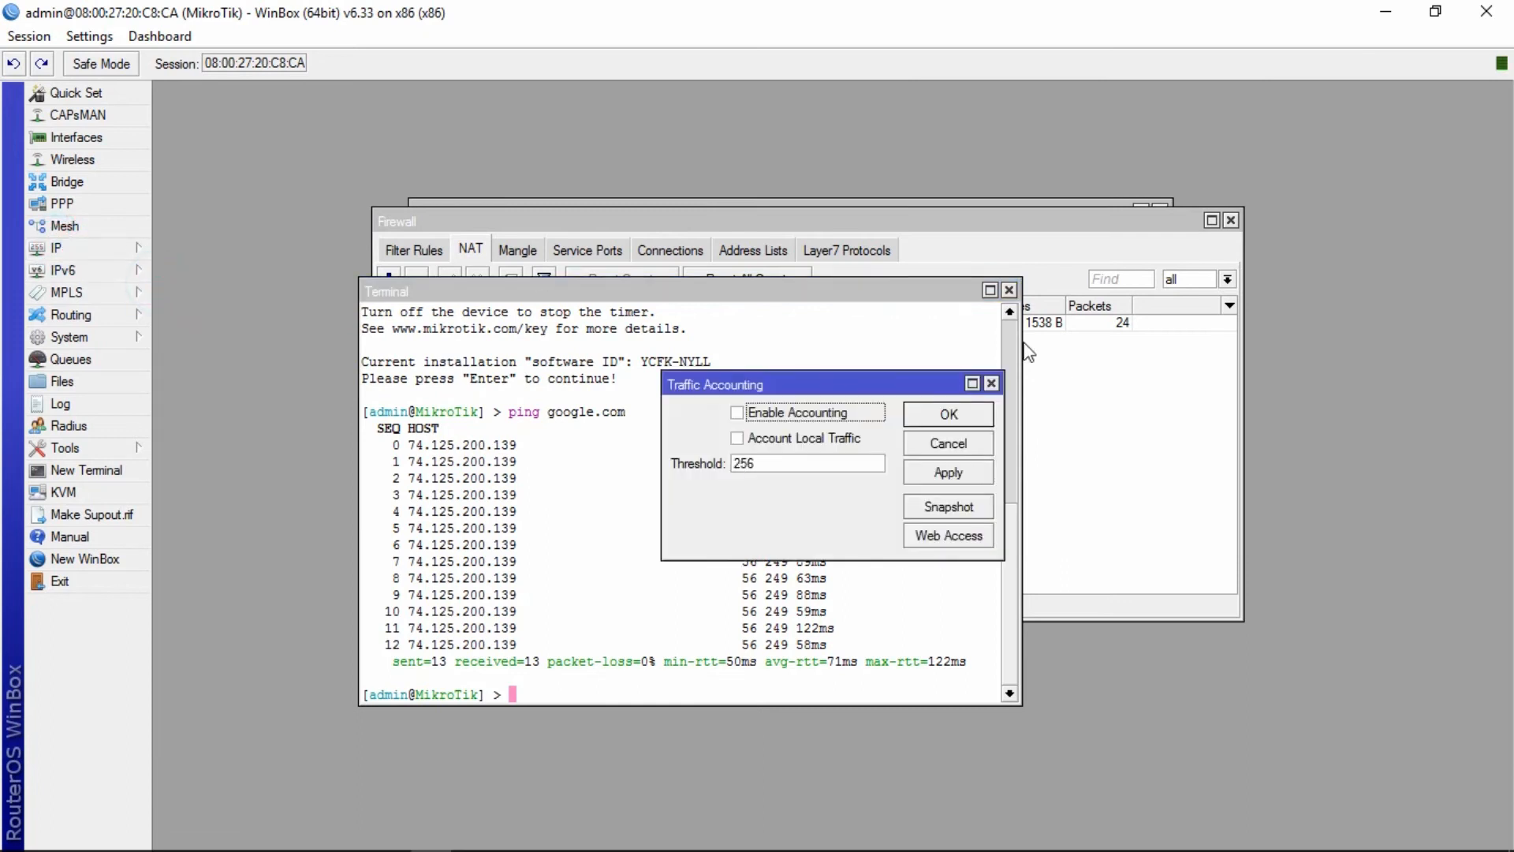
left_click(992, 383)
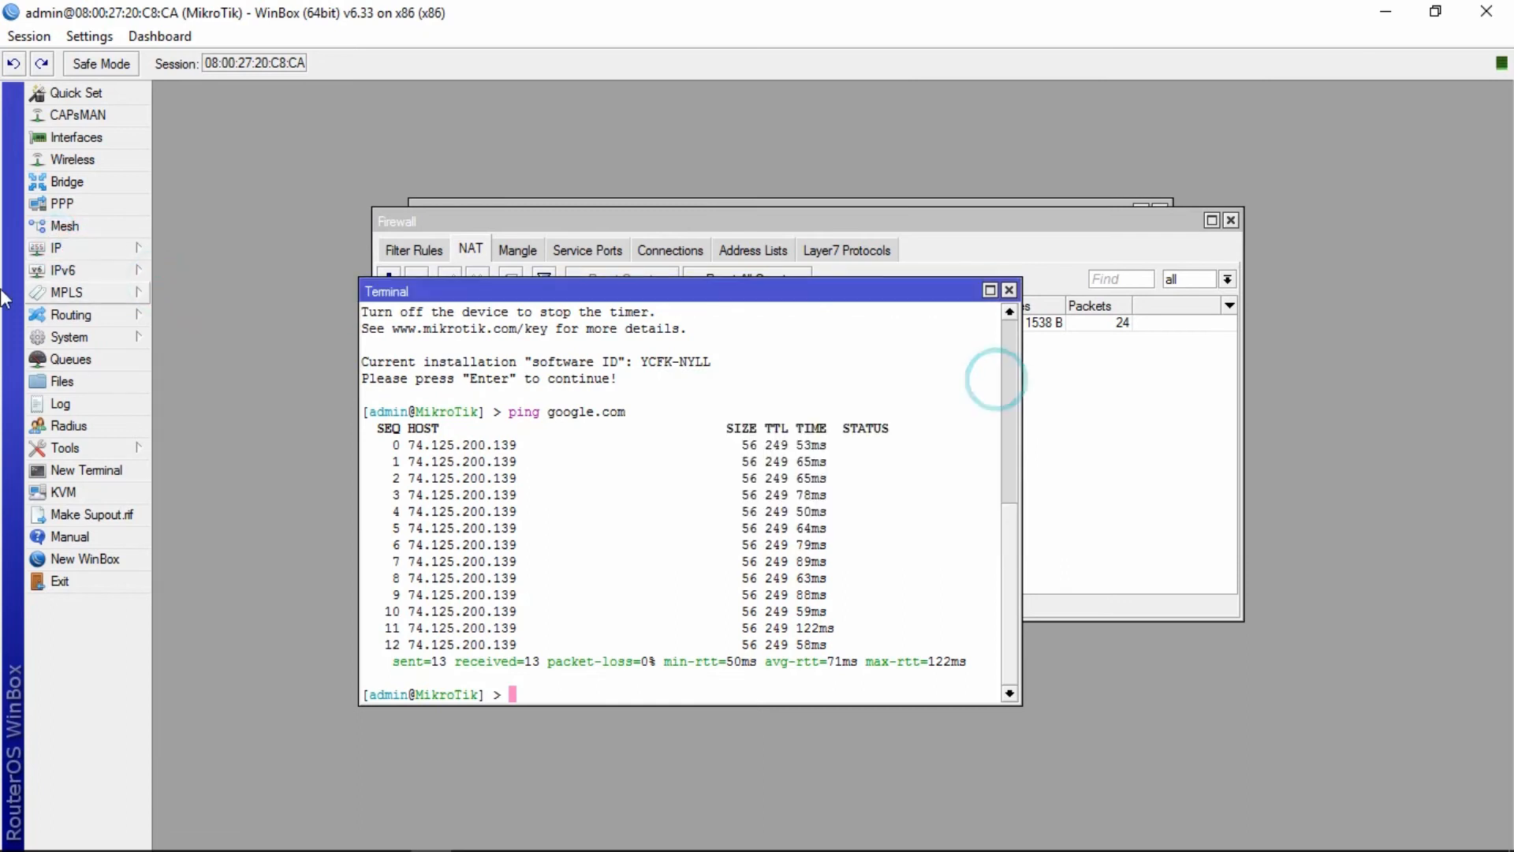
left_click(43, 251)
left_click(190, 294)
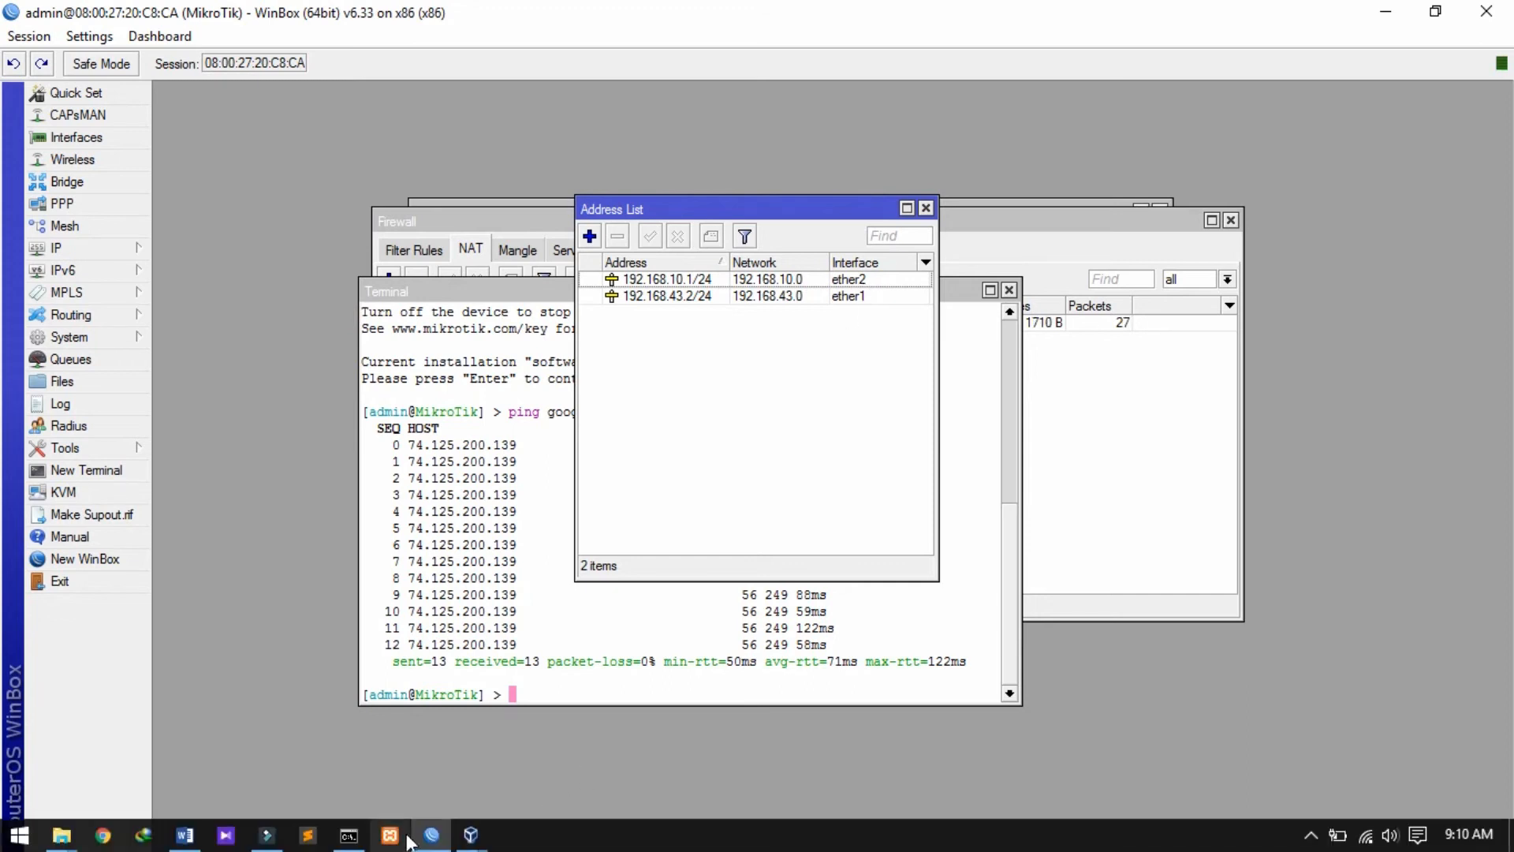
- Return to the windows7 virtual machine and enter 192.168.10.3 as the client's IP address
left_click(472, 836)
left_click(704, 738)
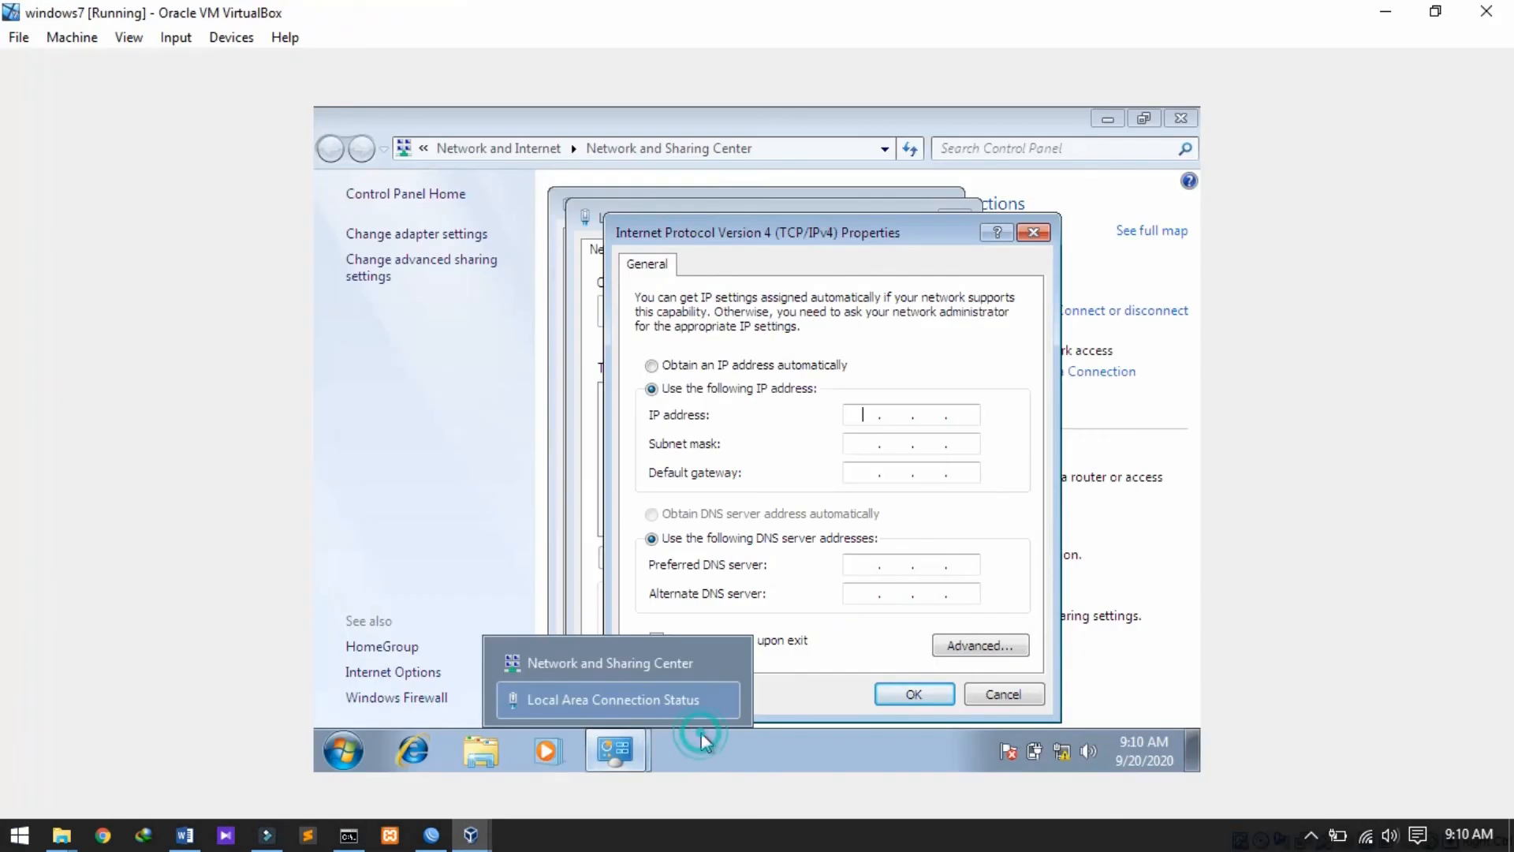
type("192 . . .")
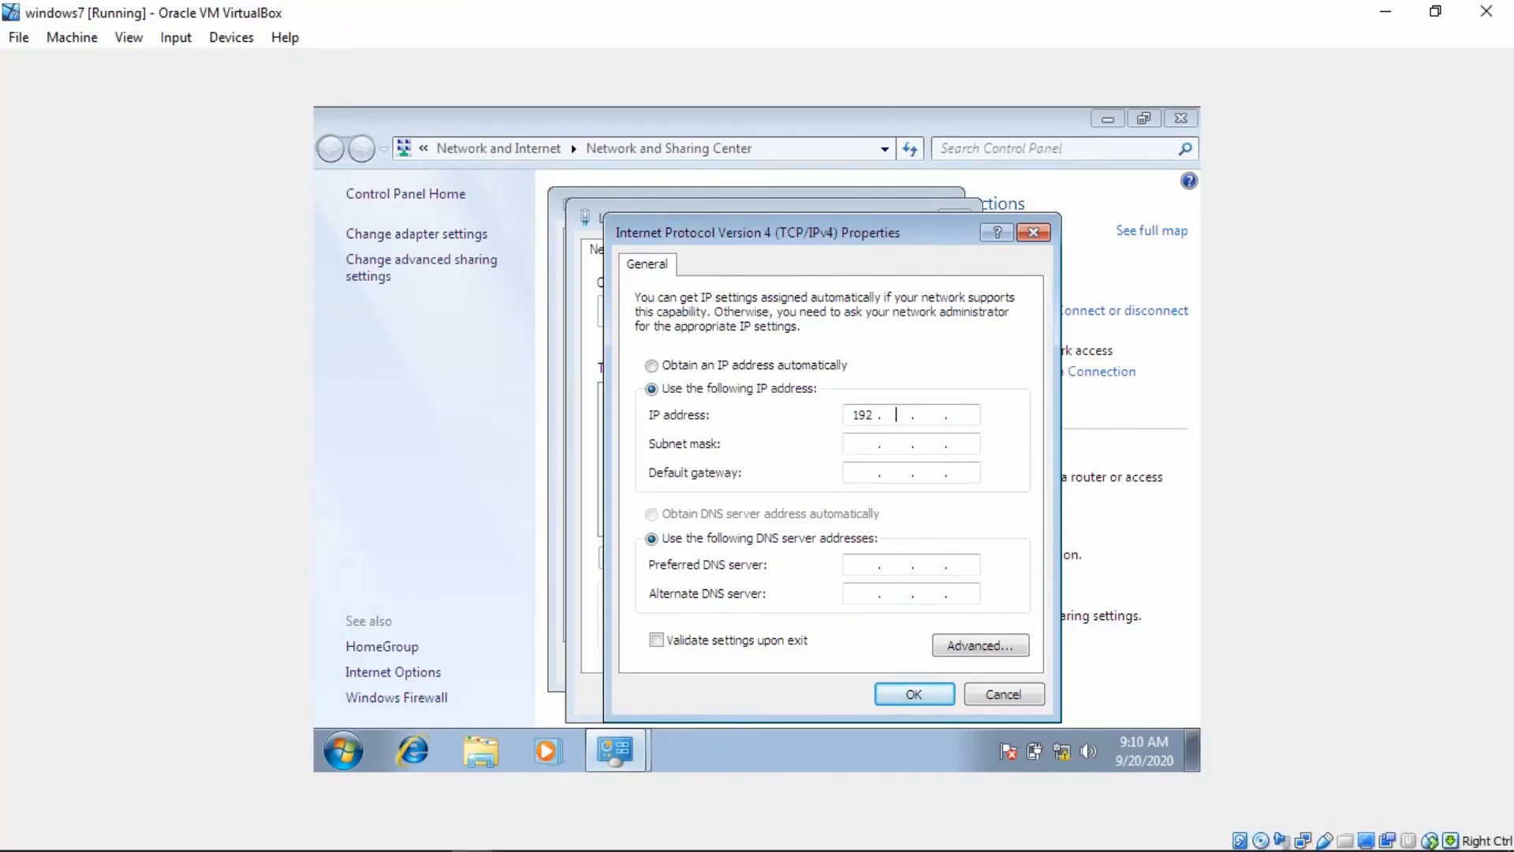
key("BackSpace")
key("BackSpace")
key("BackSpace")
type("168 . 10 . 3")
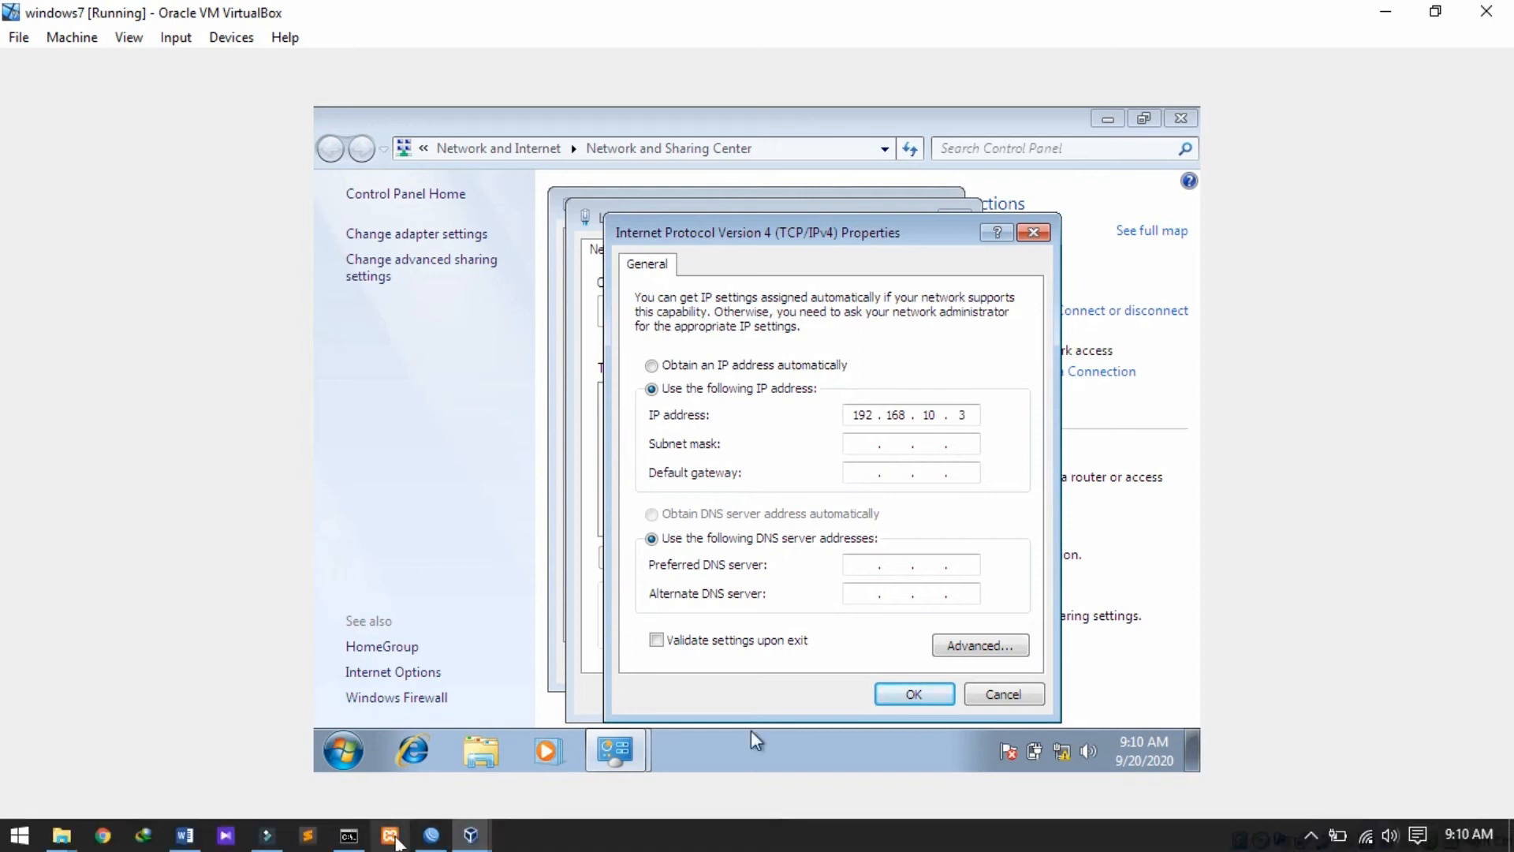
- Recheck the router's address list in WinBox, and set the client's IP address to 192.168.10.2 with subnet mask 255.255.255.0
left_click(433, 837)
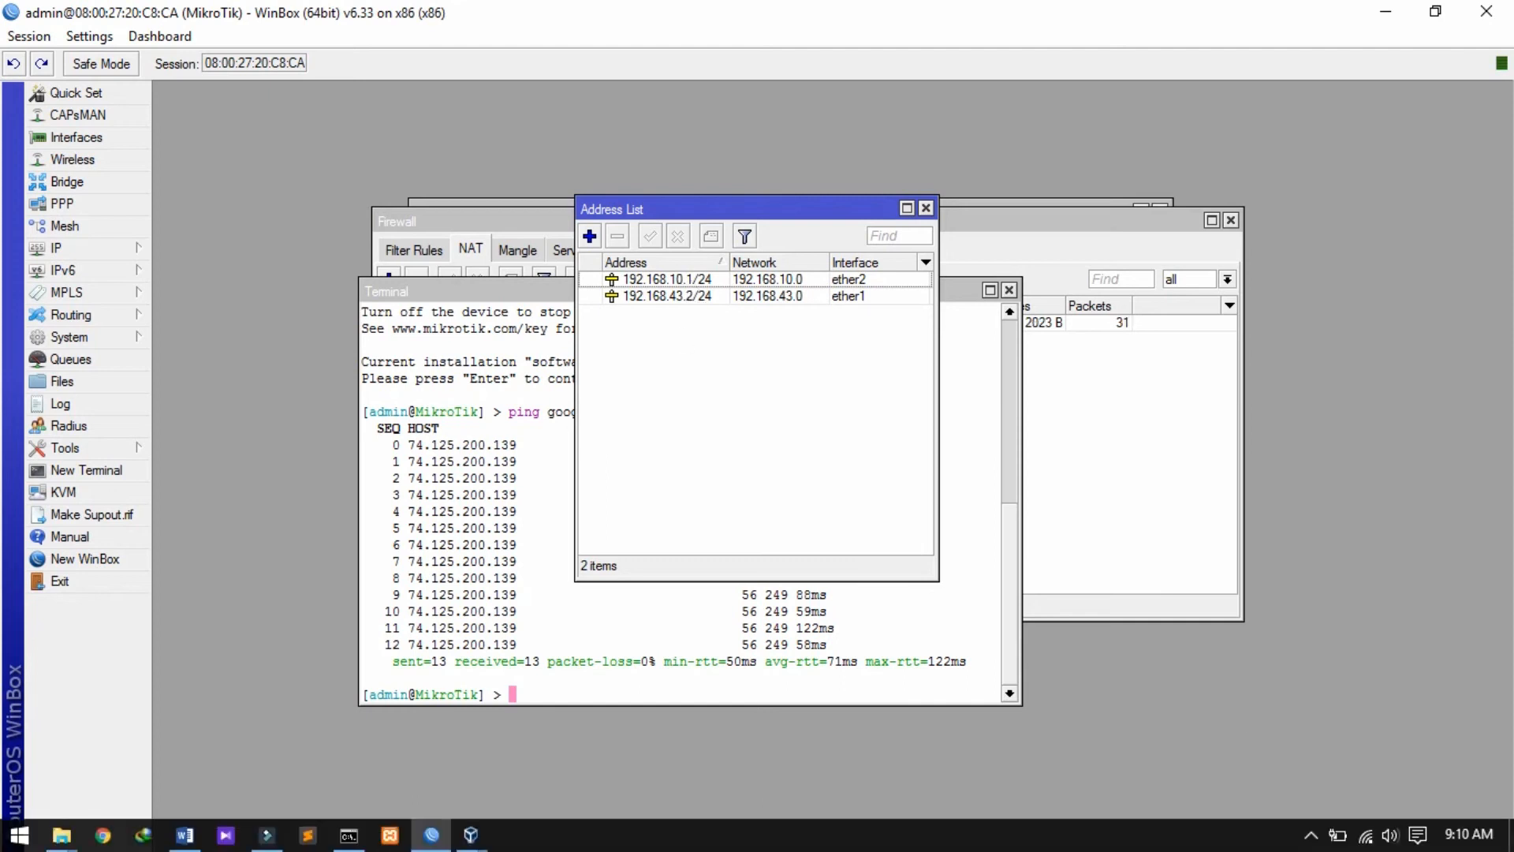
mouse_move(477, 840)
left_click(765, 724)
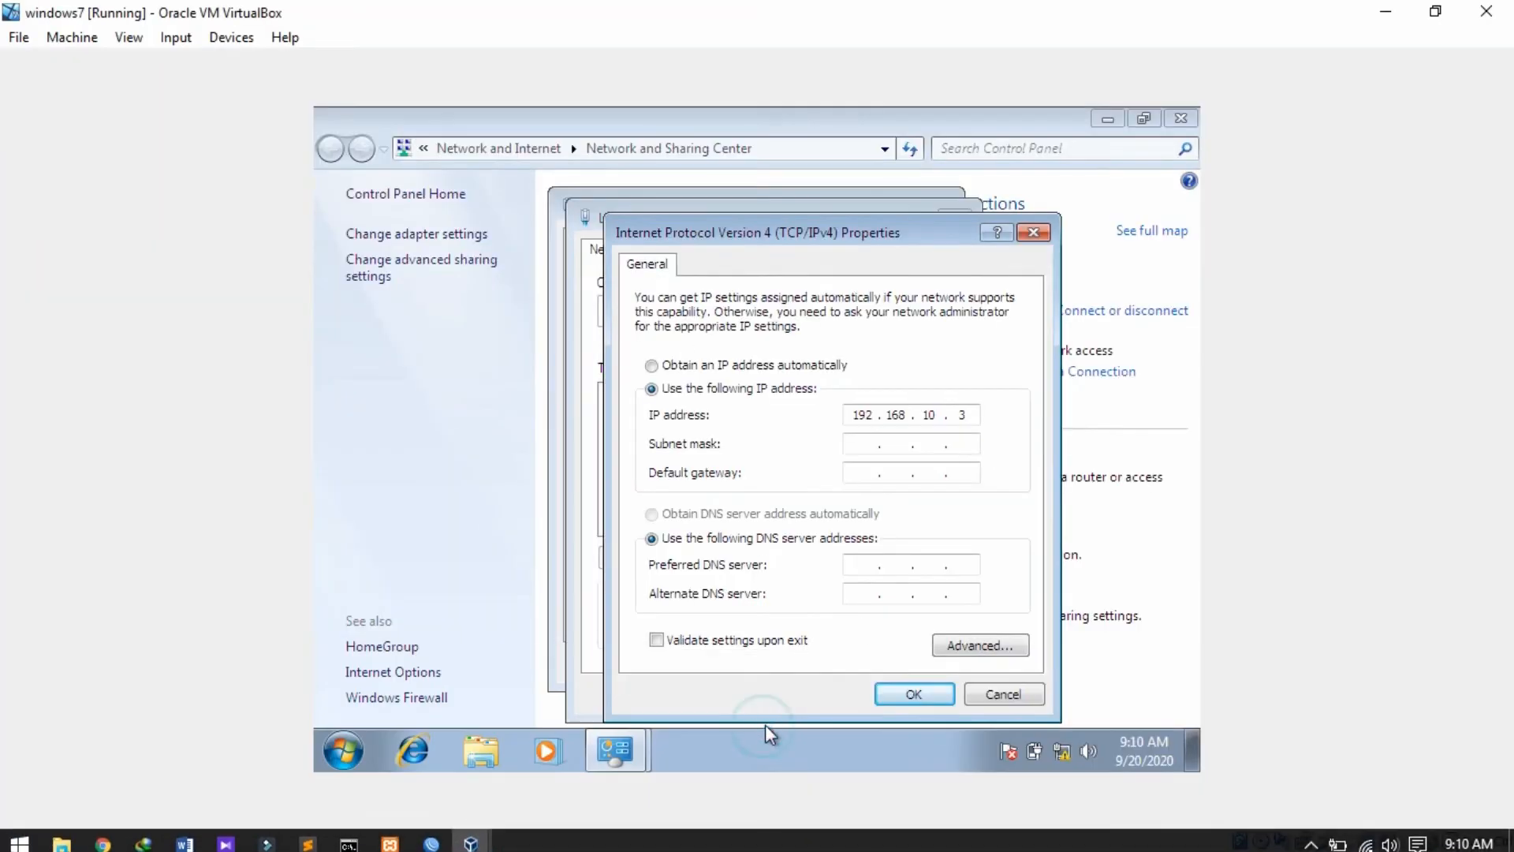
key("BackSpace")
type("2")
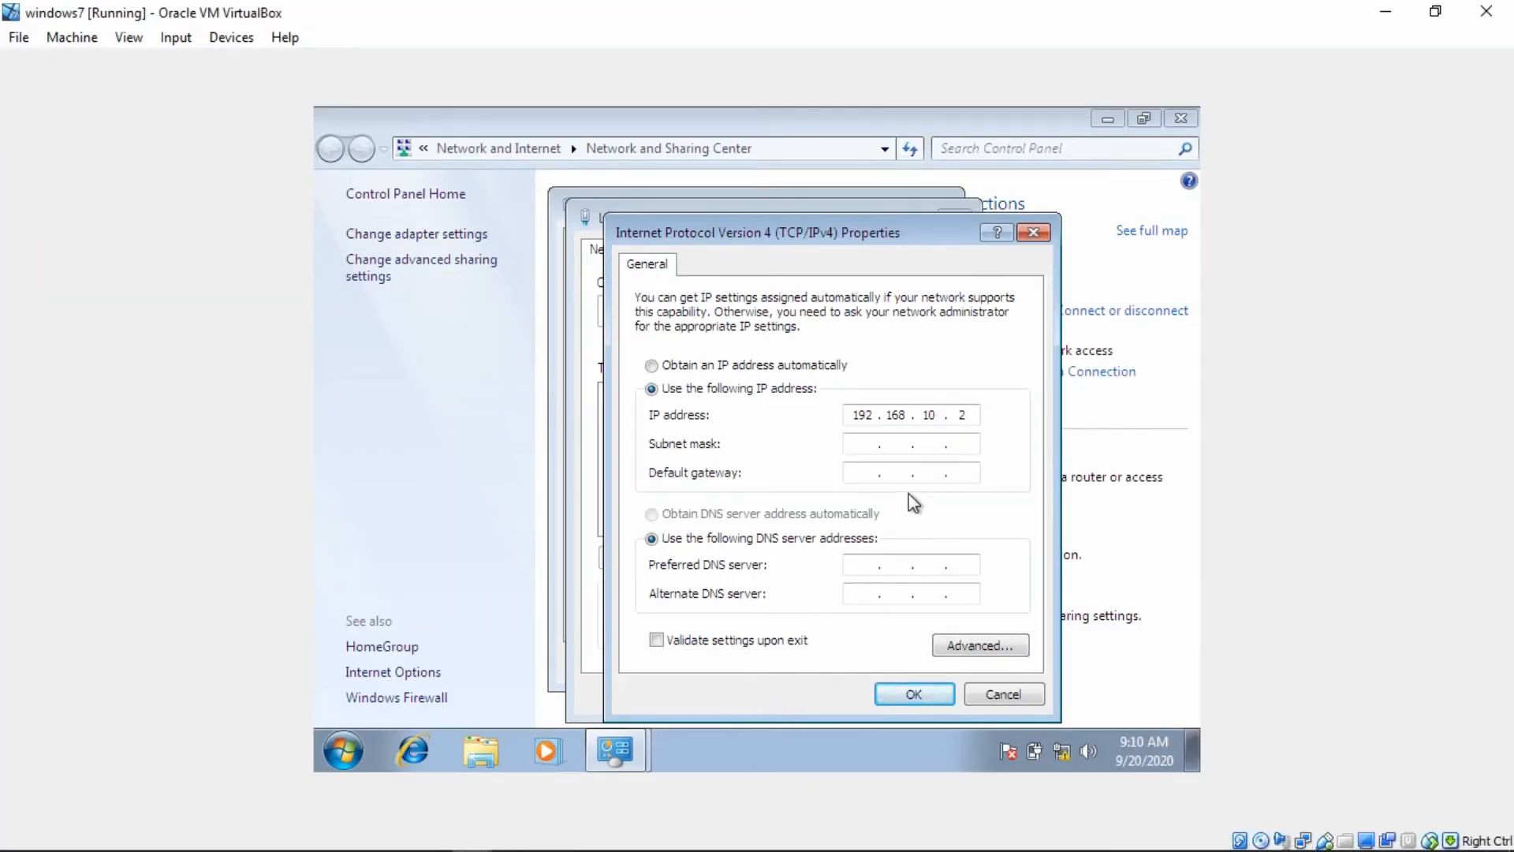
left_click(873, 449)
- Check the router address in WinBox, set the client's default gateway to 192.168.10.1 and preferred DNS server to 8.8.8.8, and accept the settings
mouse_move(541, 841)
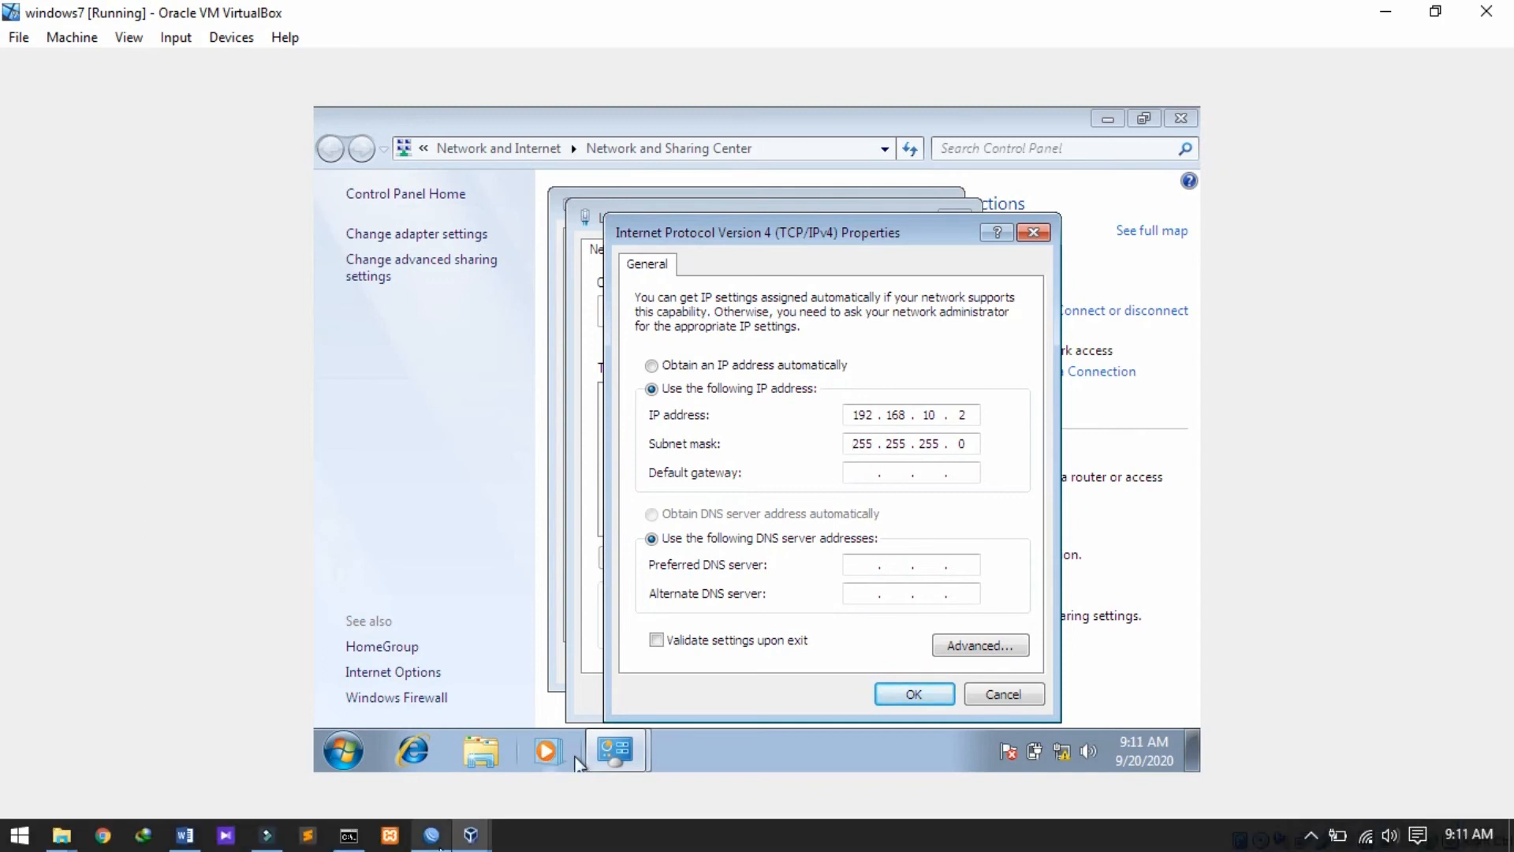
left_click(433, 836)
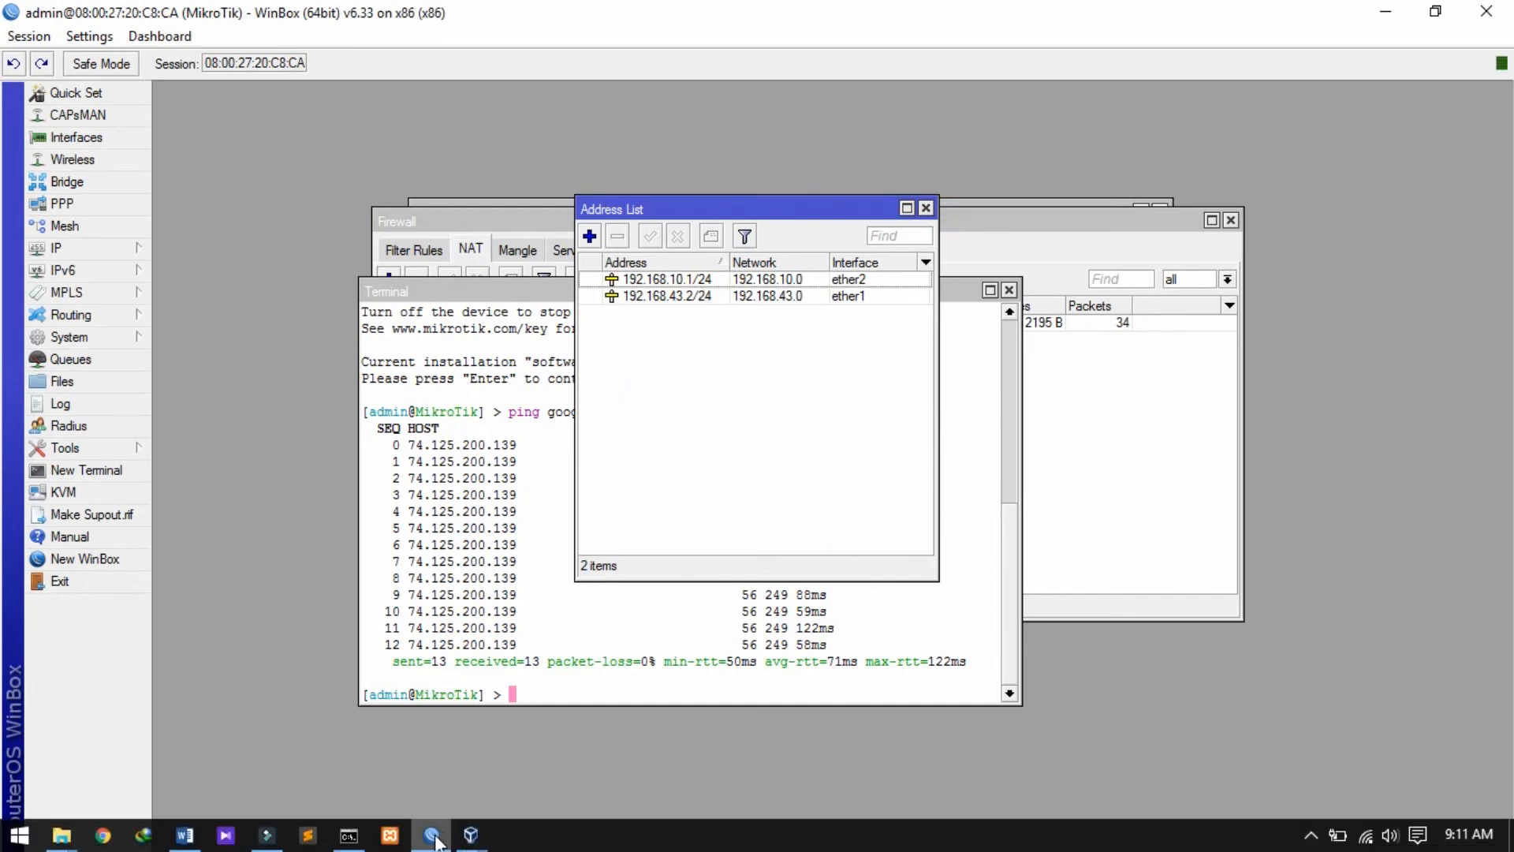
left_click(433, 838)
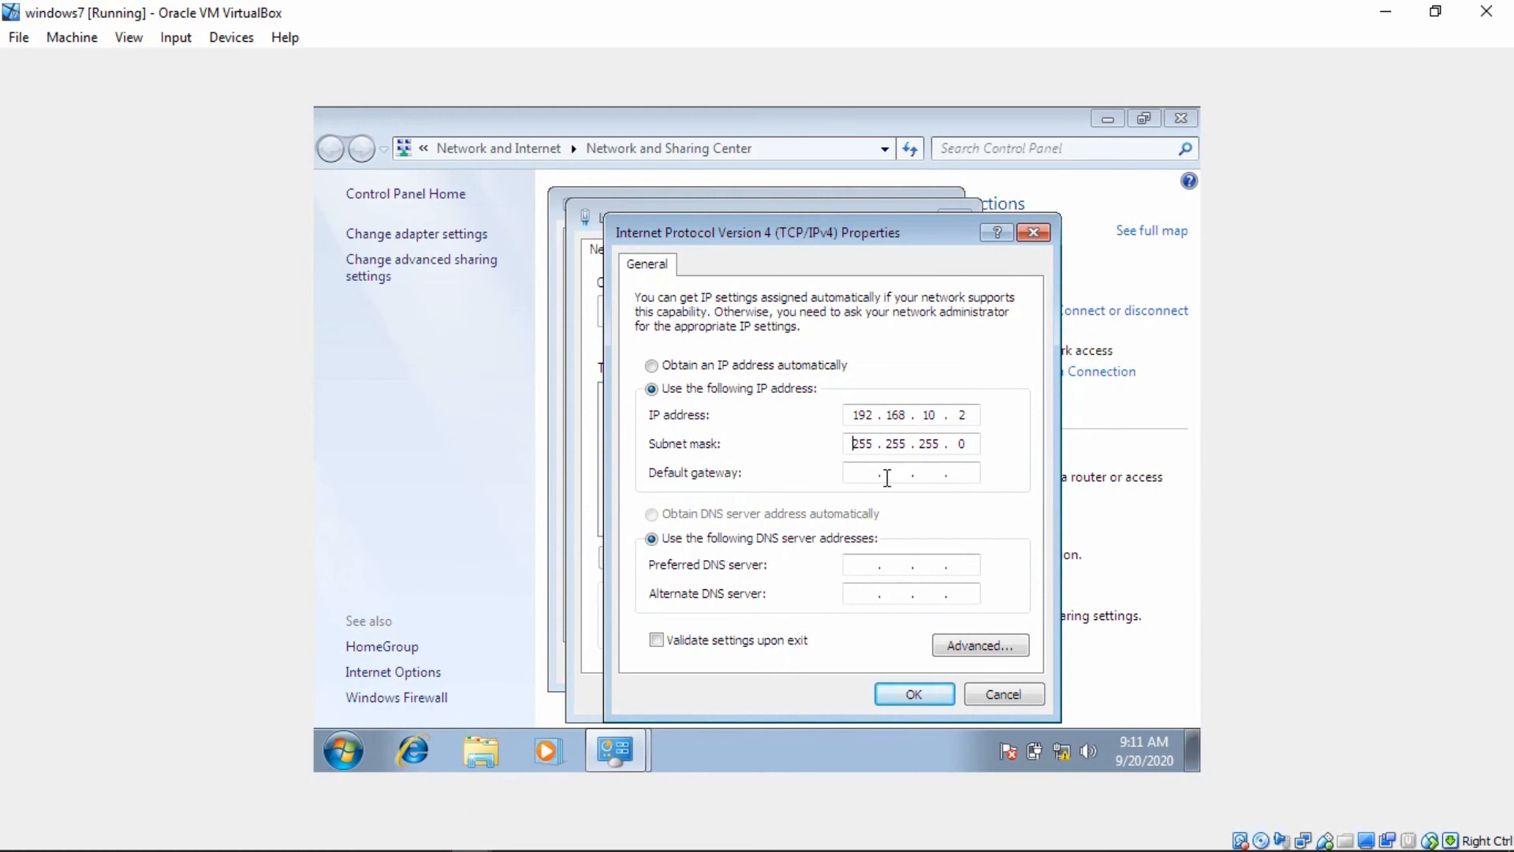
left_click(862, 476)
type("192 . 168 . 10 . 1")
left_click(860, 568)
type("8.8.8.8")
left_click(899, 693)
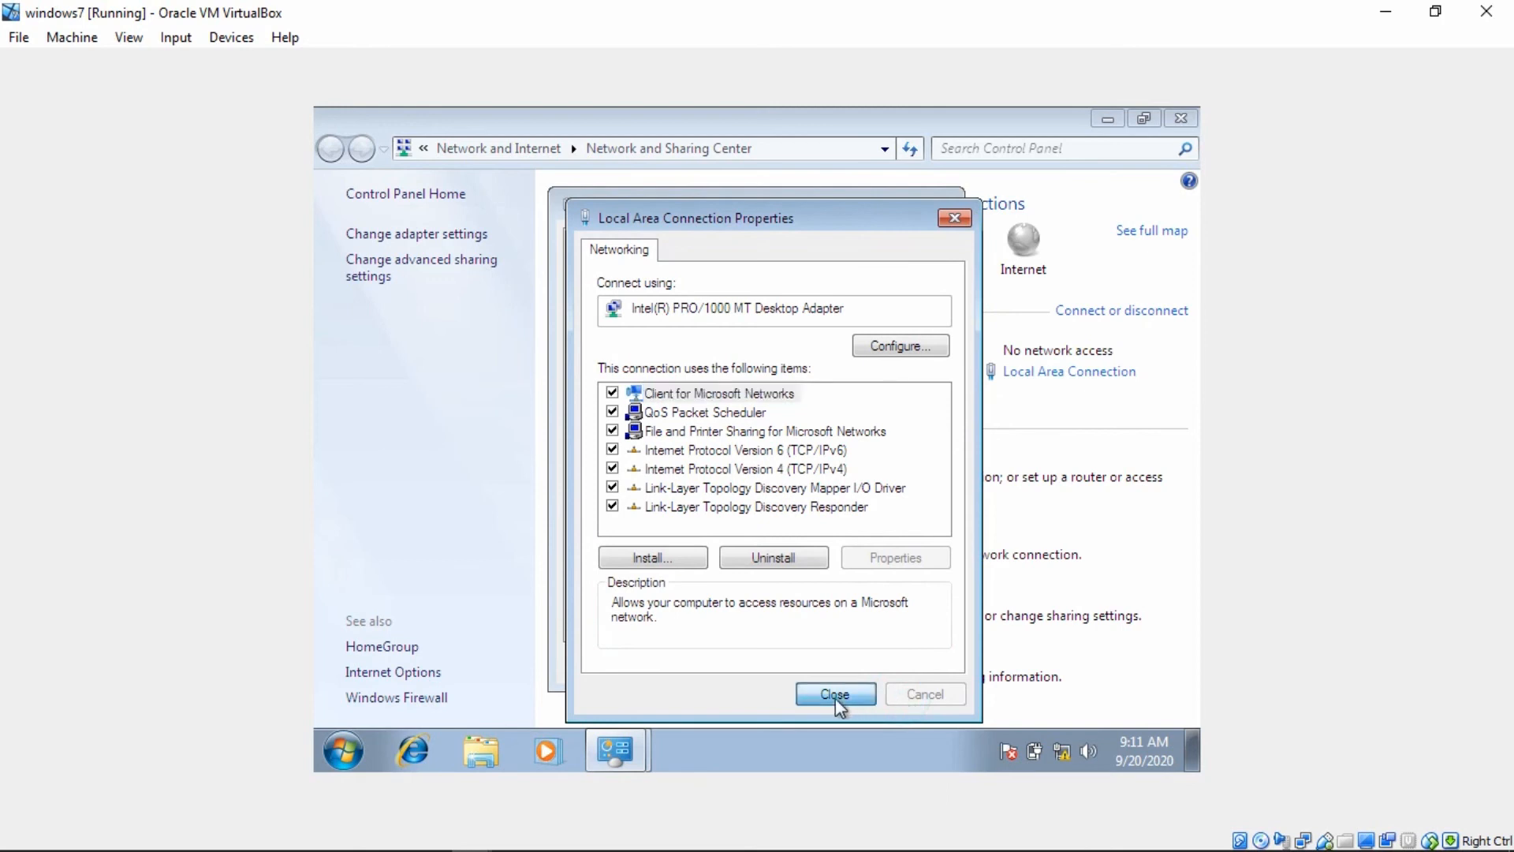
- Close the Local Area Connection properties and status dialogs and the Network and Sharing Center
left_click(835, 698)
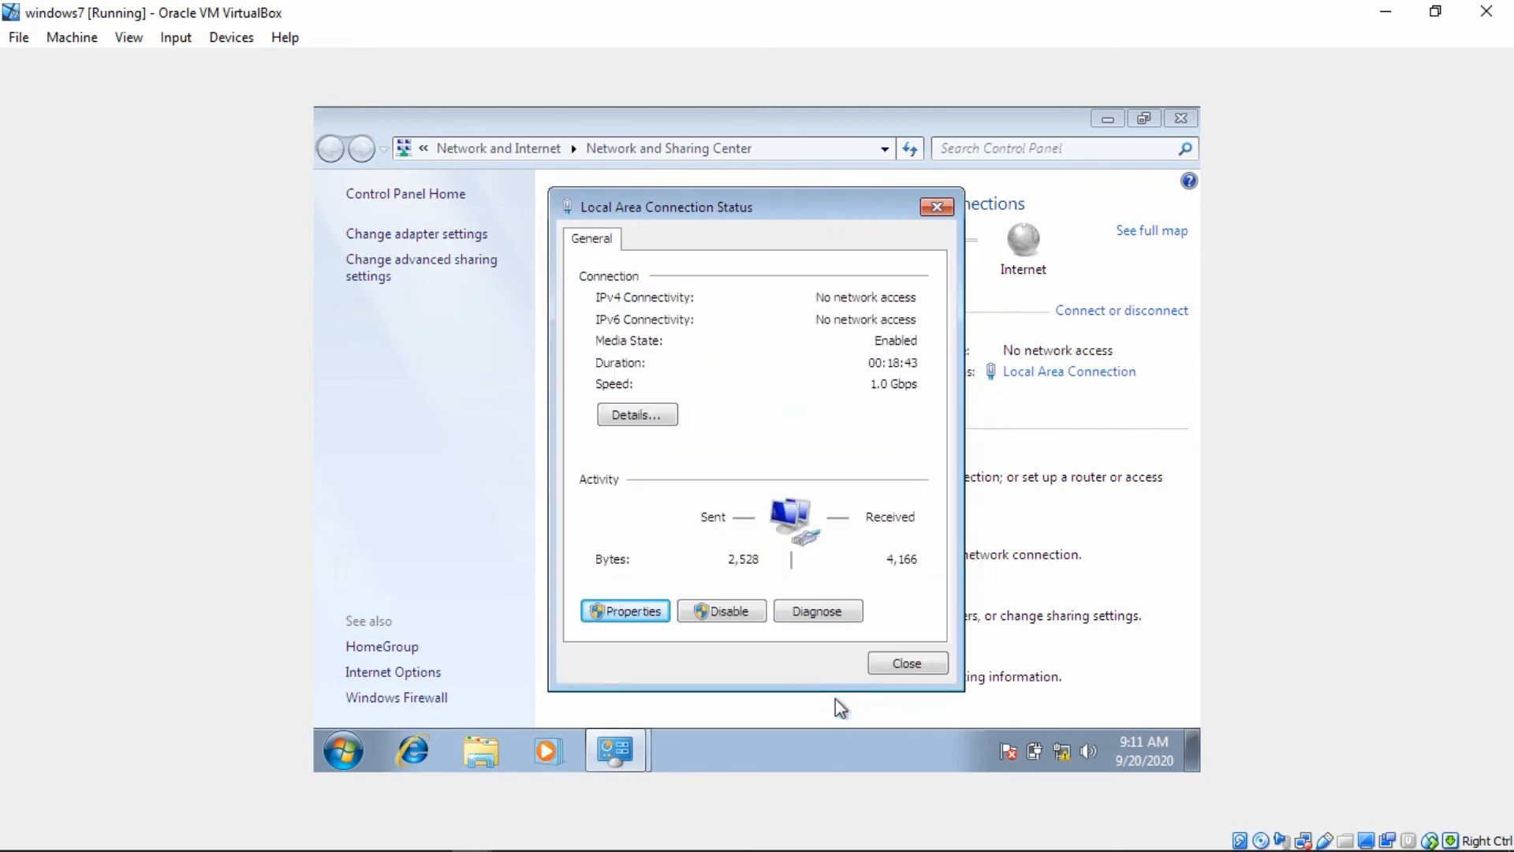
left_click(907, 667)
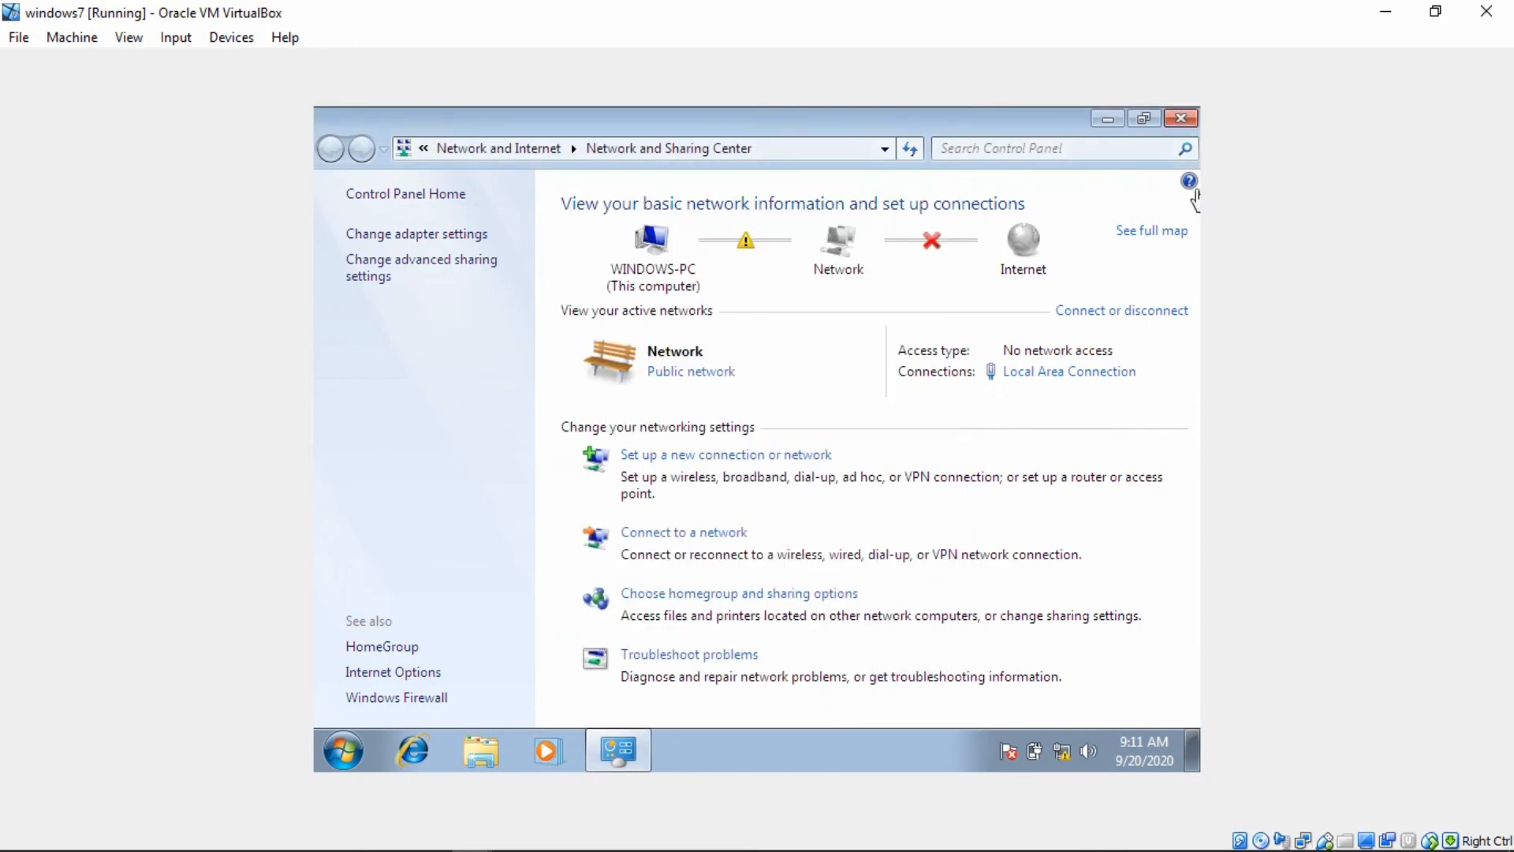
left_click(1181, 119)
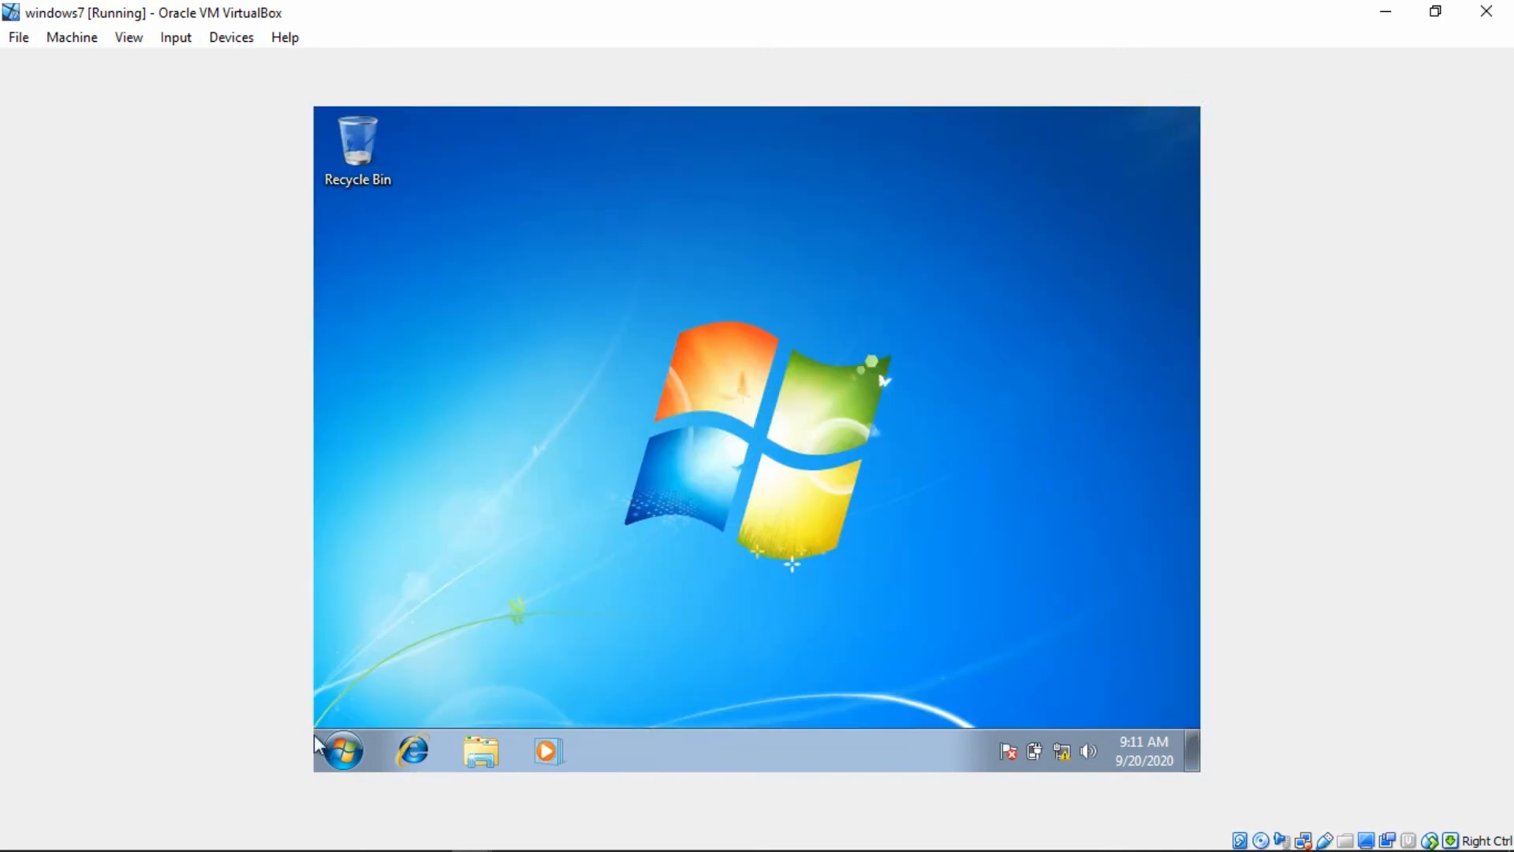
- Search for cmd on the Windows 7 client and open the command prompt
left_click(344, 752)
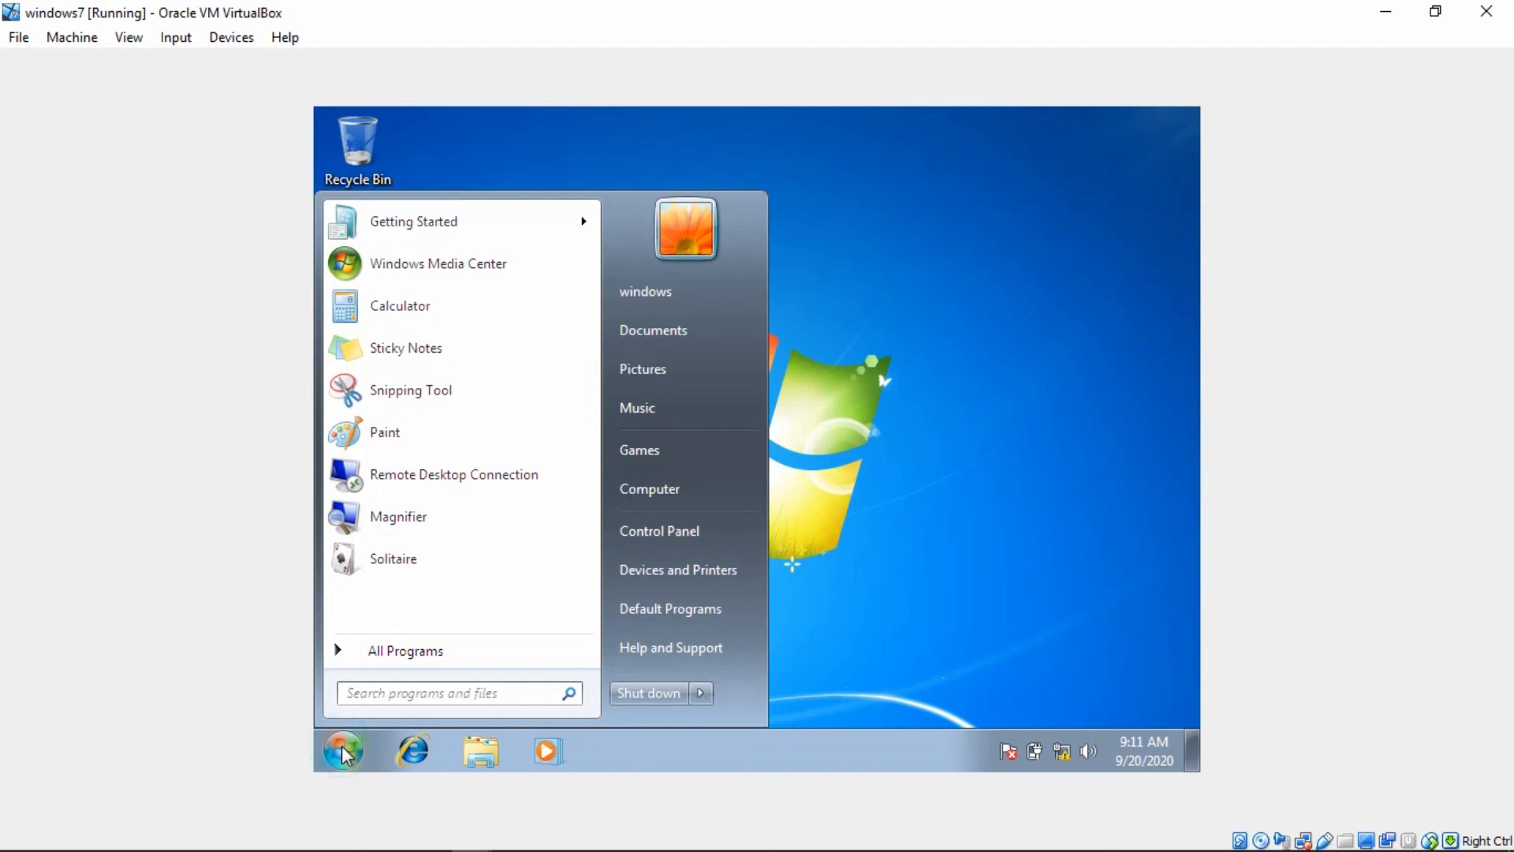
left_click(539, 687)
type("cmd")
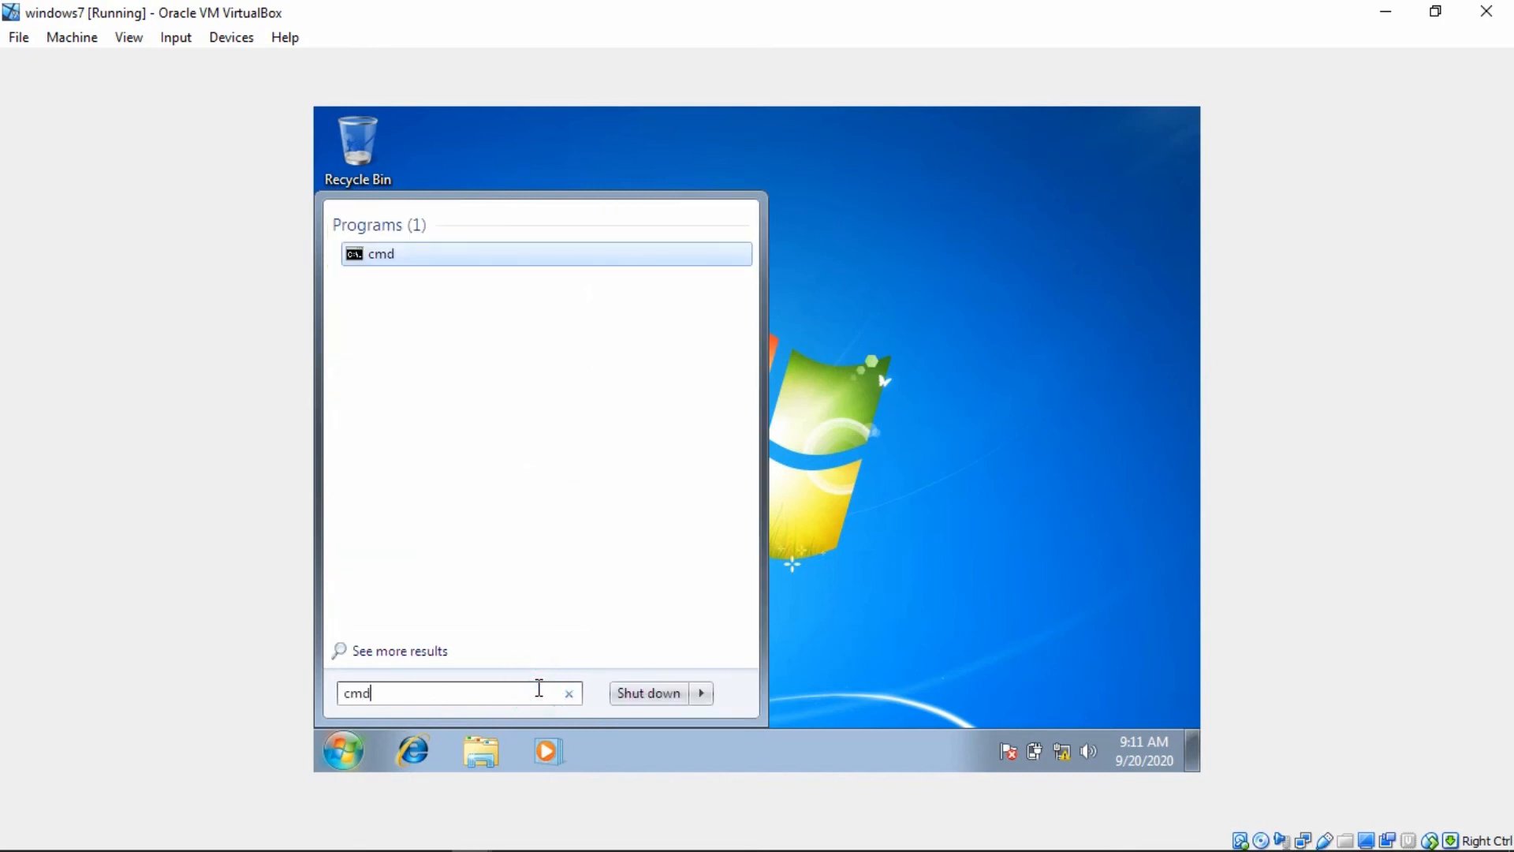
left_click(391, 254)
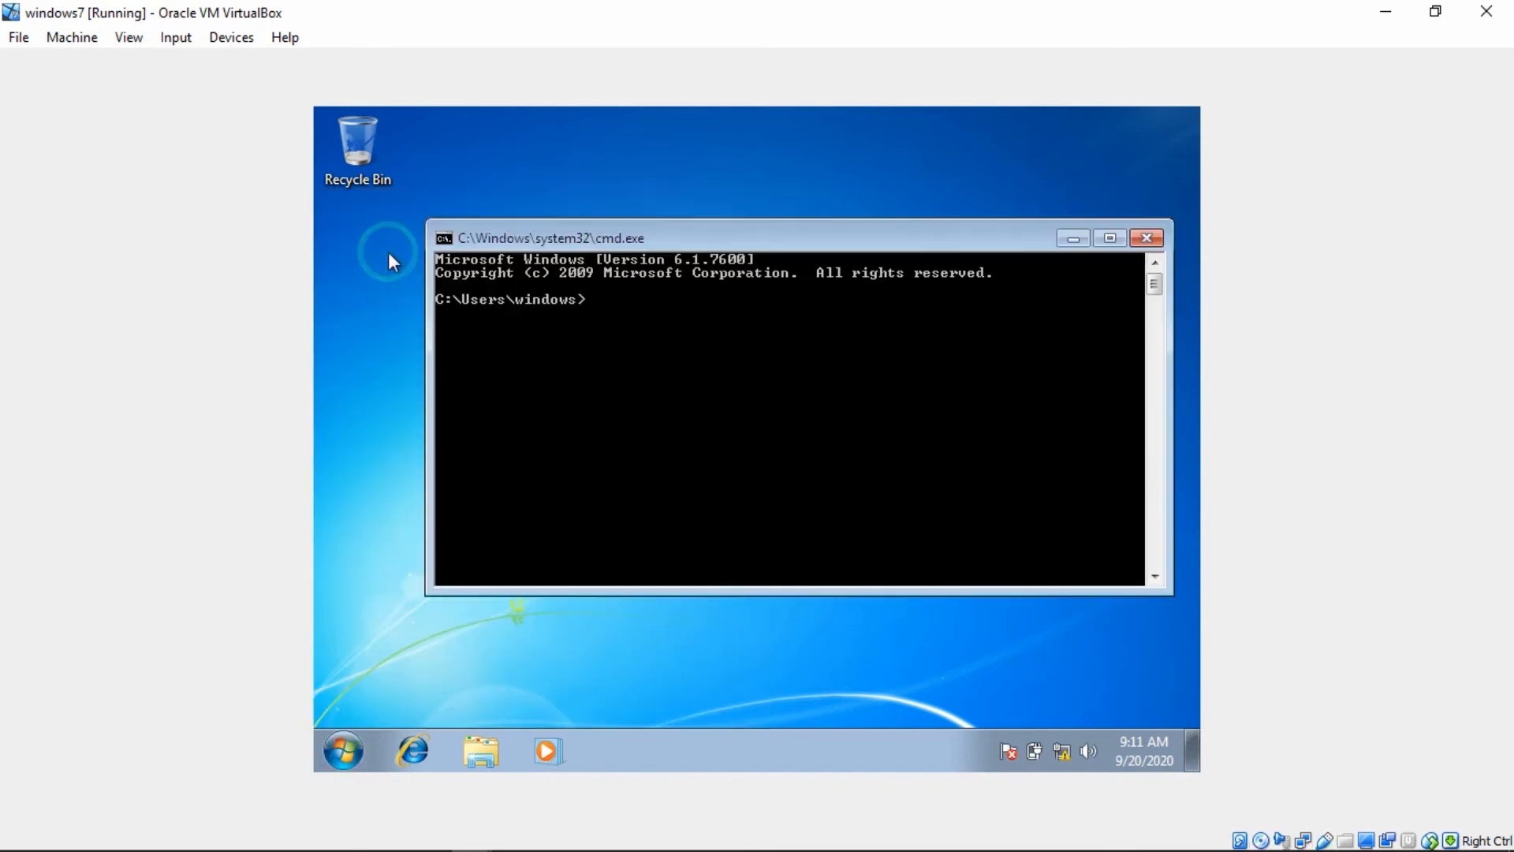
- Ping google.com from the Windows 7 command prompt to test the client's internet access
type("ping googlr")
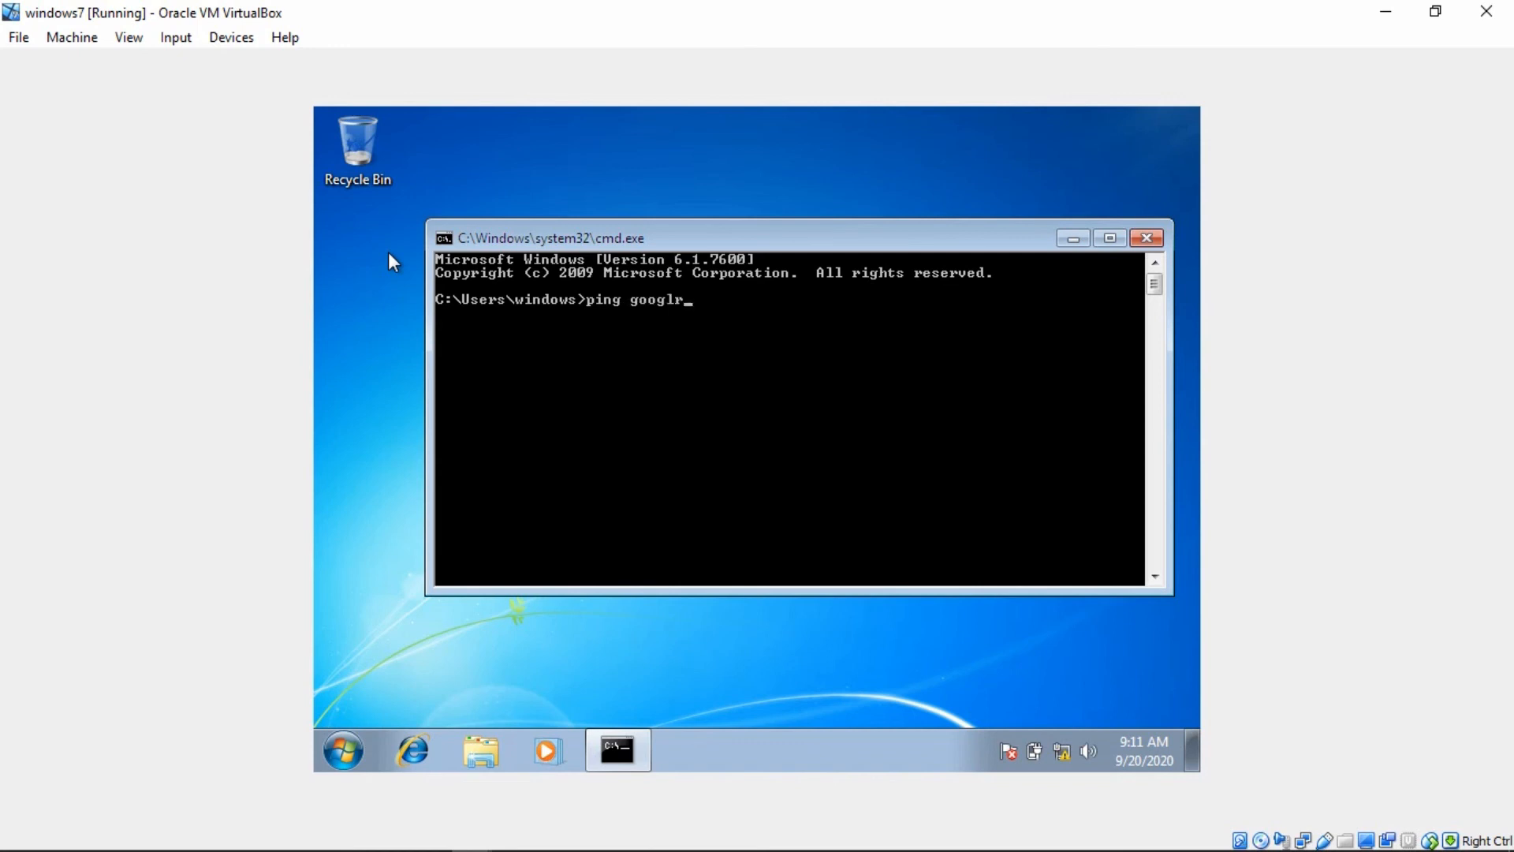
key("BackSpace")
type("e.co")
key("BackSpace")
type("om")
key("Return")
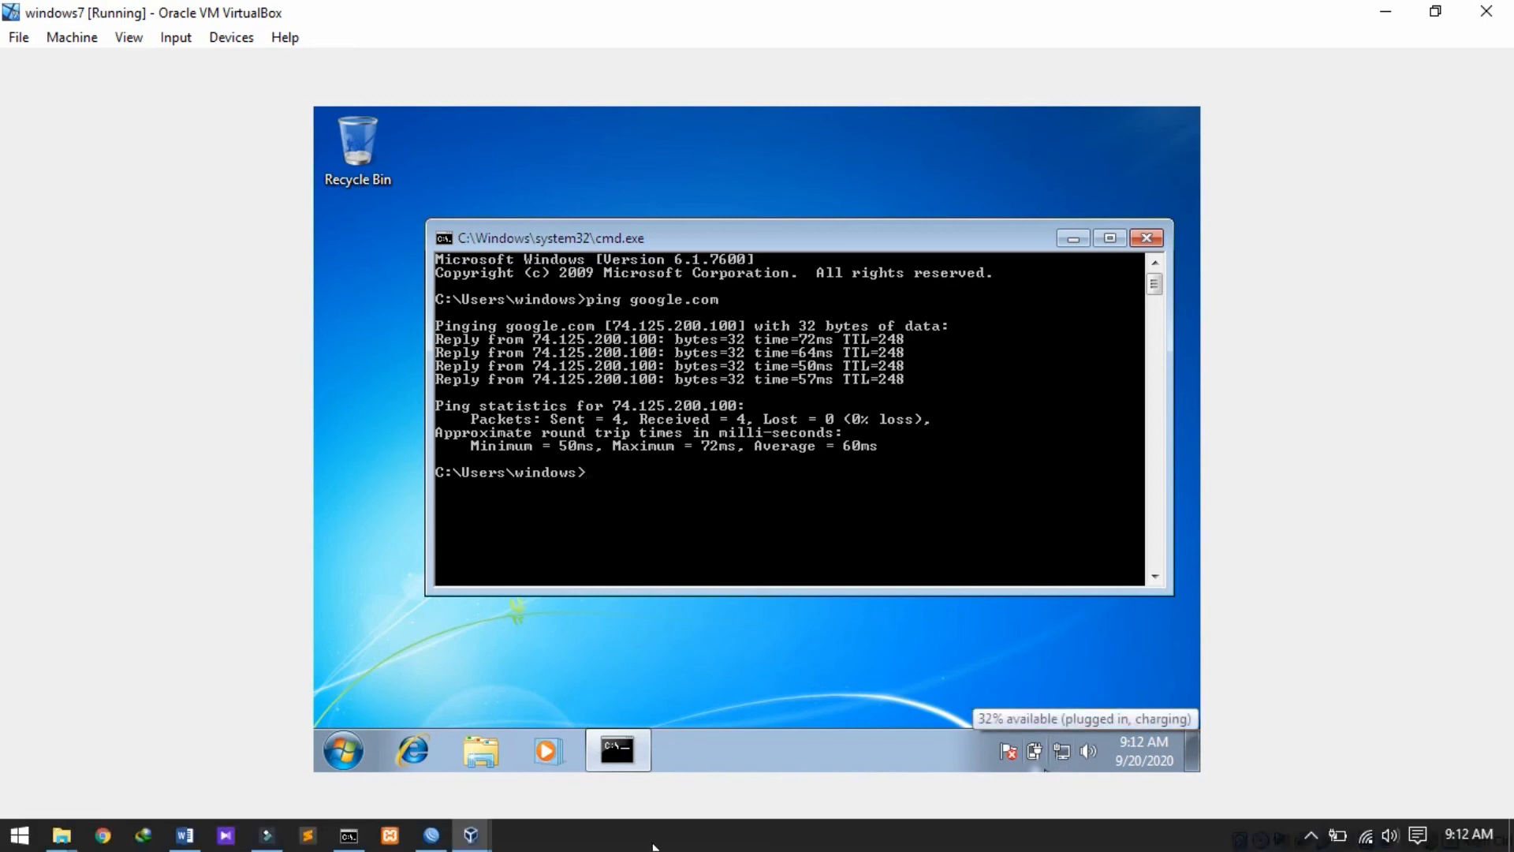
- Switch to WinBox and start a new filter rule in the router's IP firewall
mouse_move(435, 838)
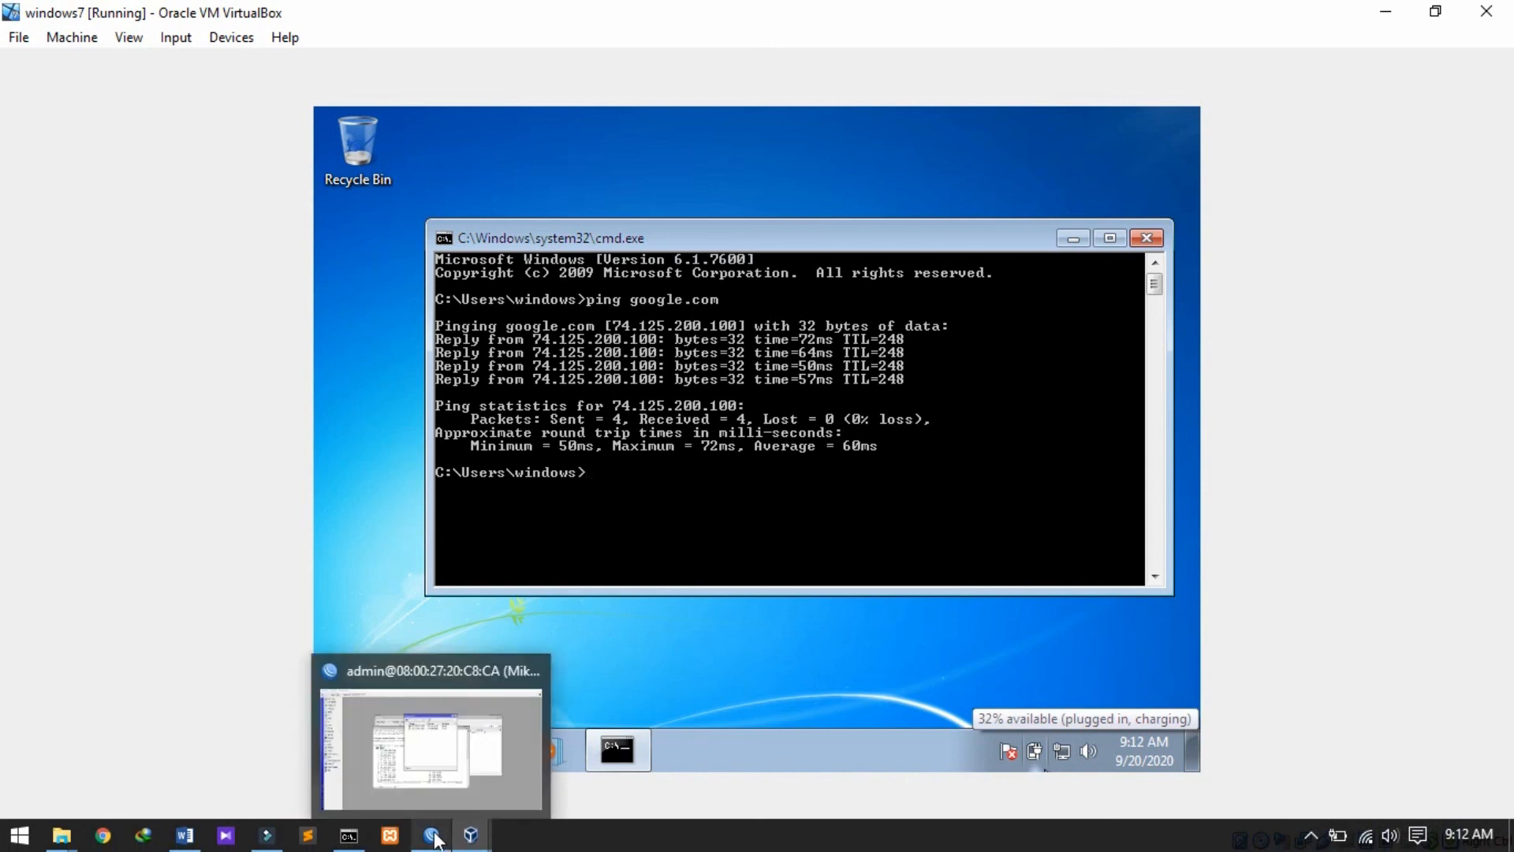
left_click(433, 754)
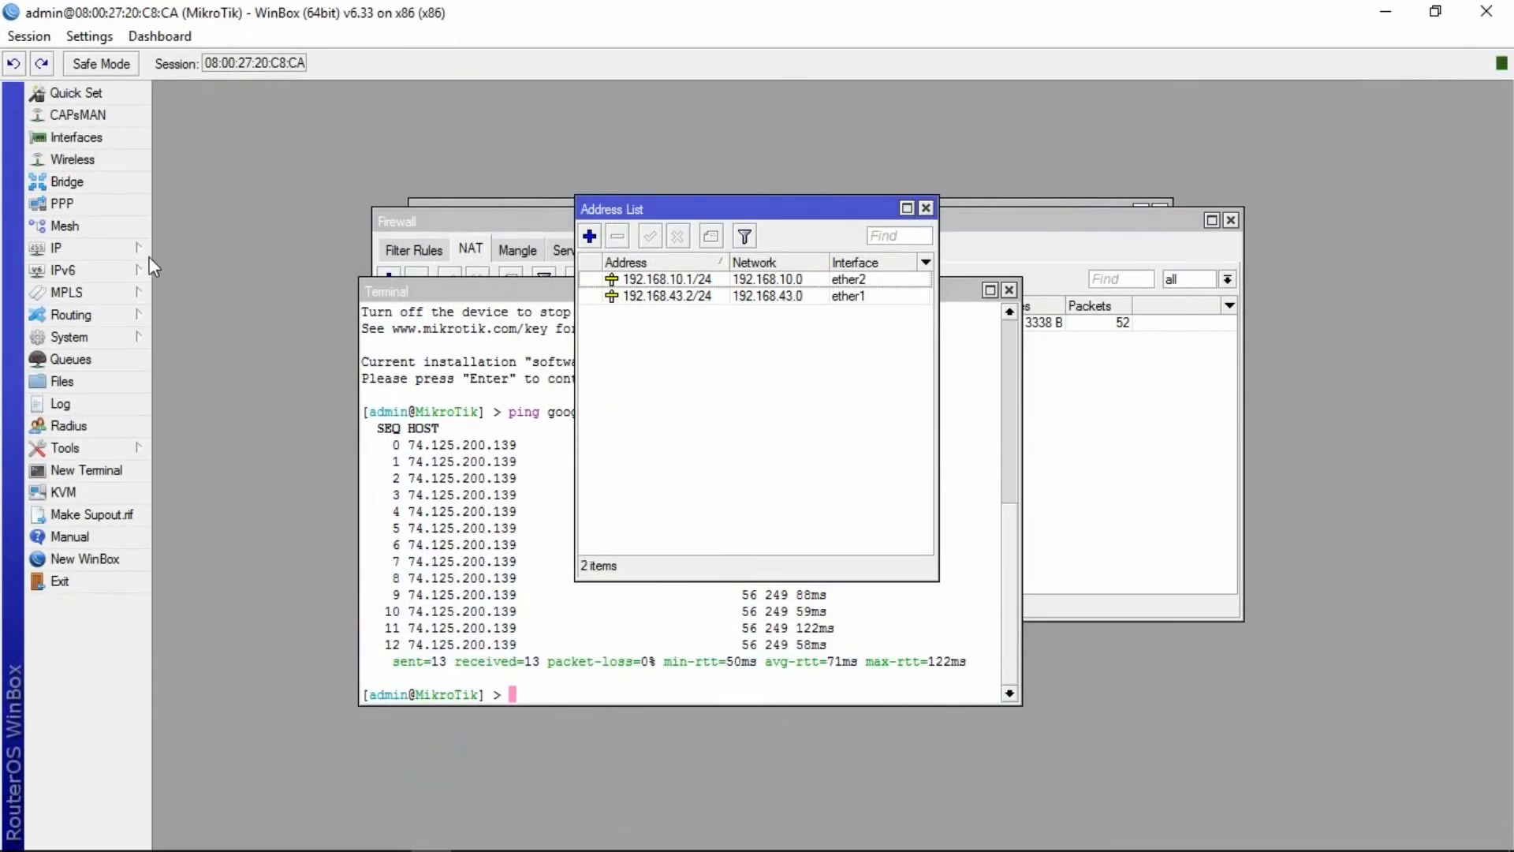
left_click(94, 248)
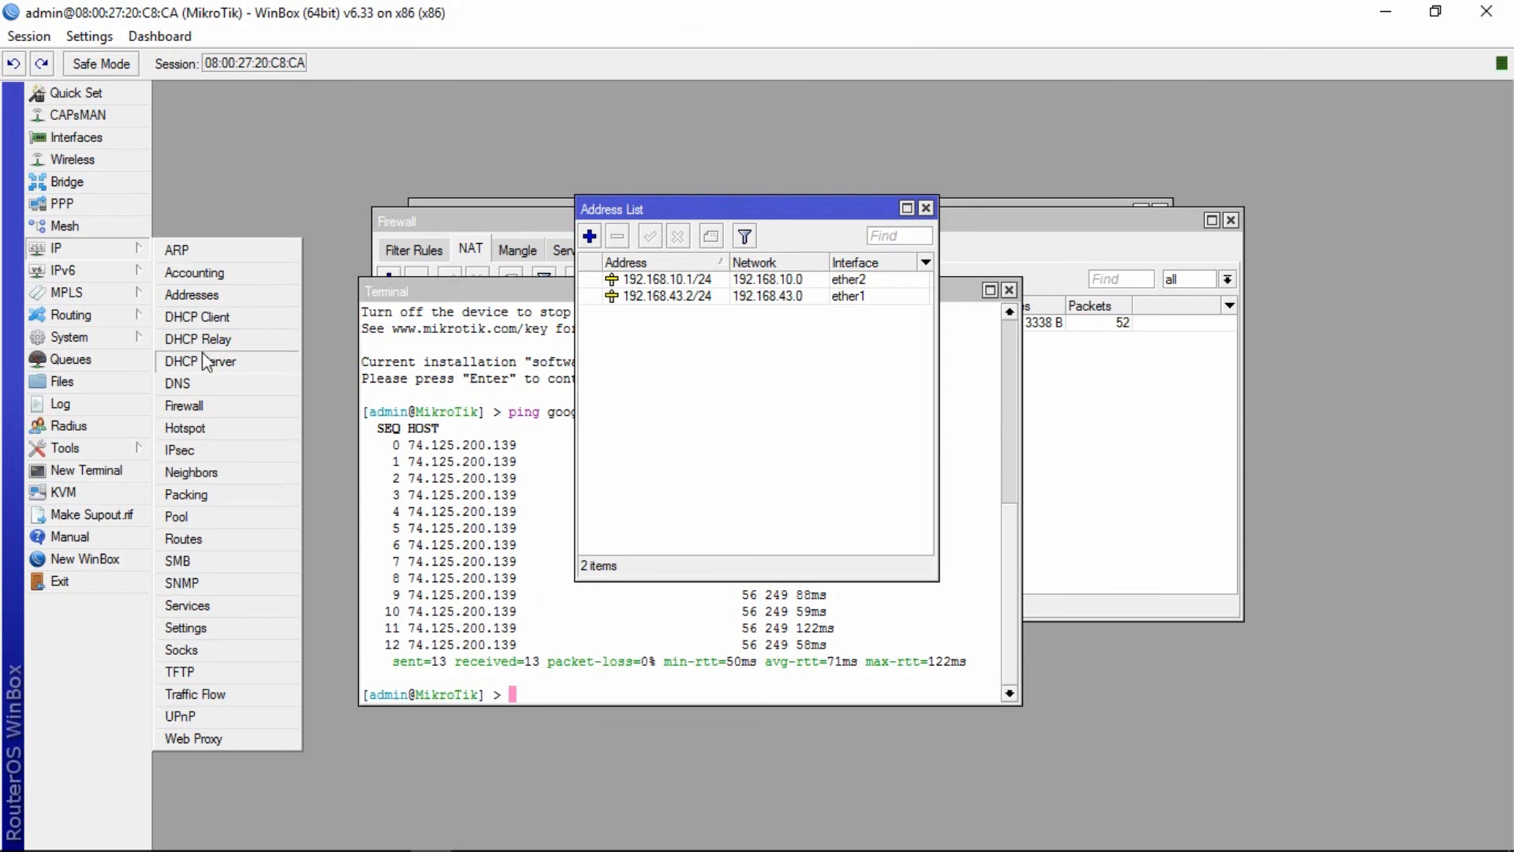
left_click(204, 404)
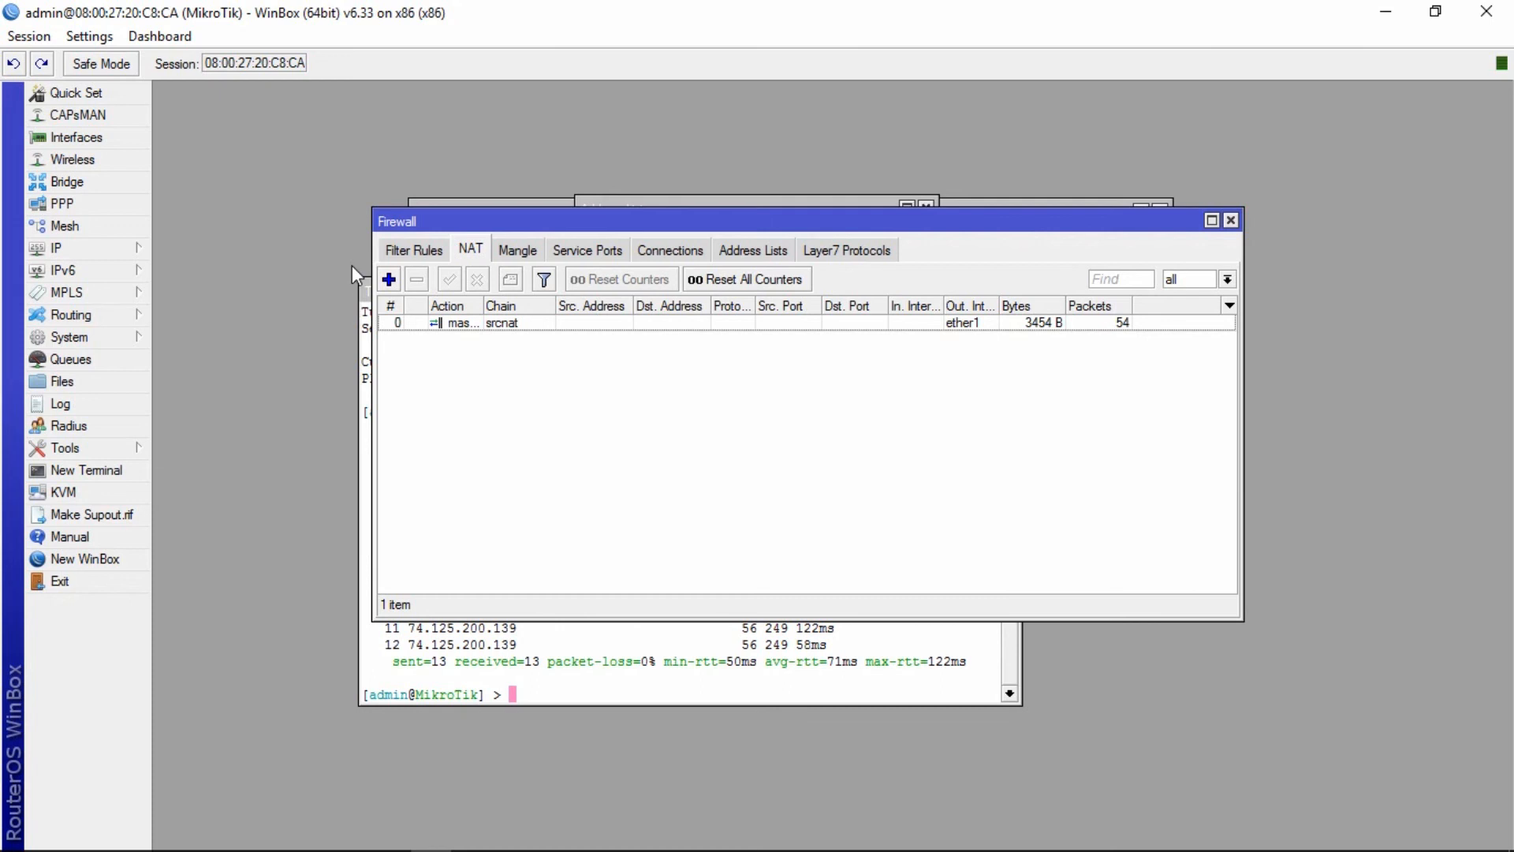
left_click(405, 254)
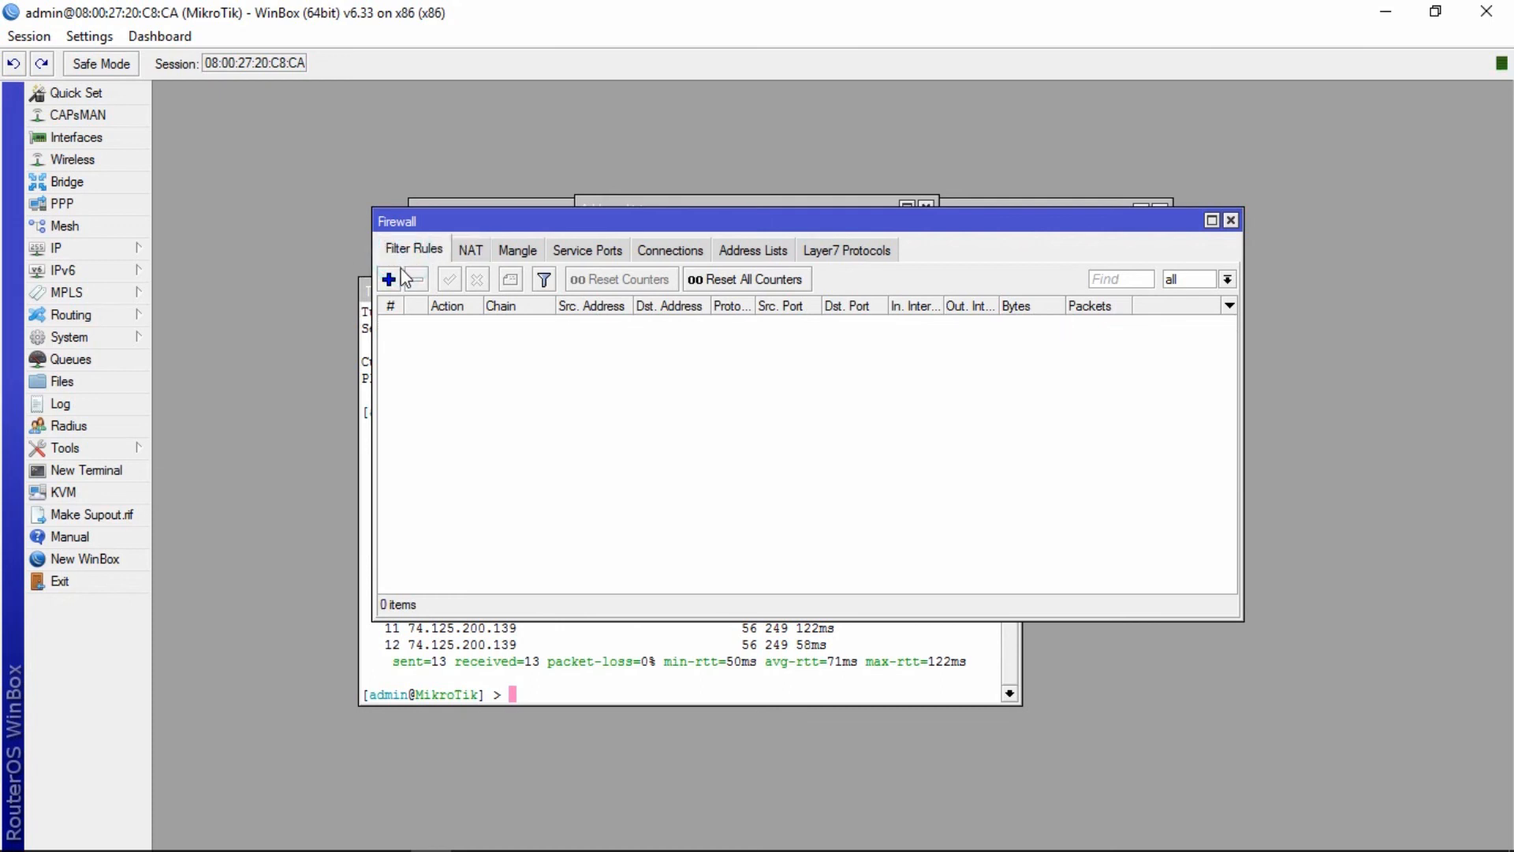
left_click(389, 279)
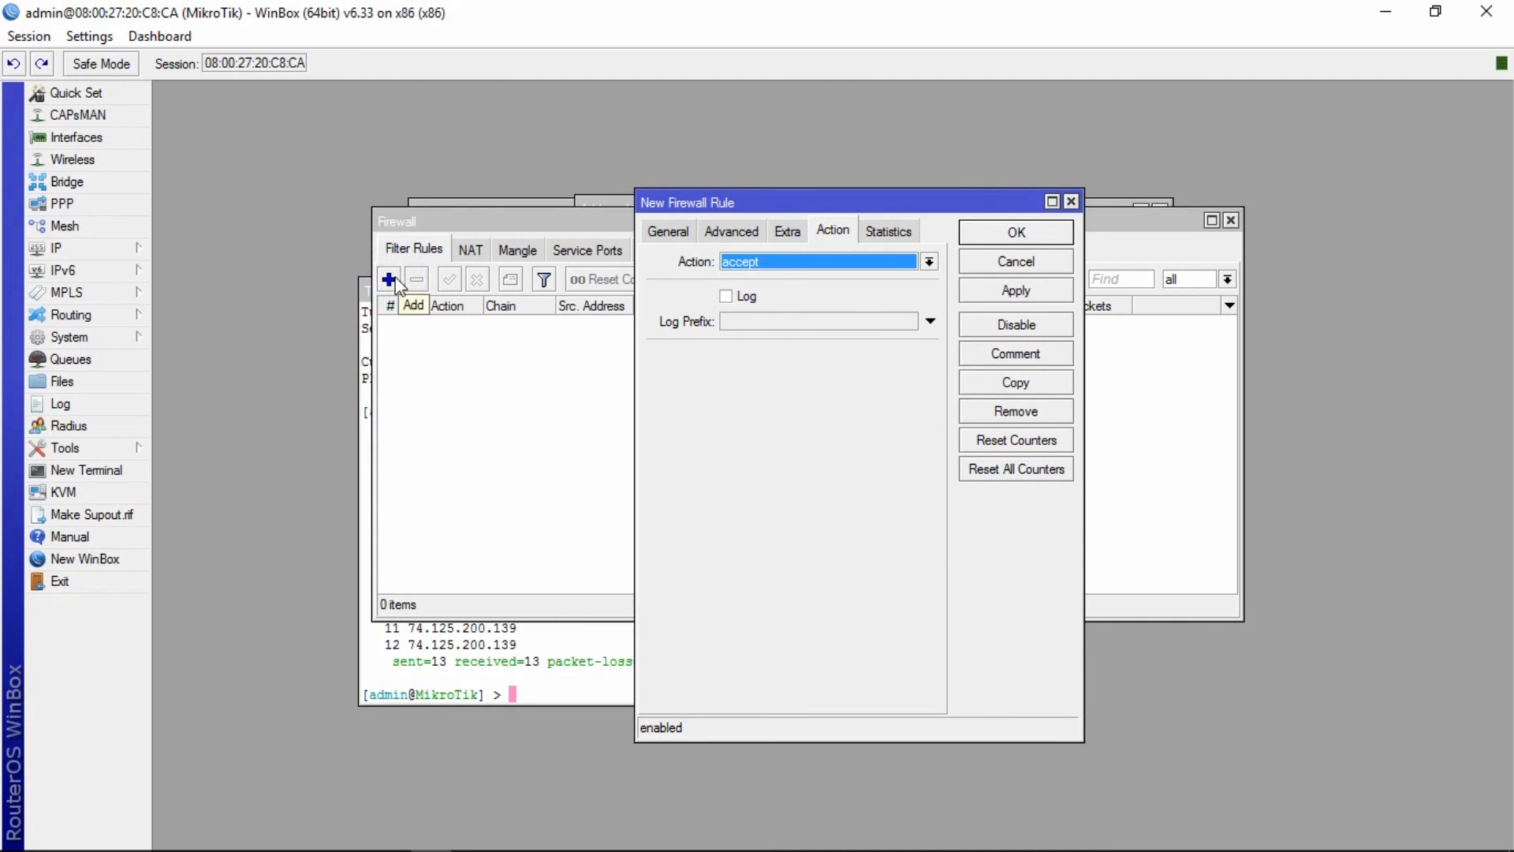
- Set the new firewall rule's chain to forward, source address to 192.168.10.2 and incoming interface to ether2
left_click(684, 232)
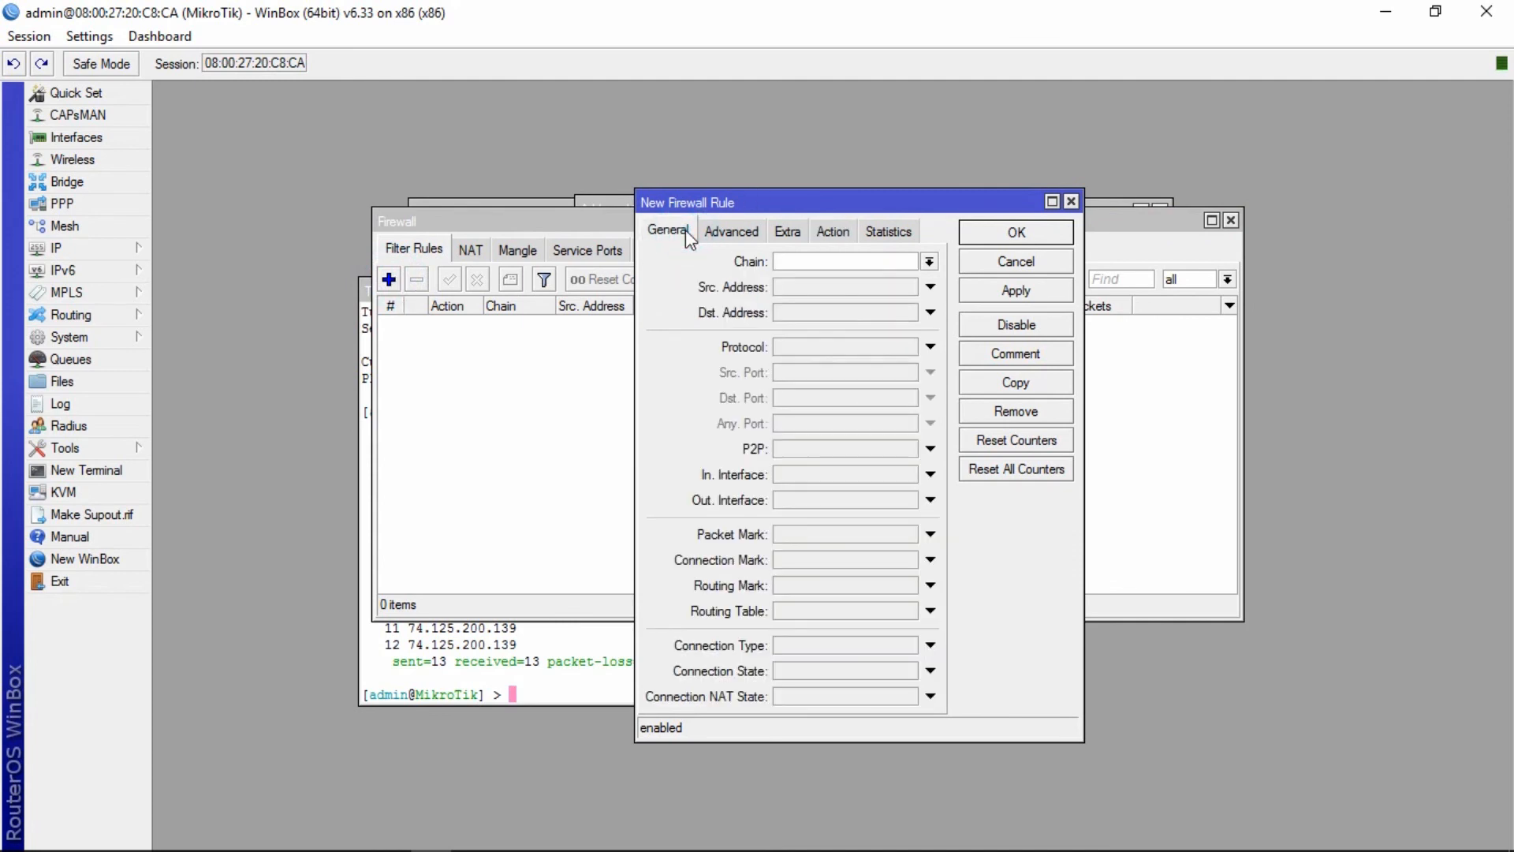
left_click(930, 264)
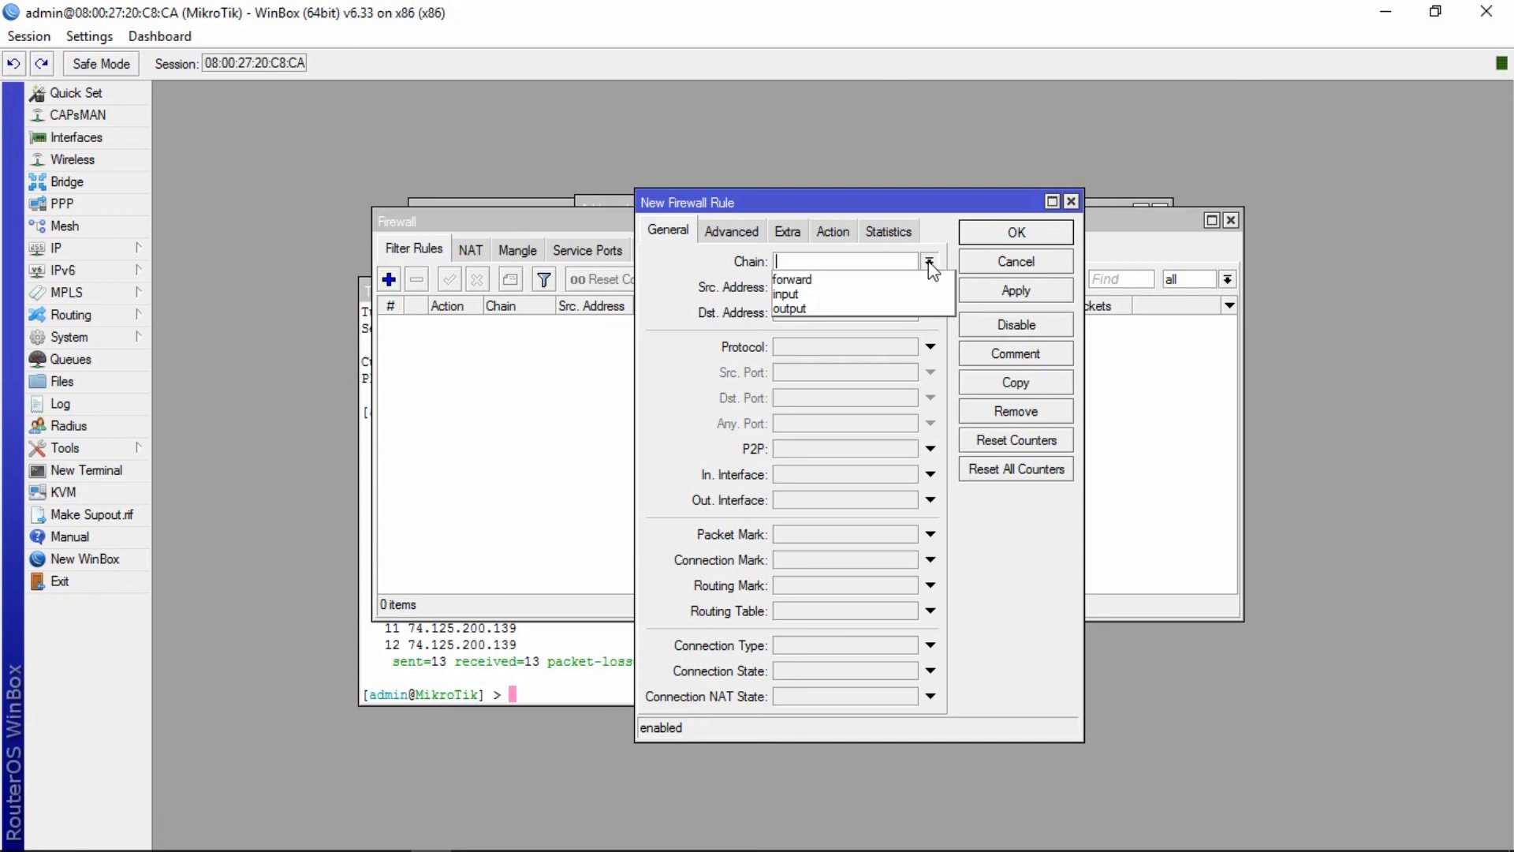
left_click(858, 279)
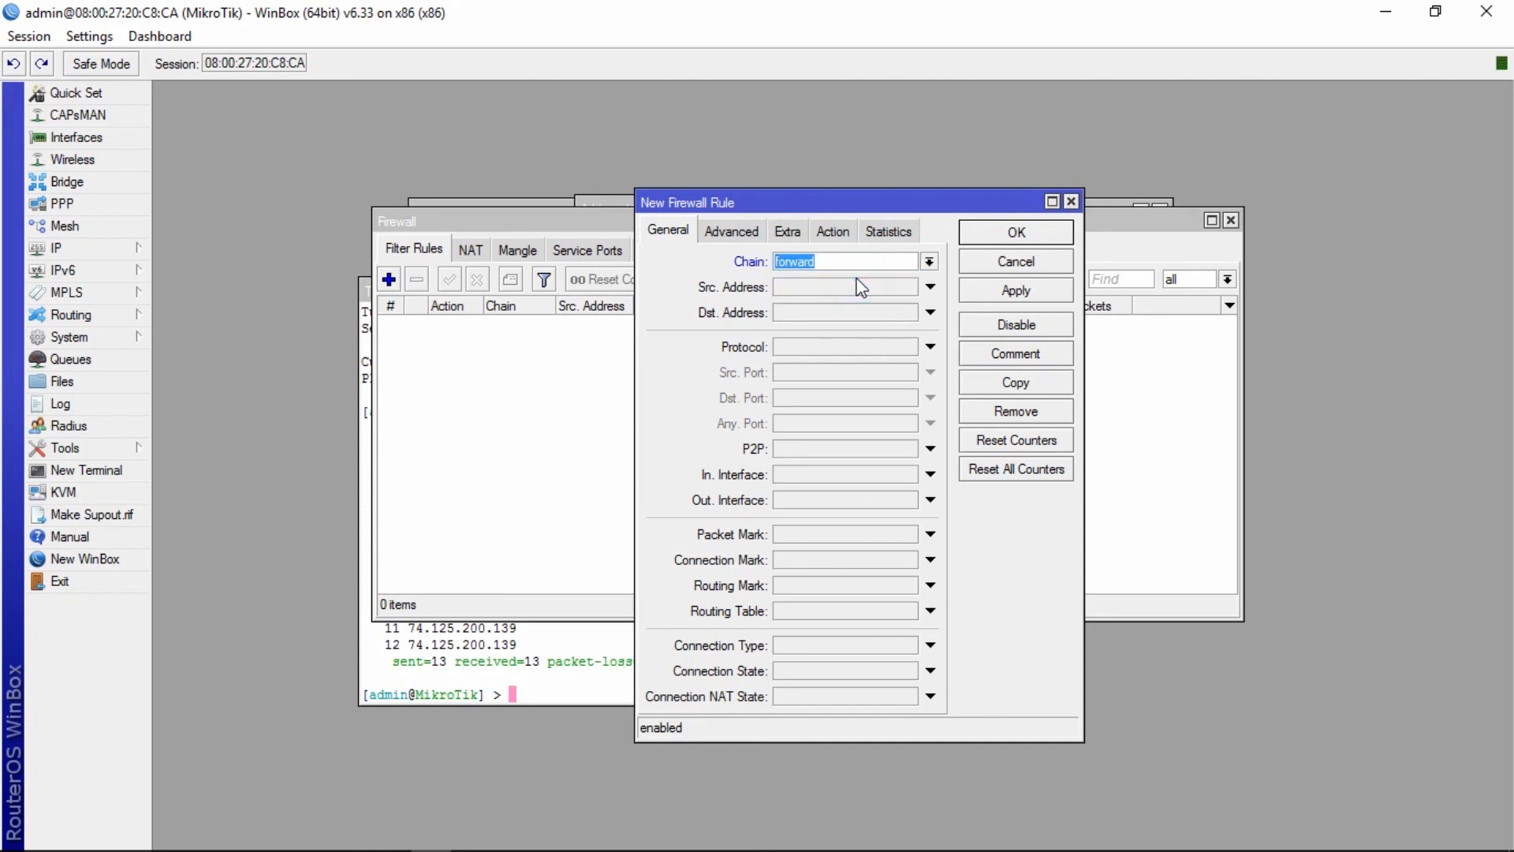
left_click(840, 289)
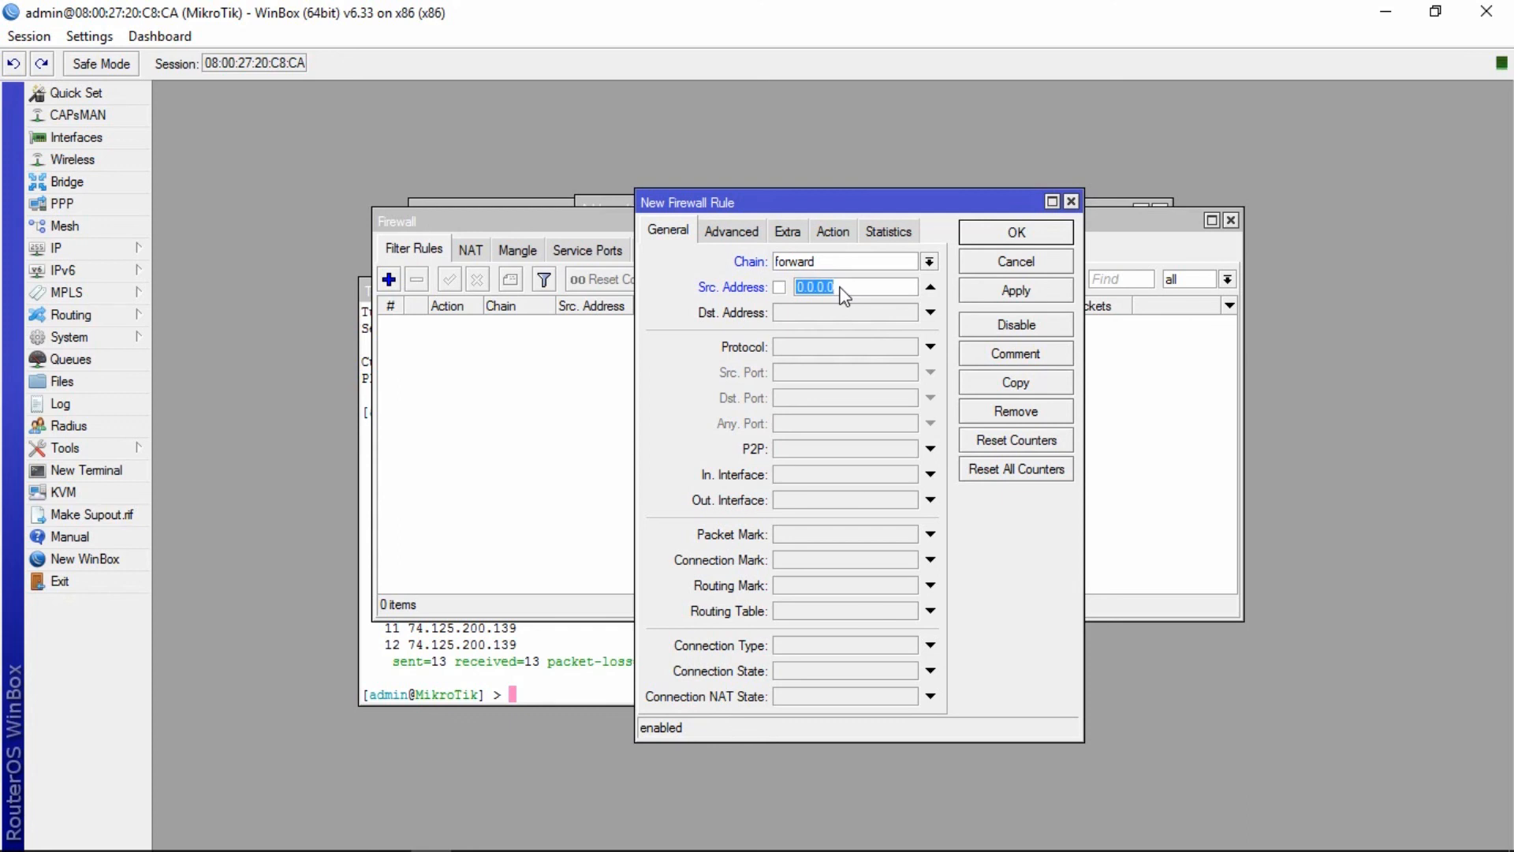
type("192.168.10.2")
left_click(931, 474)
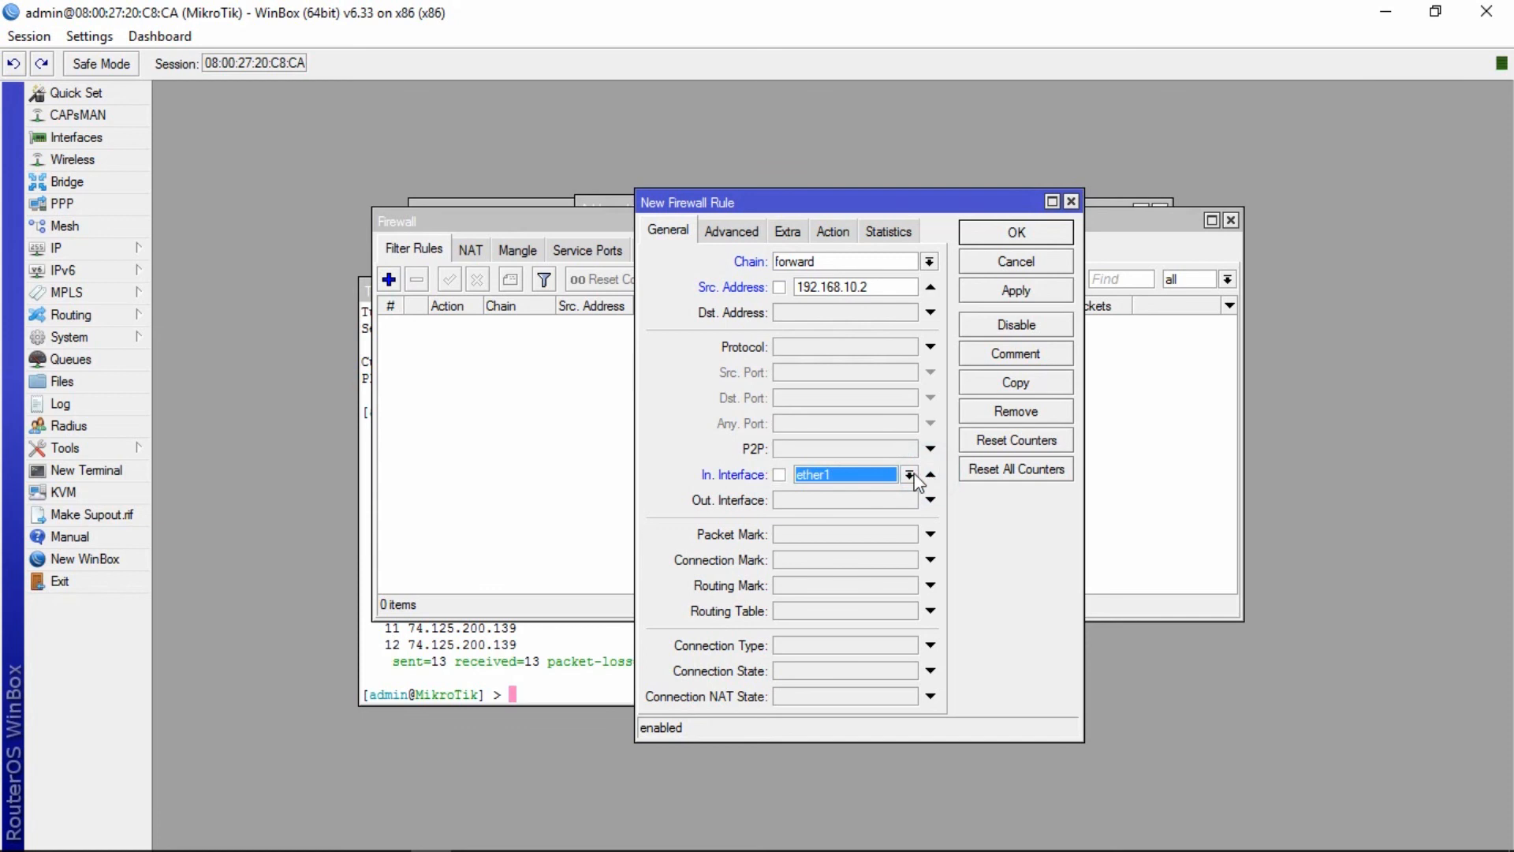
left_click(910, 475)
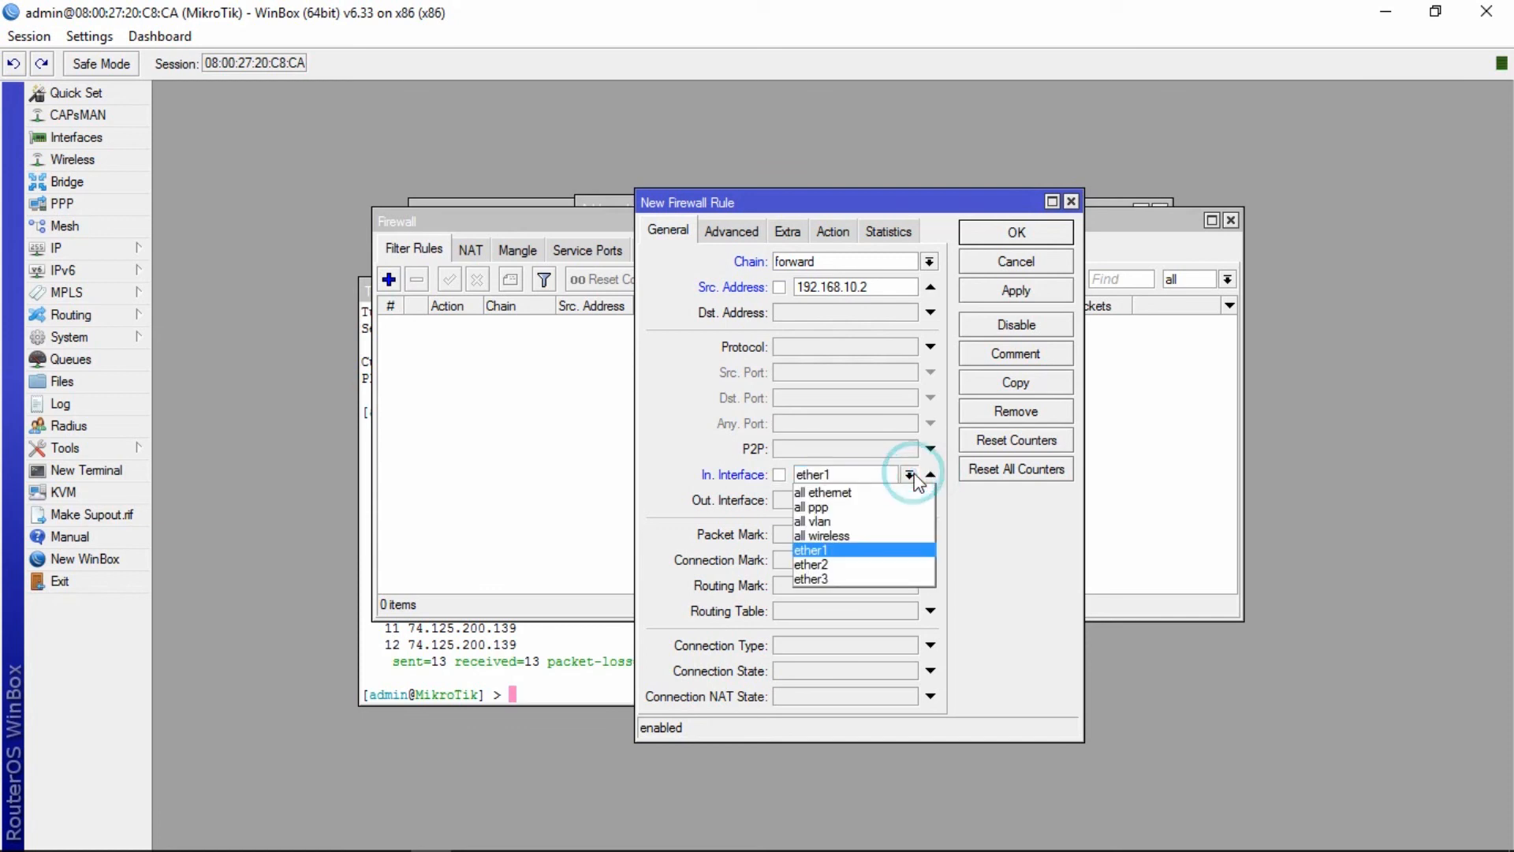
left_click(823, 564)
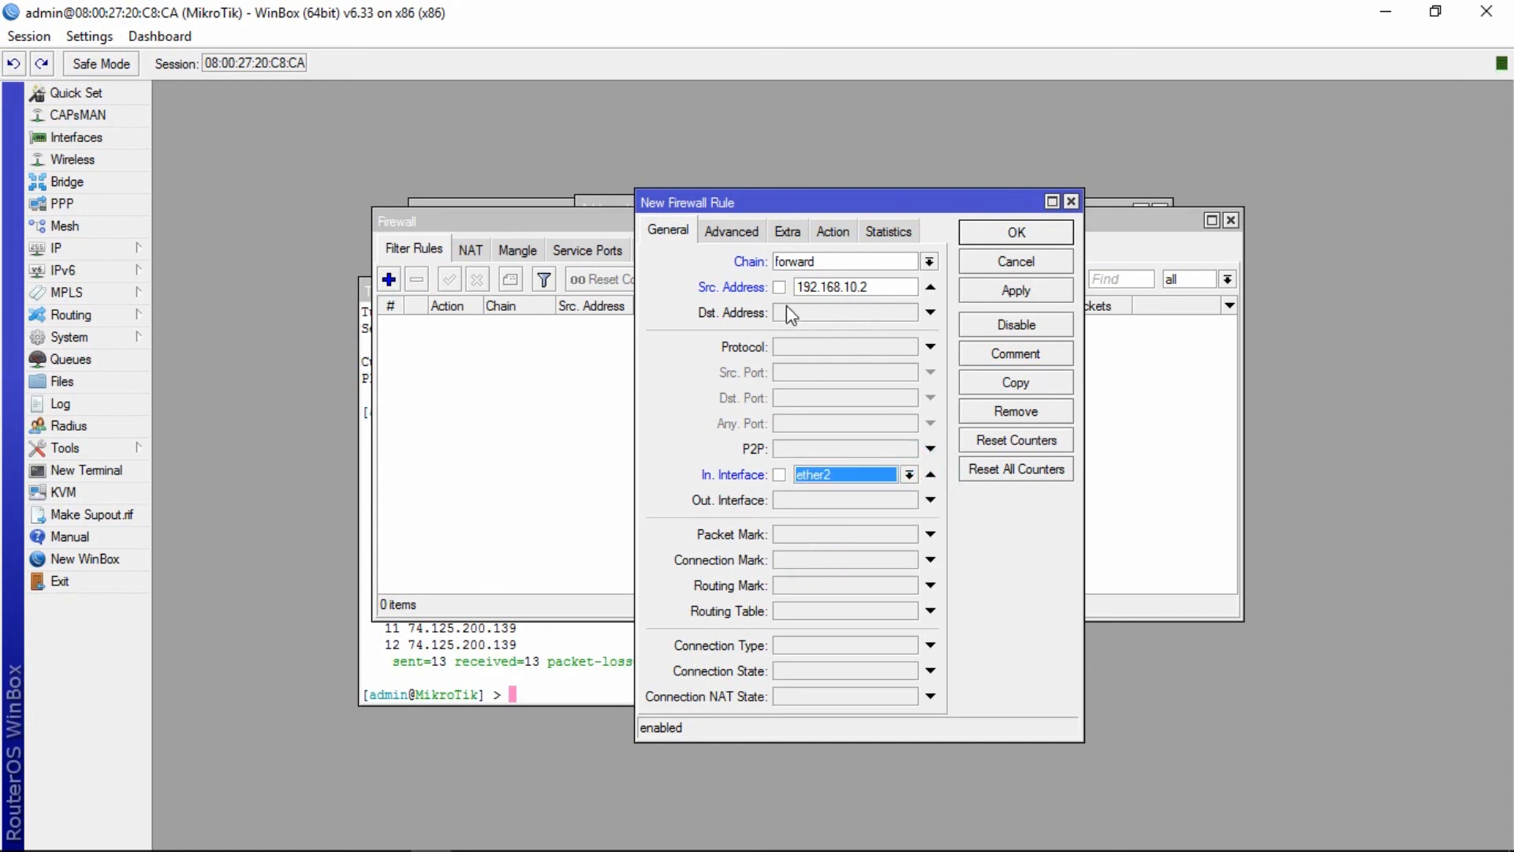
- Set the rule's action to drop, review its general settings, and apply and save the rule
left_click(836, 231)
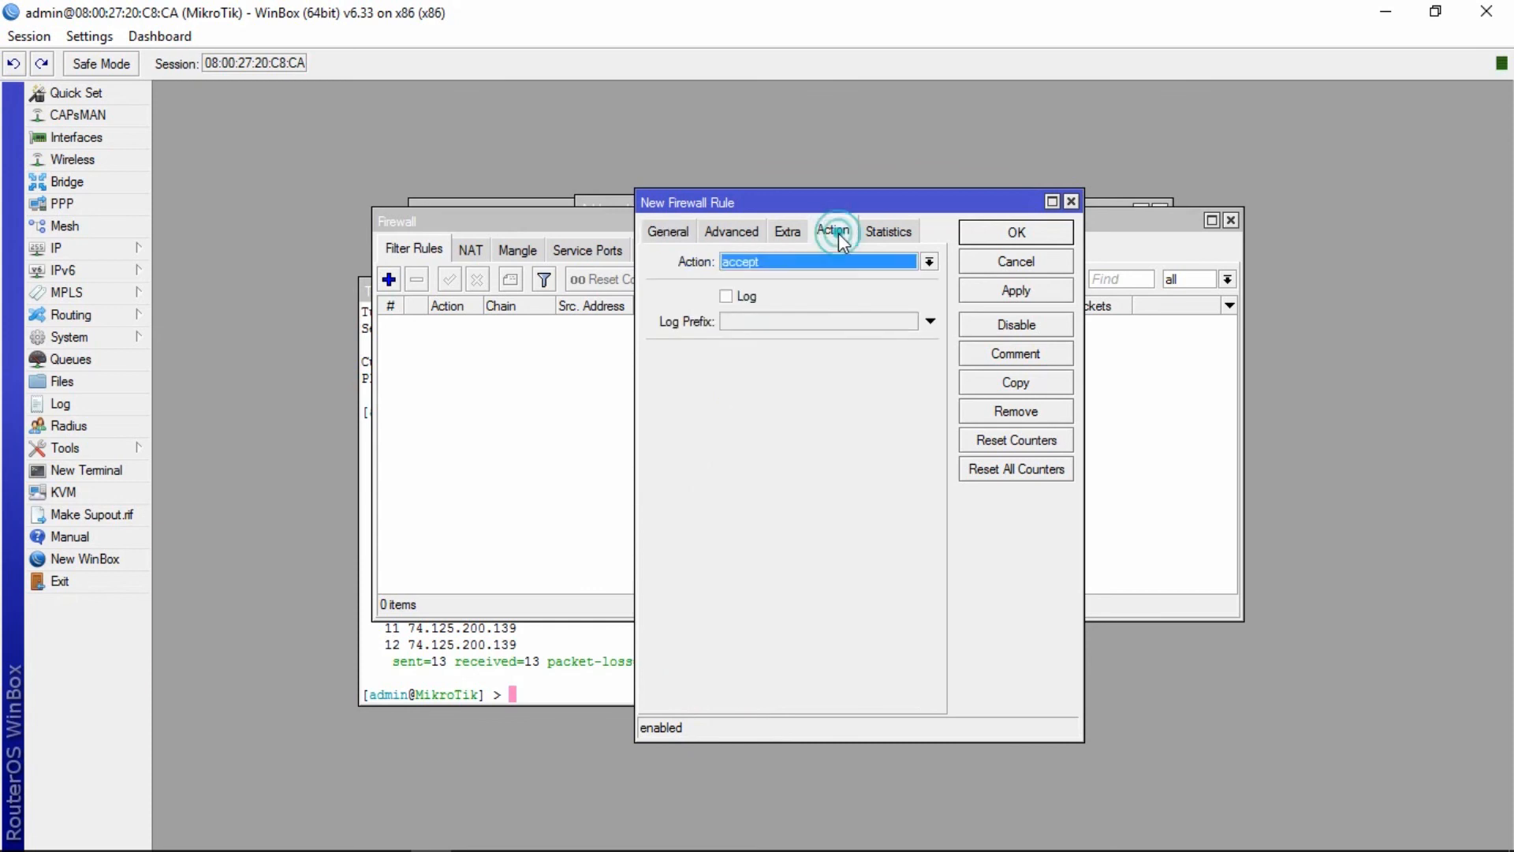
left_click(929, 261)
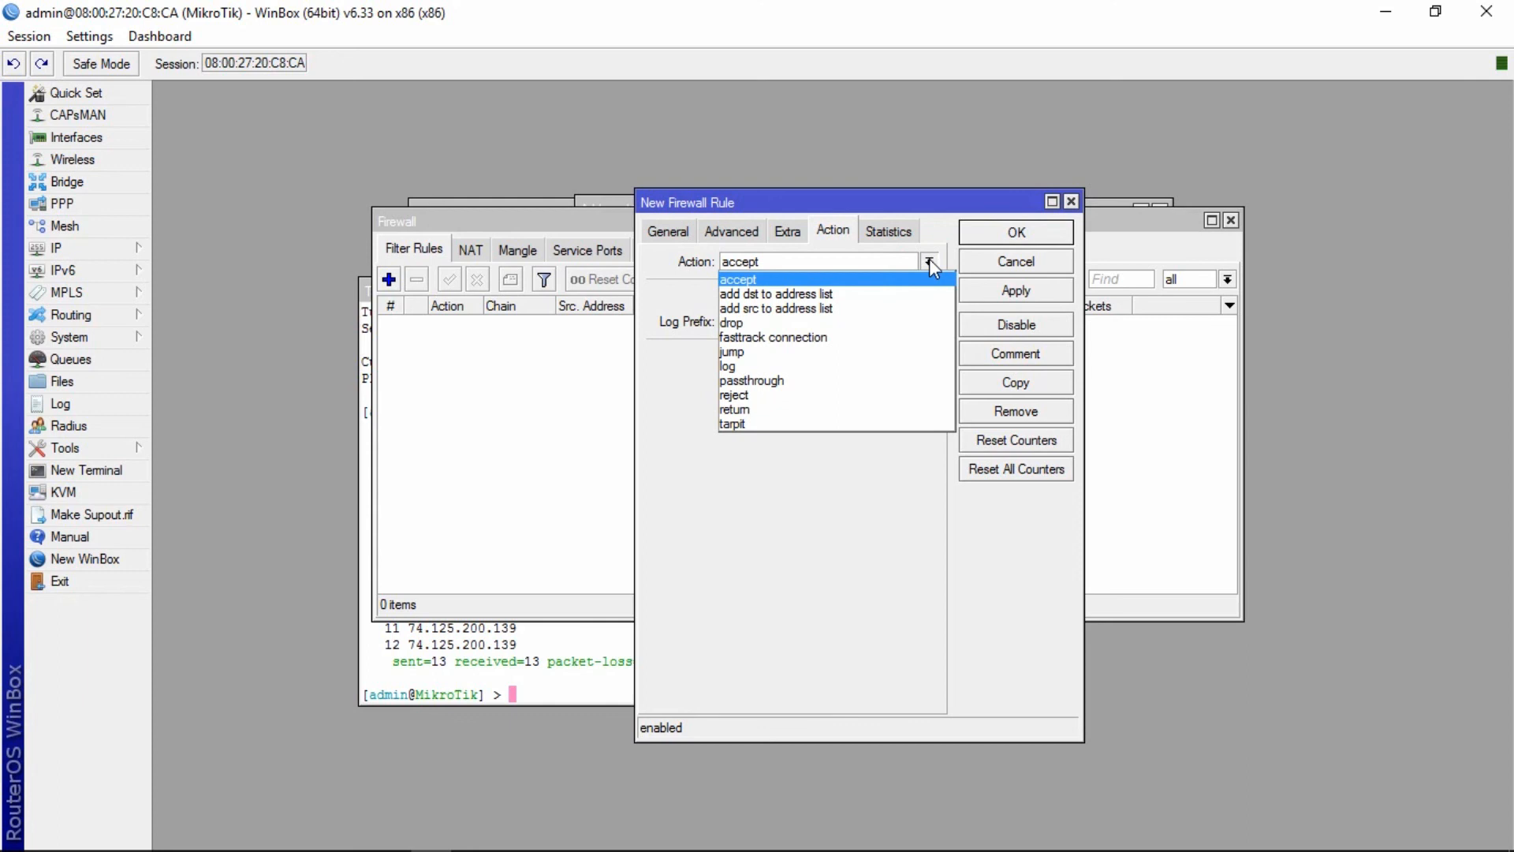
left_click(755, 322)
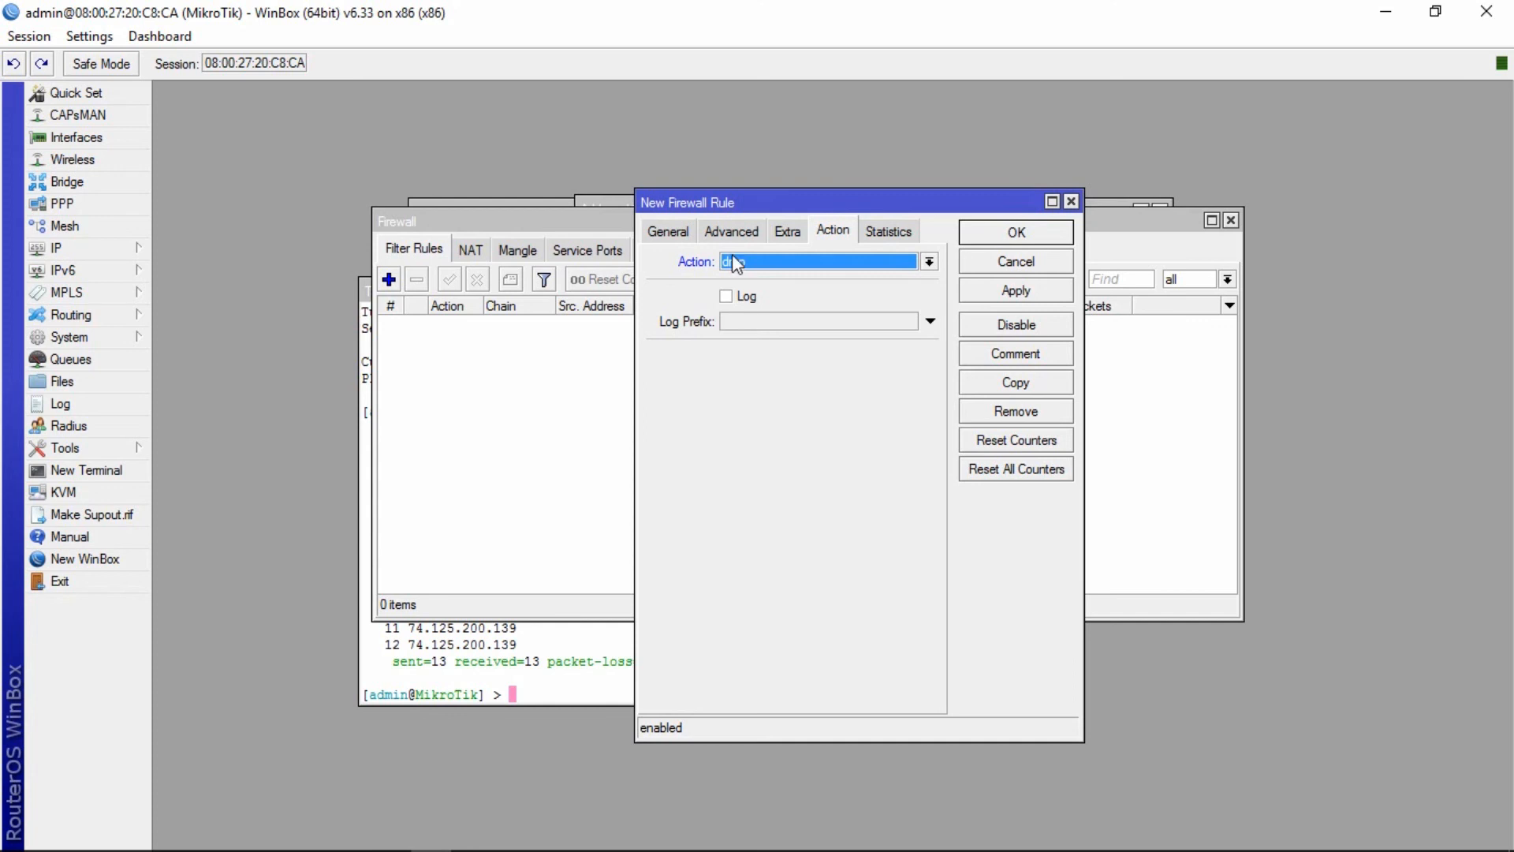
left_click(672, 235)
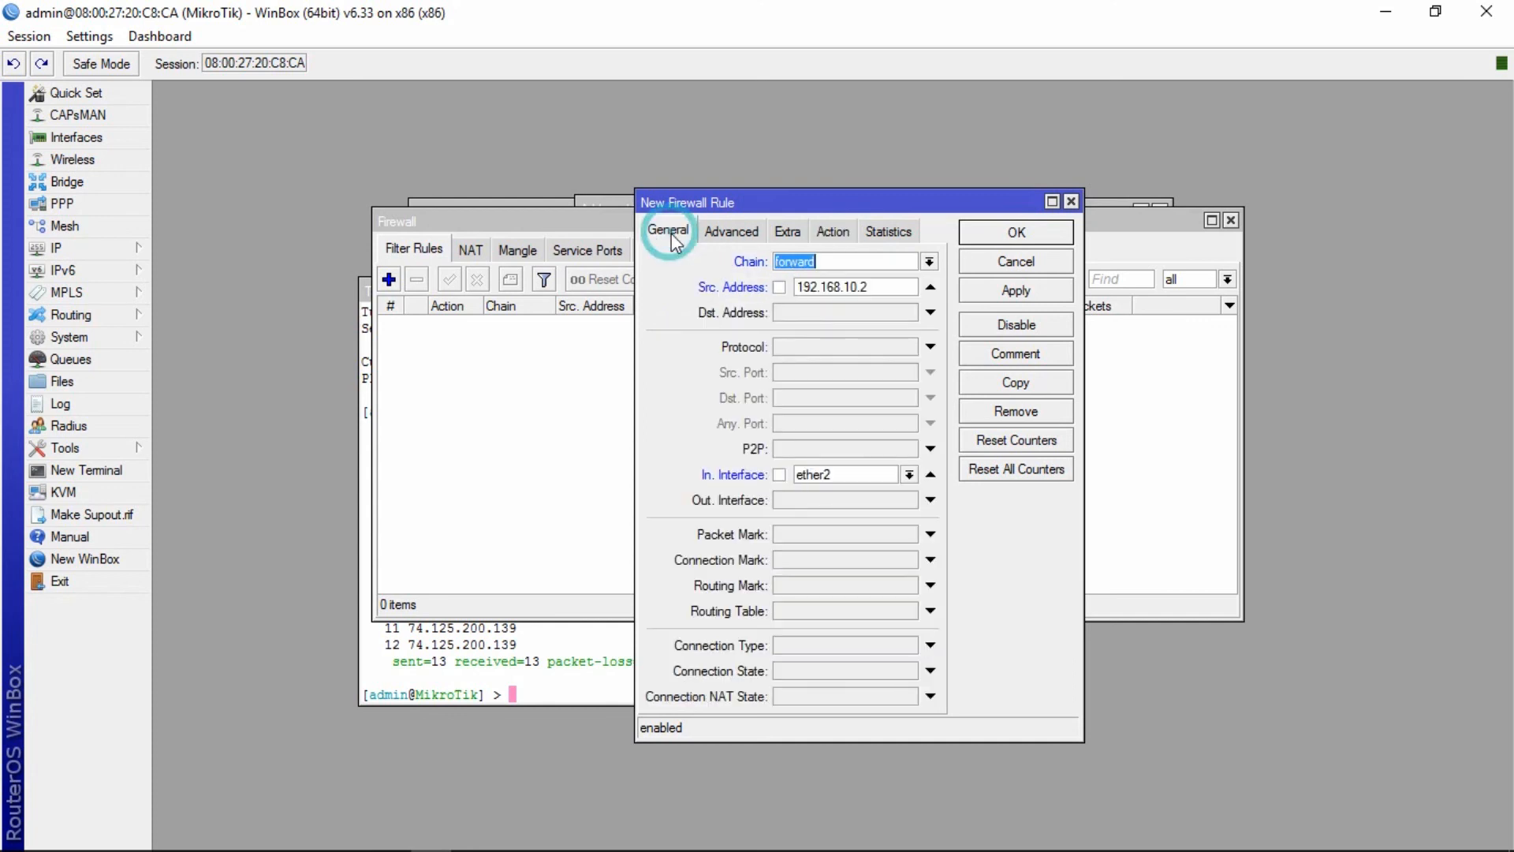
left_click(836, 232)
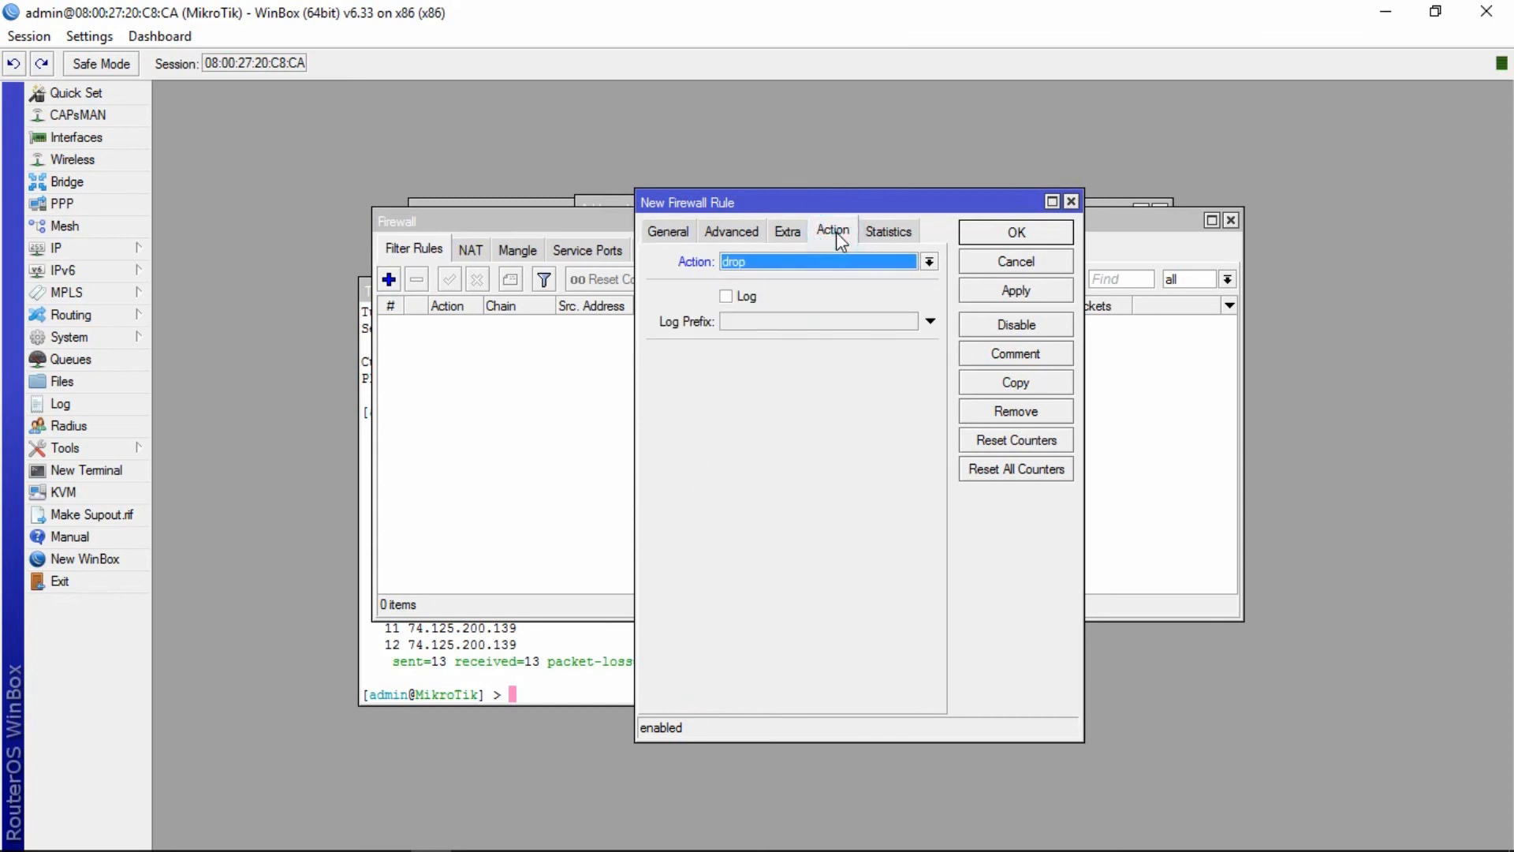
left_click(999, 291)
left_click(1002, 231)
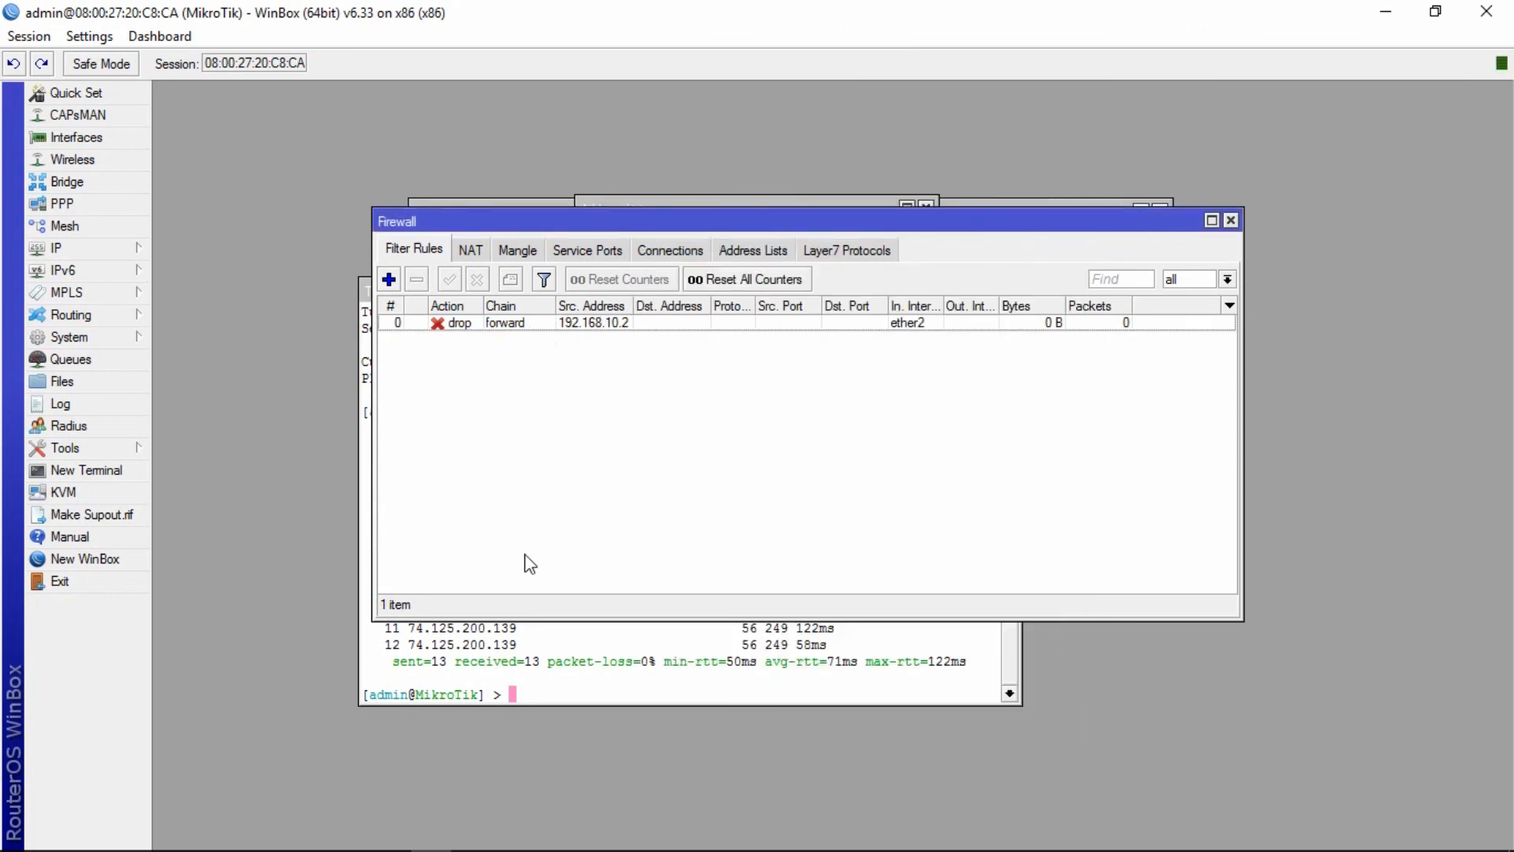
- Switch to the Windows 7 virtual machine and ping google.com twice from the command prompt to test the drop rule
mouse_move(470, 835)
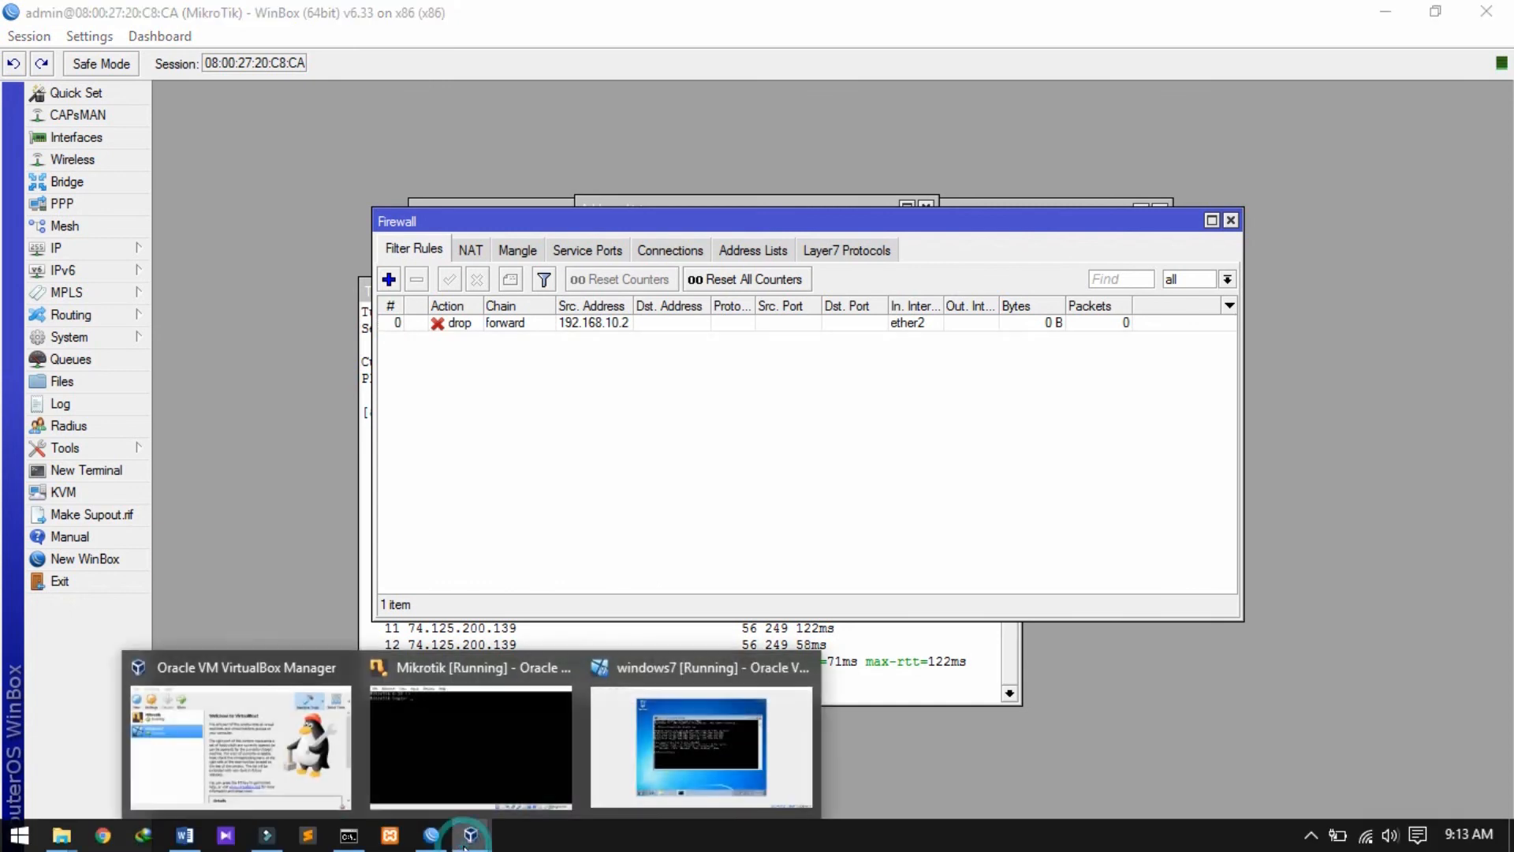
left_click(727, 722)
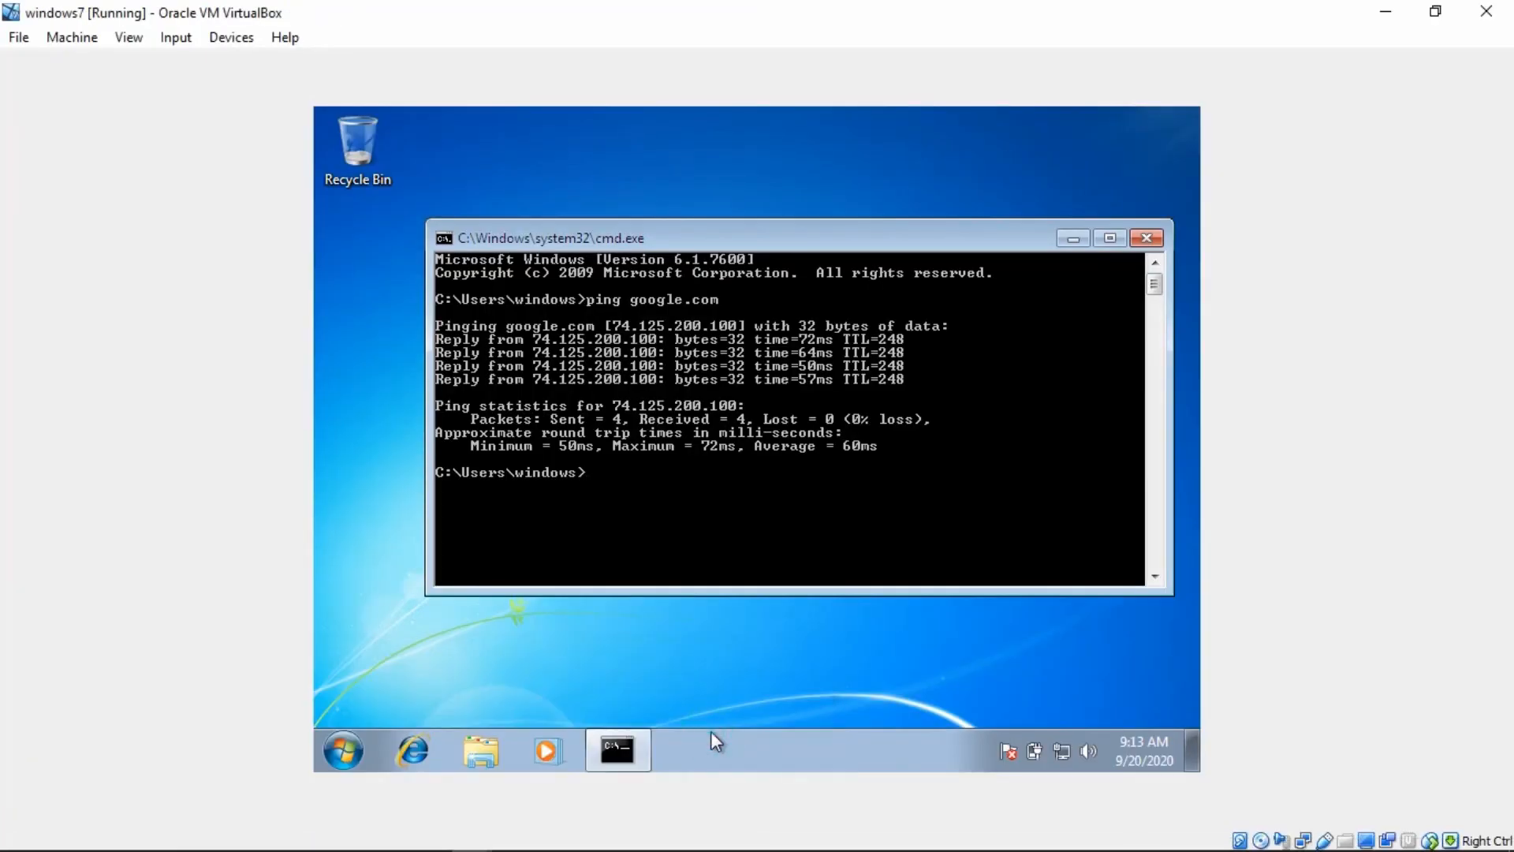
type("ping google.com")
key("Return")
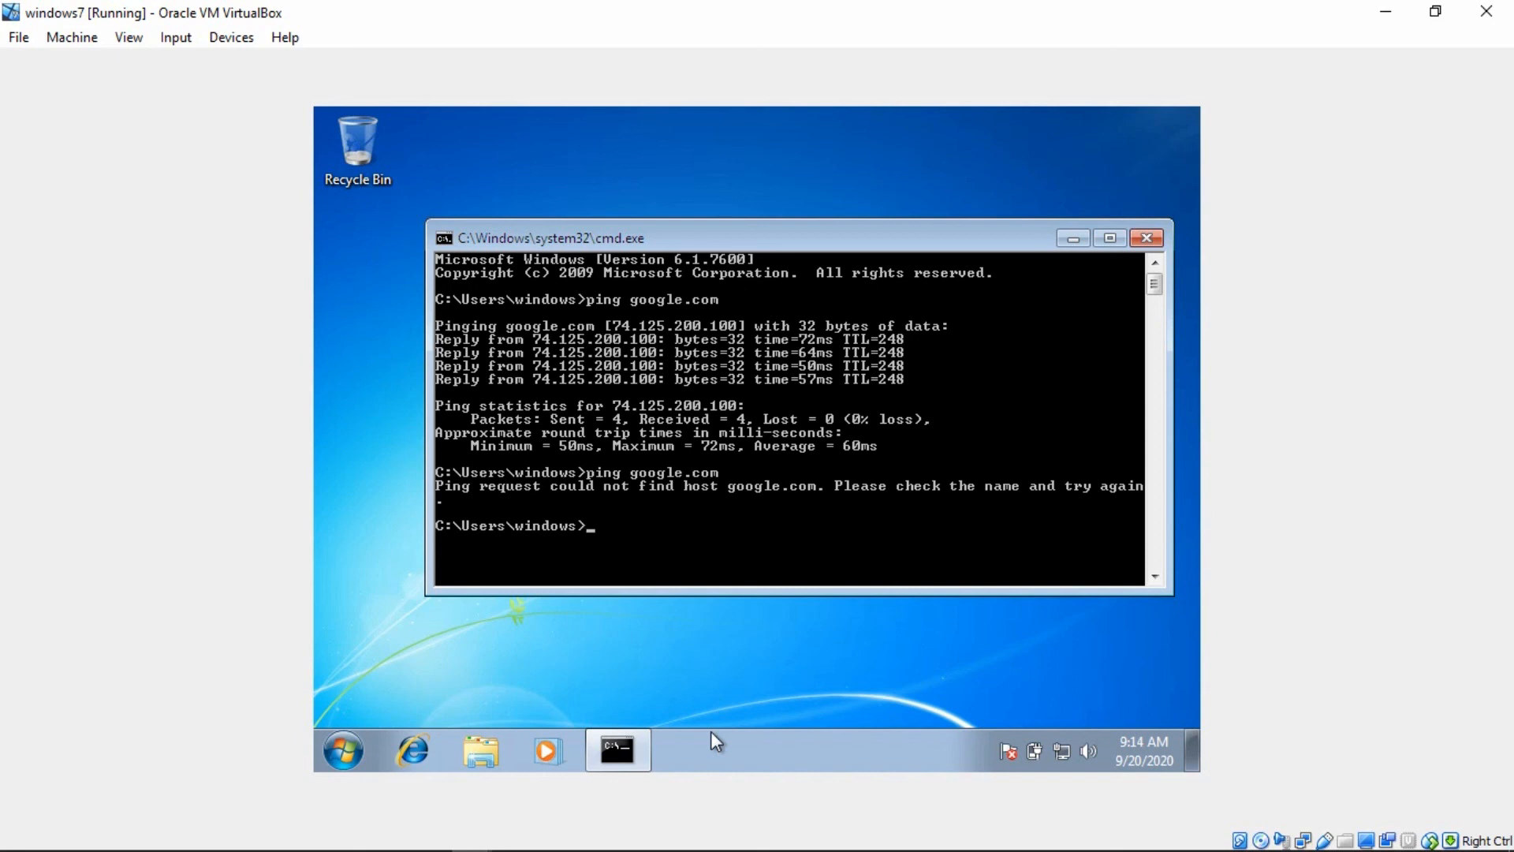
type("ping google.com")
key("Return")
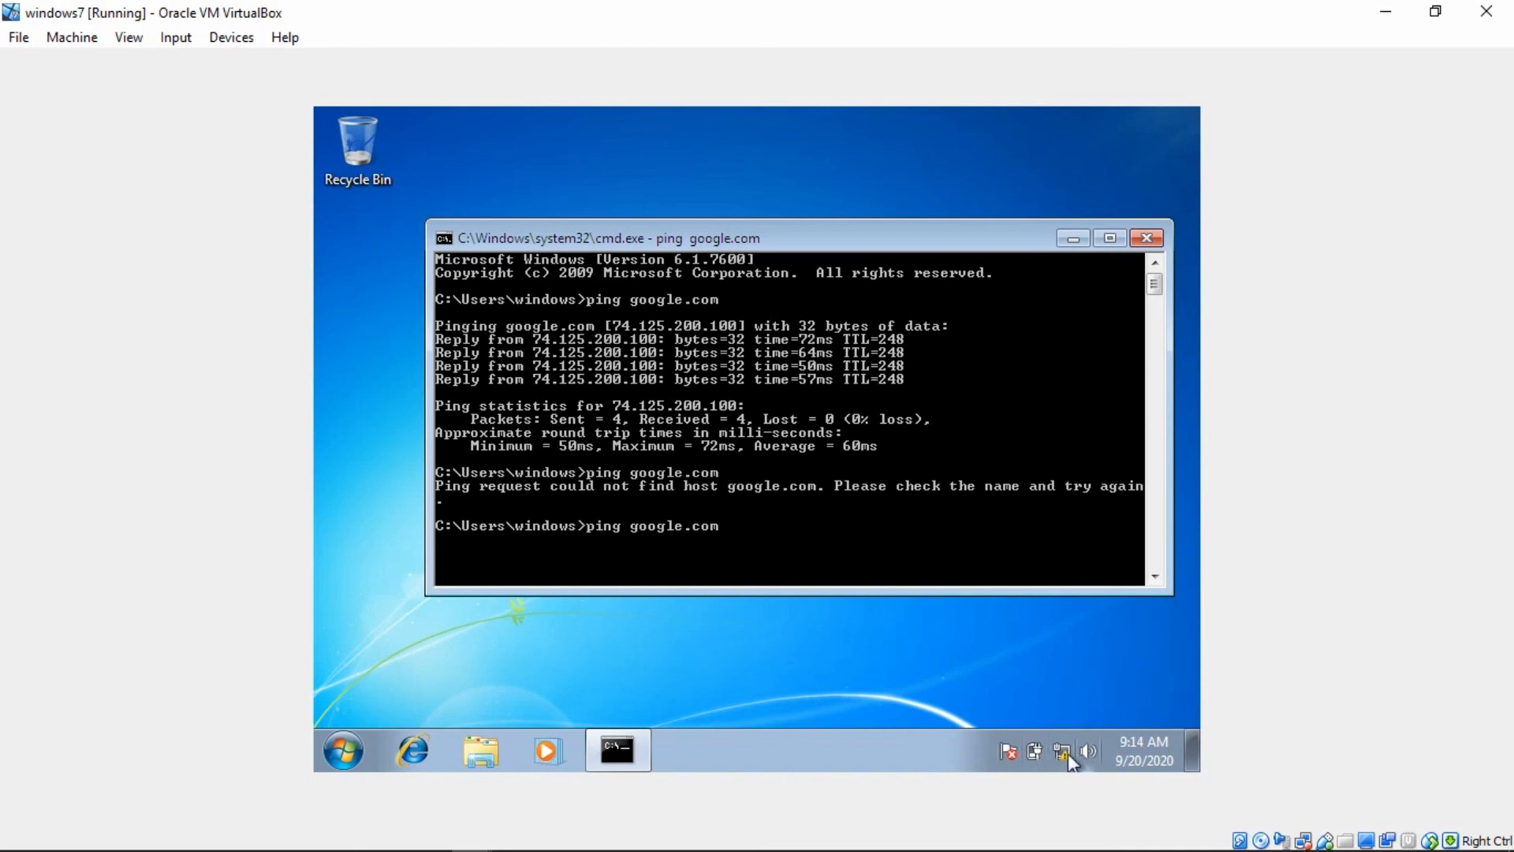
mouse_move(1062, 754)
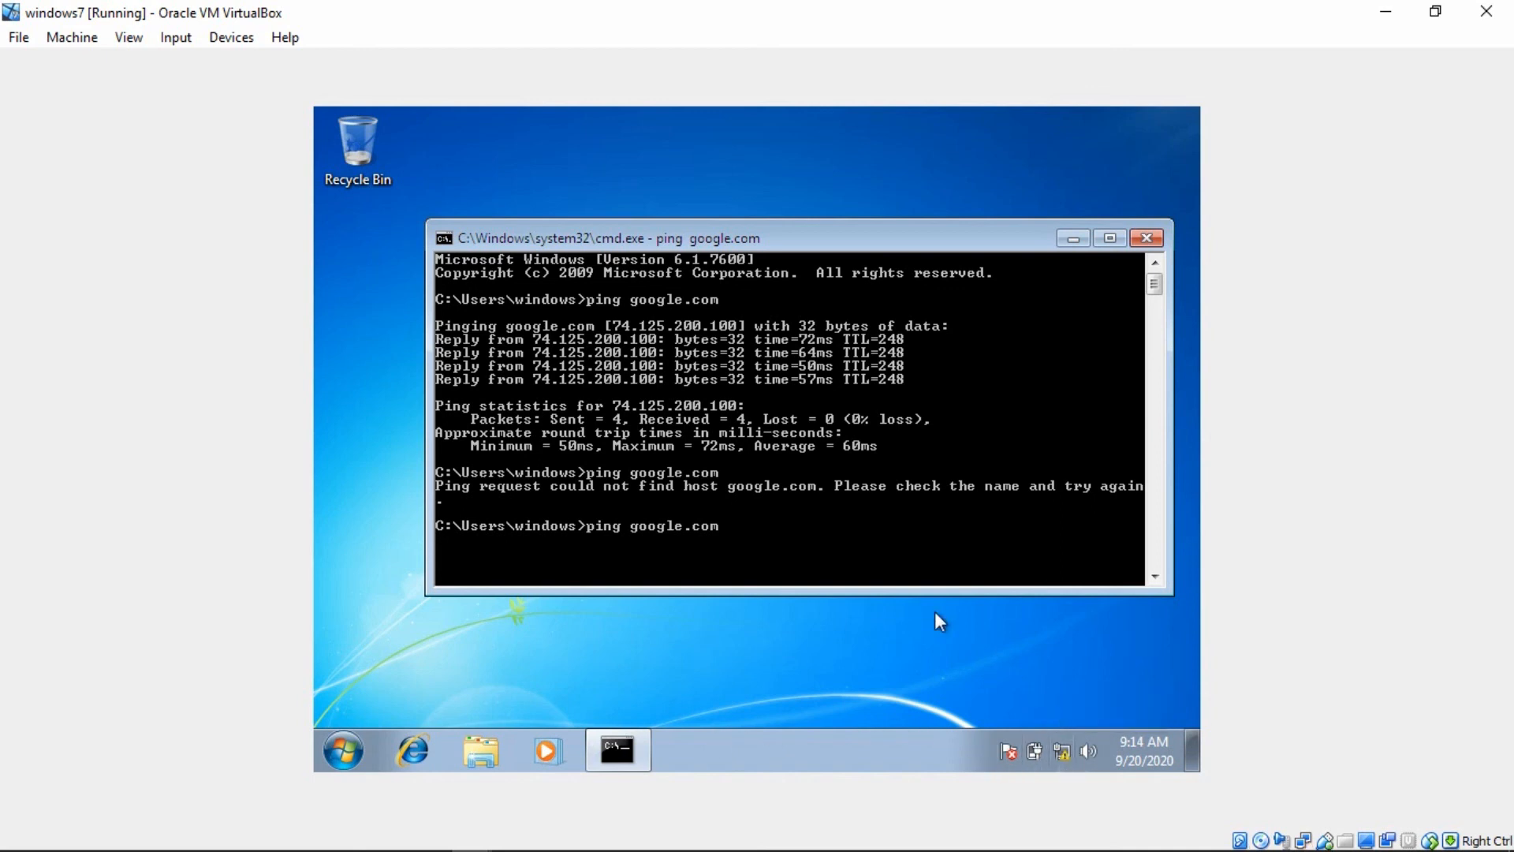